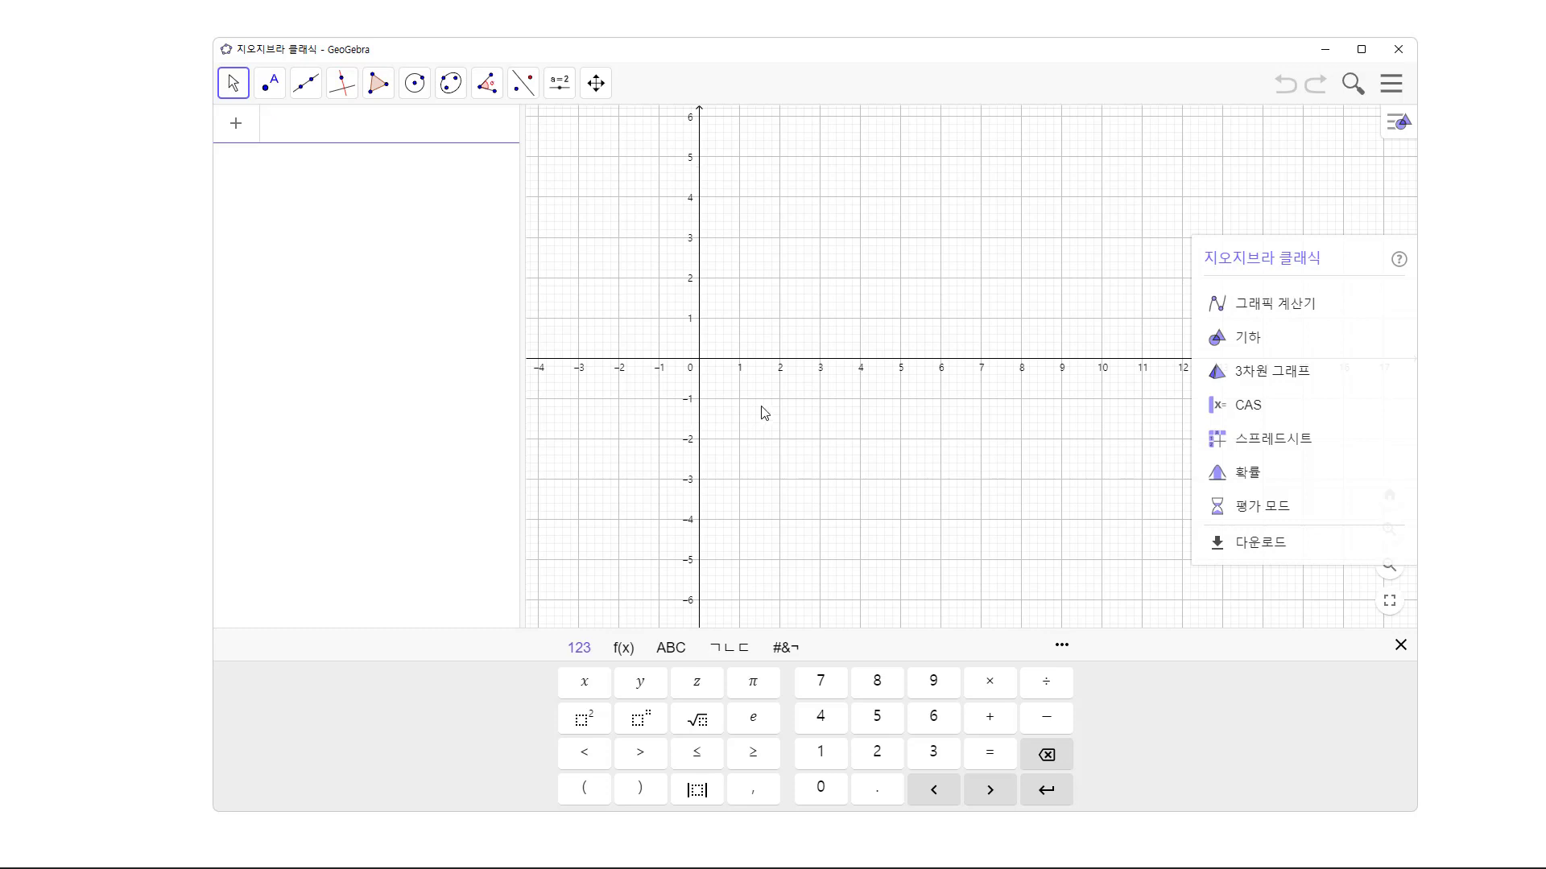
# Step: Draw a triangle with the Polygon tool through (0, 0), (4, 0) and (4, 6), then return to the Move tool
pyautogui.moveTo(803, 438); pyautogui.dragTo(809, 568)
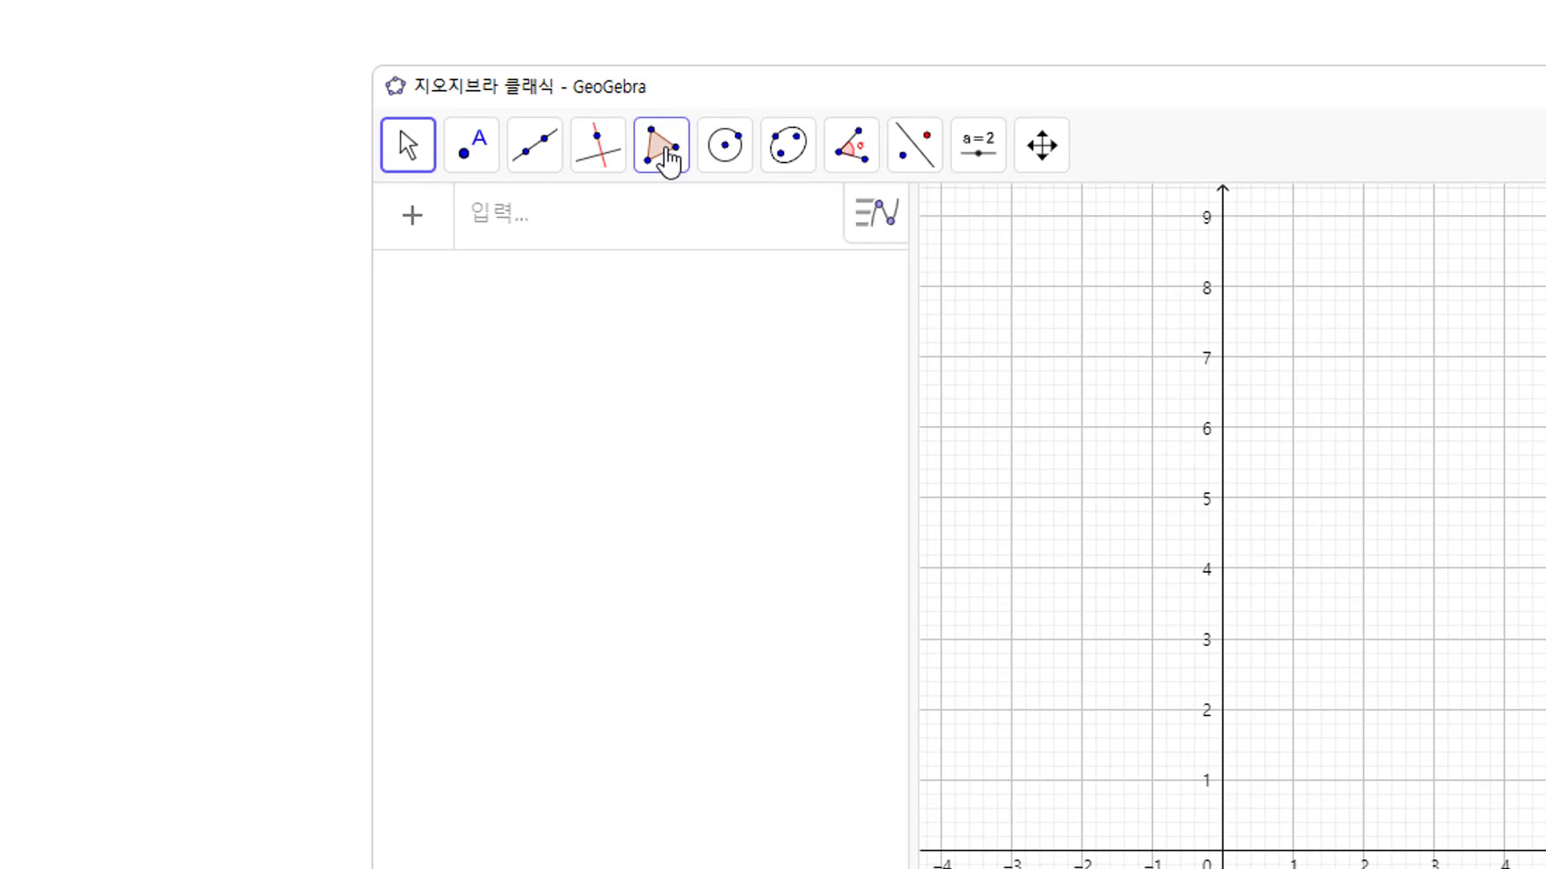
pyautogui.click(668, 158)
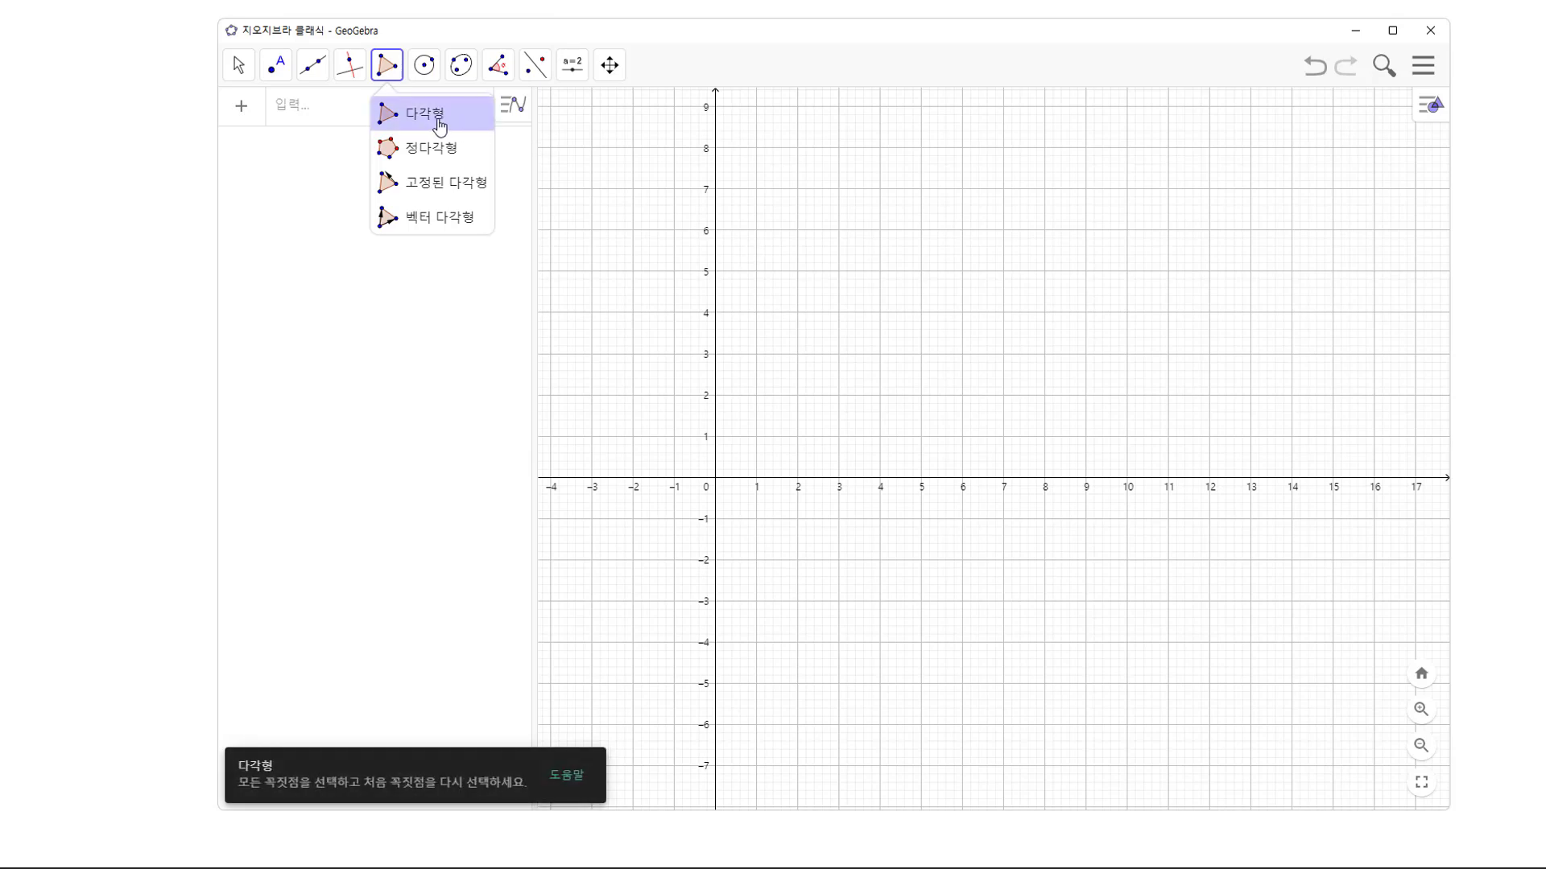
pyautogui.click(439, 125)
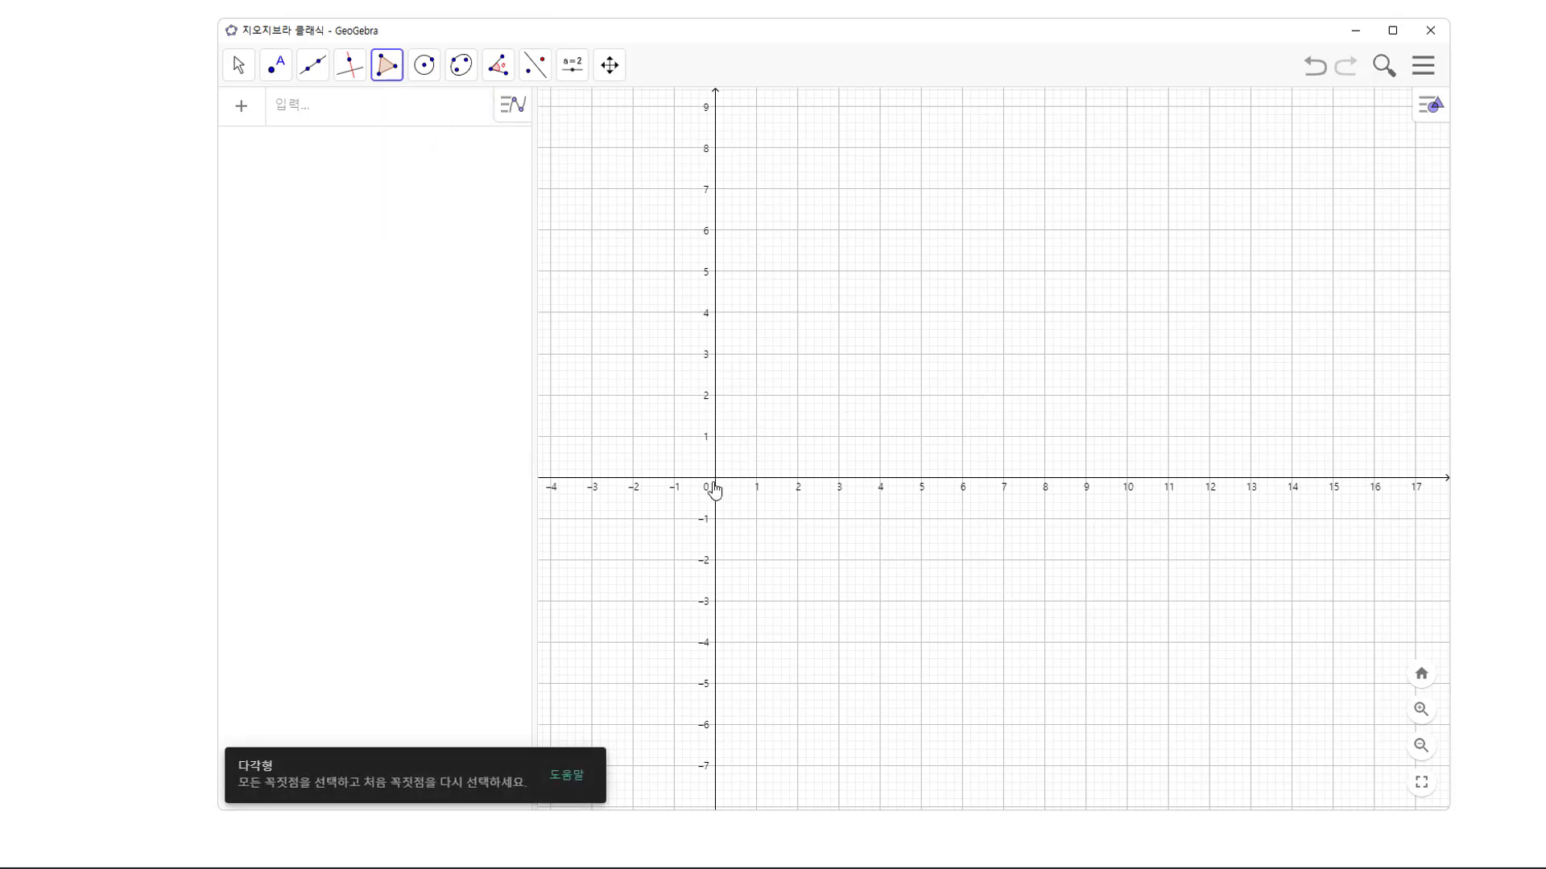
pyautogui.click(715, 486)
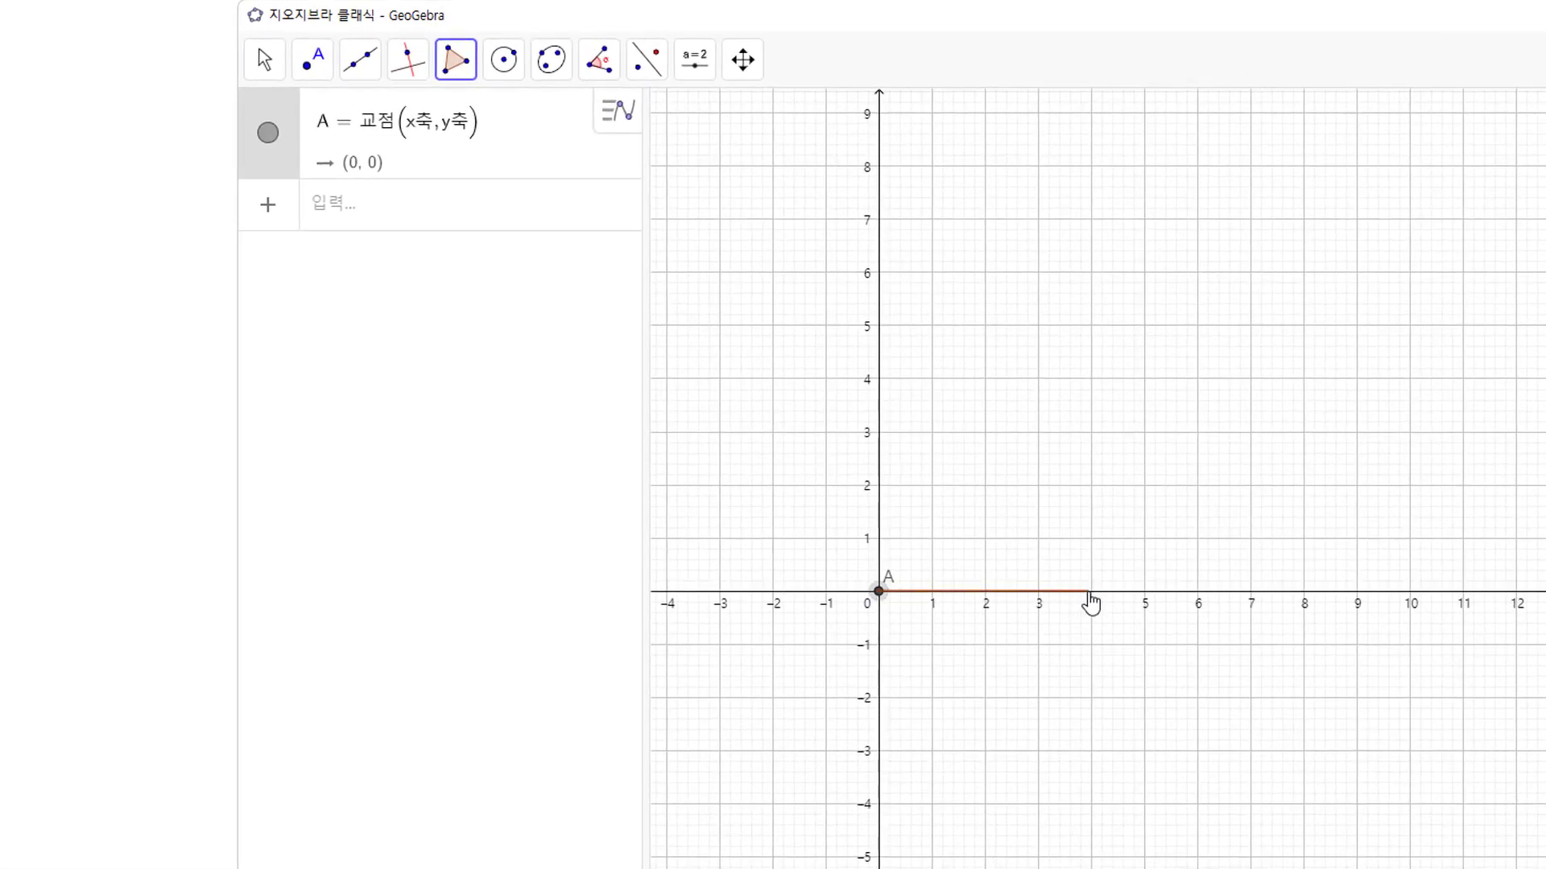
pyautogui.click(1090, 593)
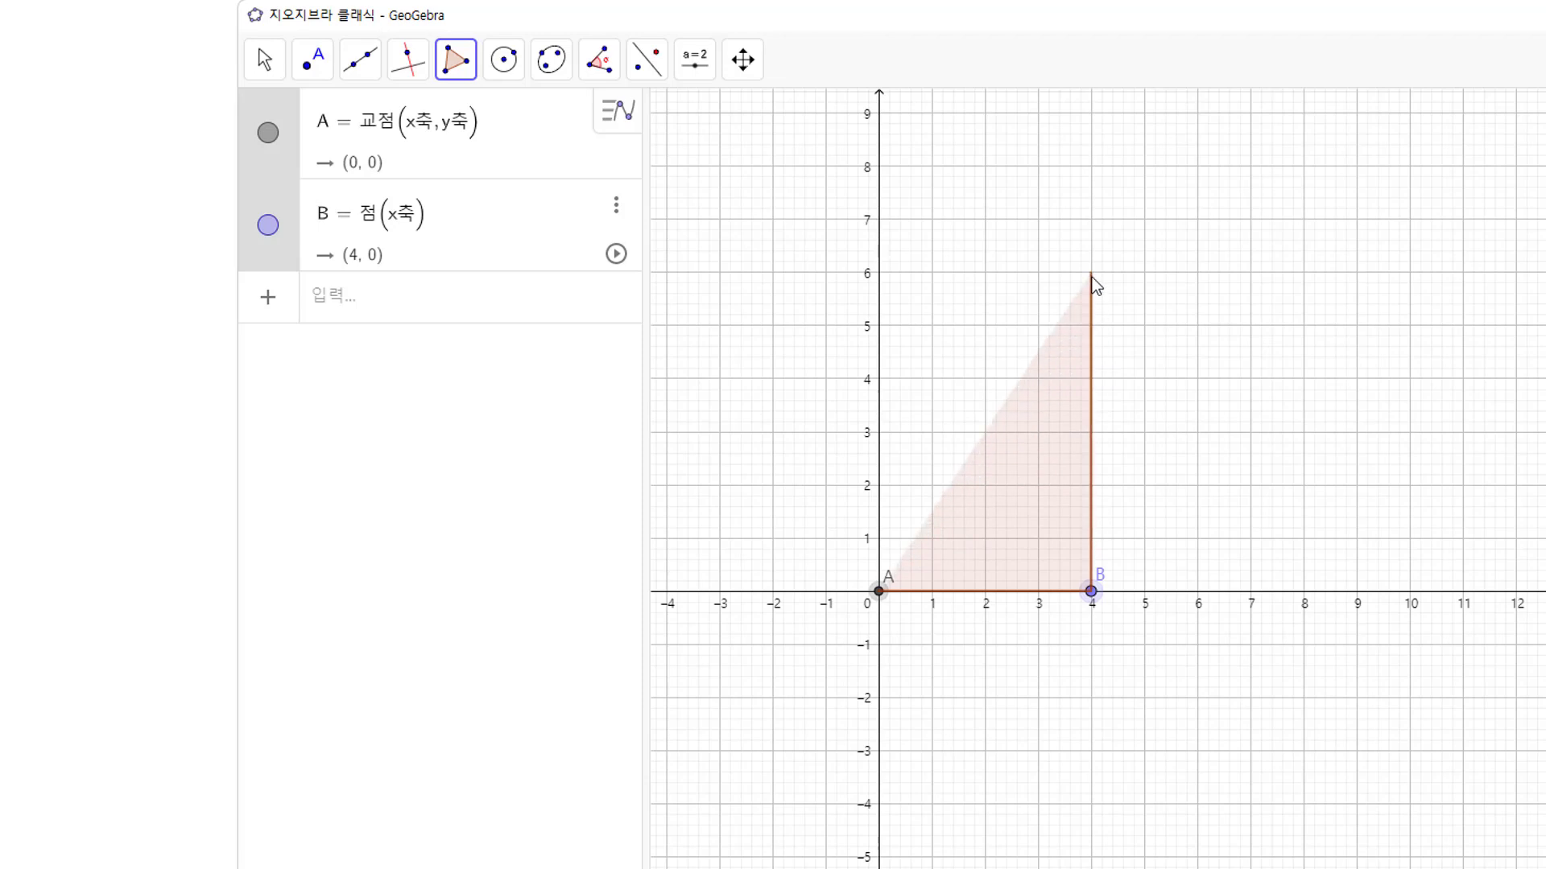
pyautogui.click(1091, 274)
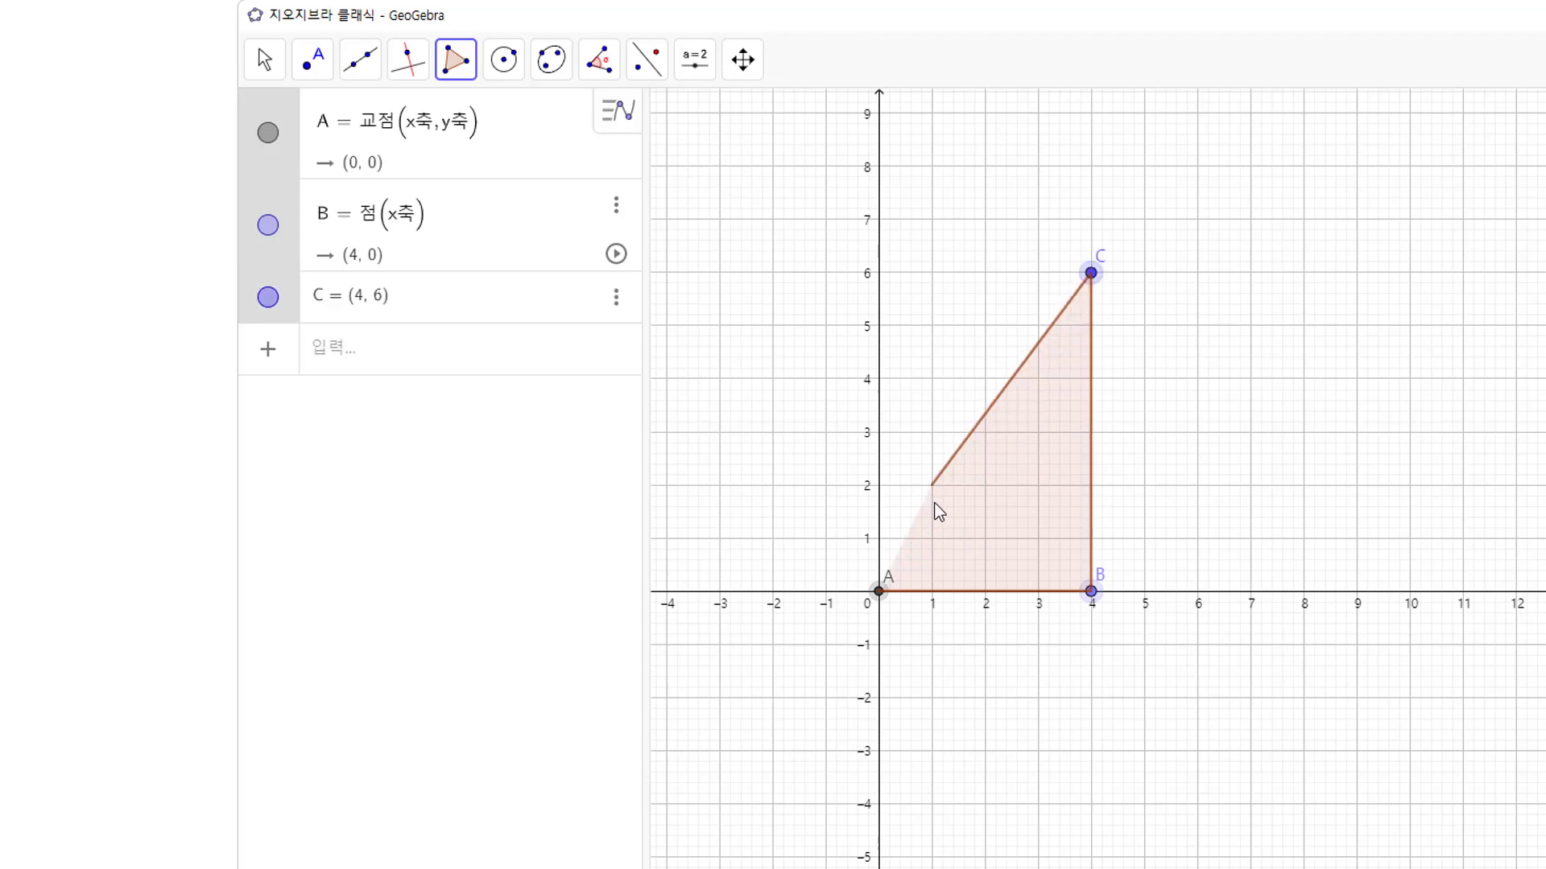
pyautogui.click(881, 592)
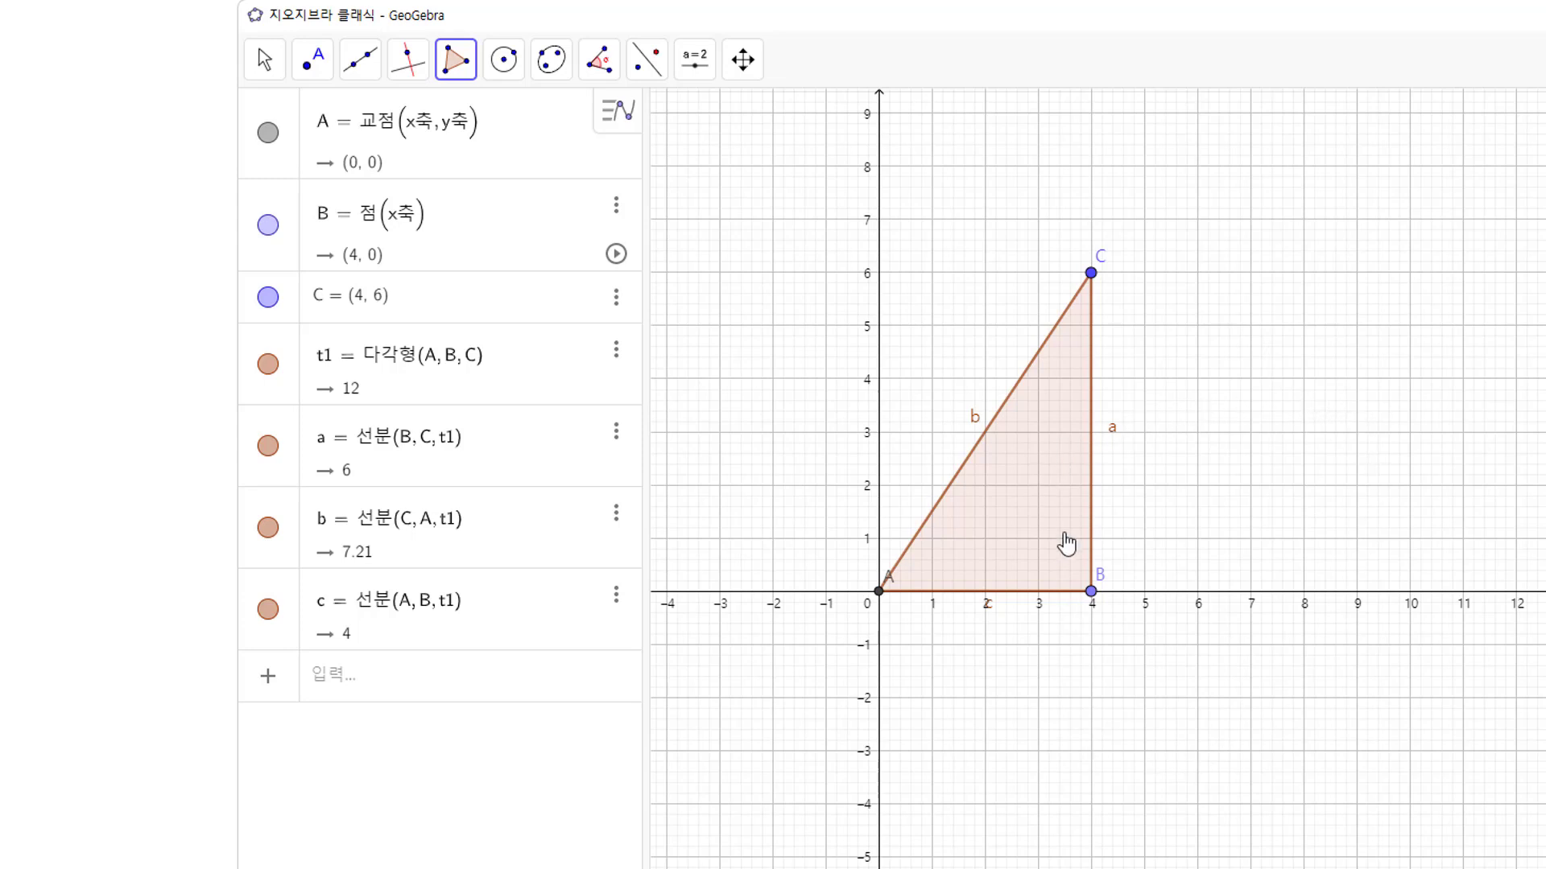
pyautogui.click(265, 61)
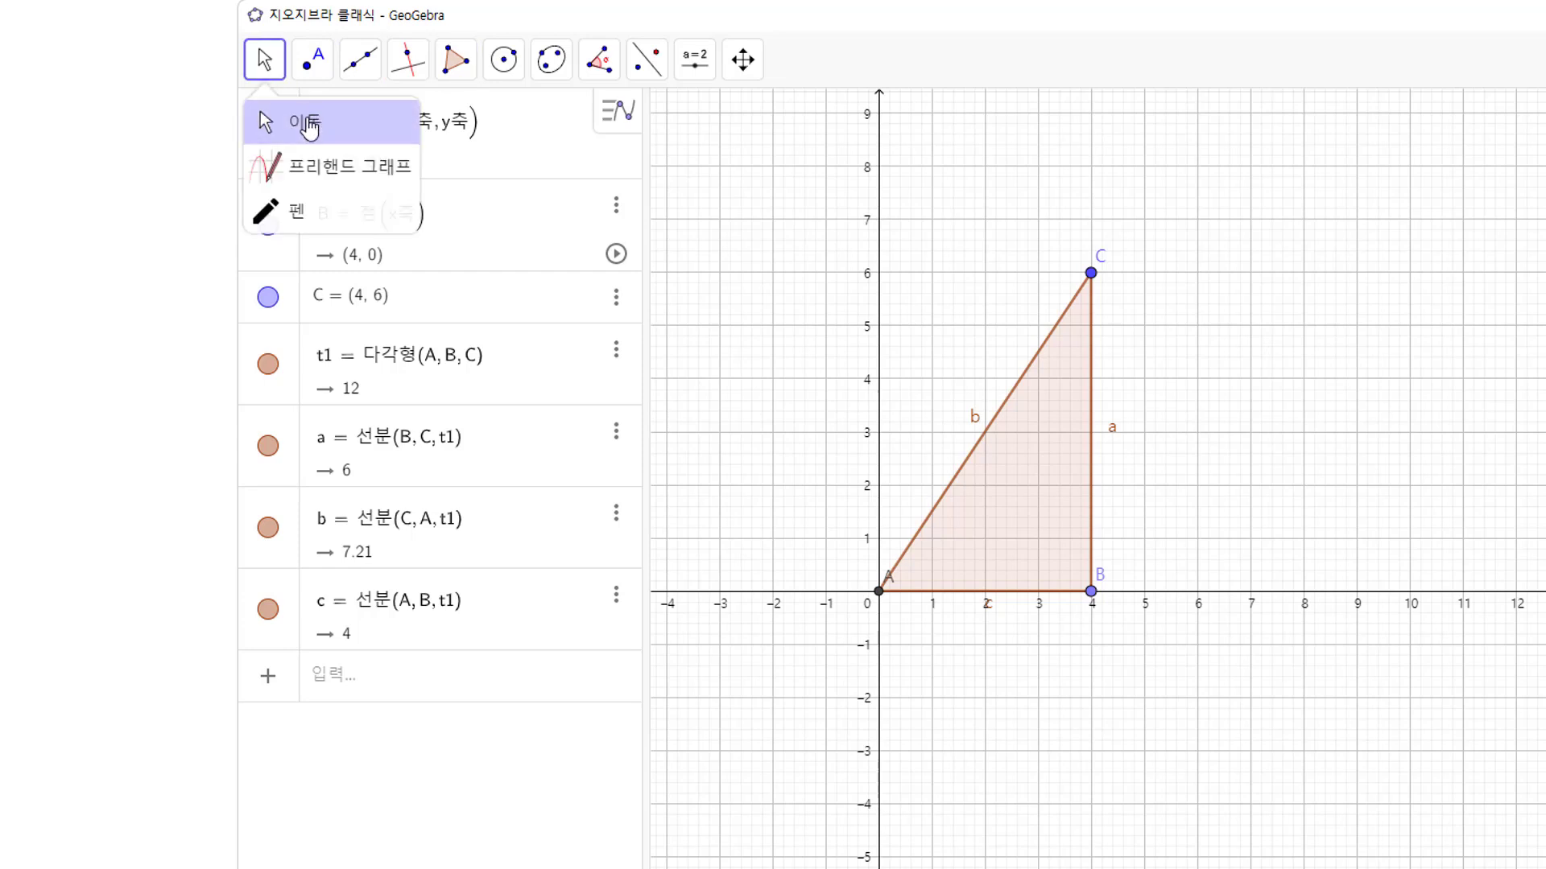
pyautogui.click(310, 125)
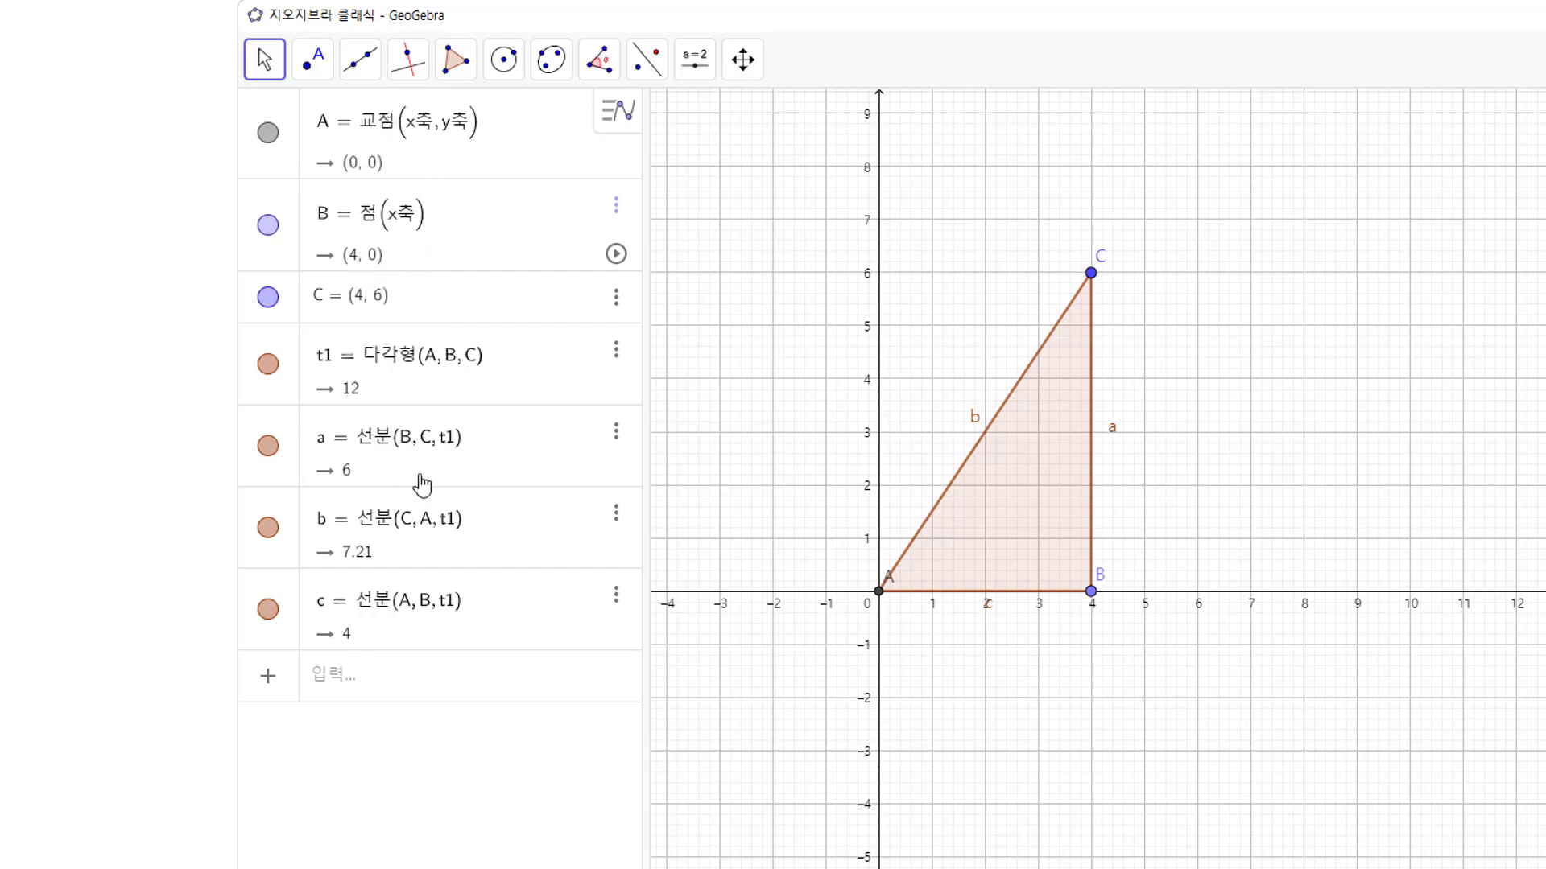
# Step: Hide points A, B and C and triangle t1 in the graphics view
pyautogui.click(268, 132)
pyautogui.click(268, 226)
pyautogui.click(268, 297)
pyautogui.click(268, 364)
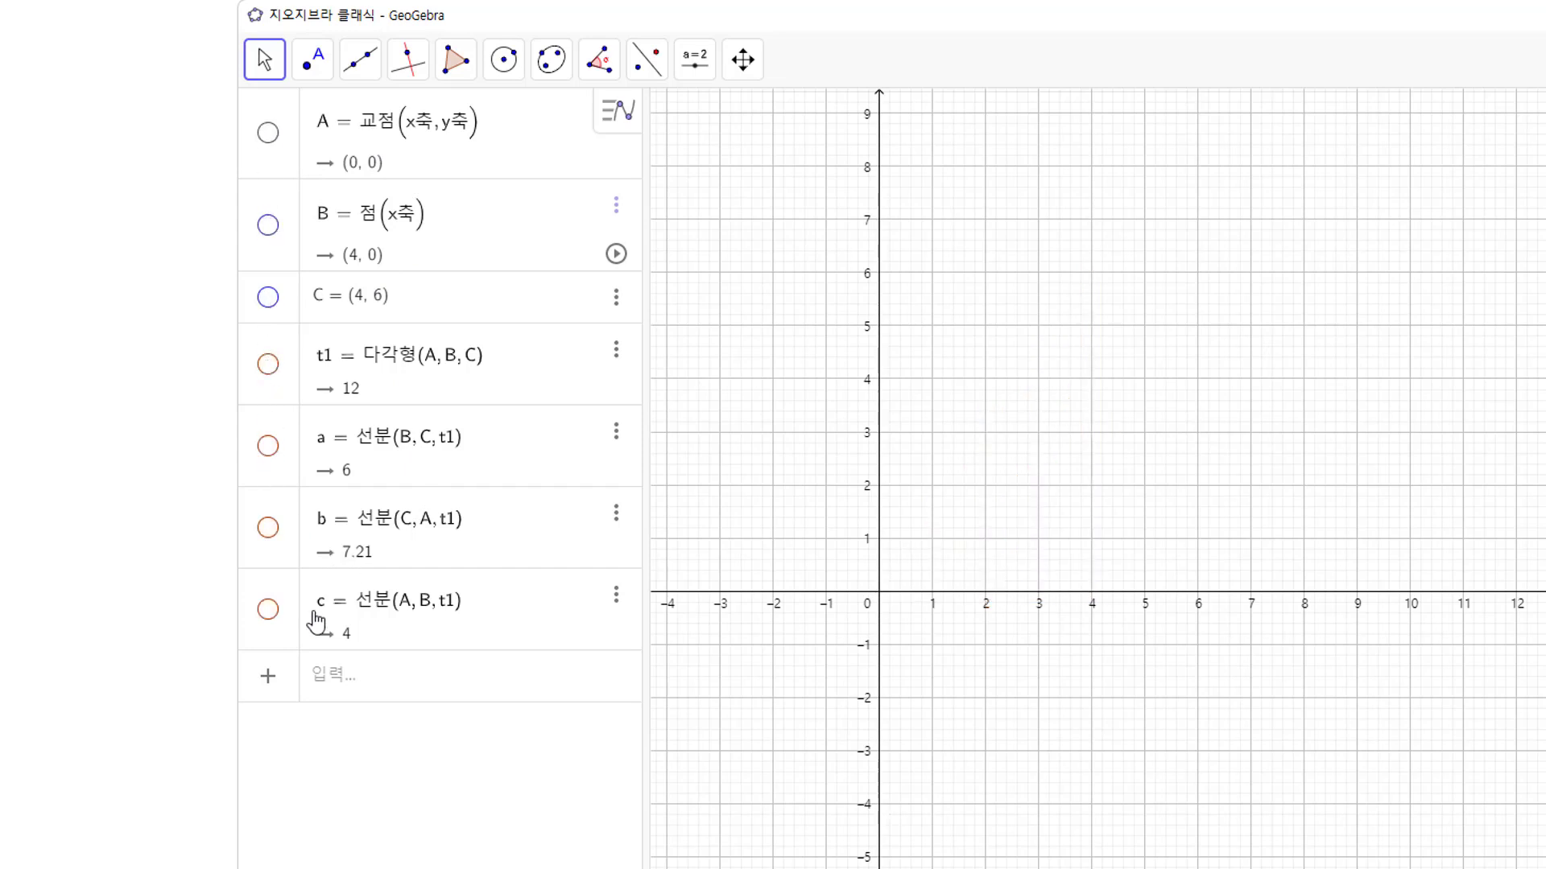
# Step: Create a second triangle by entering the command 다각형((0,0),(4,0),(4,6))
pyautogui.click(360, 688)
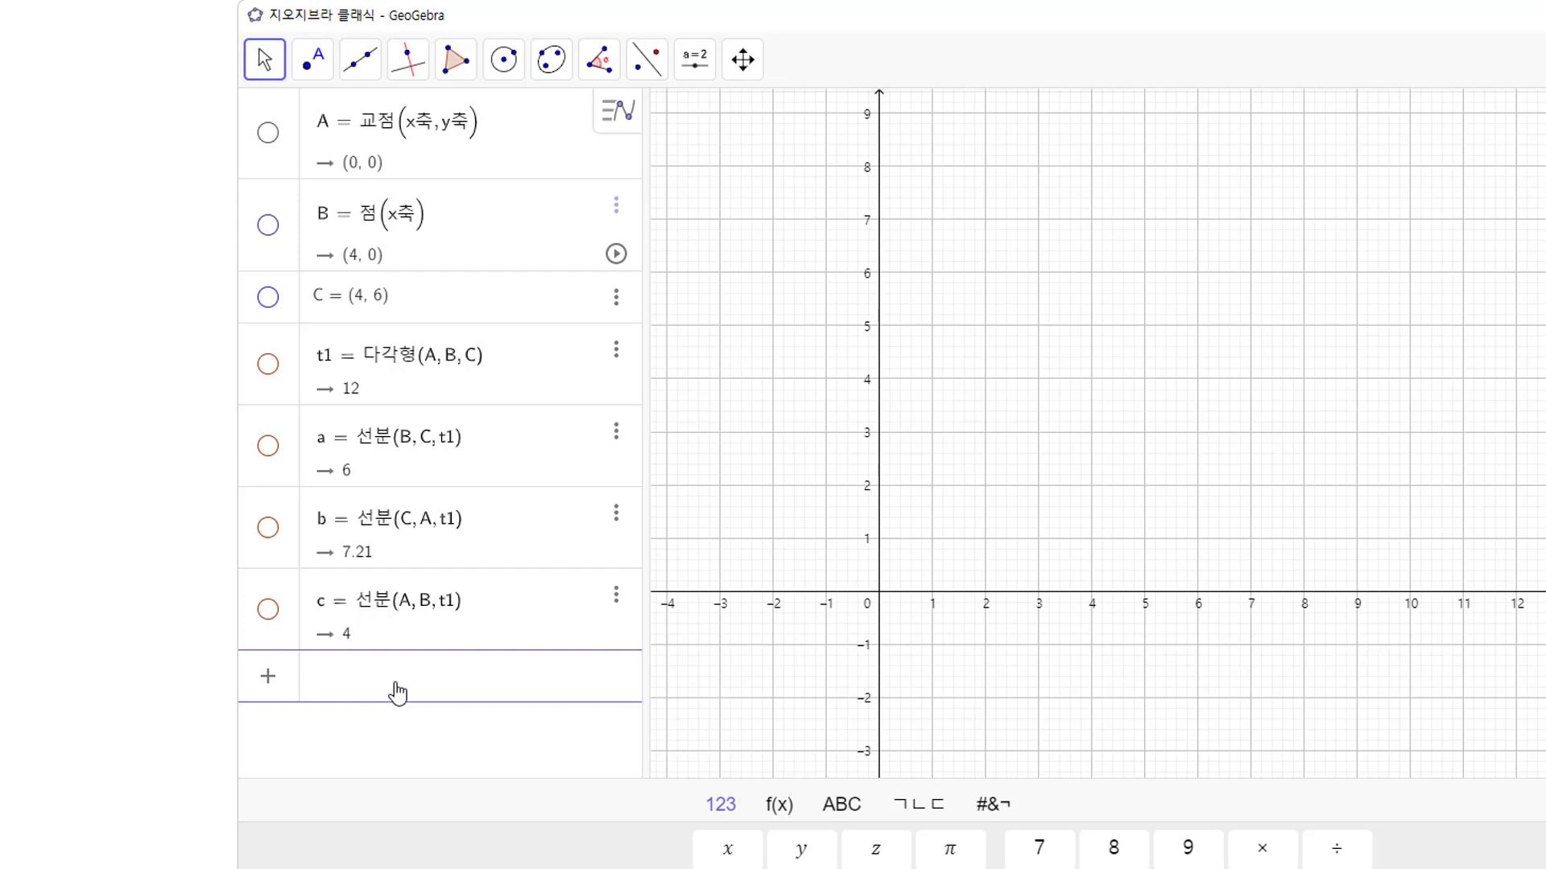
pyautogui.write('다각')
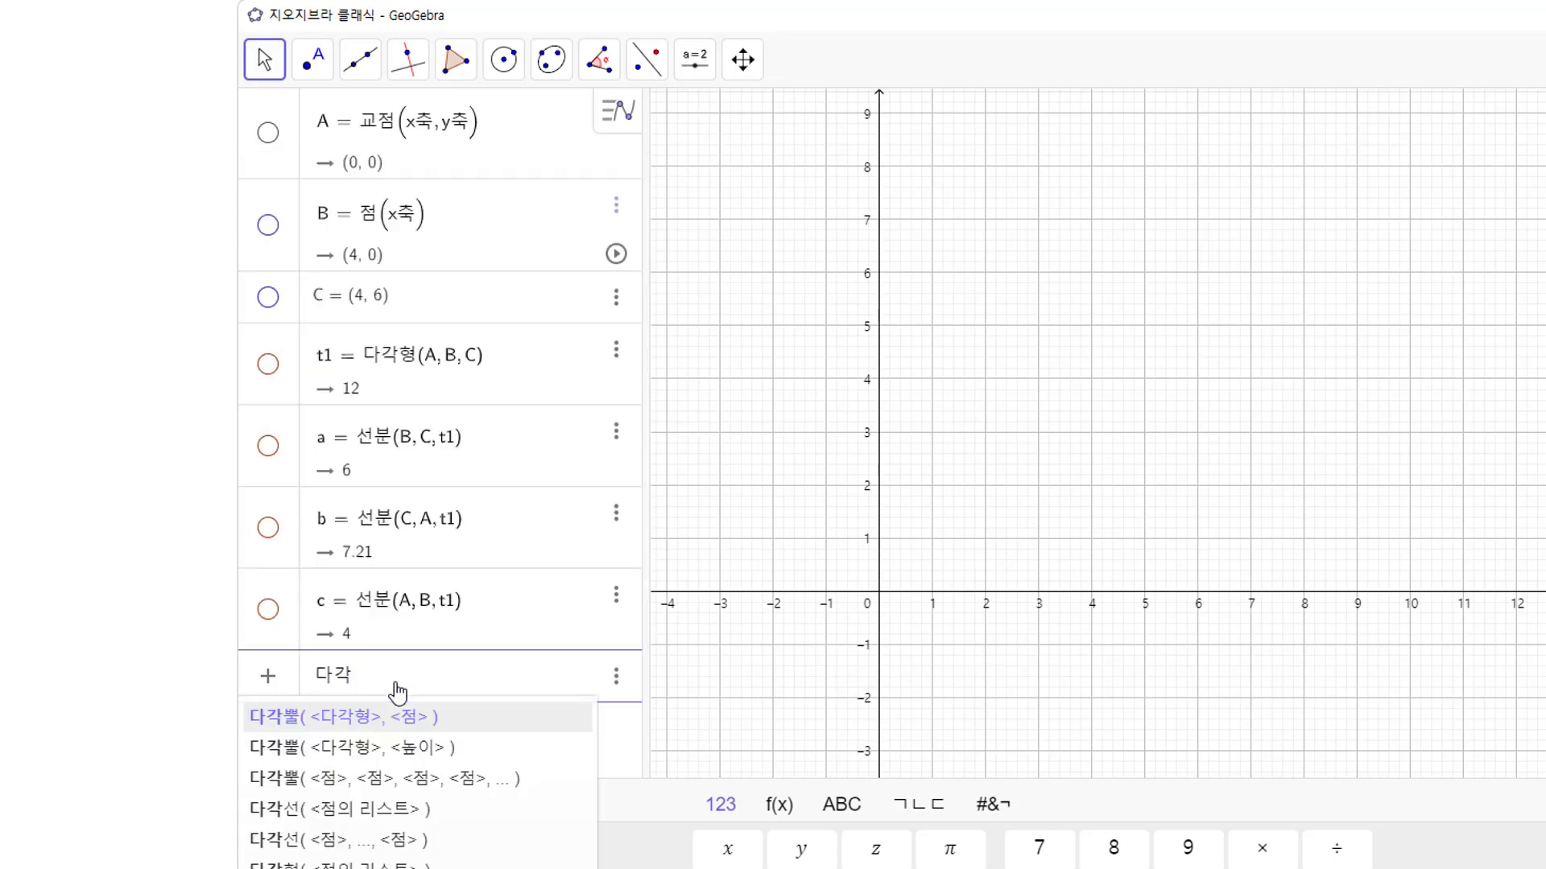
pyautogui.write('혀ㅇ')
pyautogui.write('(')
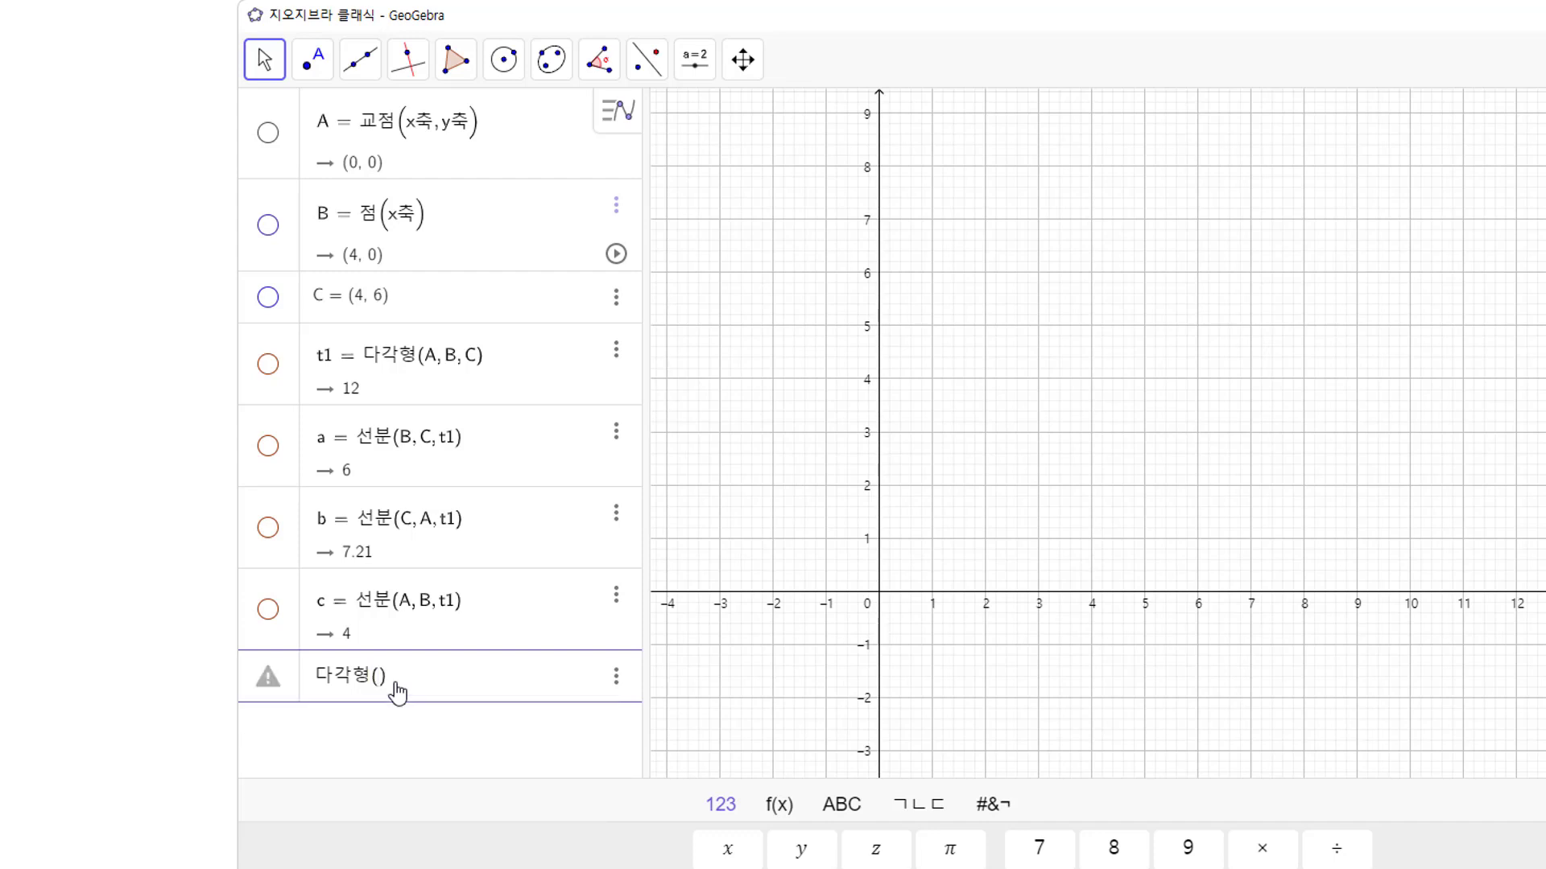
pyautogui.write('(0')
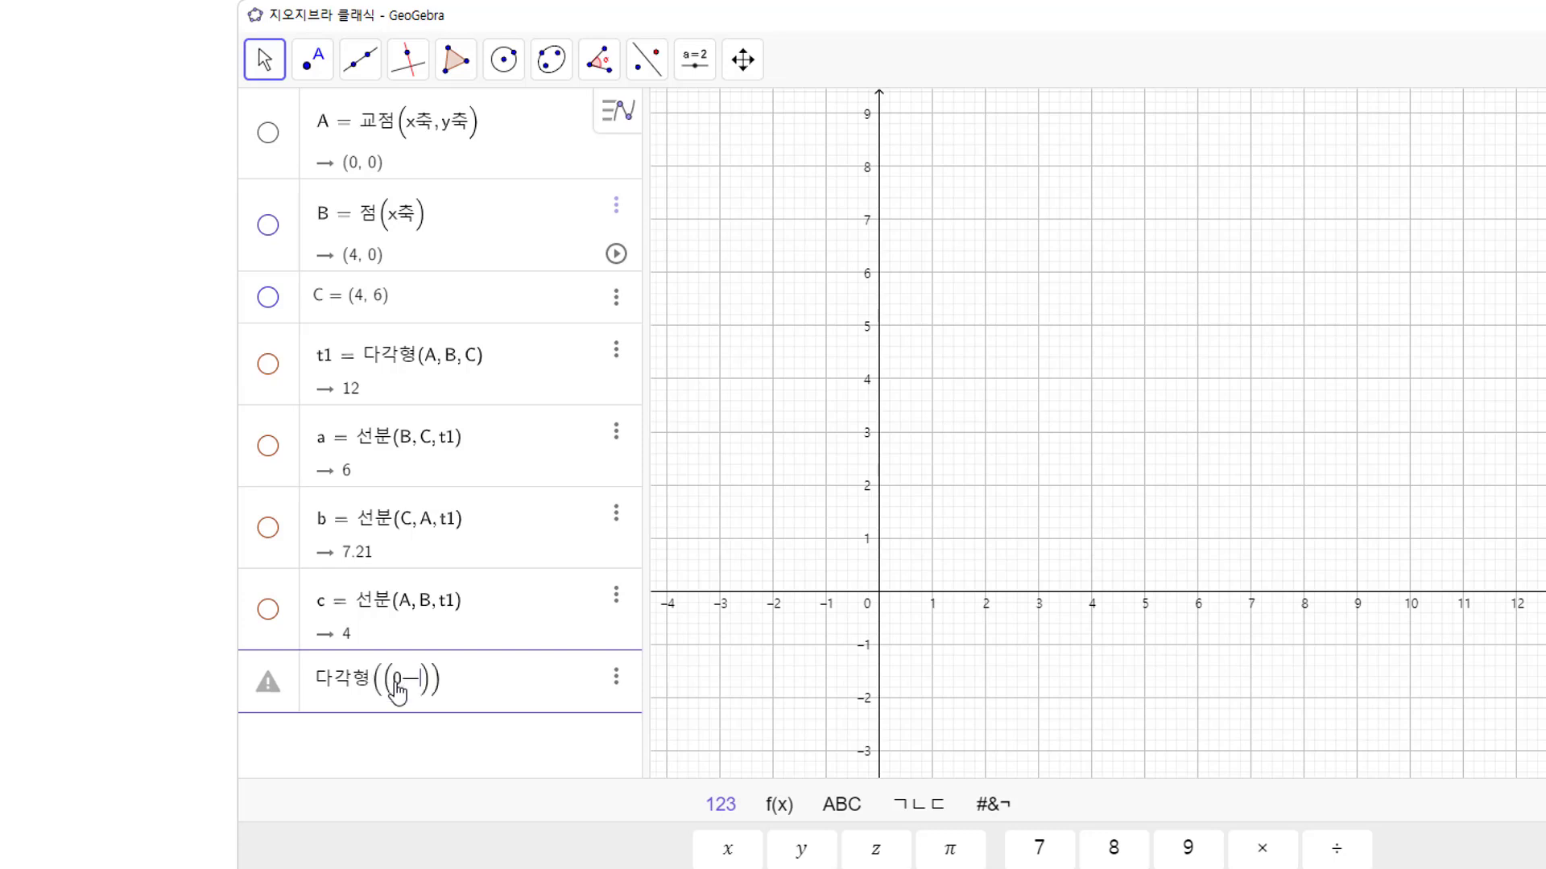
pyautogui.write(',0')
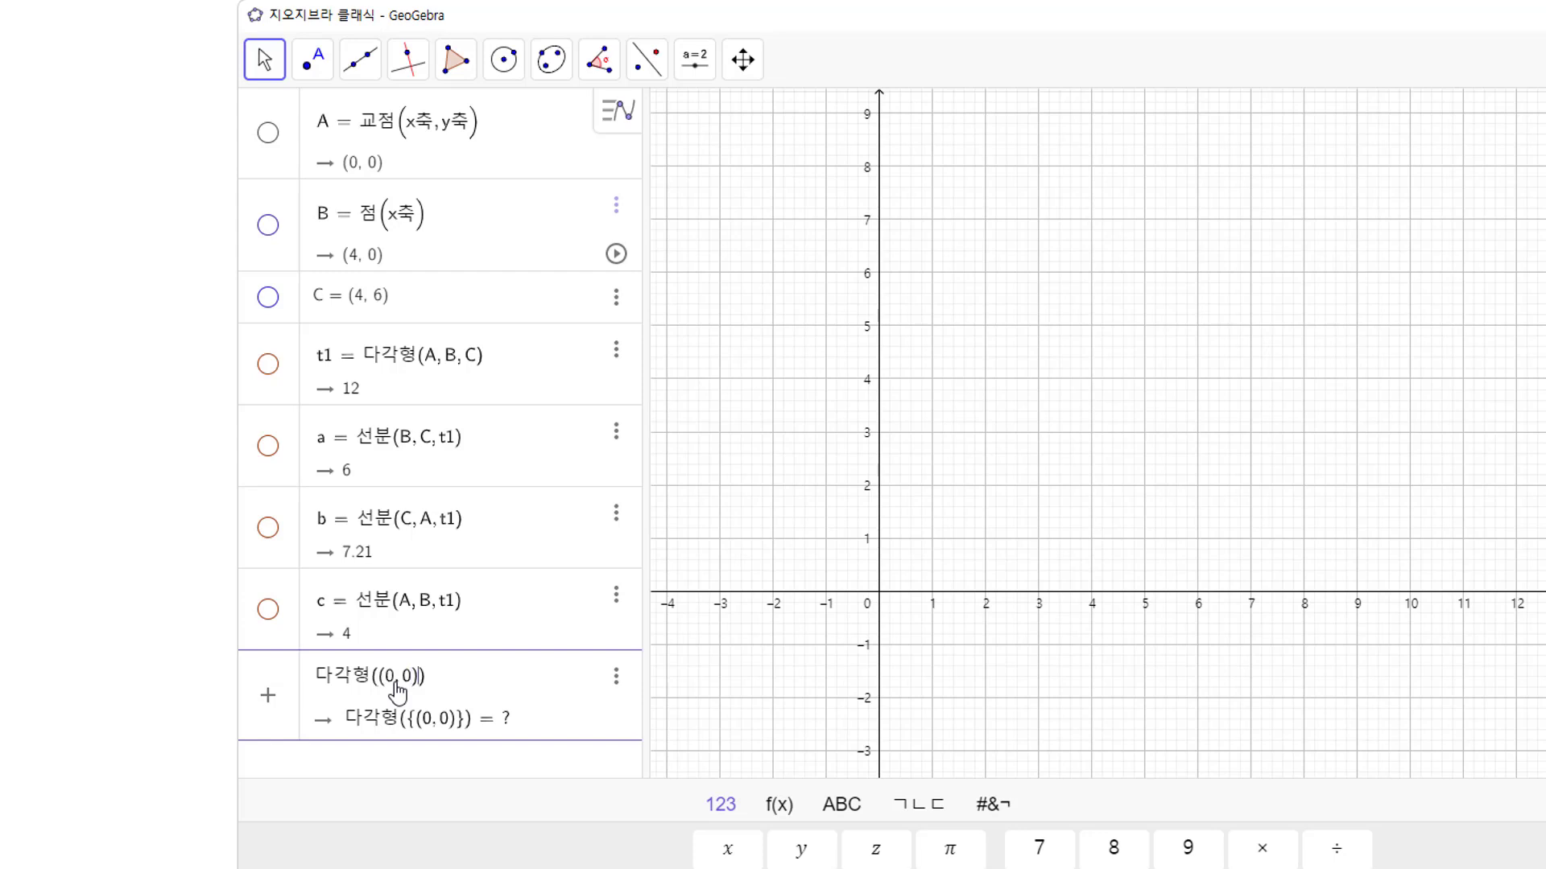
pyautogui.write(',(4,0')
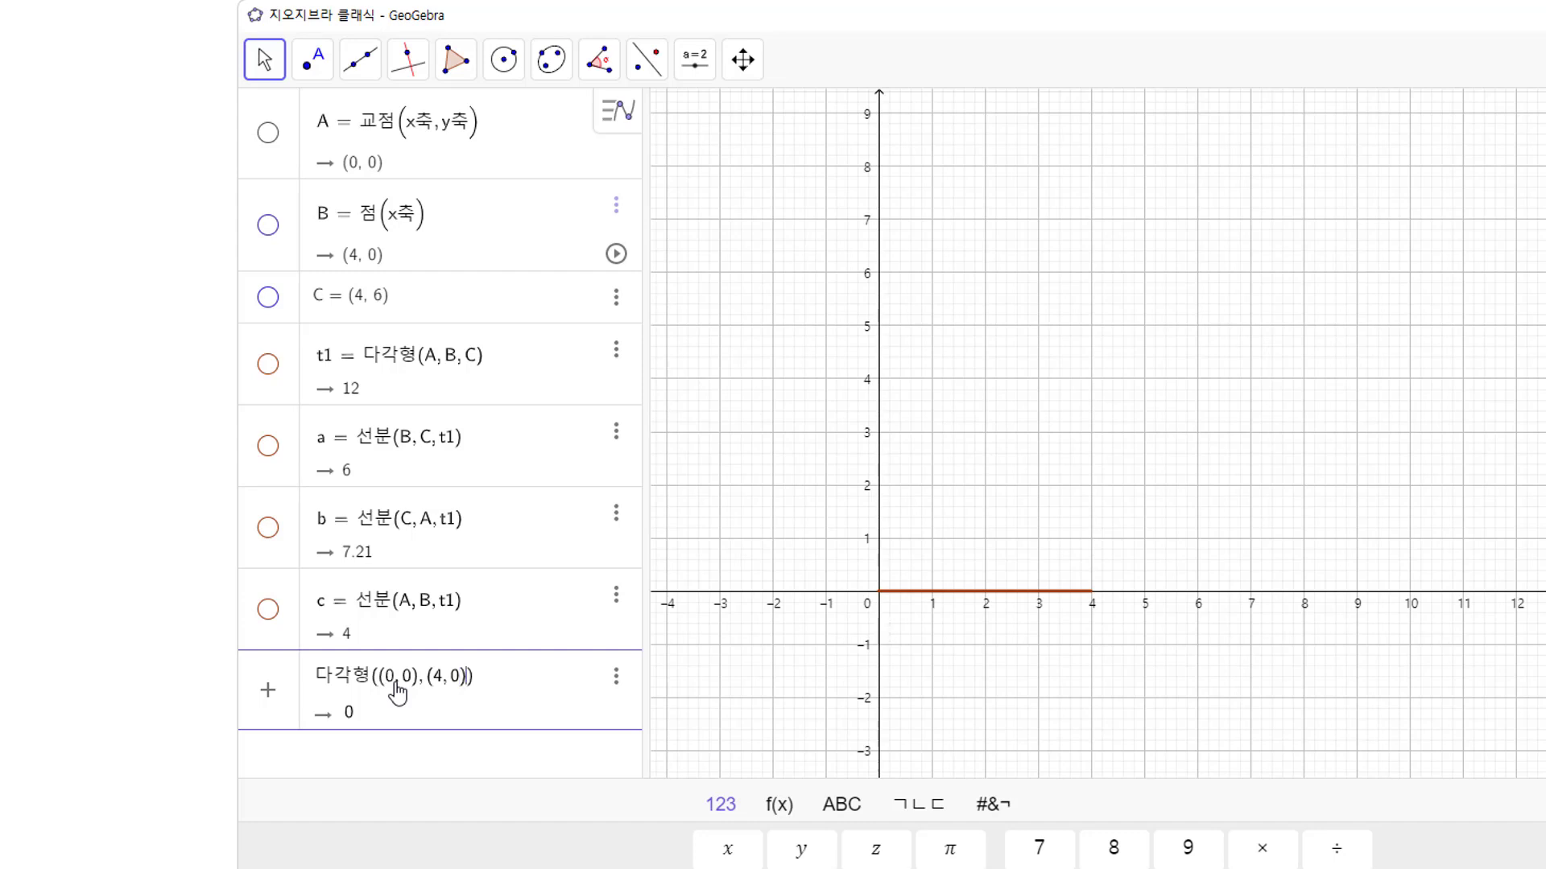
pyautogui.write(', (4,')
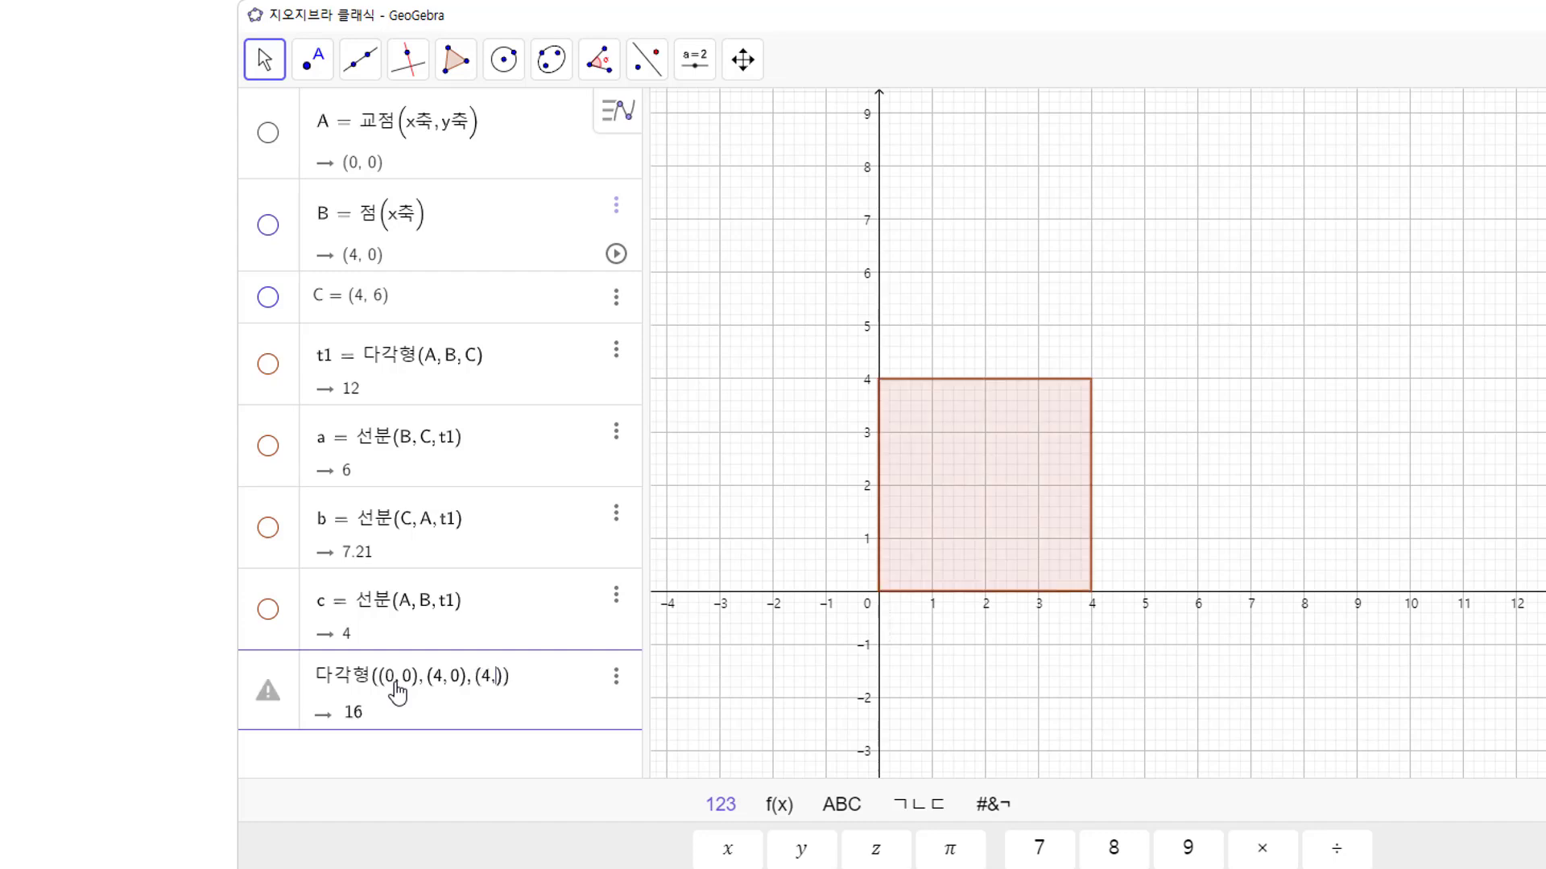
pyautogui.write('6')
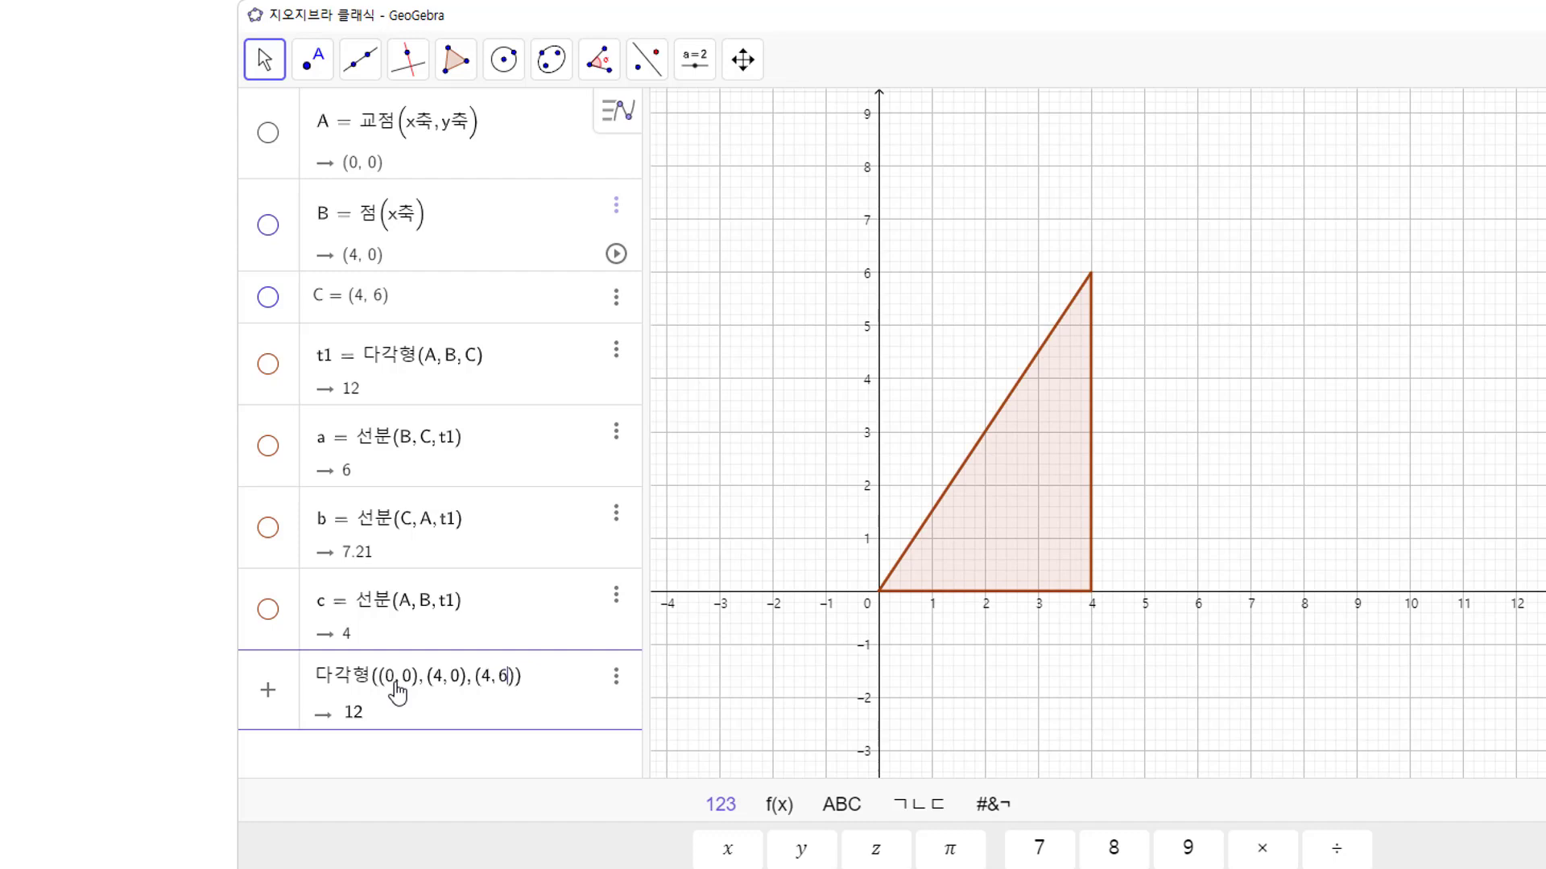
pyautogui.press('Return')
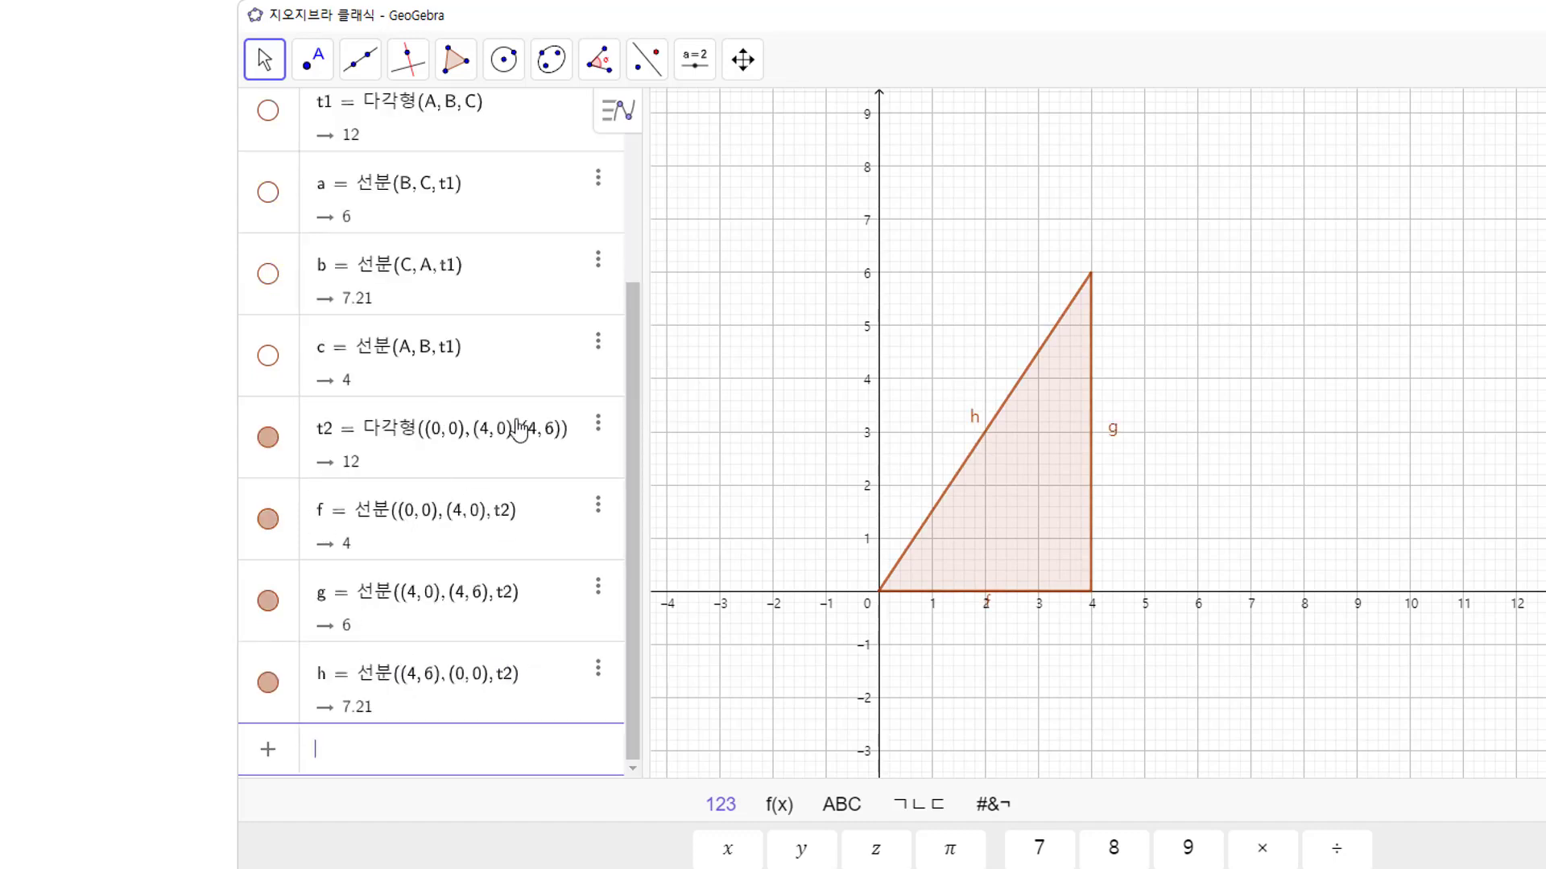
pyautogui.scroll(5, 593, 593)
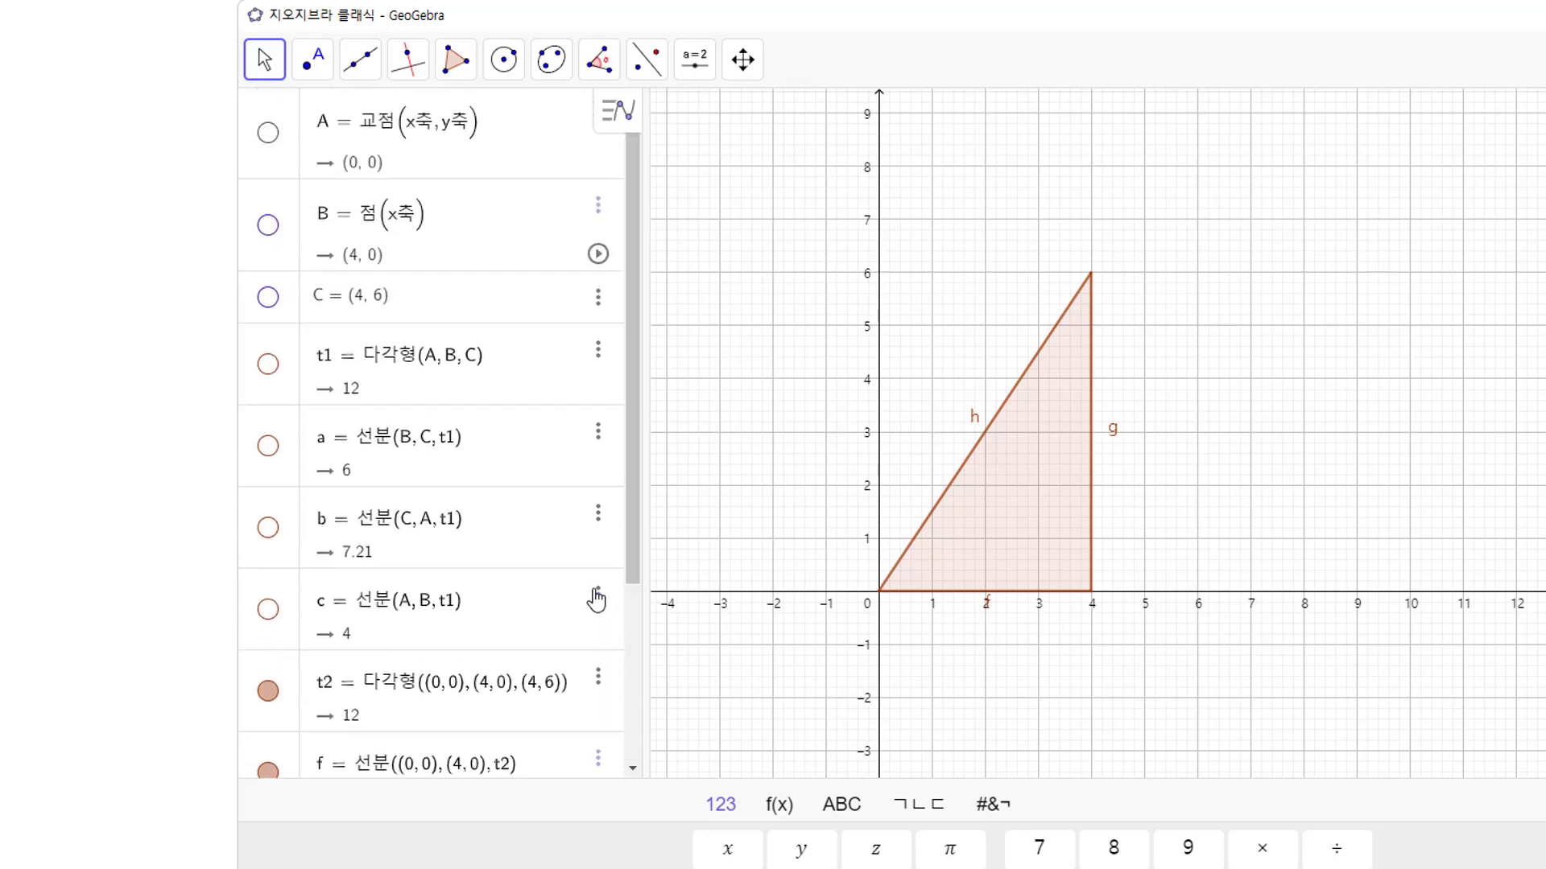
pyautogui.scroll(-2, 487, 666)
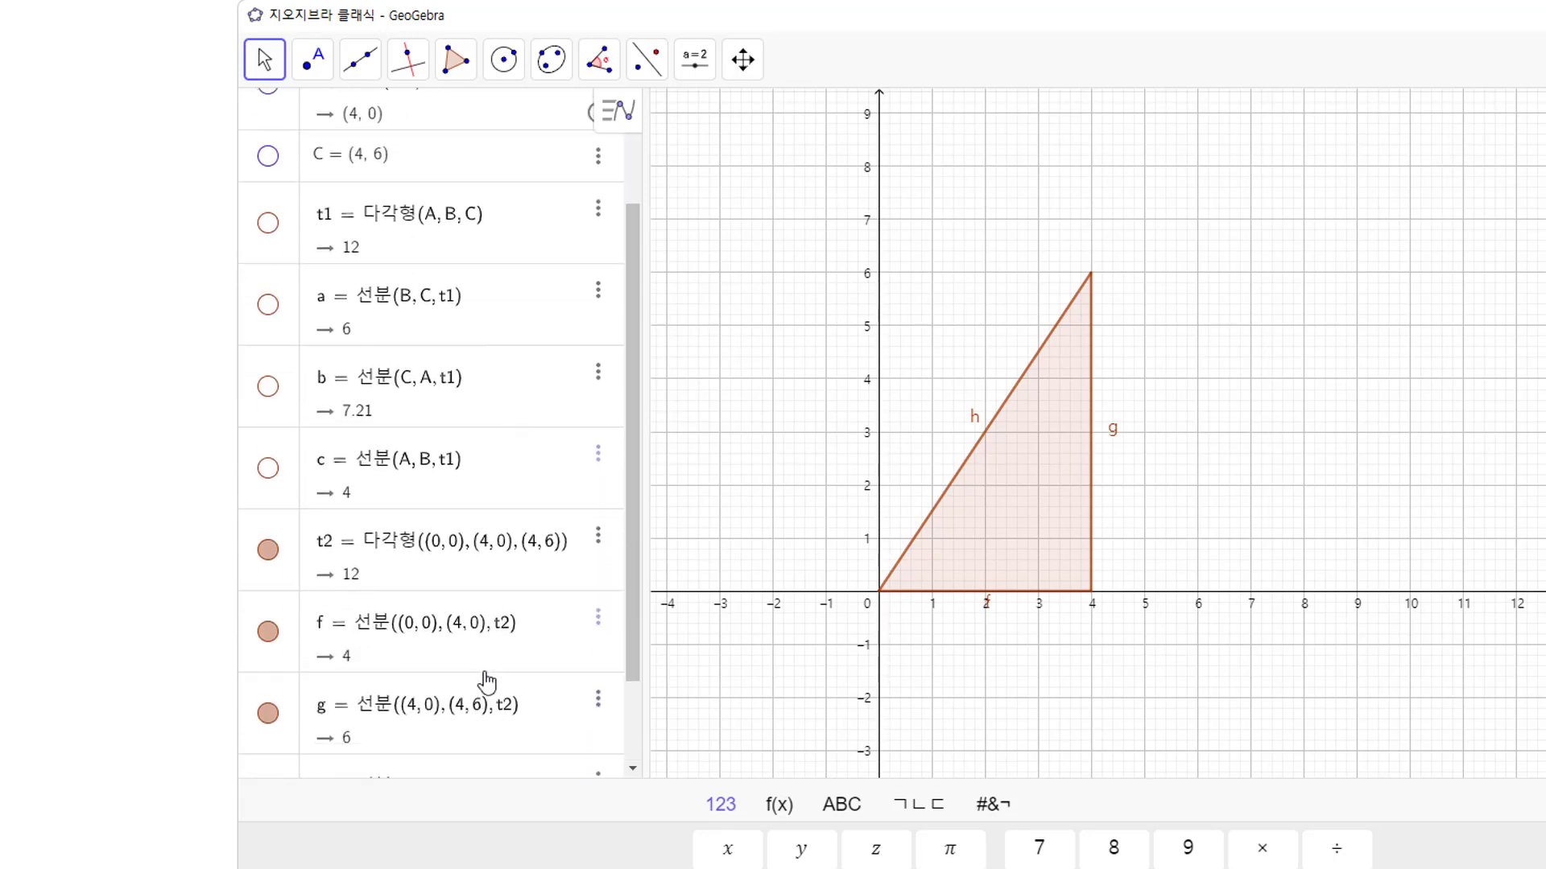
pyautogui.scroll(-1, 490, 722)
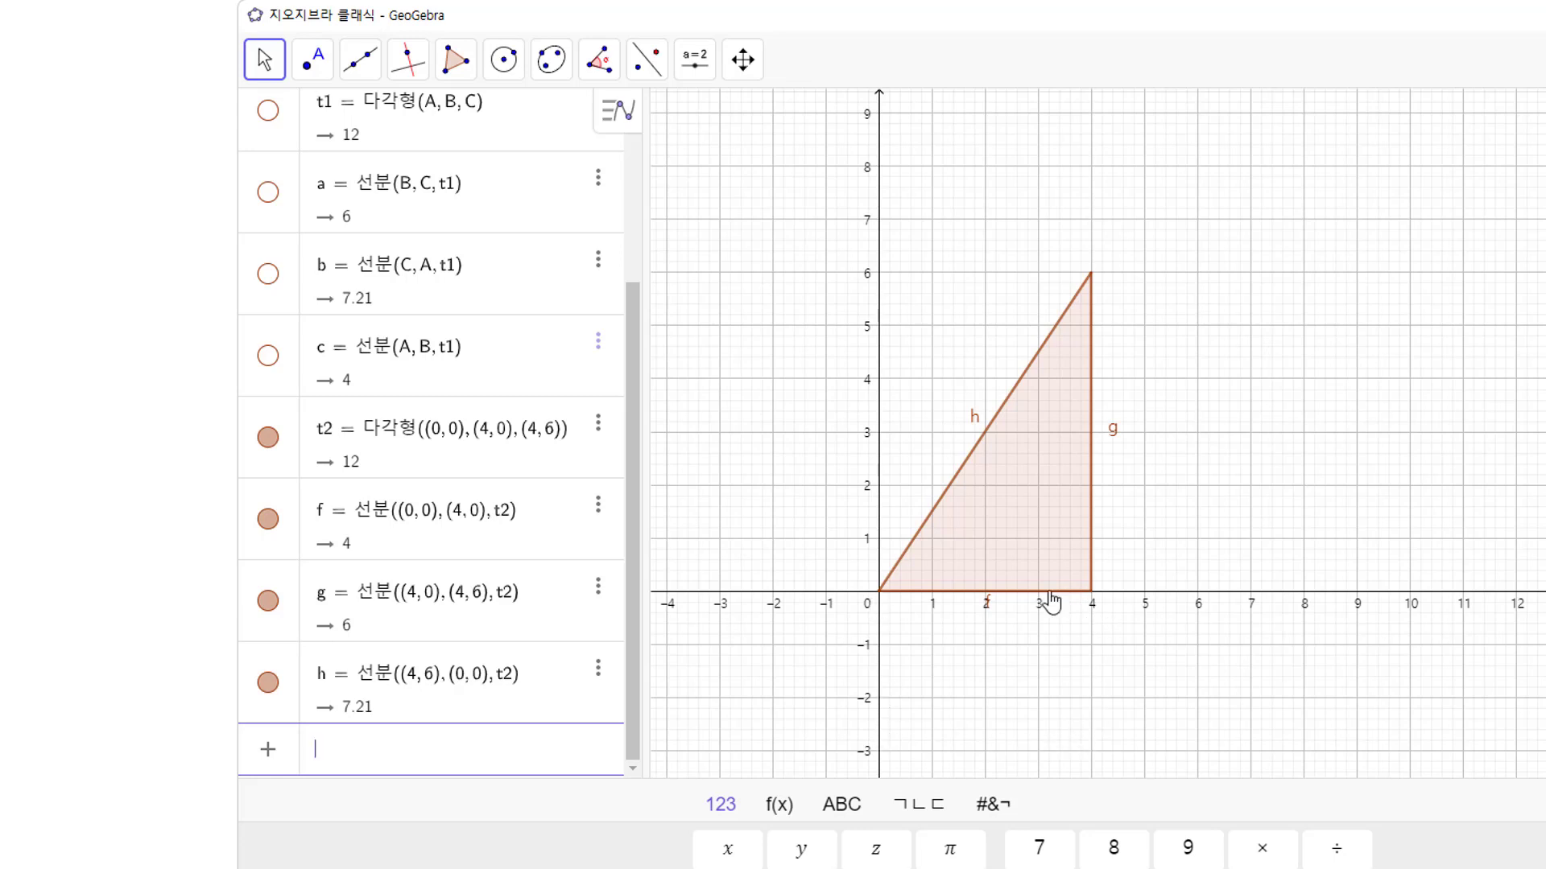
# Step: Draw a regular polygon with 6 vertices on the base from (0, 0) to (4, 0) using the Regular Polygon tool
pyautogui.click(454, 66)
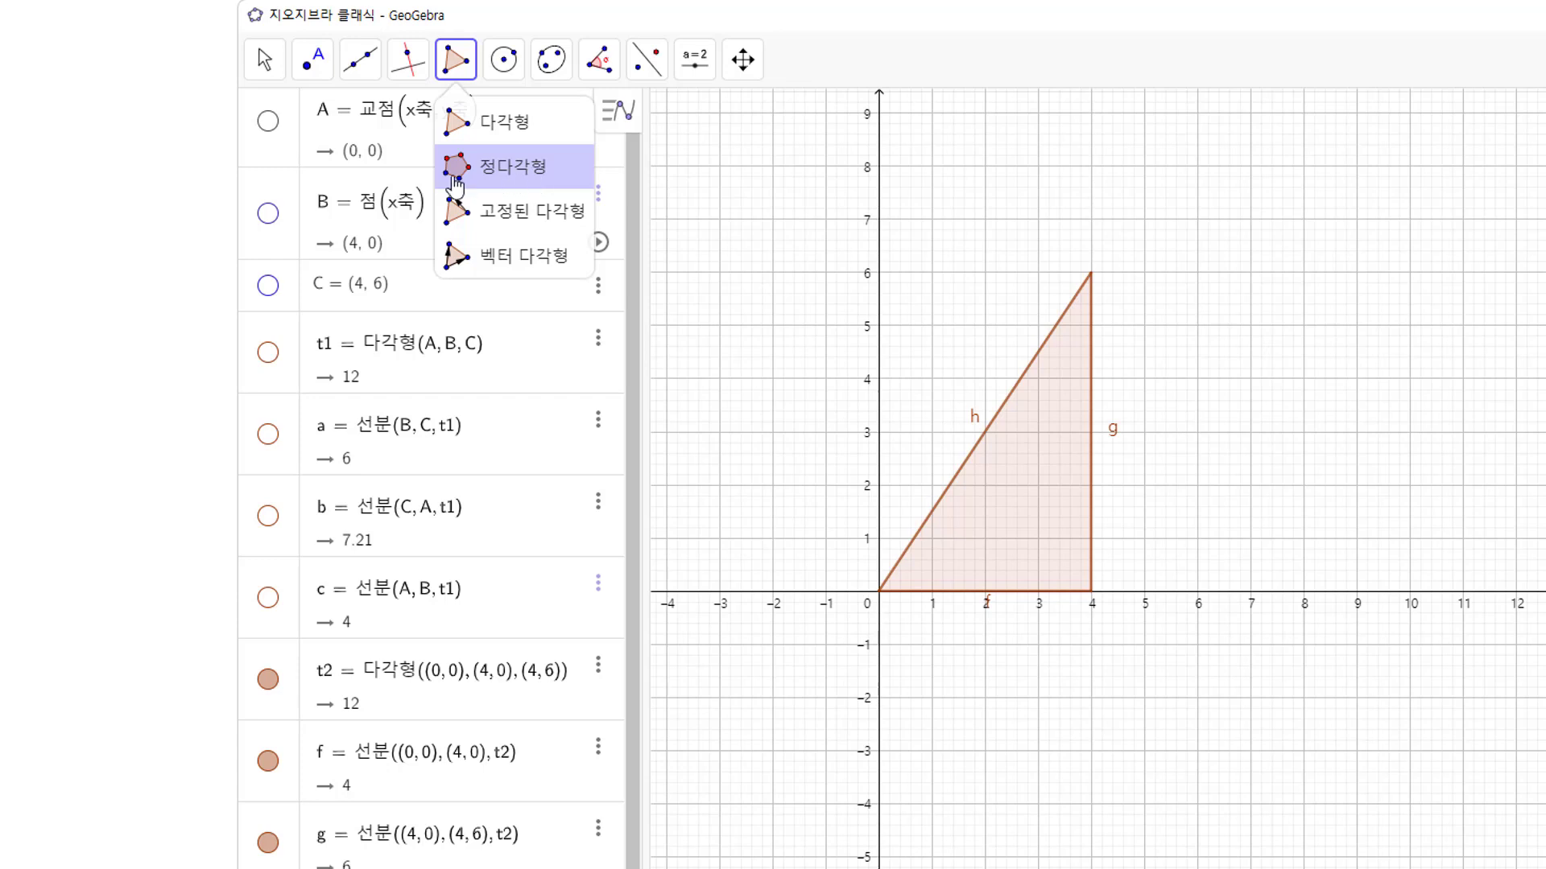
pyautogui.click(515, 173)
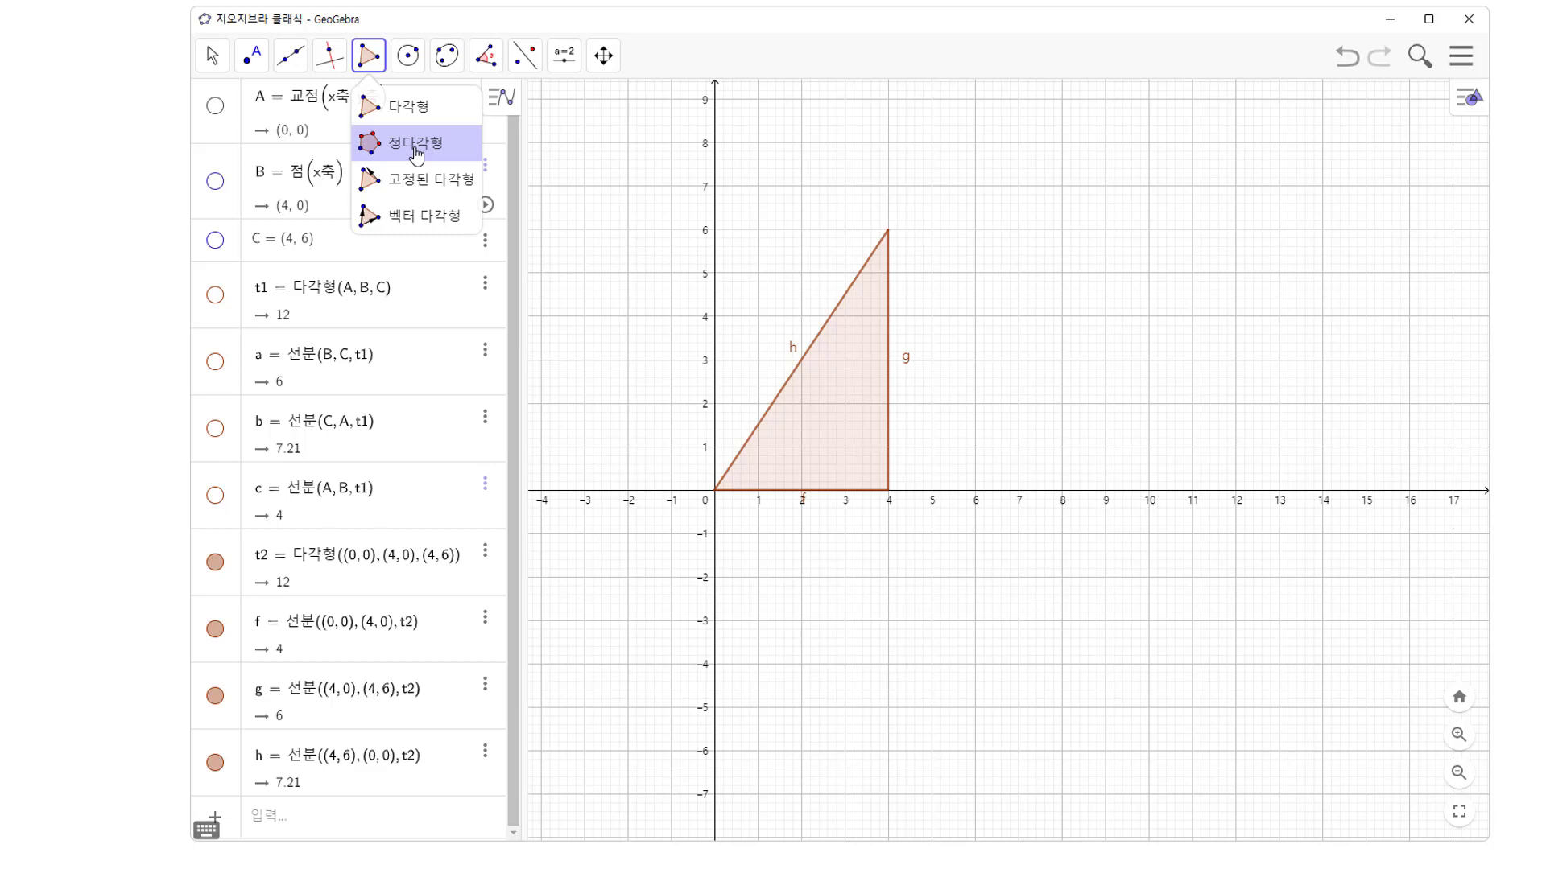
pyautogui.click(416, 153)
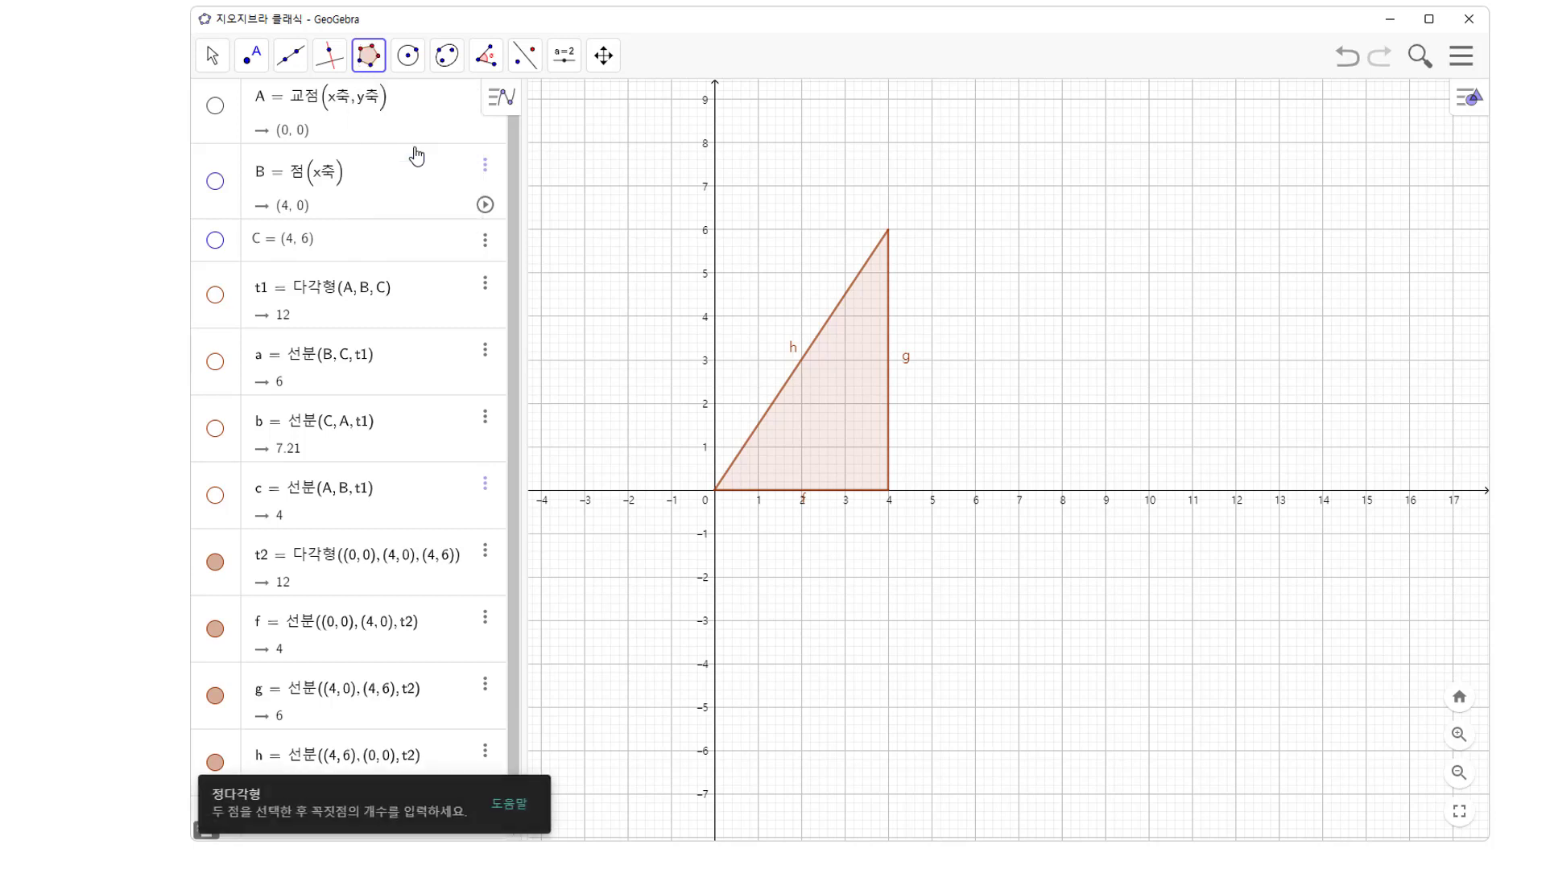
pyautogui.click(715, 492)
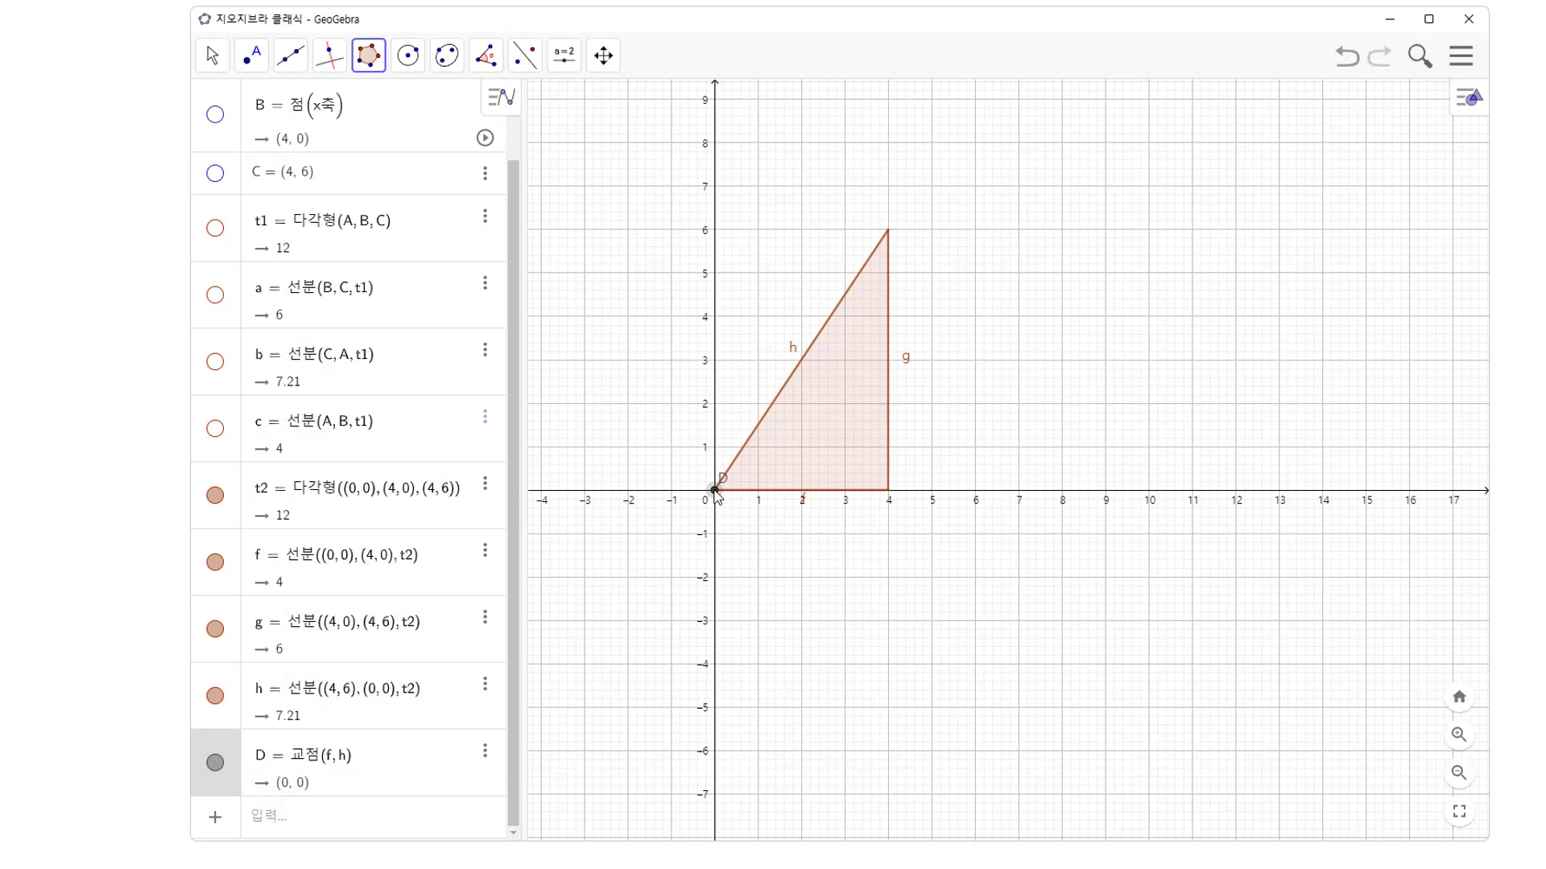
pyautogui.click(890, 494)
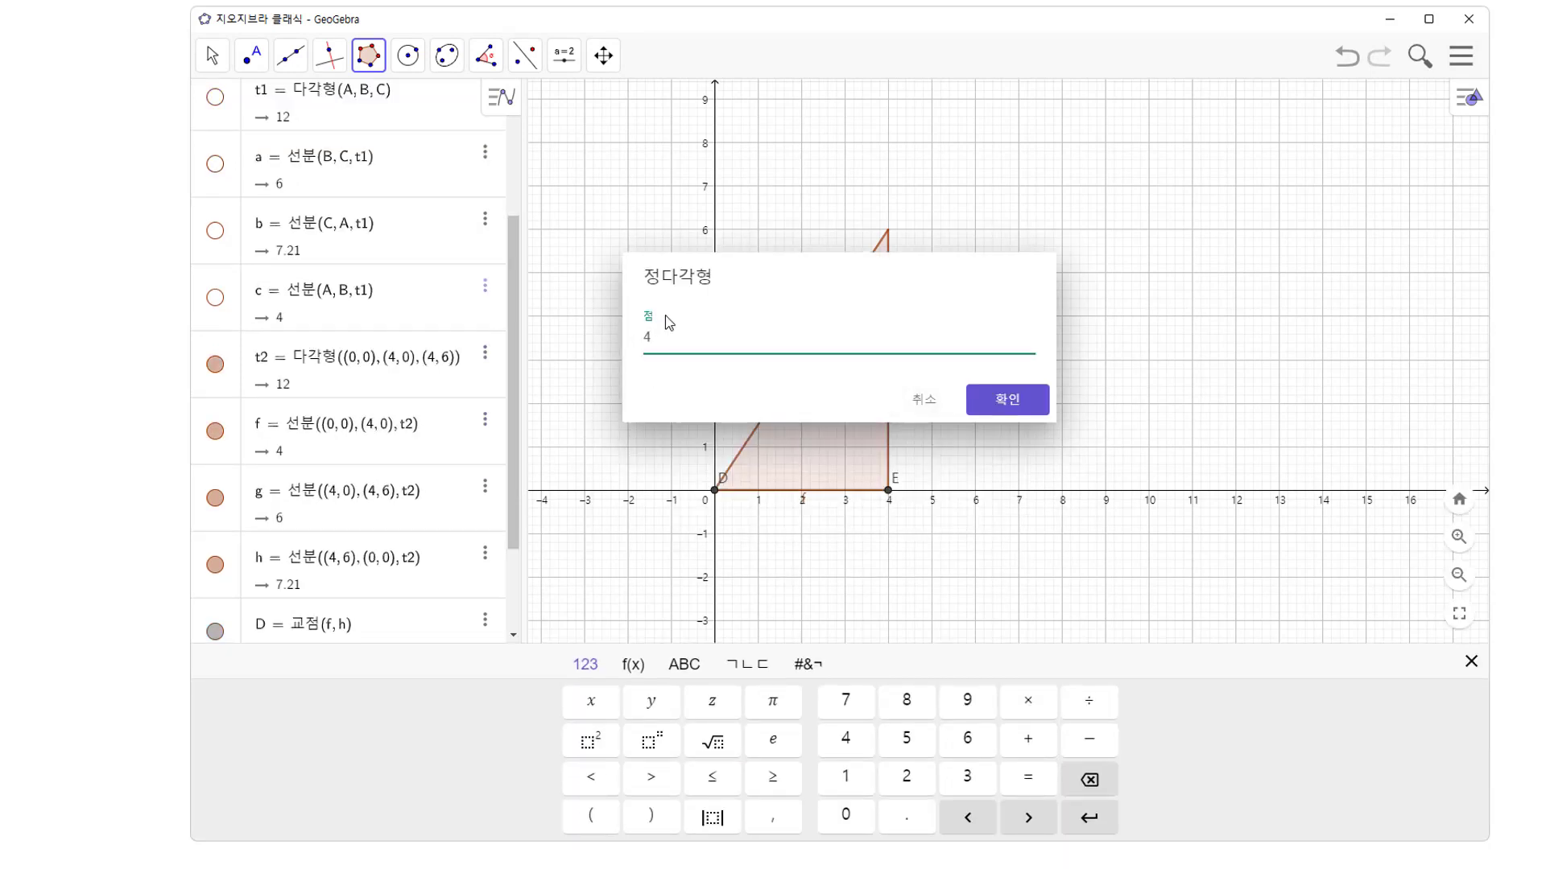
pyautogui.write('6')
pyautogui.click(1002, 399)
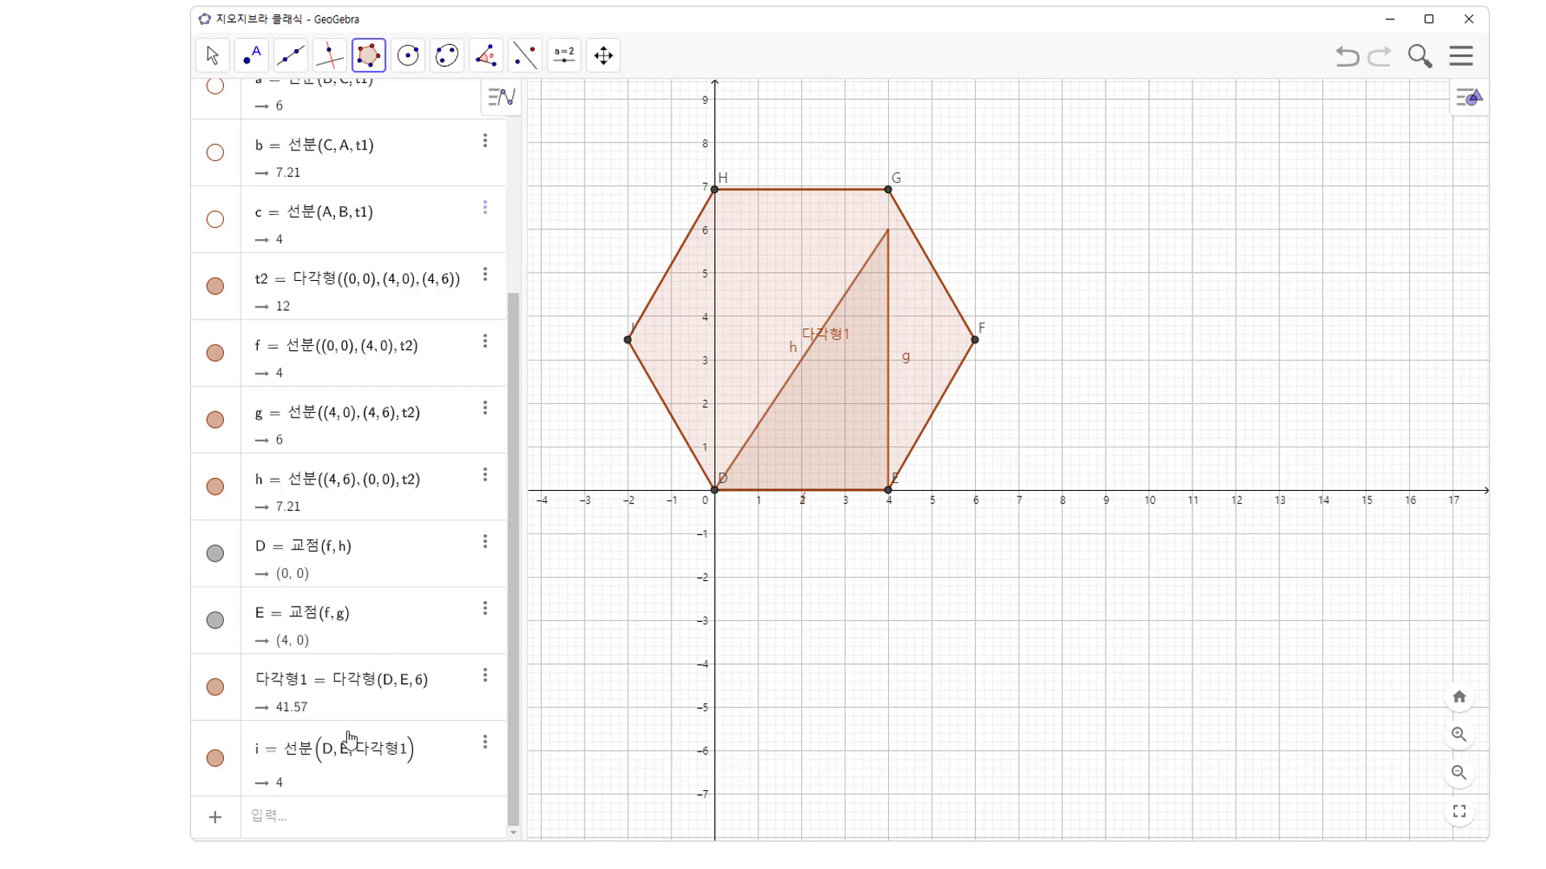
# Step: Delete the regular hexagon through its side i, along with its base points D and E
pyautogui.click(487, 747)
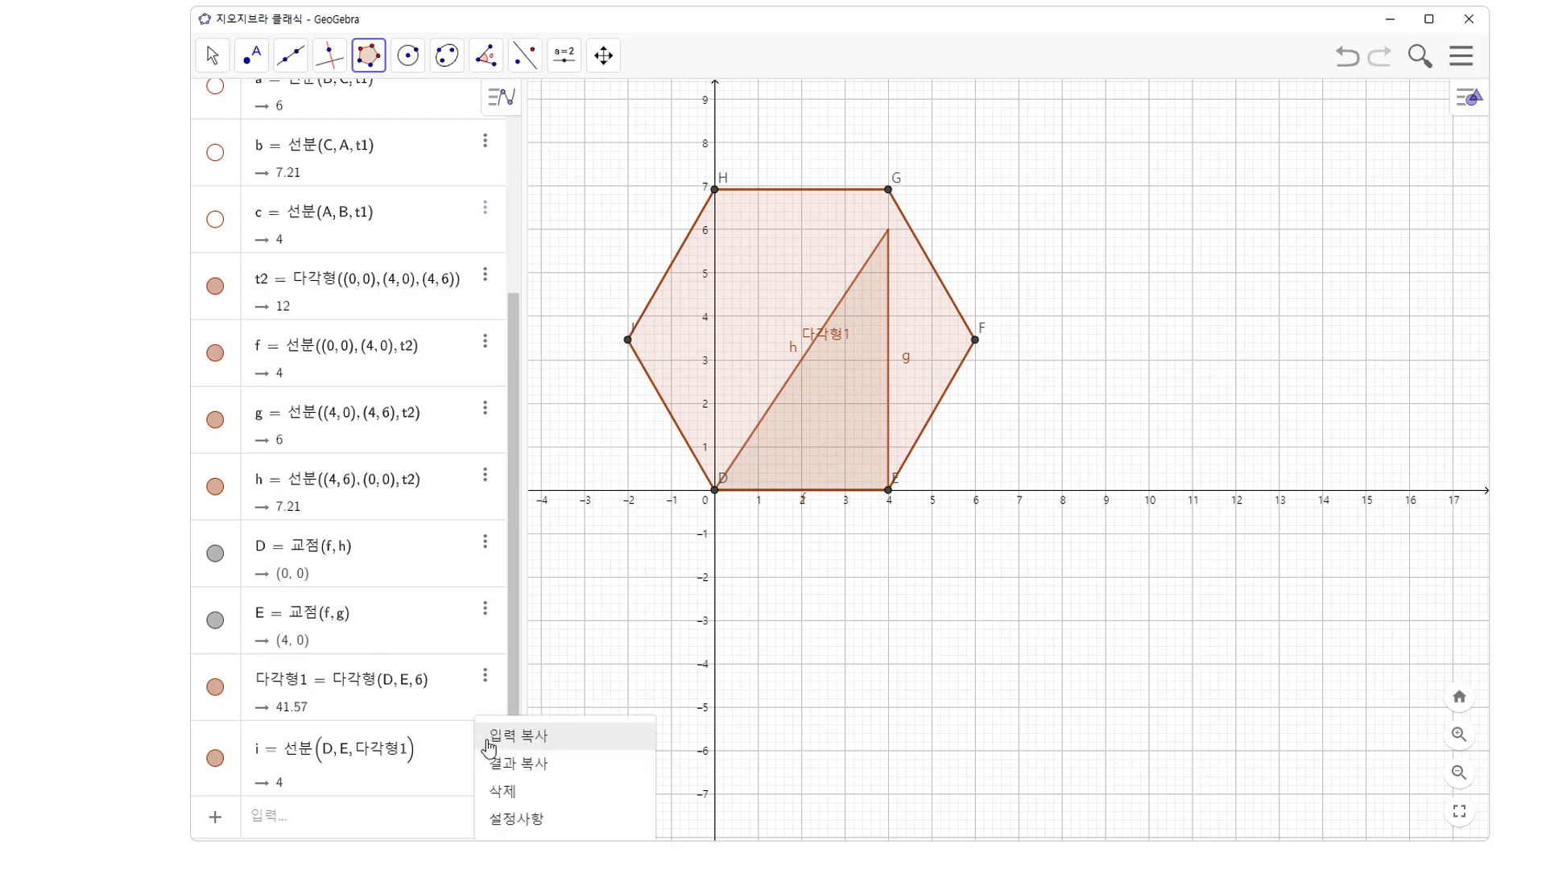
pyautogui.click(533, 793)
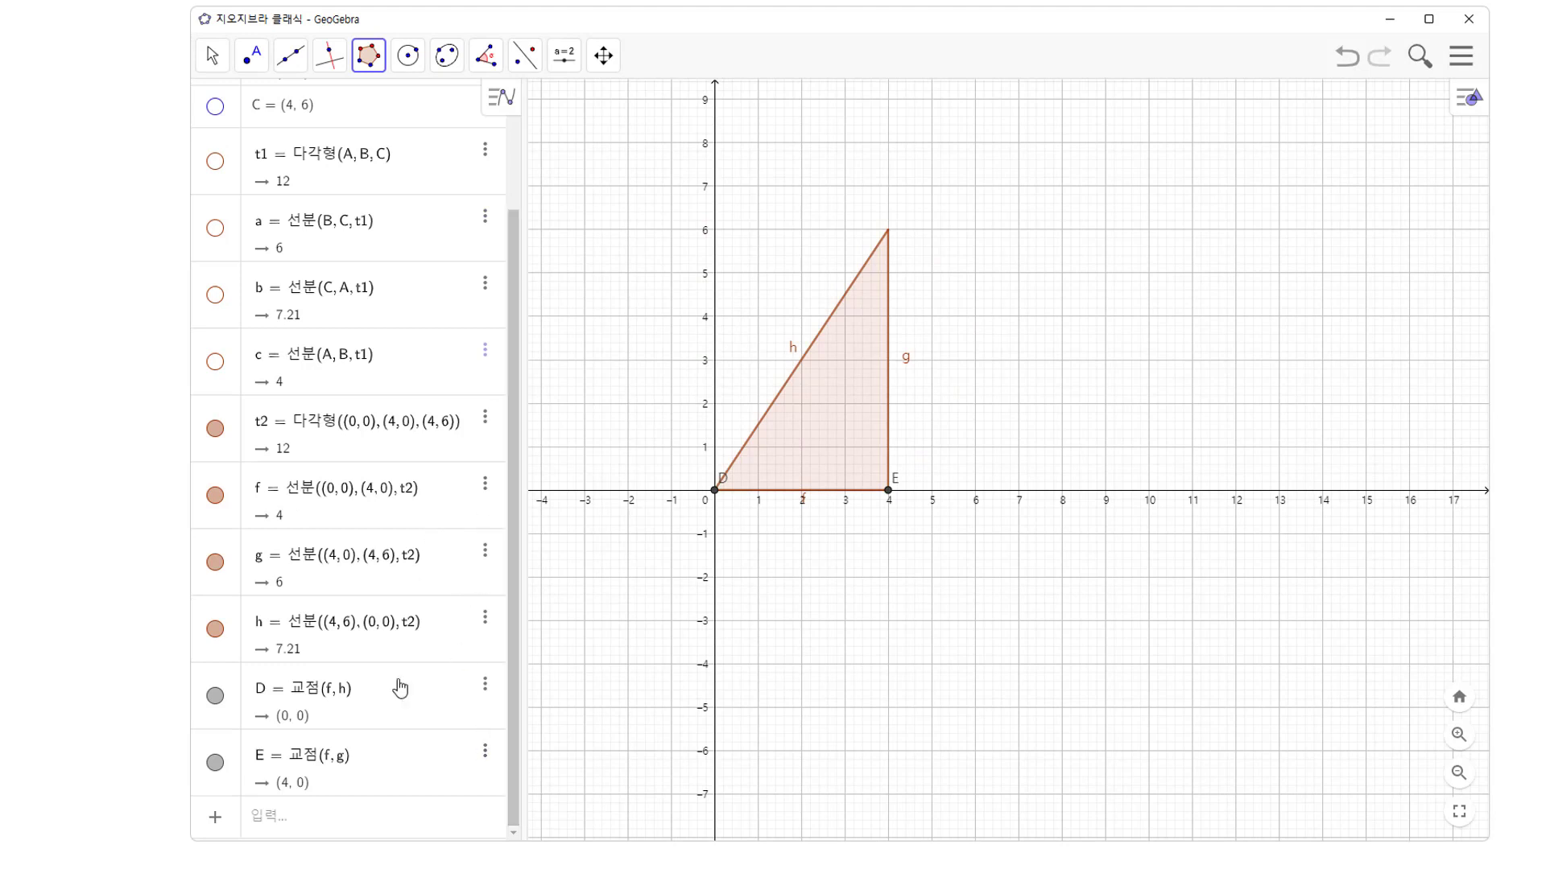
pyautogui.click(356, 819)
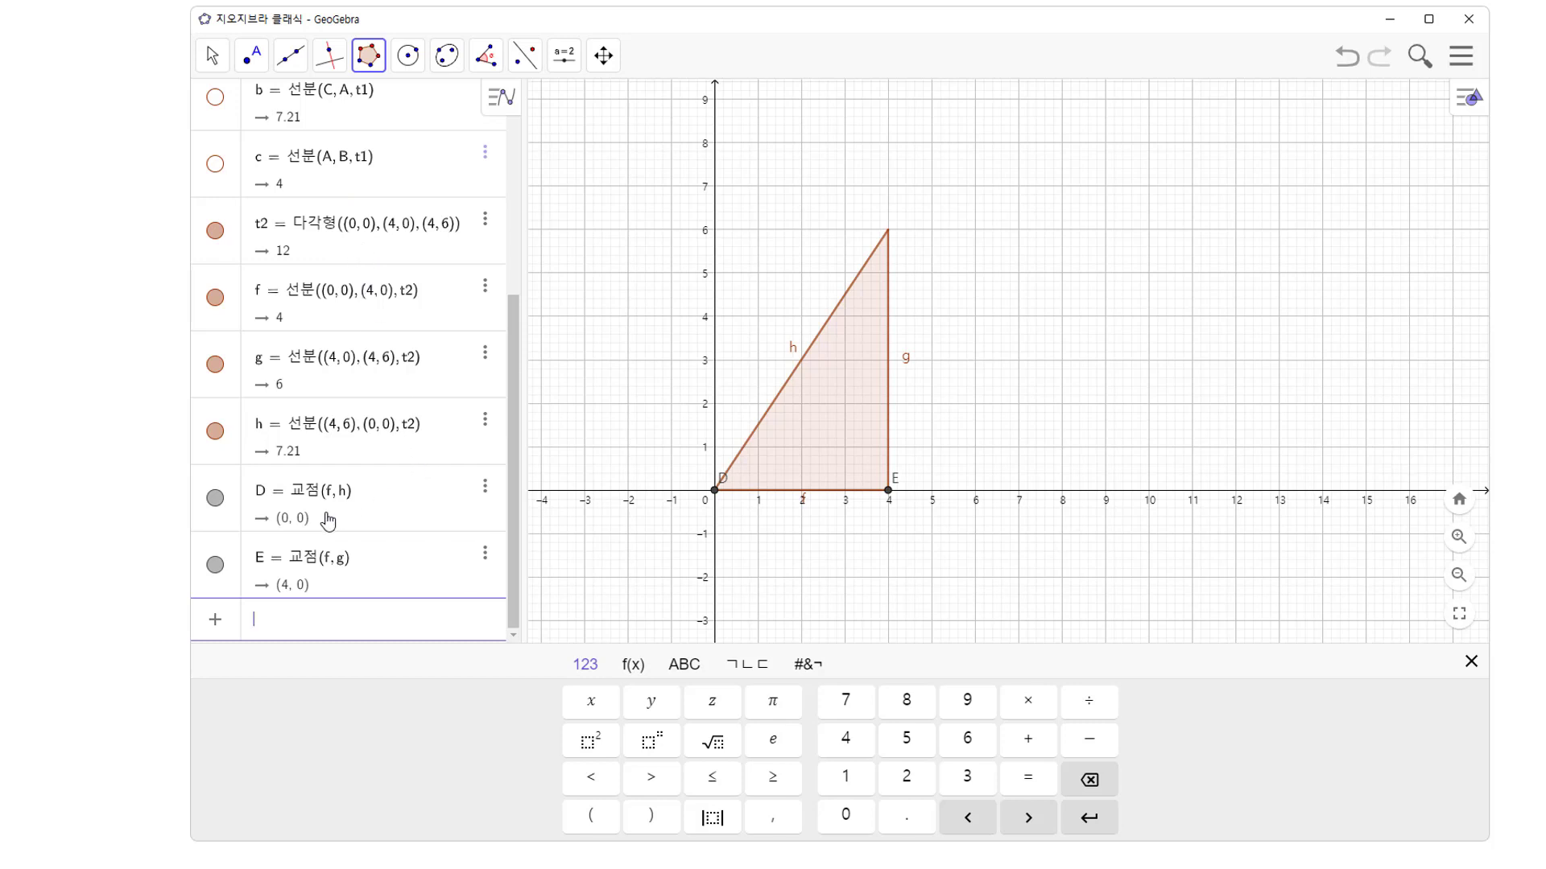
pyautogui.click(485, 554)
pyautogui.click(527, 614)
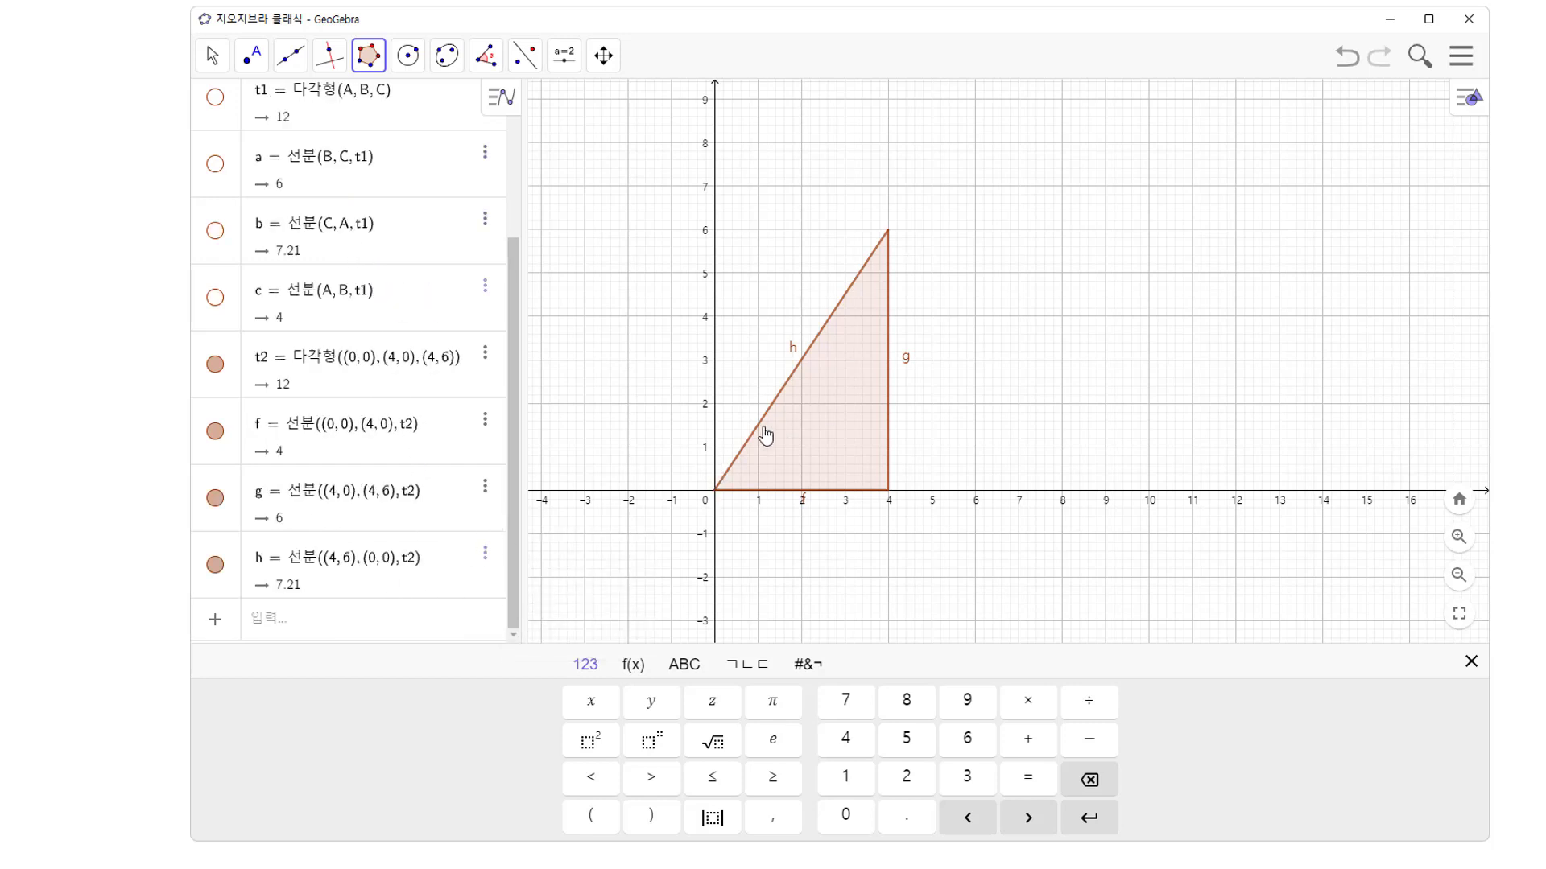
# Step: Draw a regular polygon with 4 vertices below the triangle's base, choosing (4, 0) and then (0, 0) as its base points
pyautogui.click(343, 609)
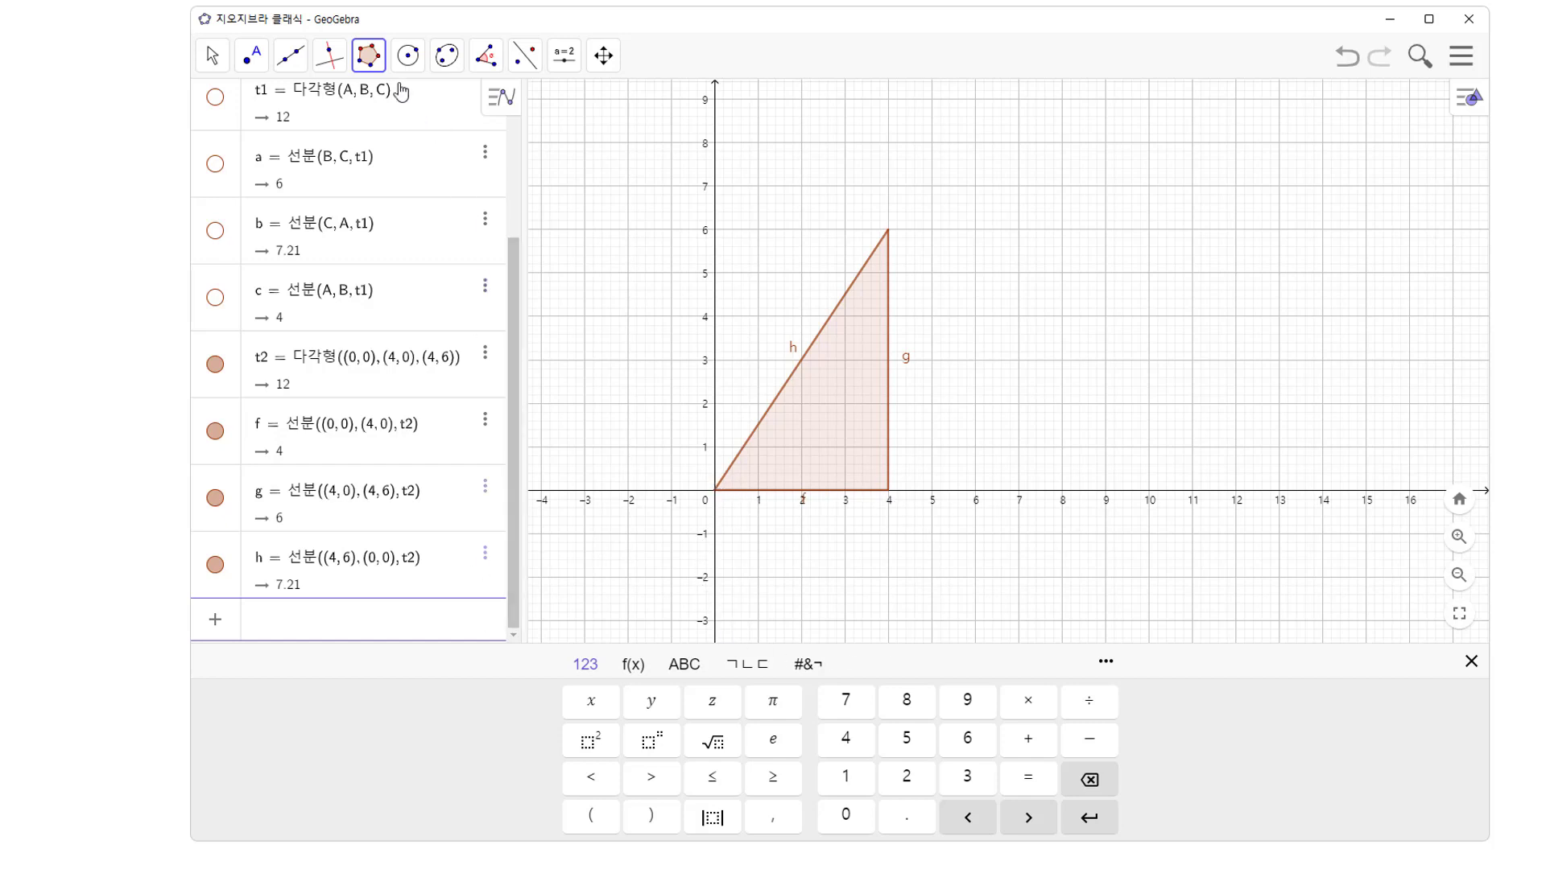
pyautogui.click(369, 63)
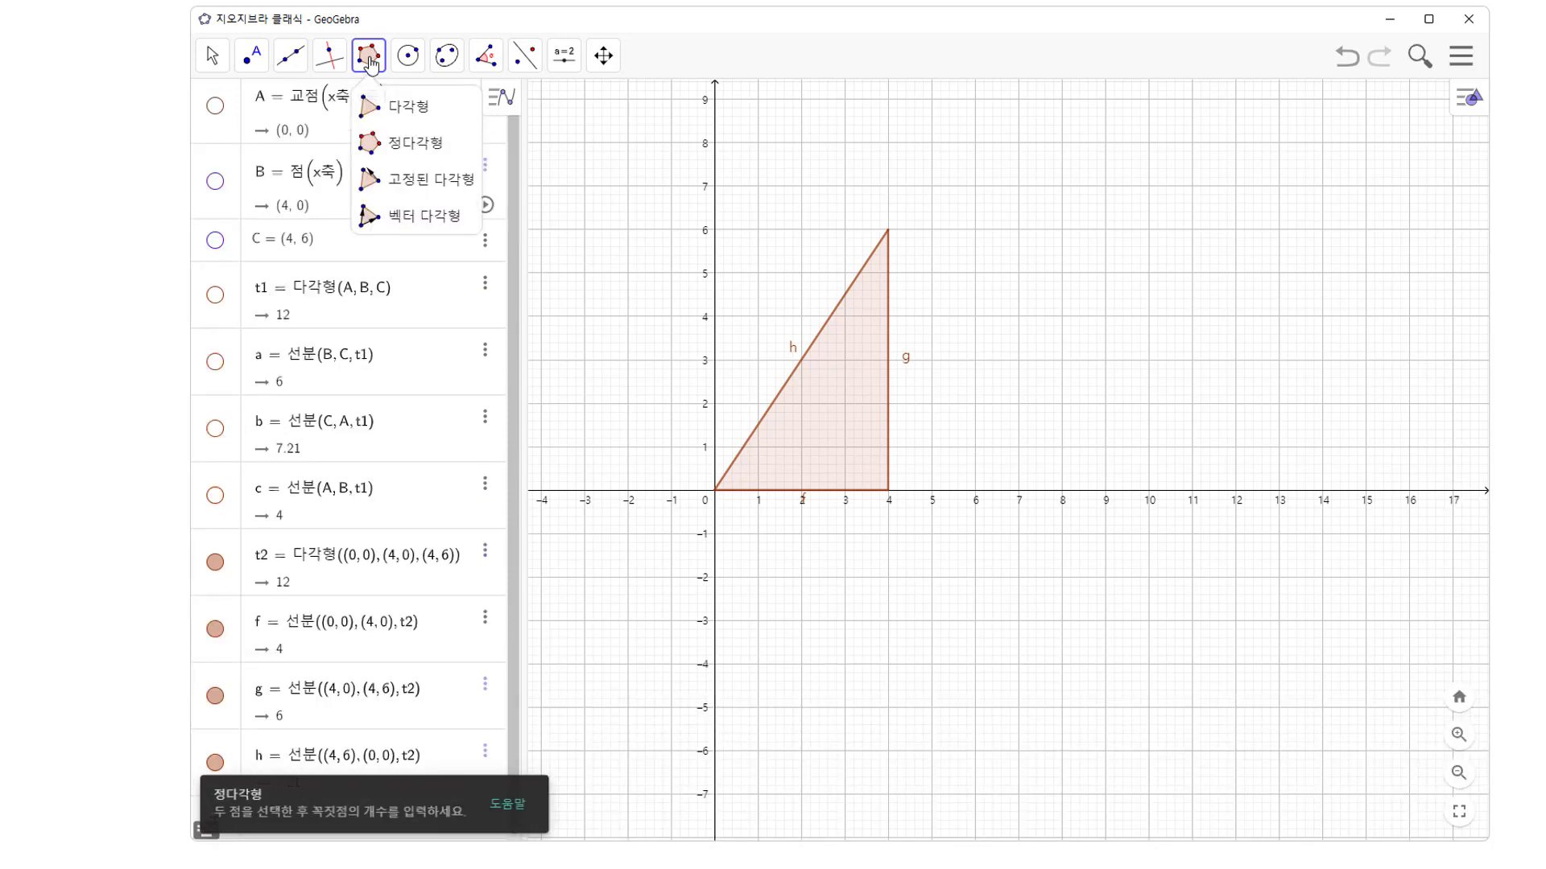
pyautogui.click(346, 139)
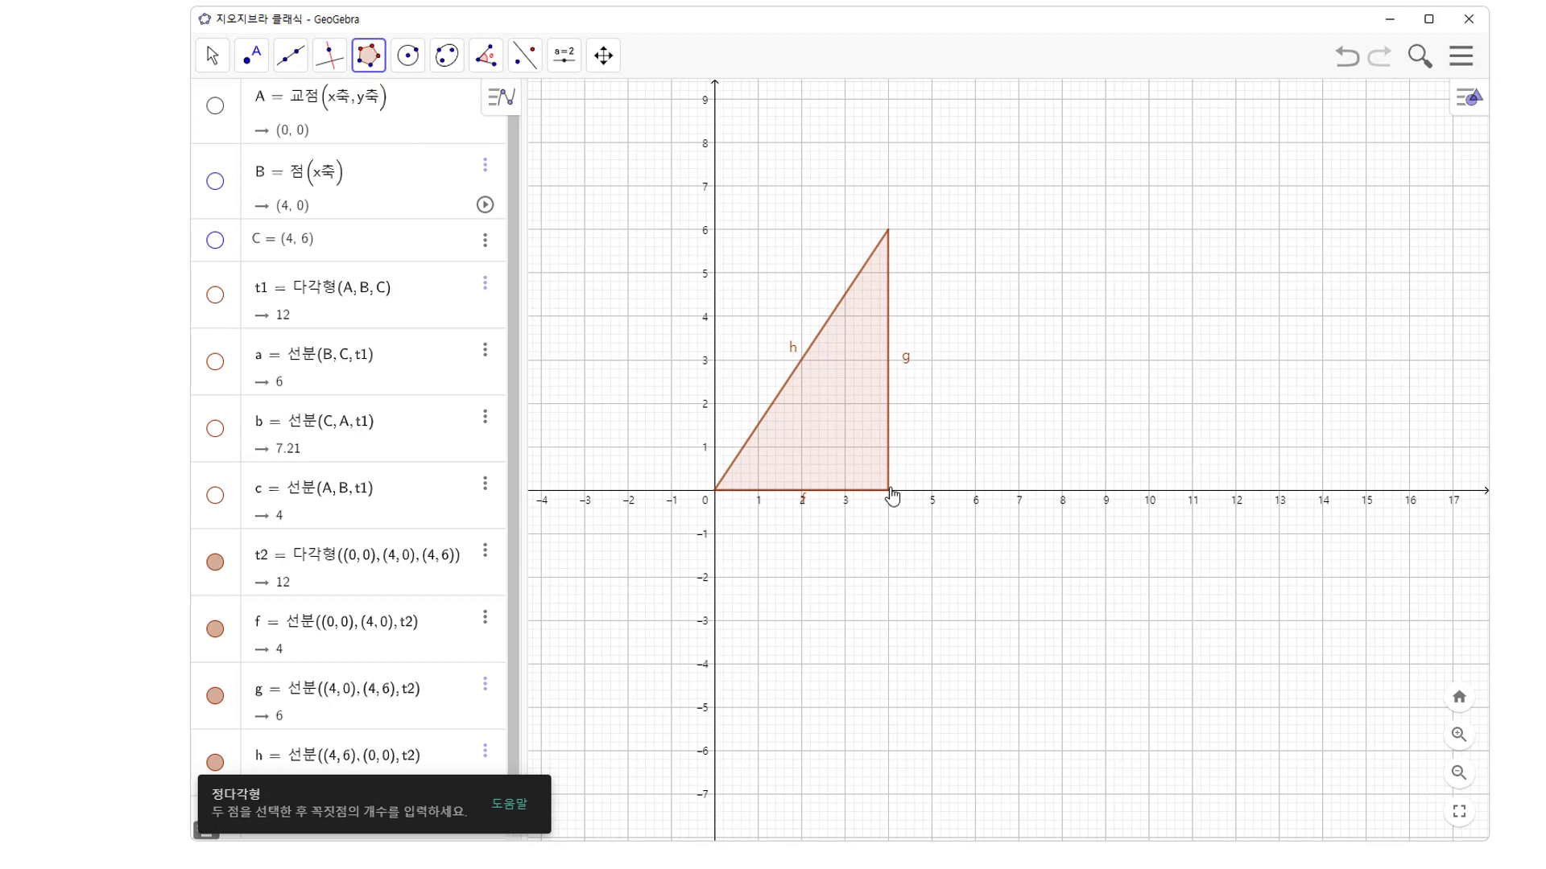
pyautogui.click(889, 490)
pyautogui.click(715, 491)
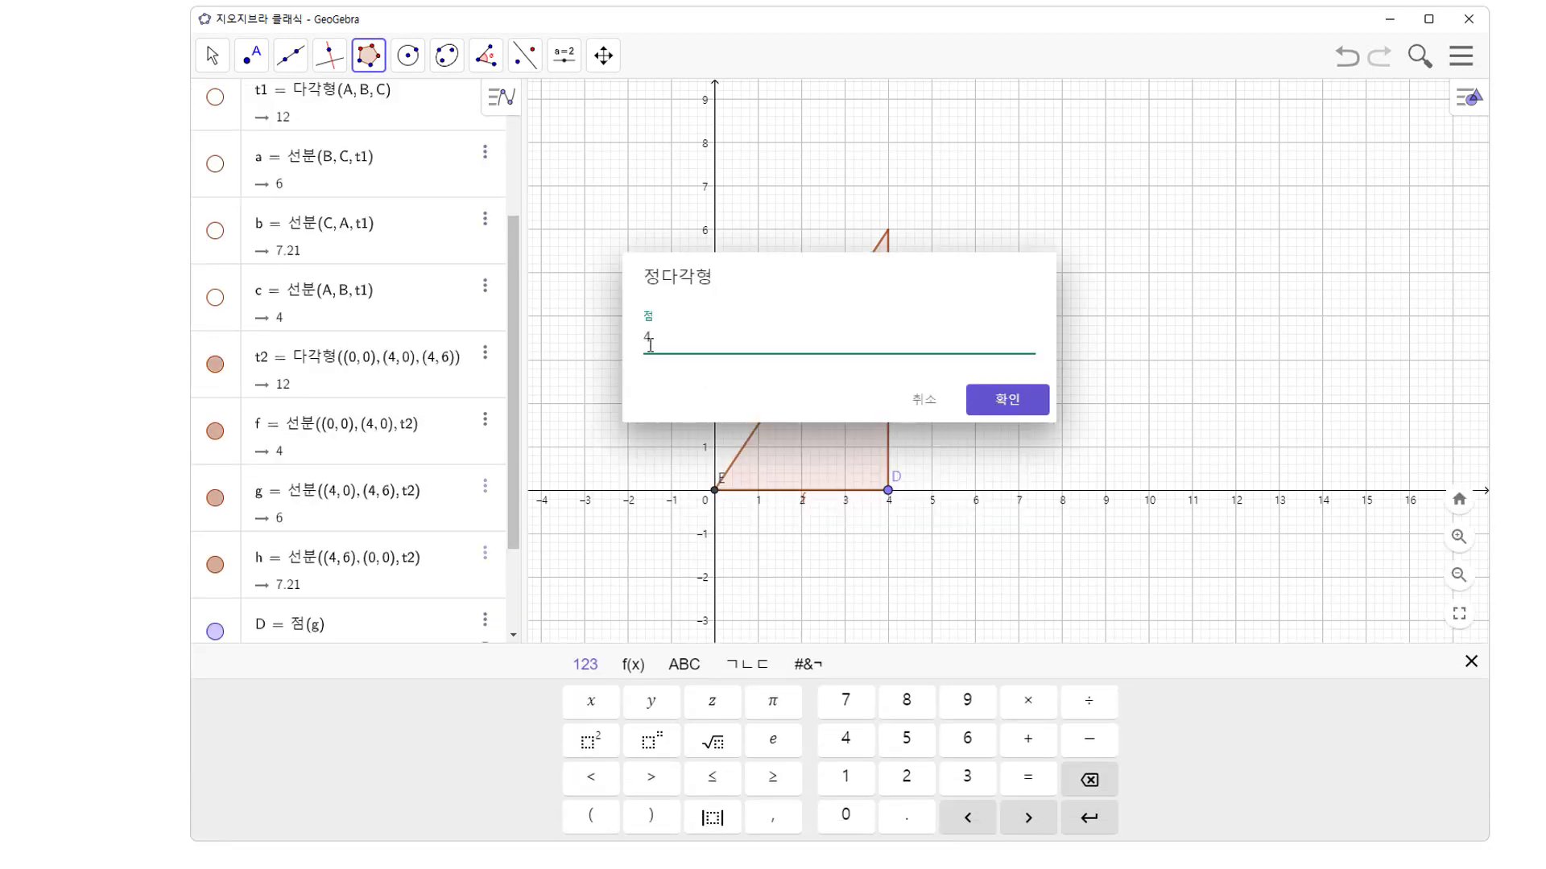
pyautogui.click(1007, 402)
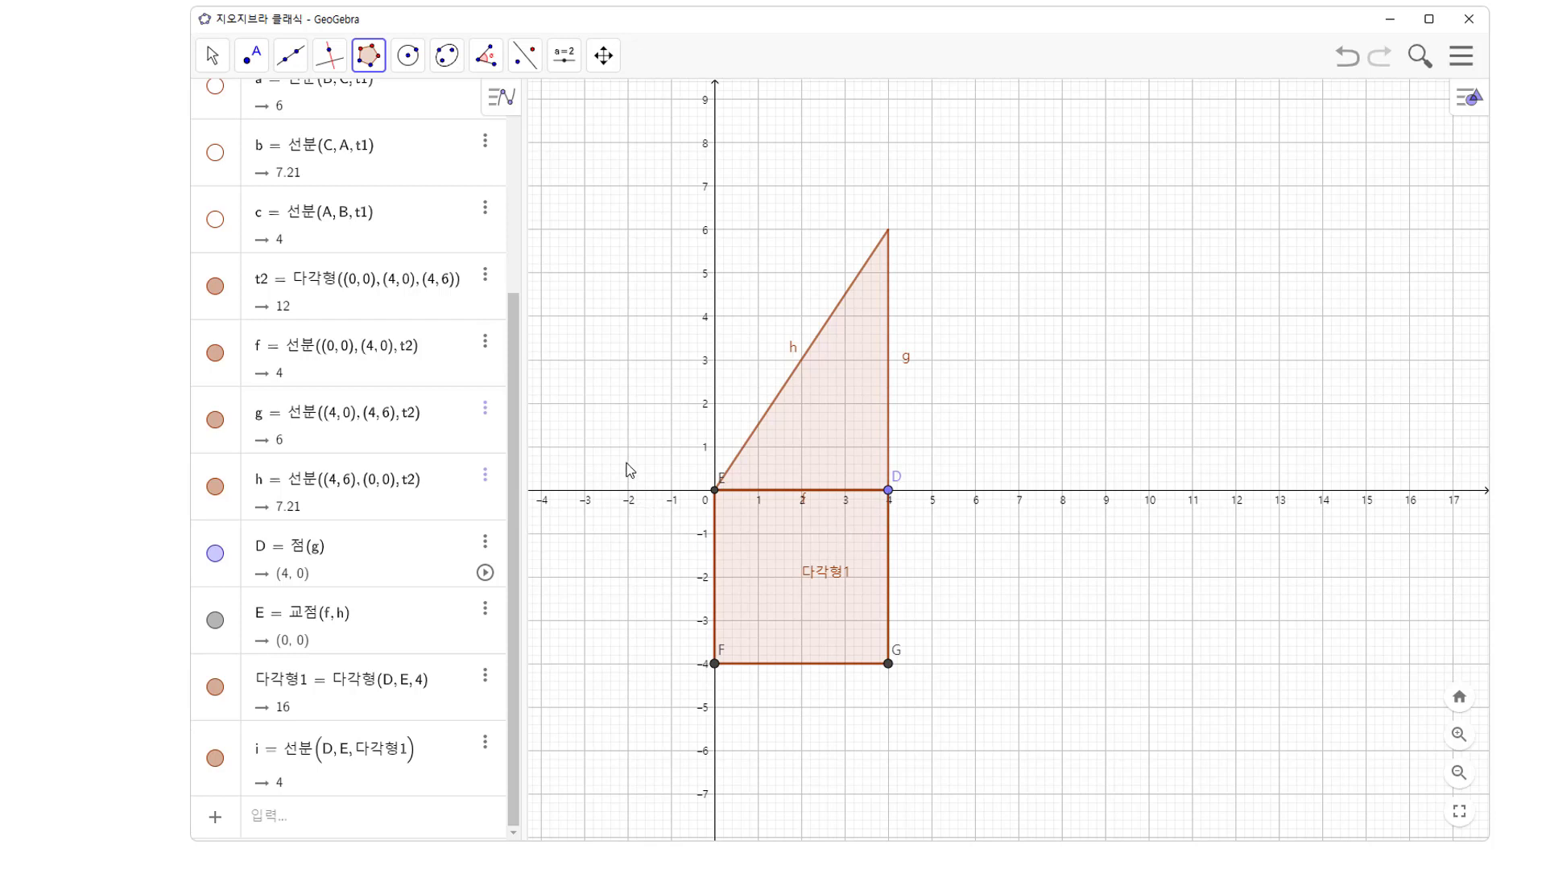
# Step: Draw a regular polygon with 4 vertices on the triangle's vertical side, choosing (4, 0) and then (4, 6)
pyautogui.click(331, 818)
pyautogui.click(377, 67)
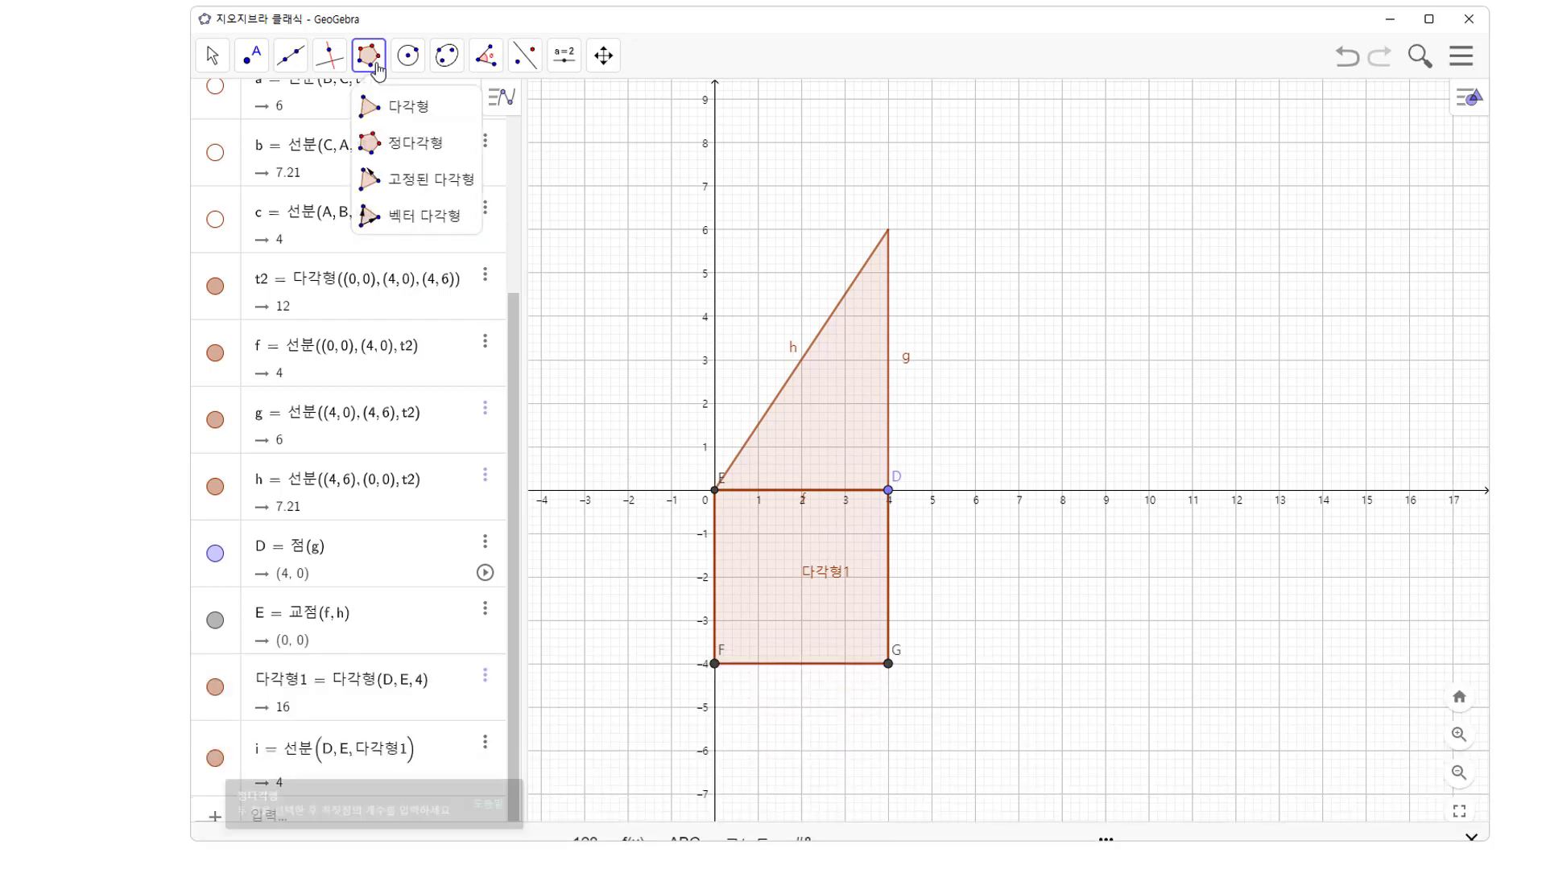
pyautogui.click(368, 143)
pyautogui.click(888, 490)
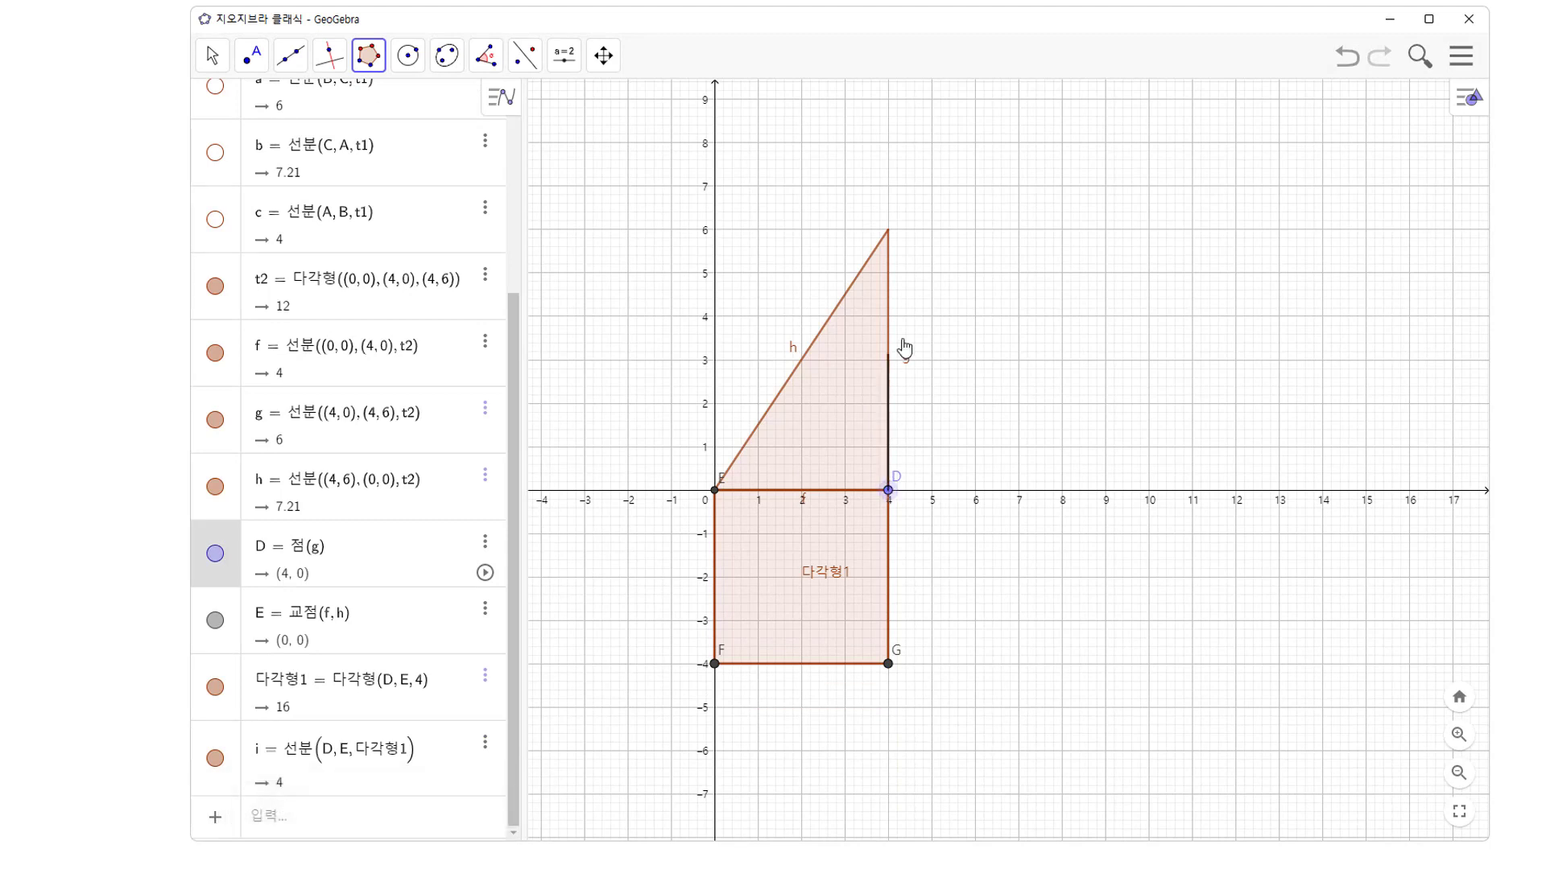
pyautogui.click(888, 230)
pyautogui.click(994, 407)
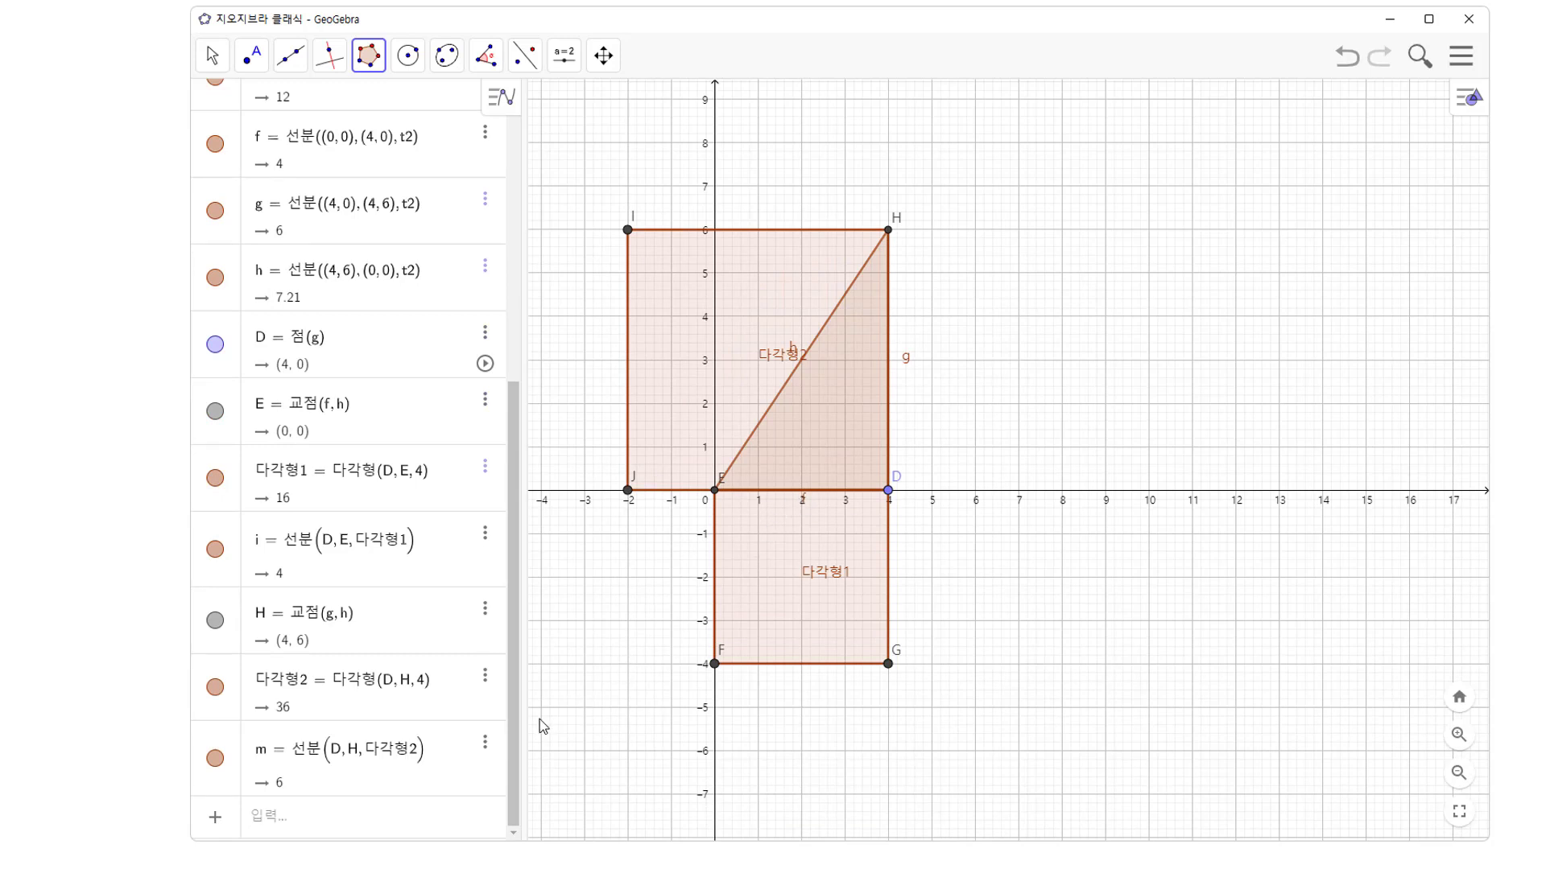
# Step: Undo the last square and delete its leftover point H at (4, 6)
pyautogui.hotkey('ctrl', 'z')
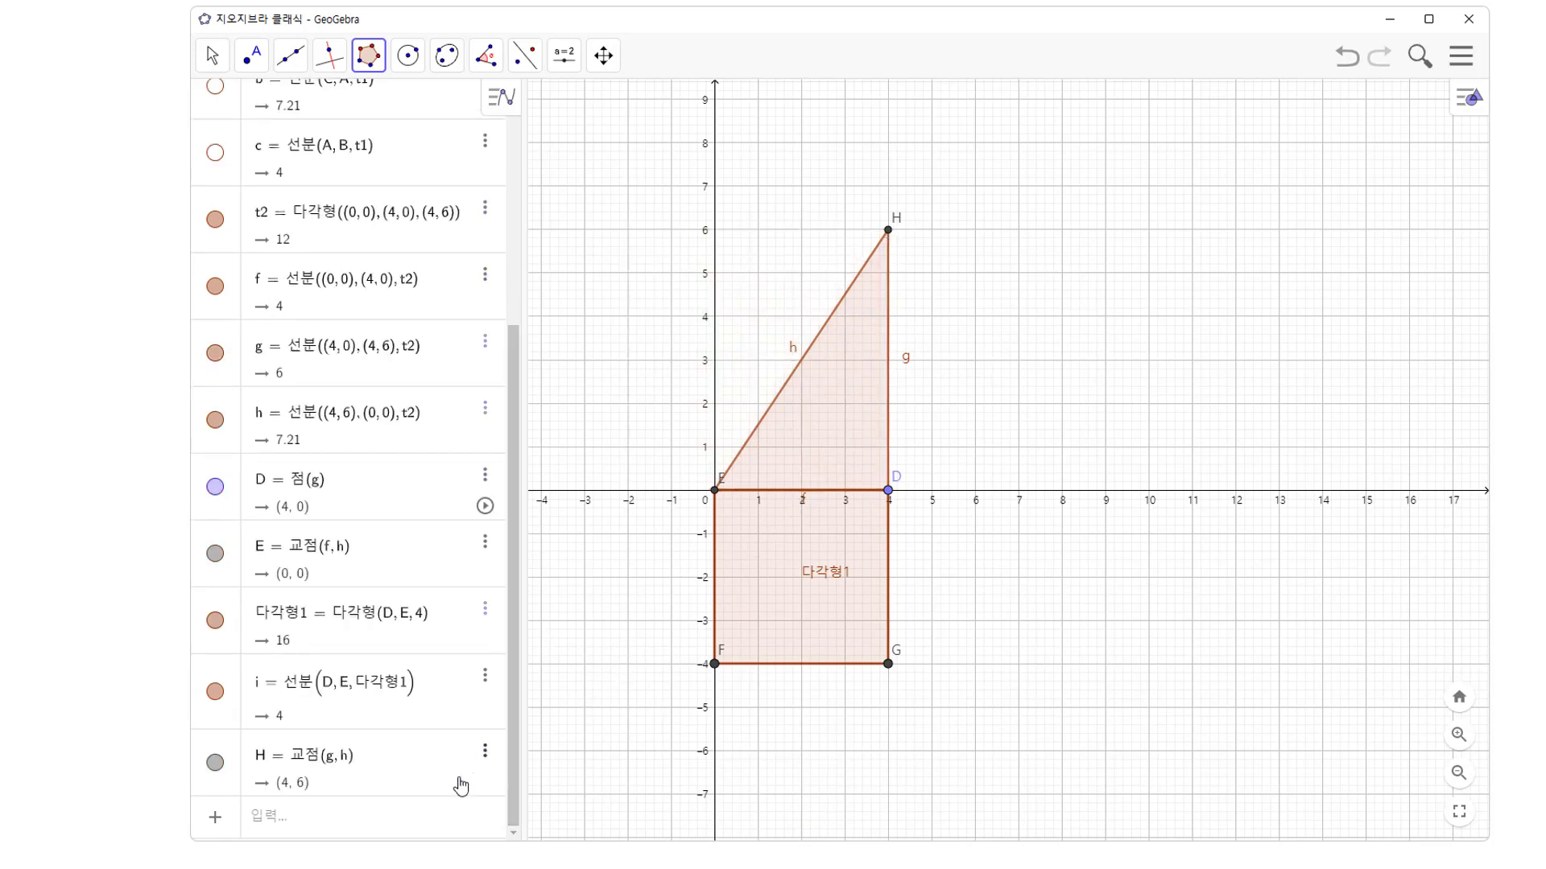
pyautogui.click(485, 751)
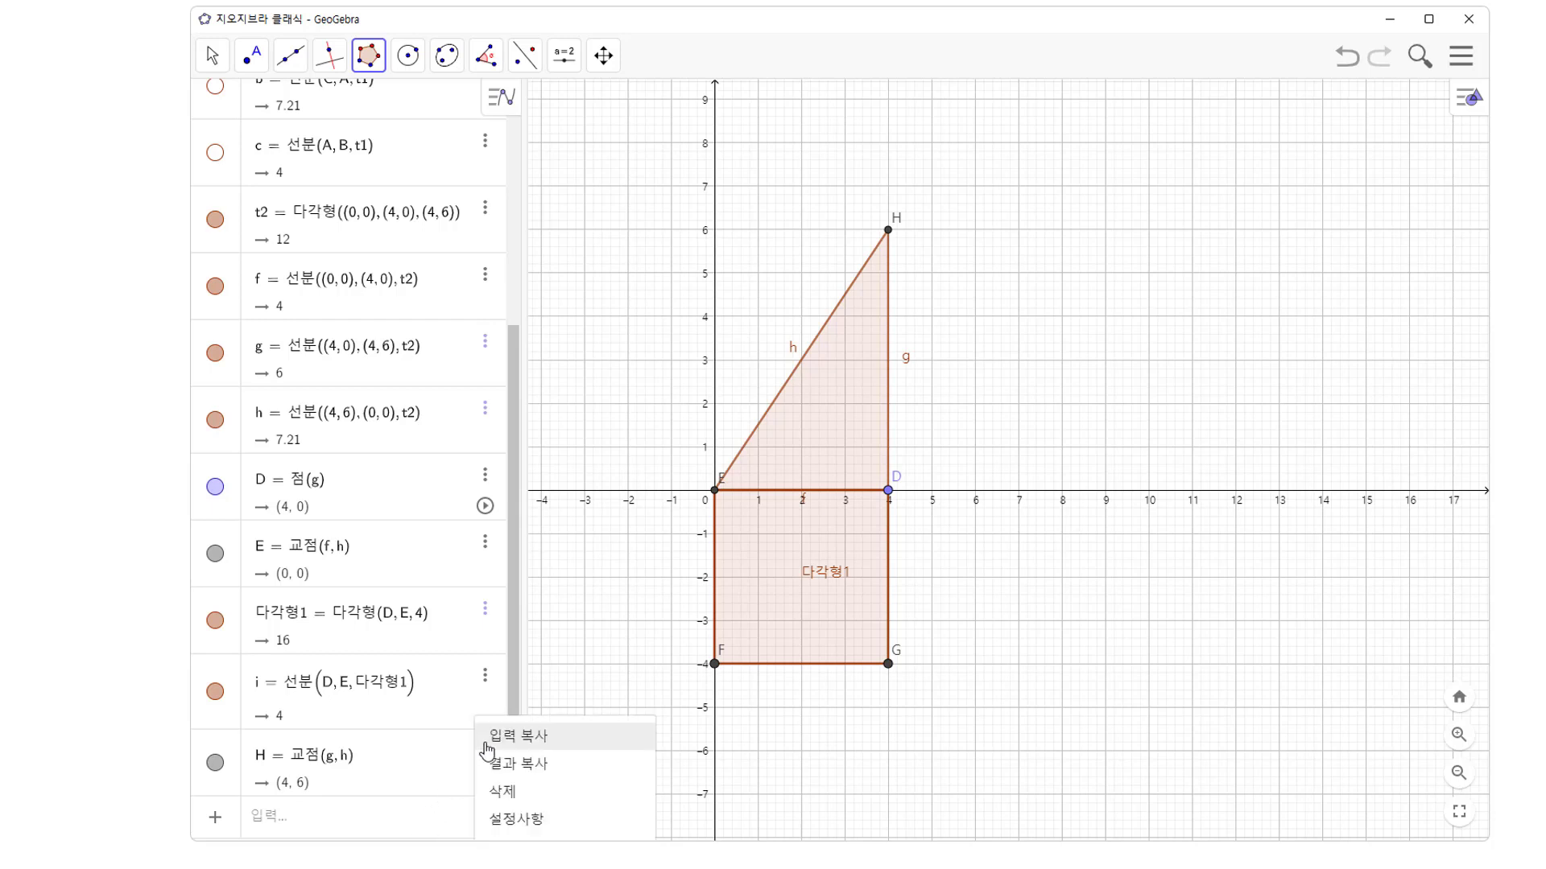
pyautogui.click(517, 791)
# Step: Draw a regular polygon with 4 vertices outside the triangle's vertical side, choosing (4, 6) and then (4, 0)
pyautogui.click(421, 818)
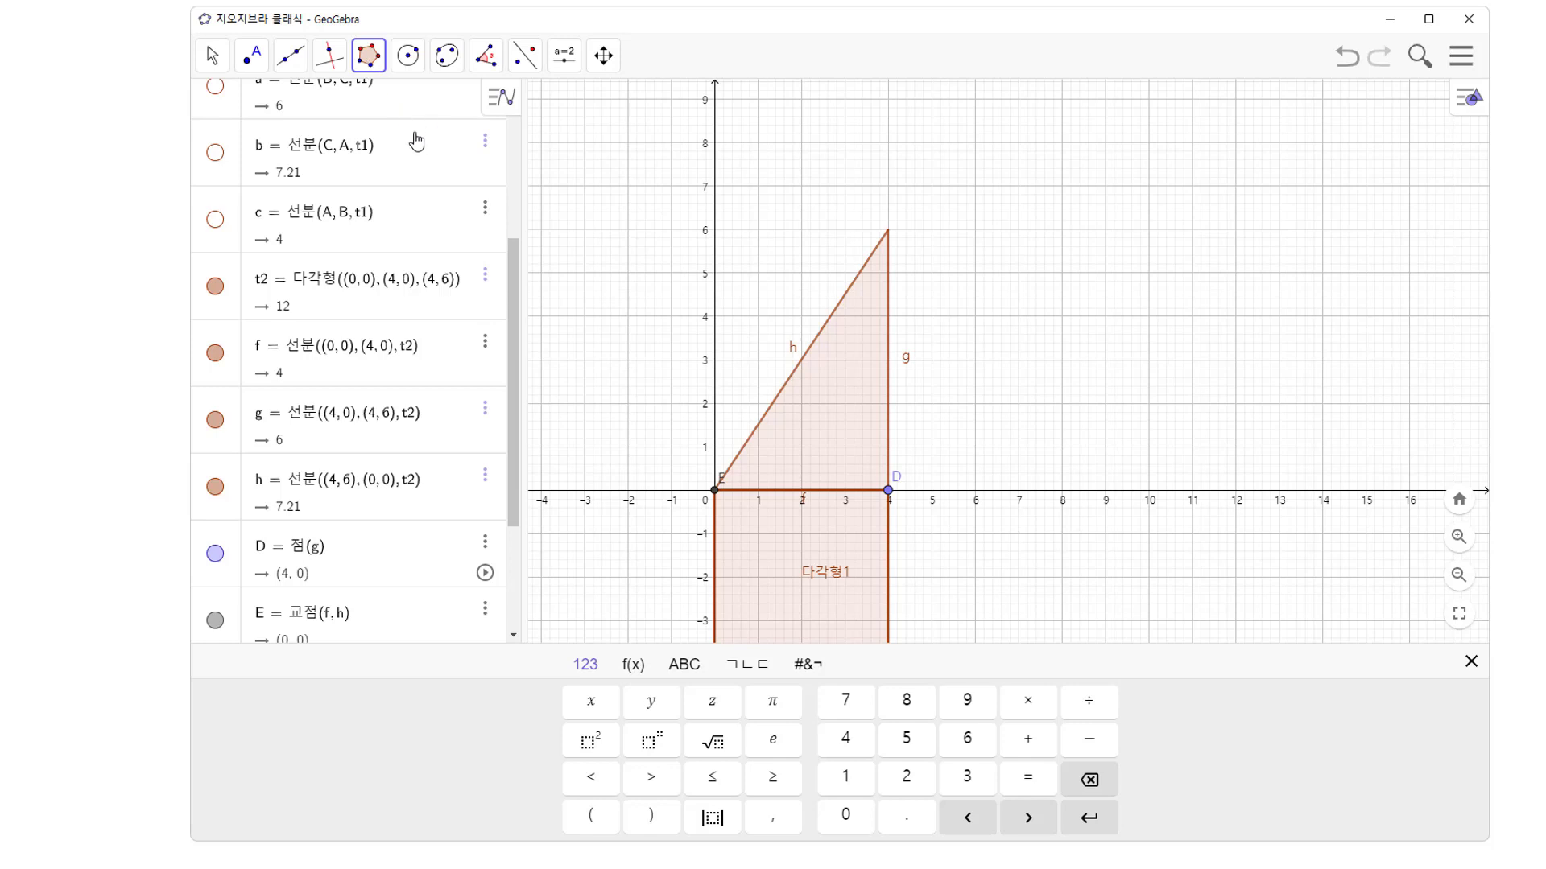
pyautogui.click(370, 63)
pyautogui.click(402, 143)
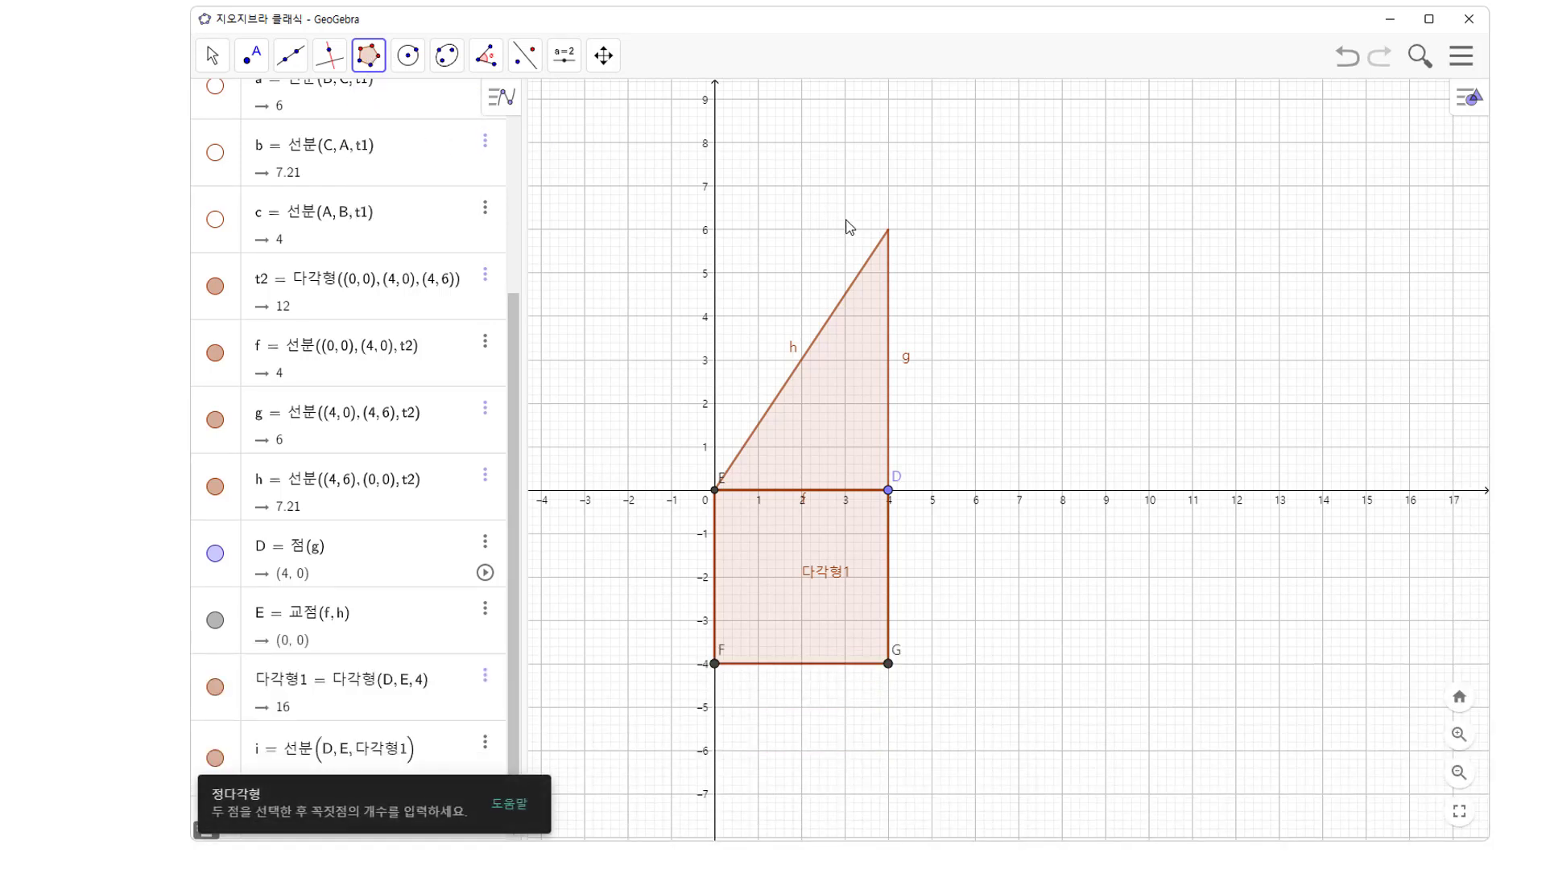
pyautogui.click(888, 232)
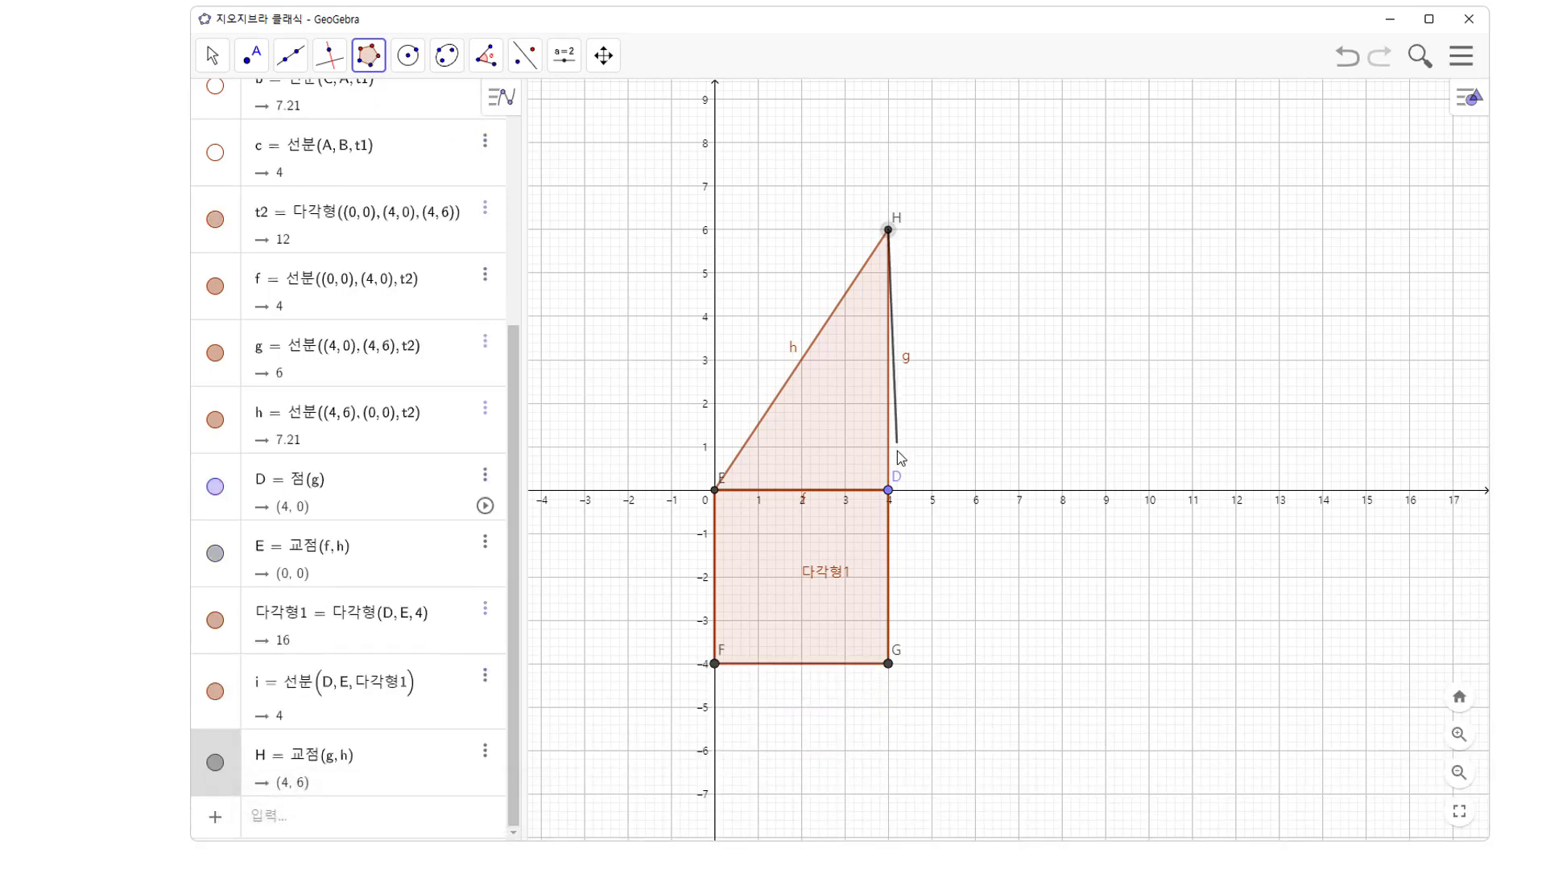
pyautogui.click(888, 491)
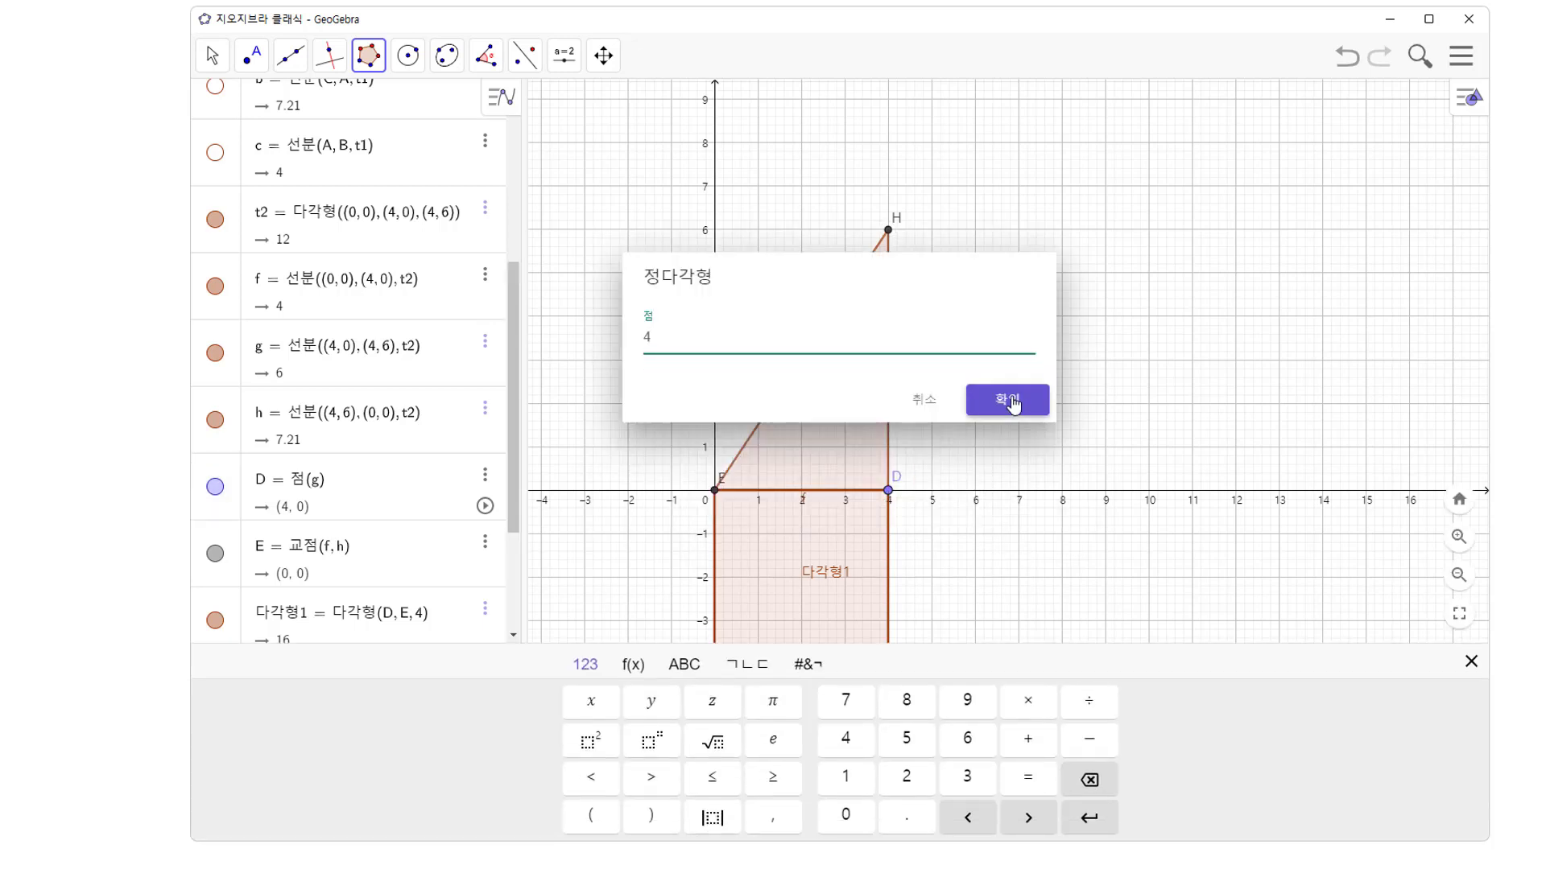
pyautogui.click(999, 416)
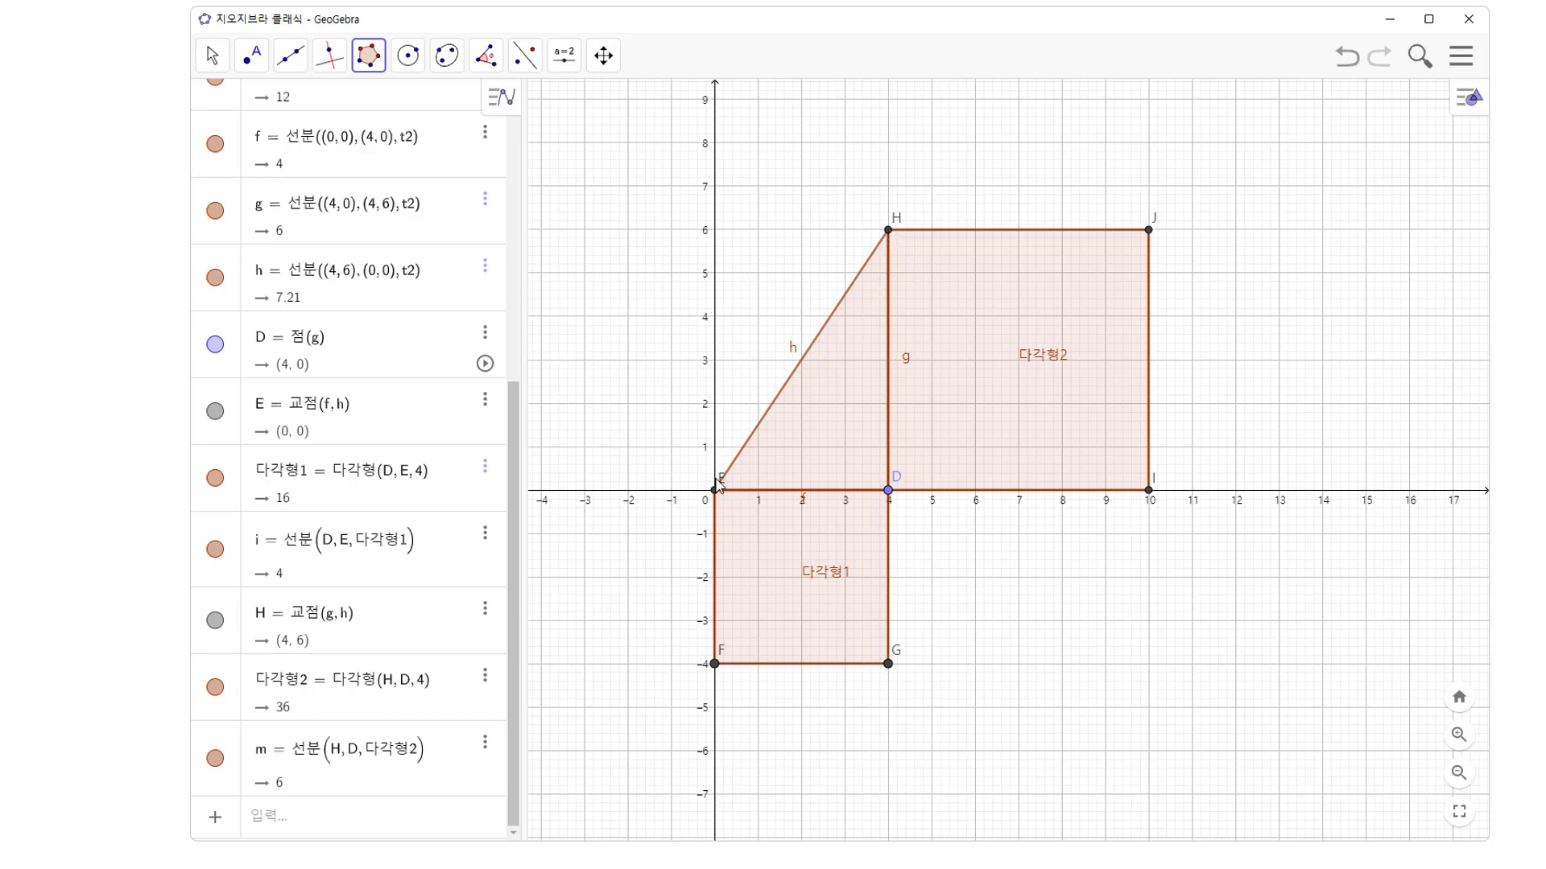
# Step: Draw a regular polygon with 4 vertices on the hypotenuse, choosing (0, 0) and then (4, 6)
pyautogui.click(335, 819)
pyautogui.scroll(-2, 344, 463)
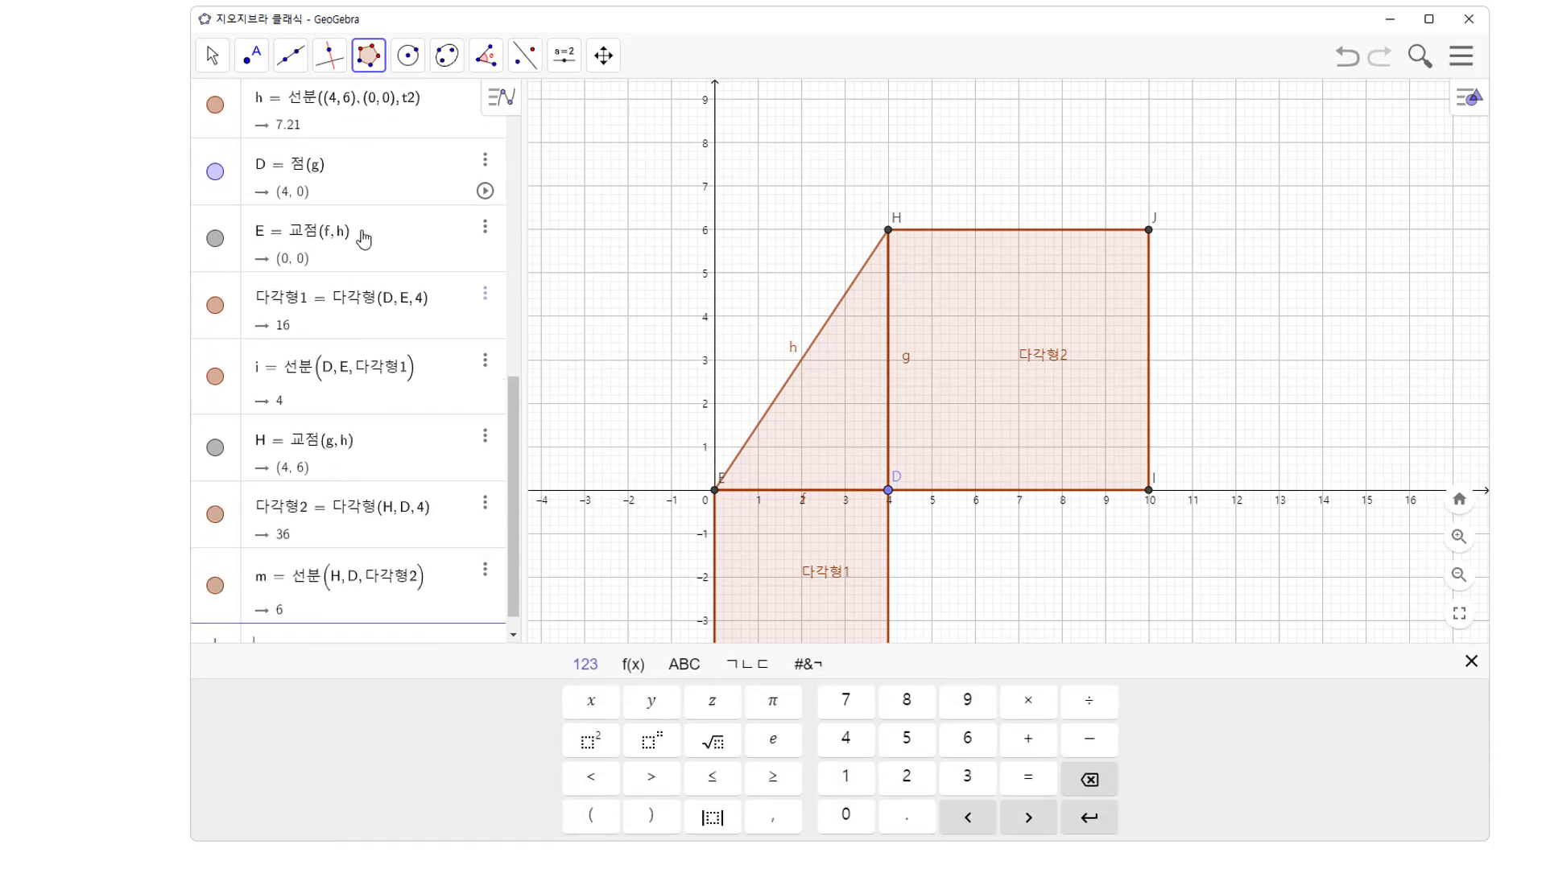
pyautogui.click(382, 70)
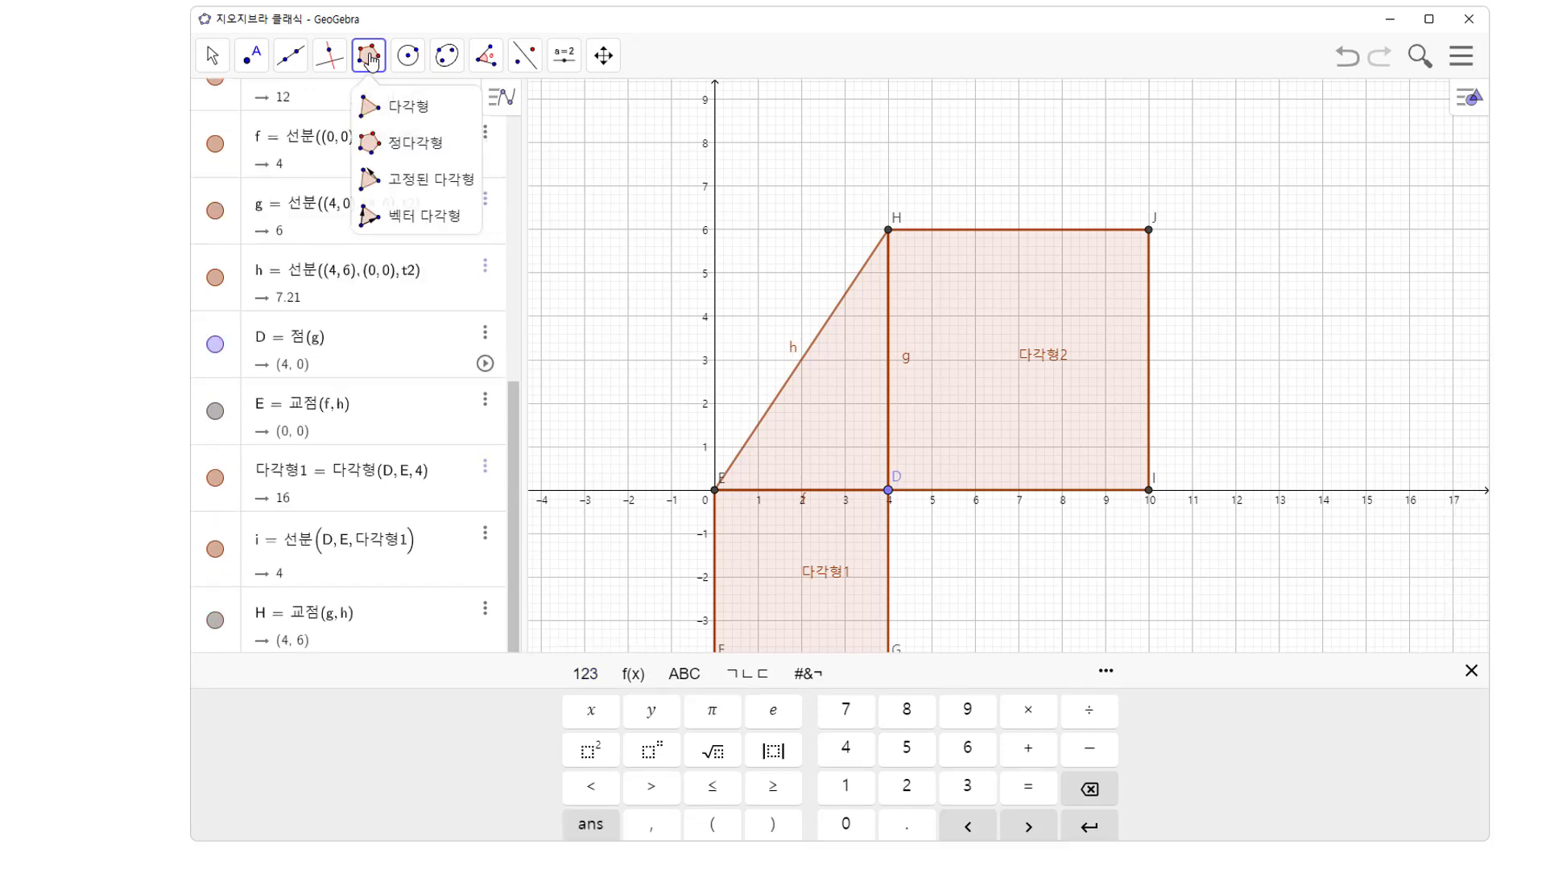
pyautogui.click(408, 139)
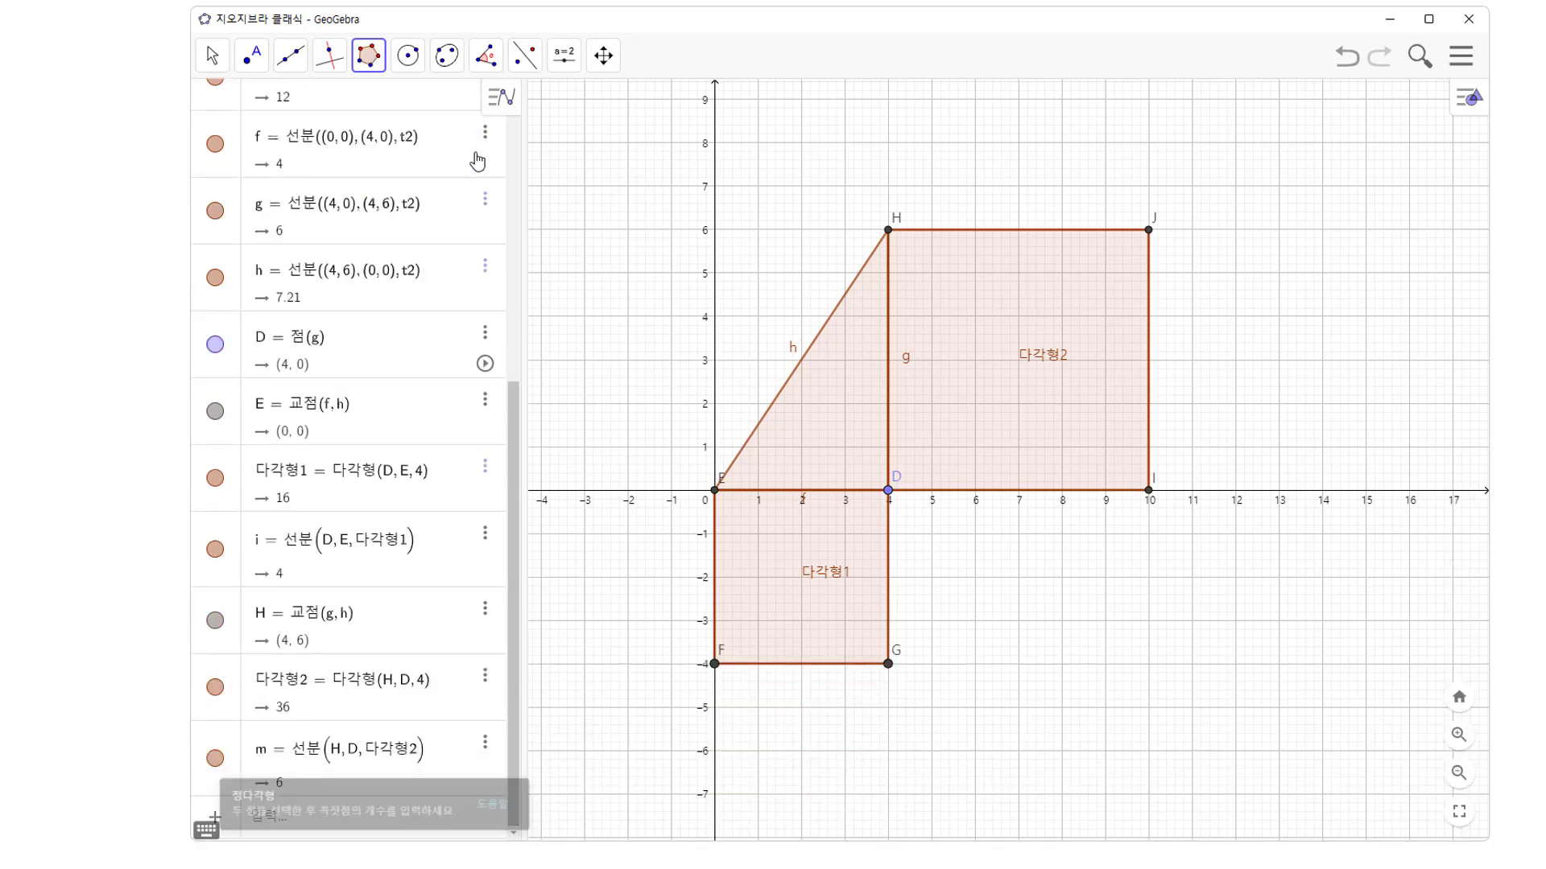
pyautogui.click(715, 490)
pyautogui.click(888, 230)
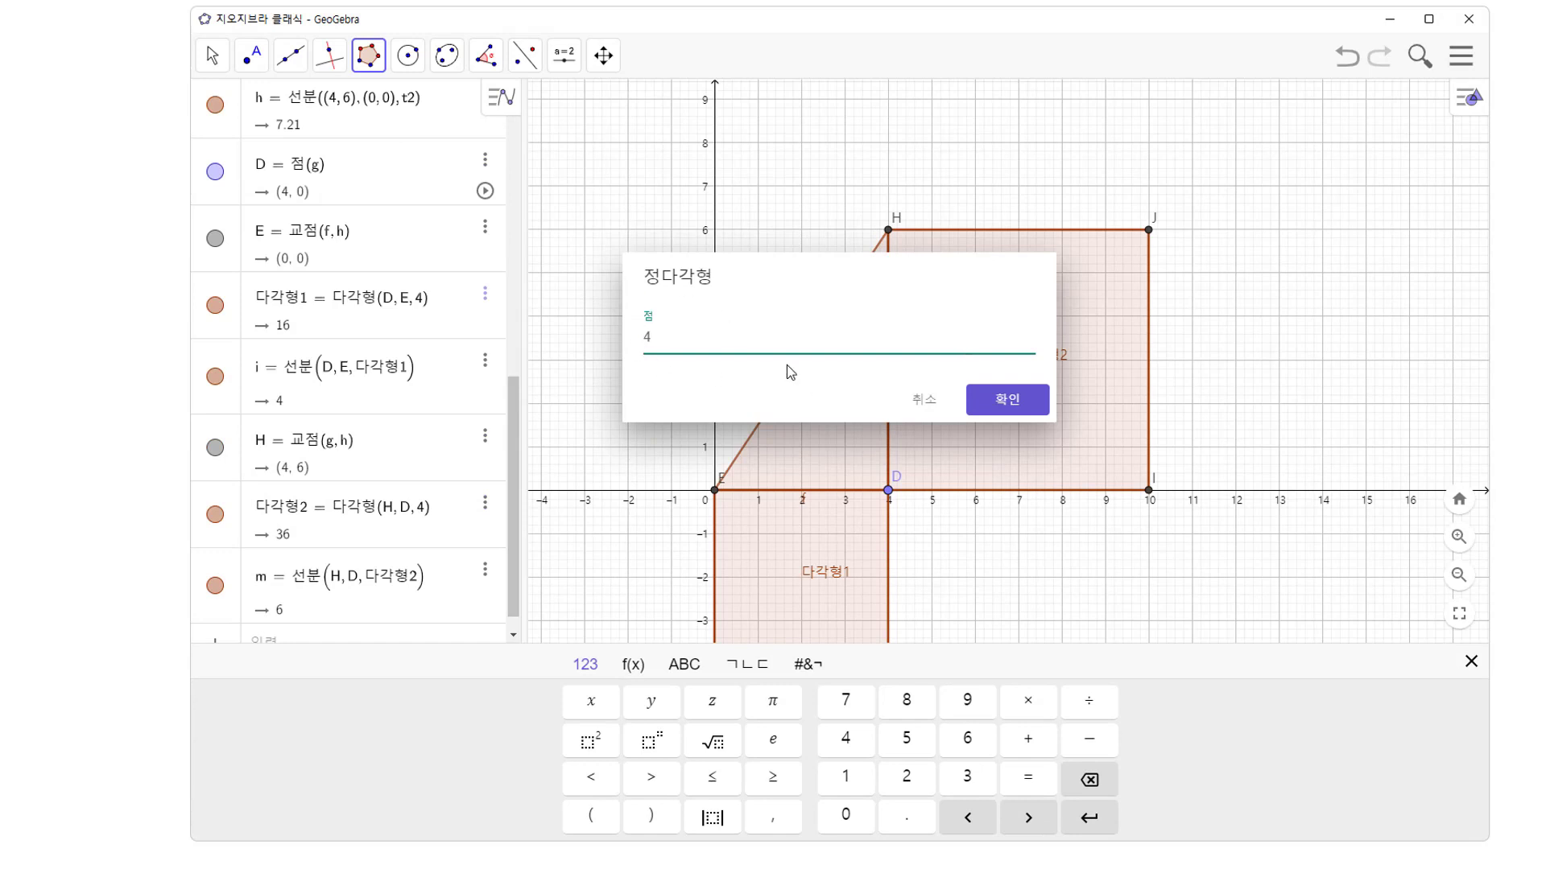
pyautogui.click(1007, 398)
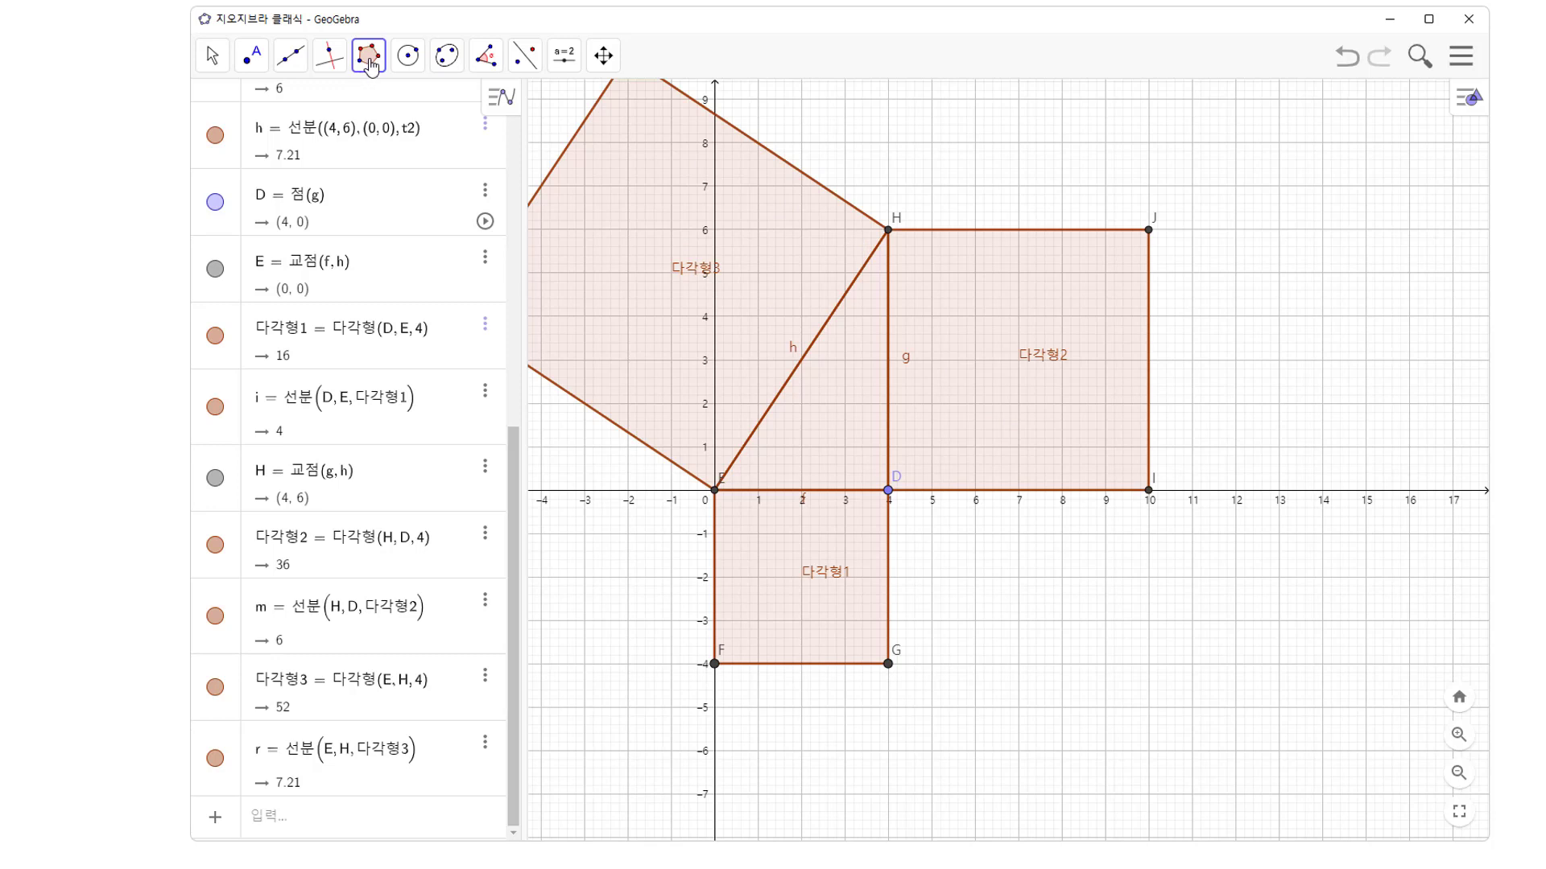
# Step: Switch to the Move tool, bring all three squares into view and hide the triangle's corner points H, E and D
pyautogui.click(212, 56)
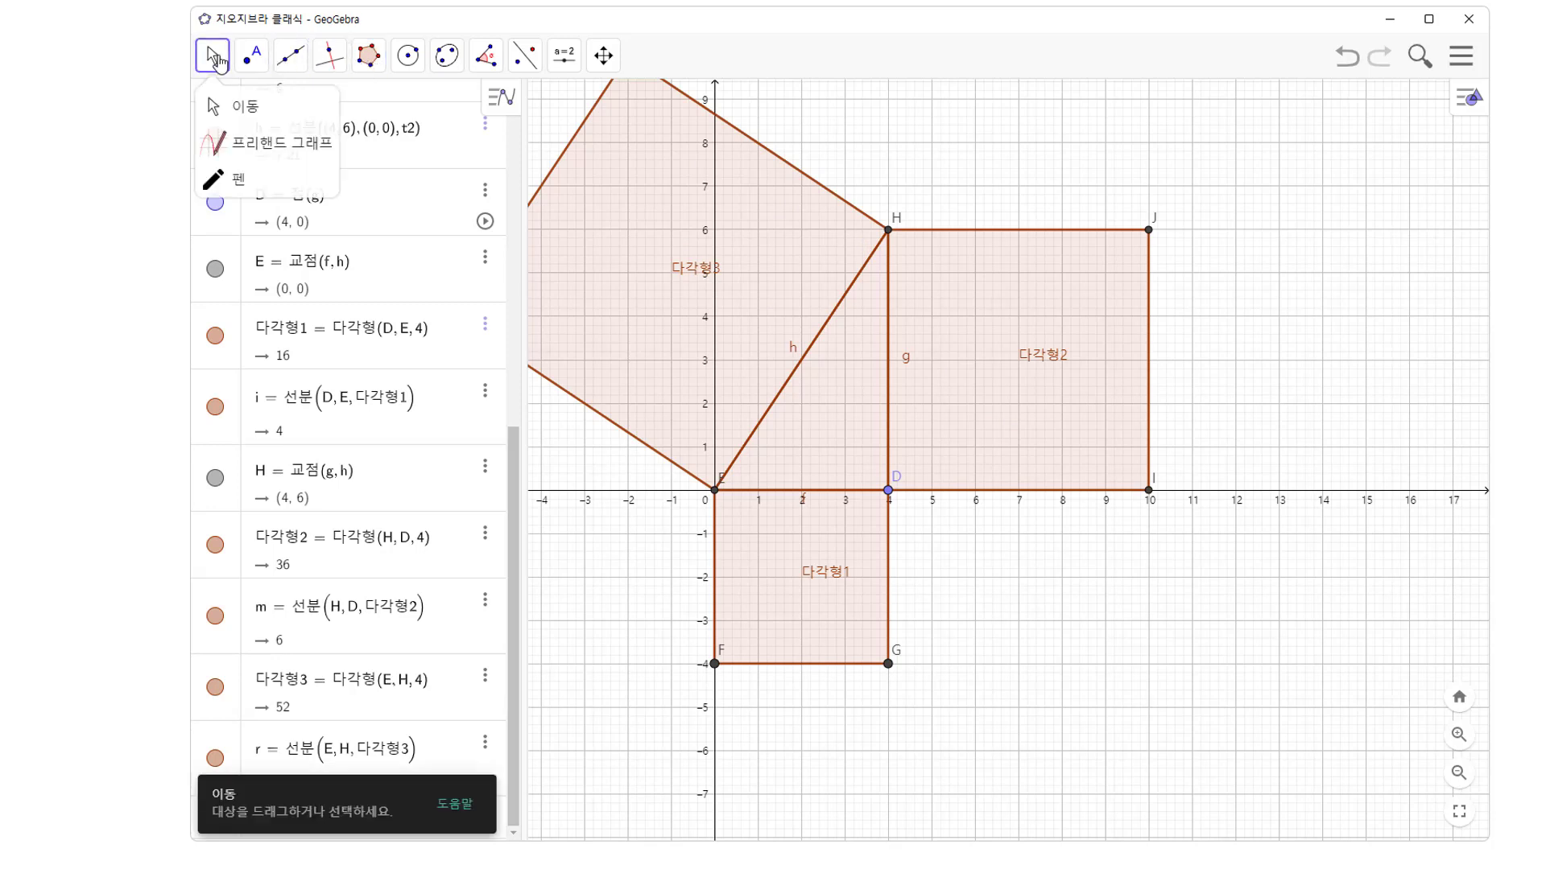
pyautogui.moveTo(966, 569); pyautogui.dragTo(1160, 733)
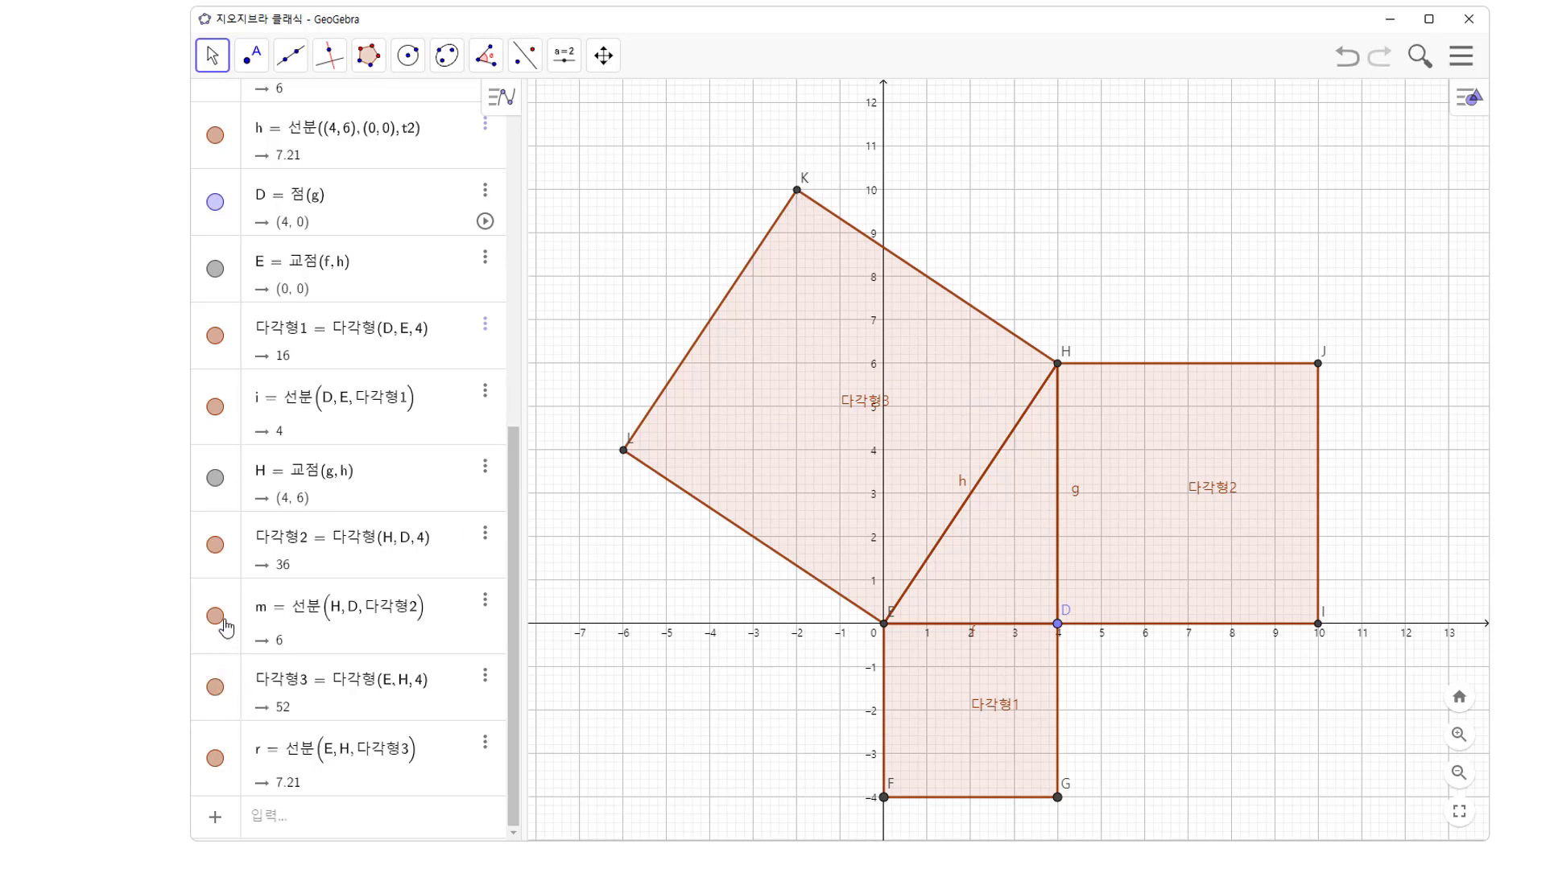
pyautogui.click(217, 481)
pyautogui.click(215, 269)
pyautogui.click(215, 202)
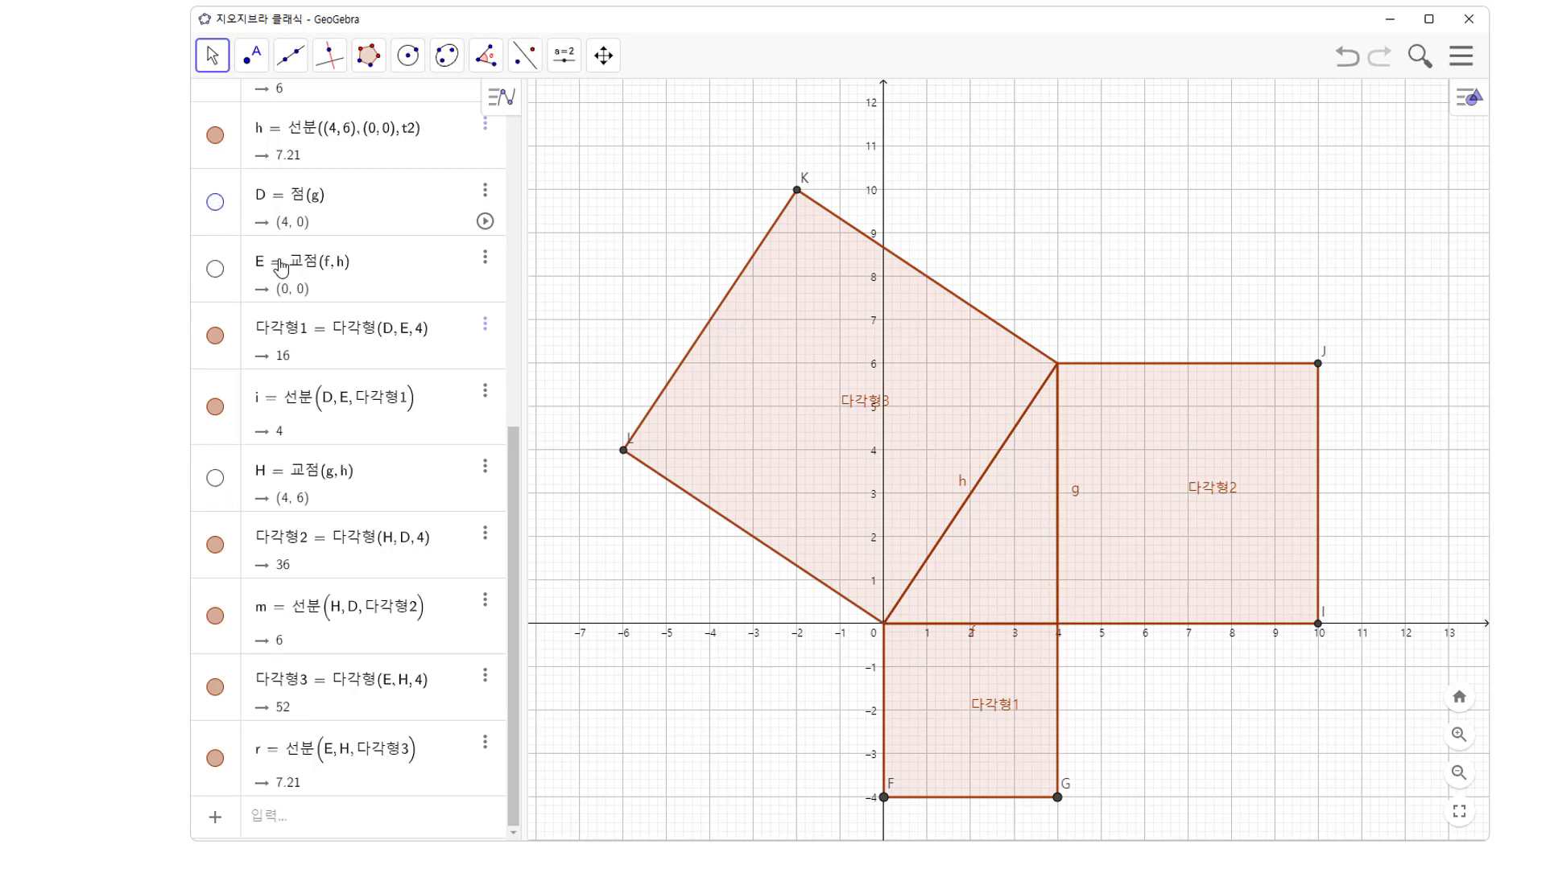
# Step: Look through the algebra list for entries of the squares' remaining corner points
pyautogui.scroll(3, 281, 267)
pyautogui.scroll(1, 280, 268)
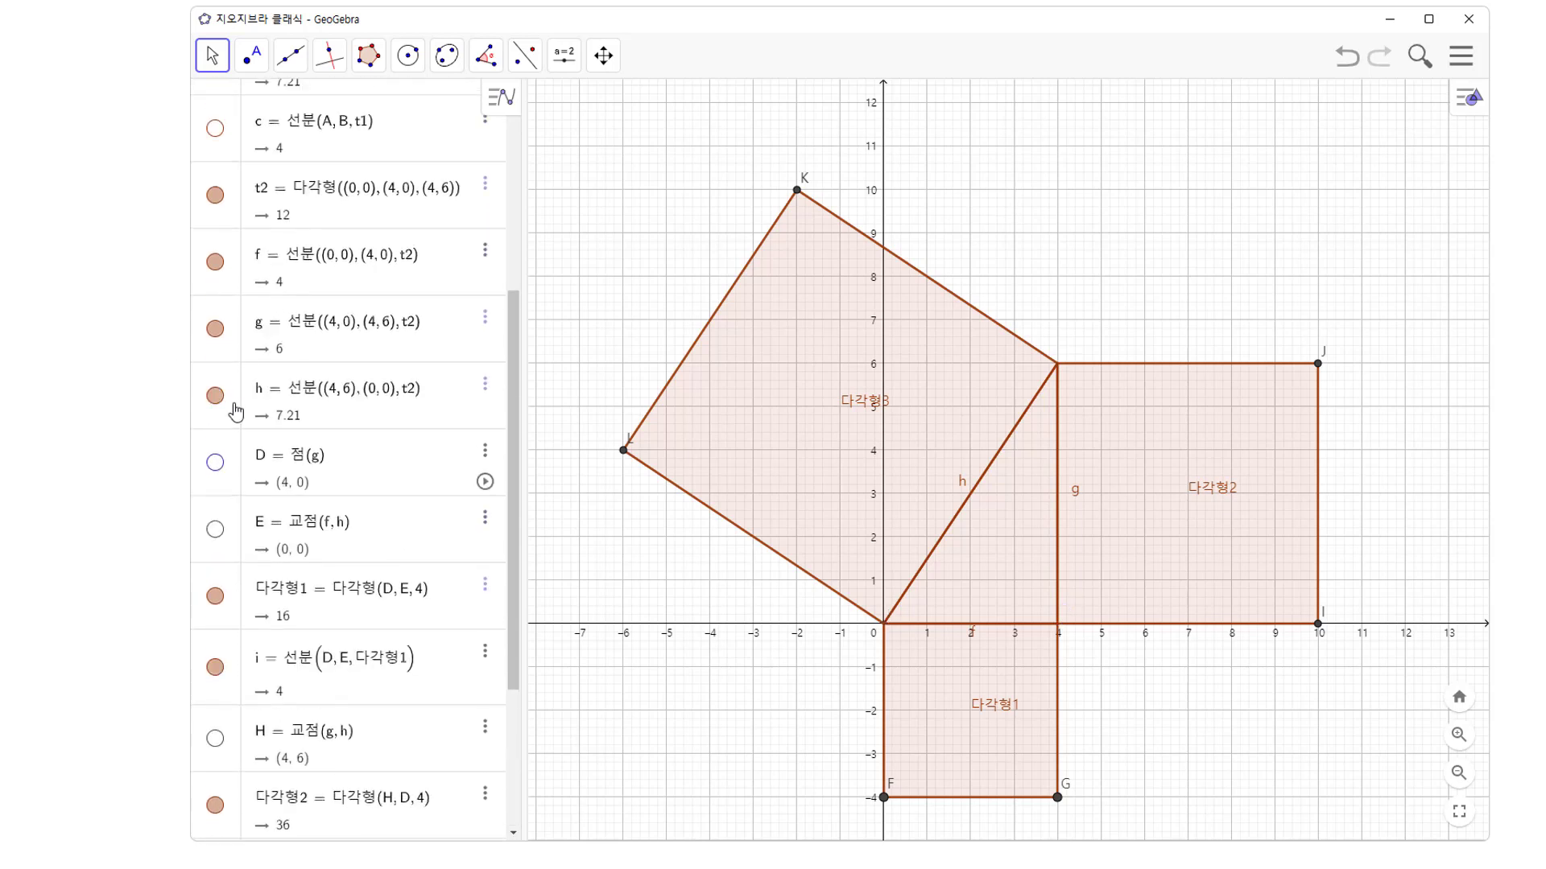
pyautogui.click(215, 394)
pyautogui.scroll(5, 215, 406)
pyautogui.scroll(-8, 215, 407)
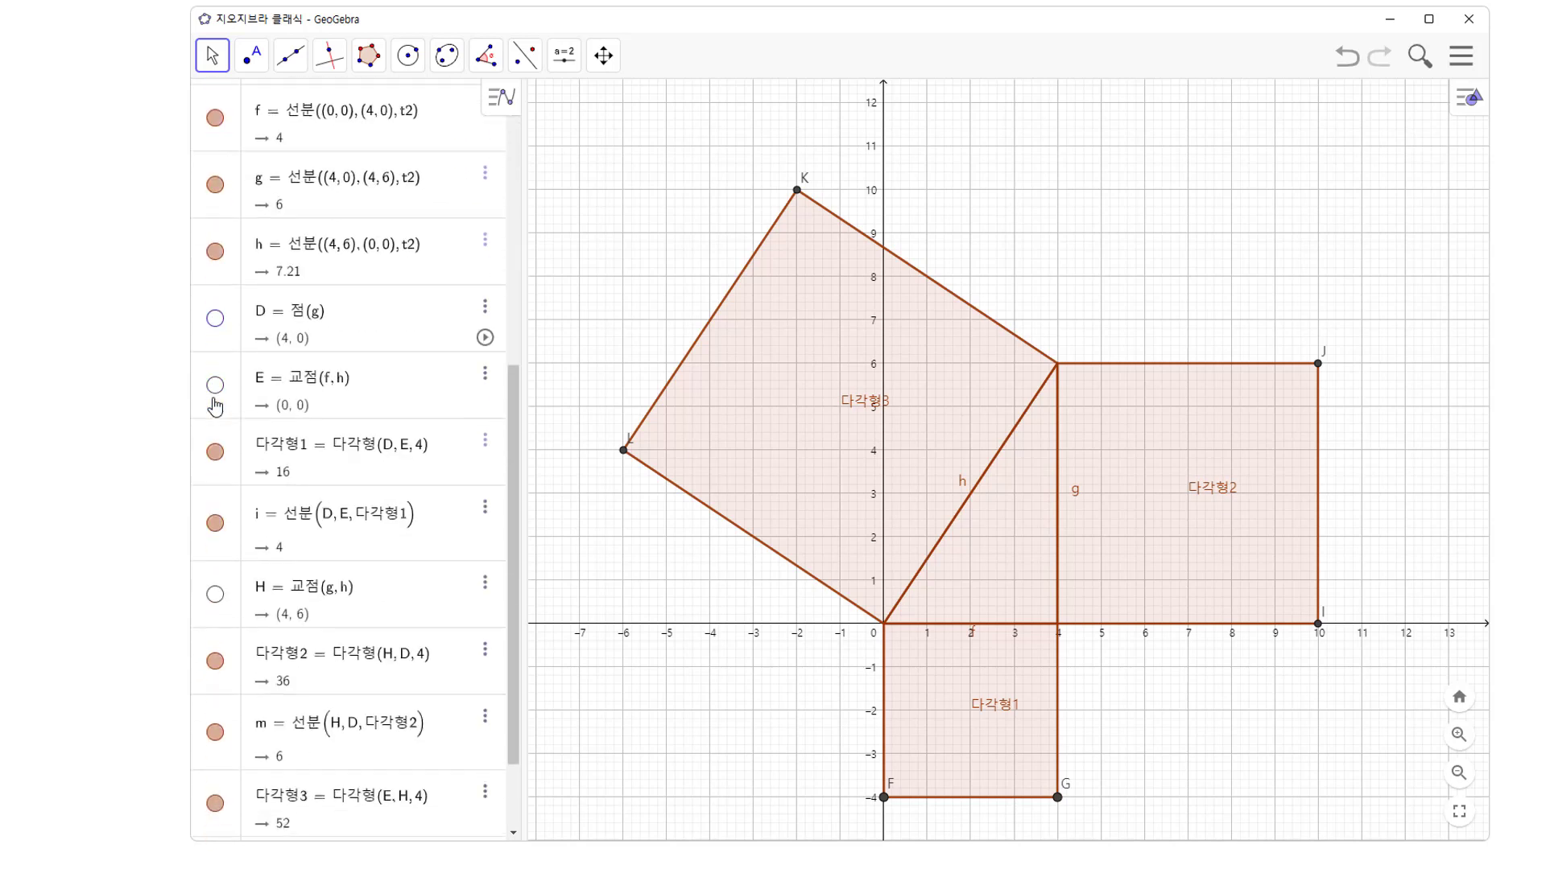
pyautogui.scroll(-2, 215, 407)
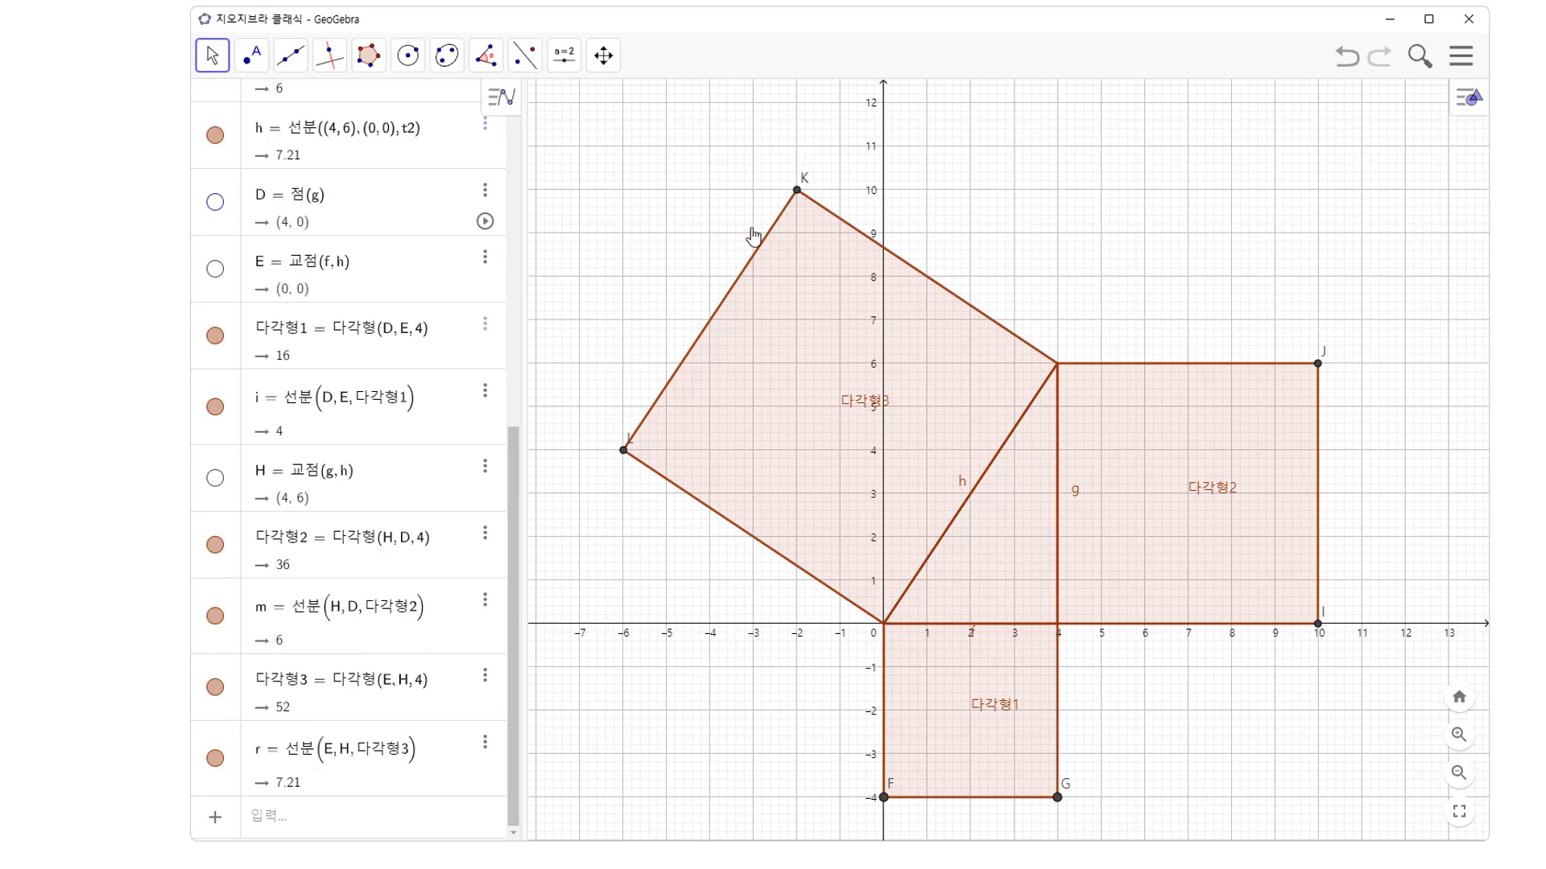
pyautogui.scroll(11, 217, 614)
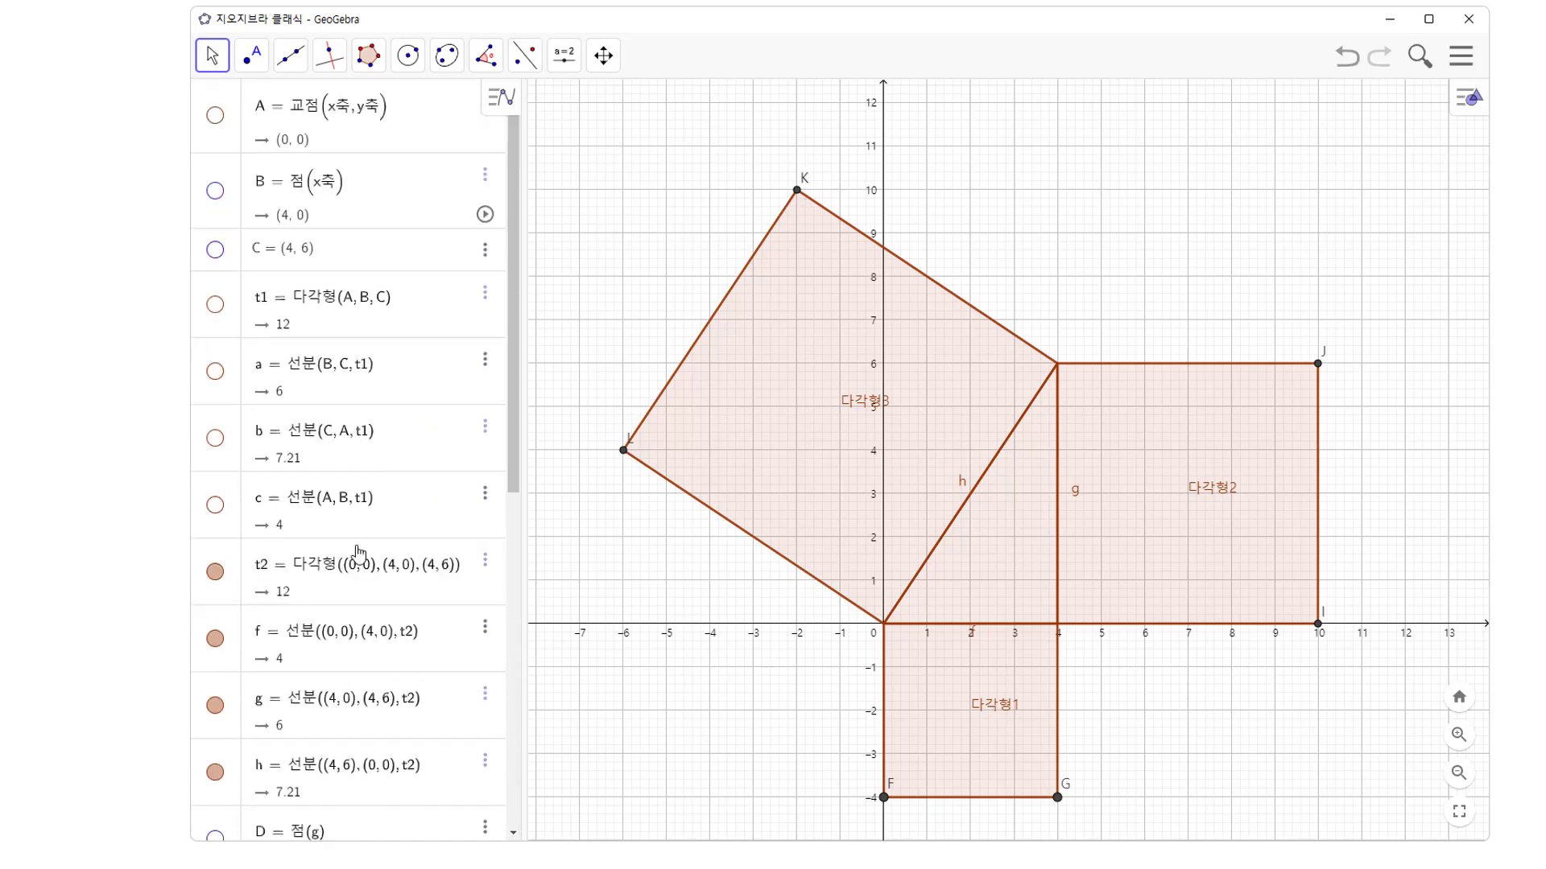
pyautogui.scroll(-8, 359, 553)
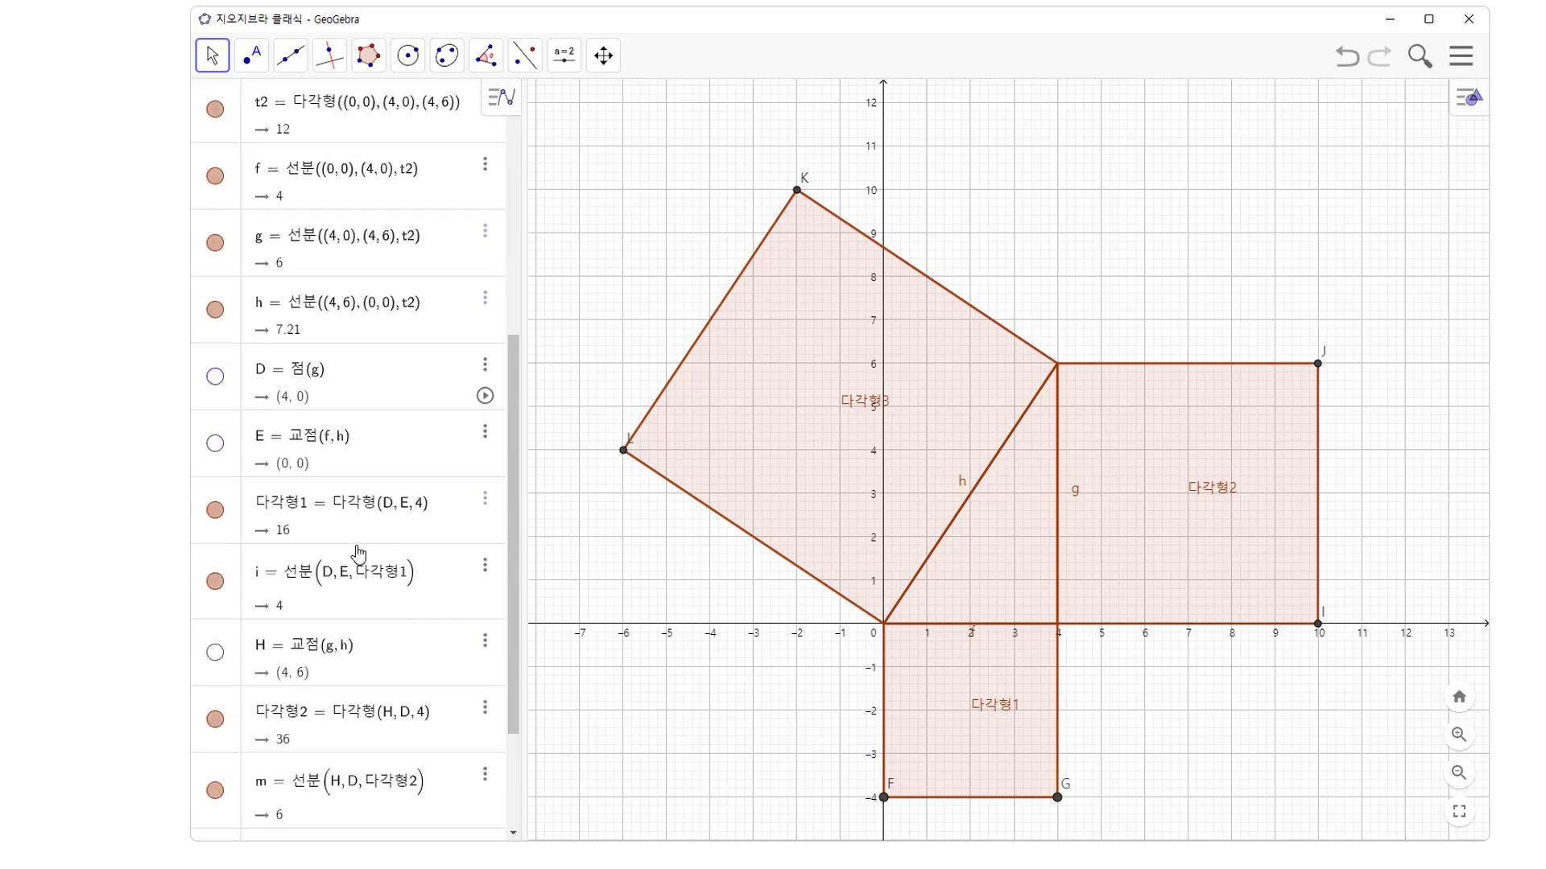
pyautogui.scroll(-3, 359, 554)
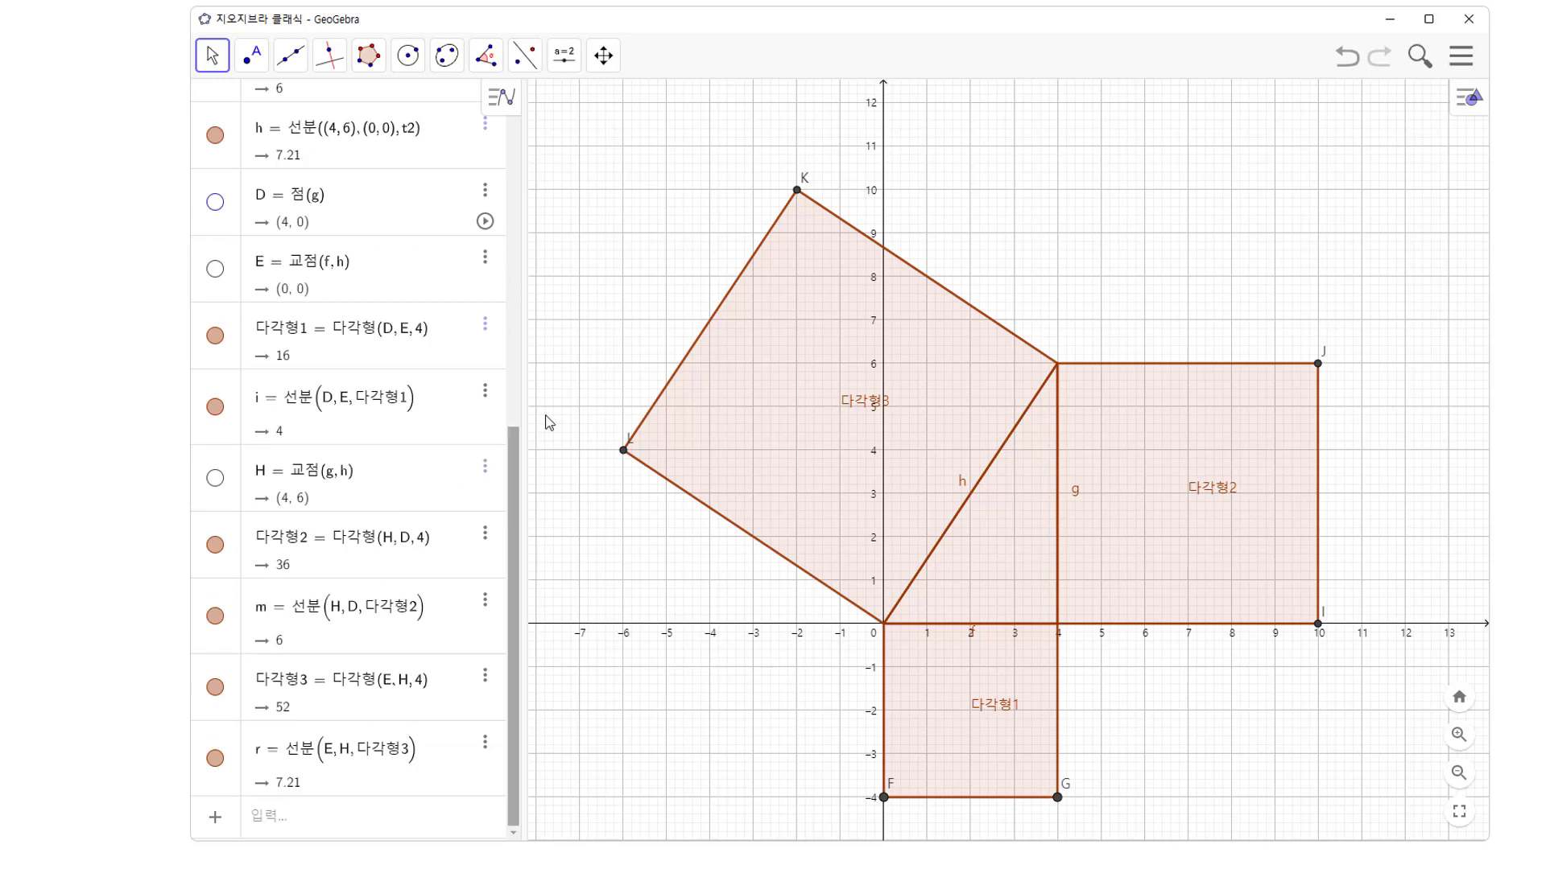
# Step: Hide the squares' remaining corner points K, L, J, I, G and F in the graphics view
pyautogui.rightClick(796, 192)
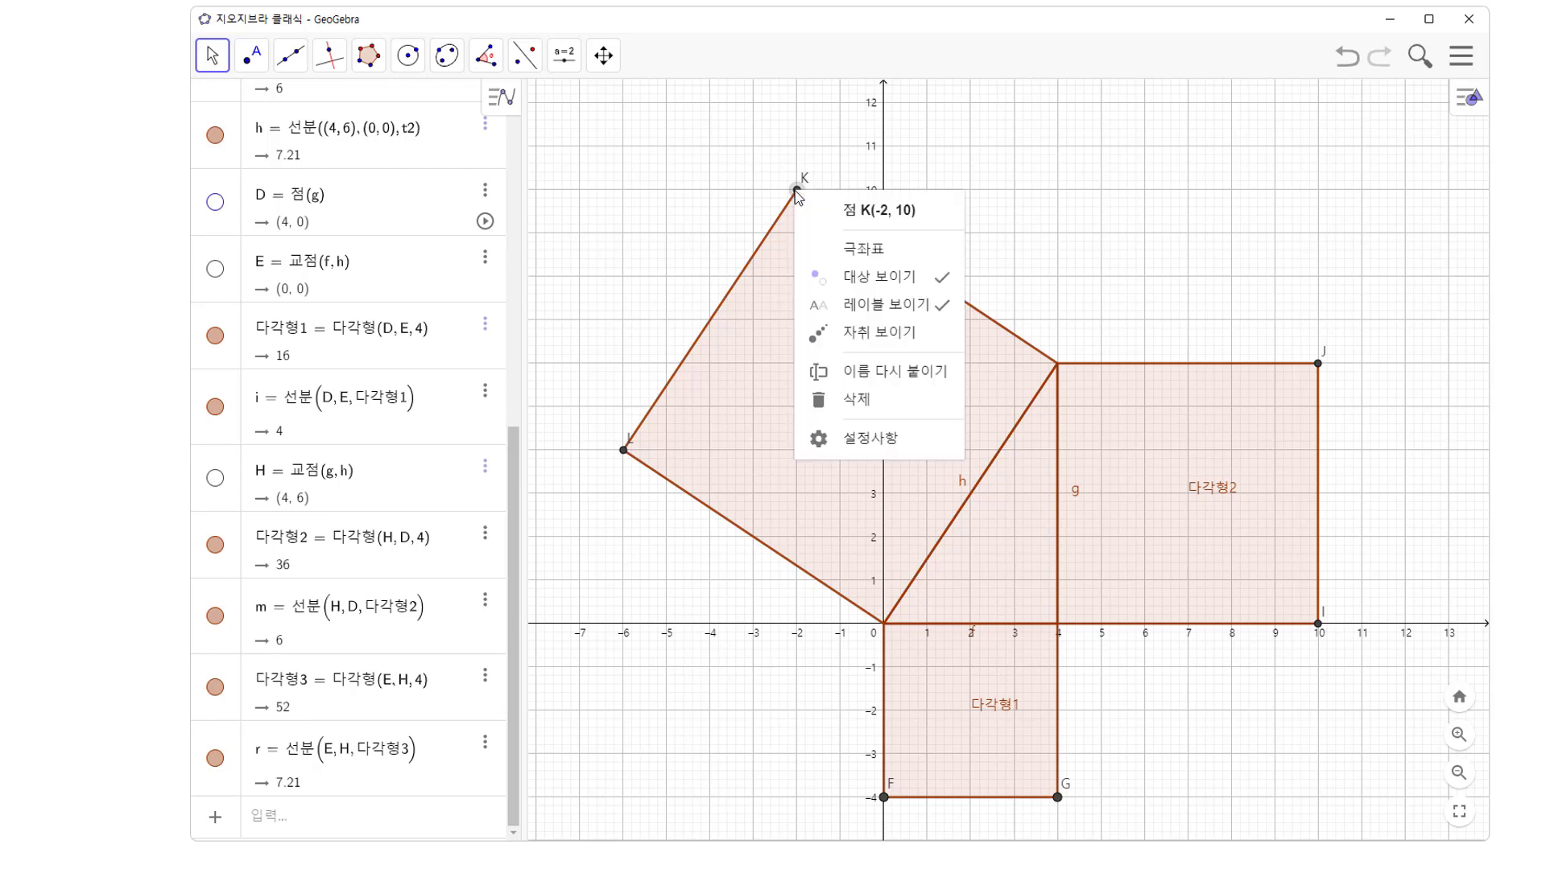
pyautogui.click(881, 278)
pyautogui.rightClick(624, 452)
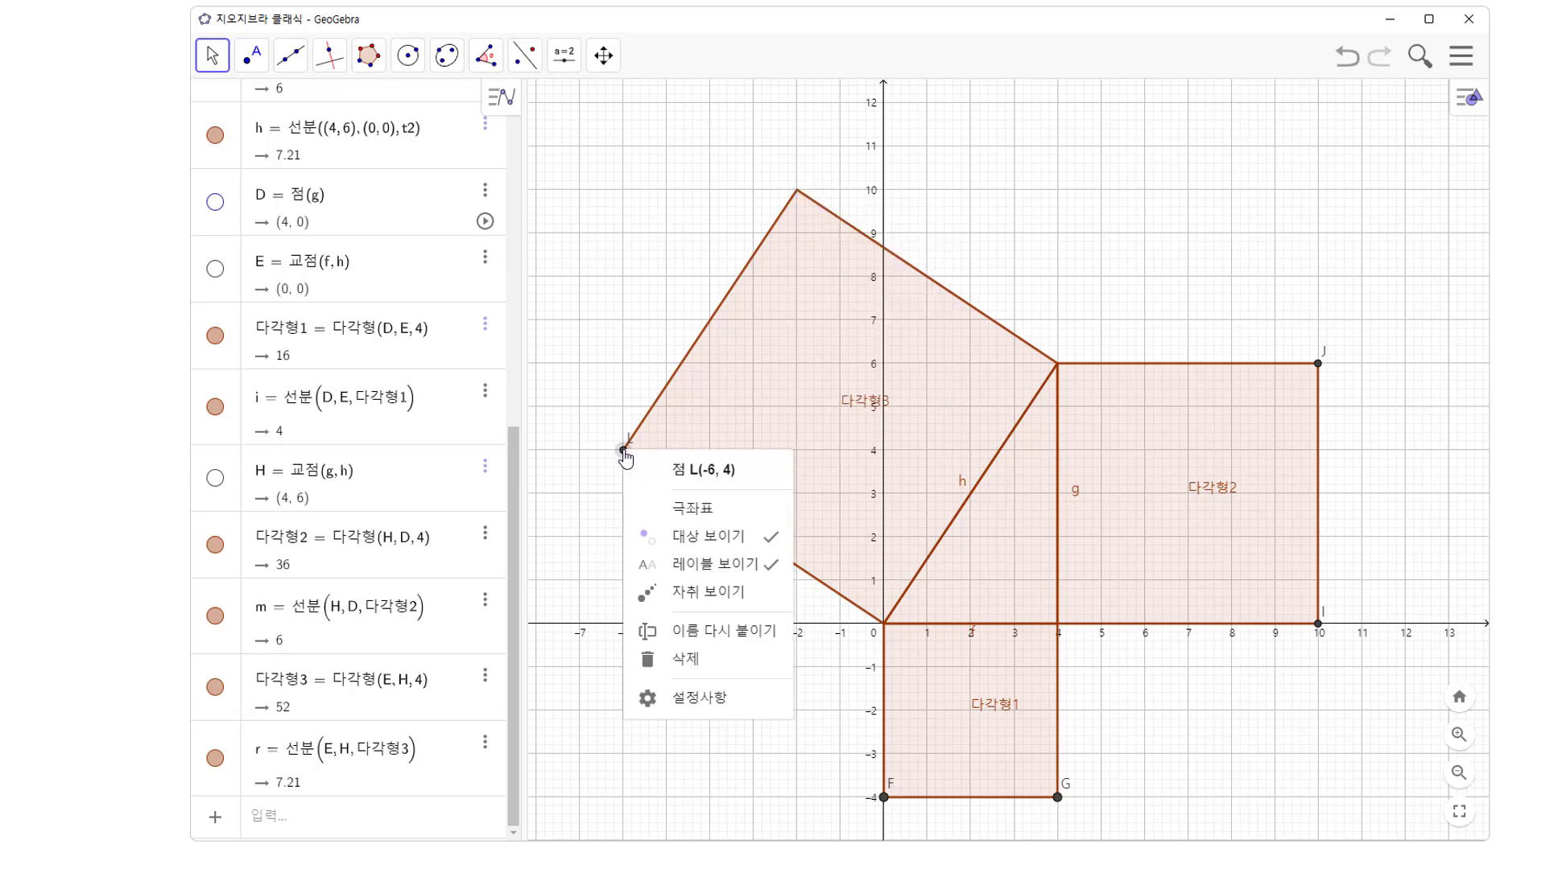
pyautogui.click(710, 536)
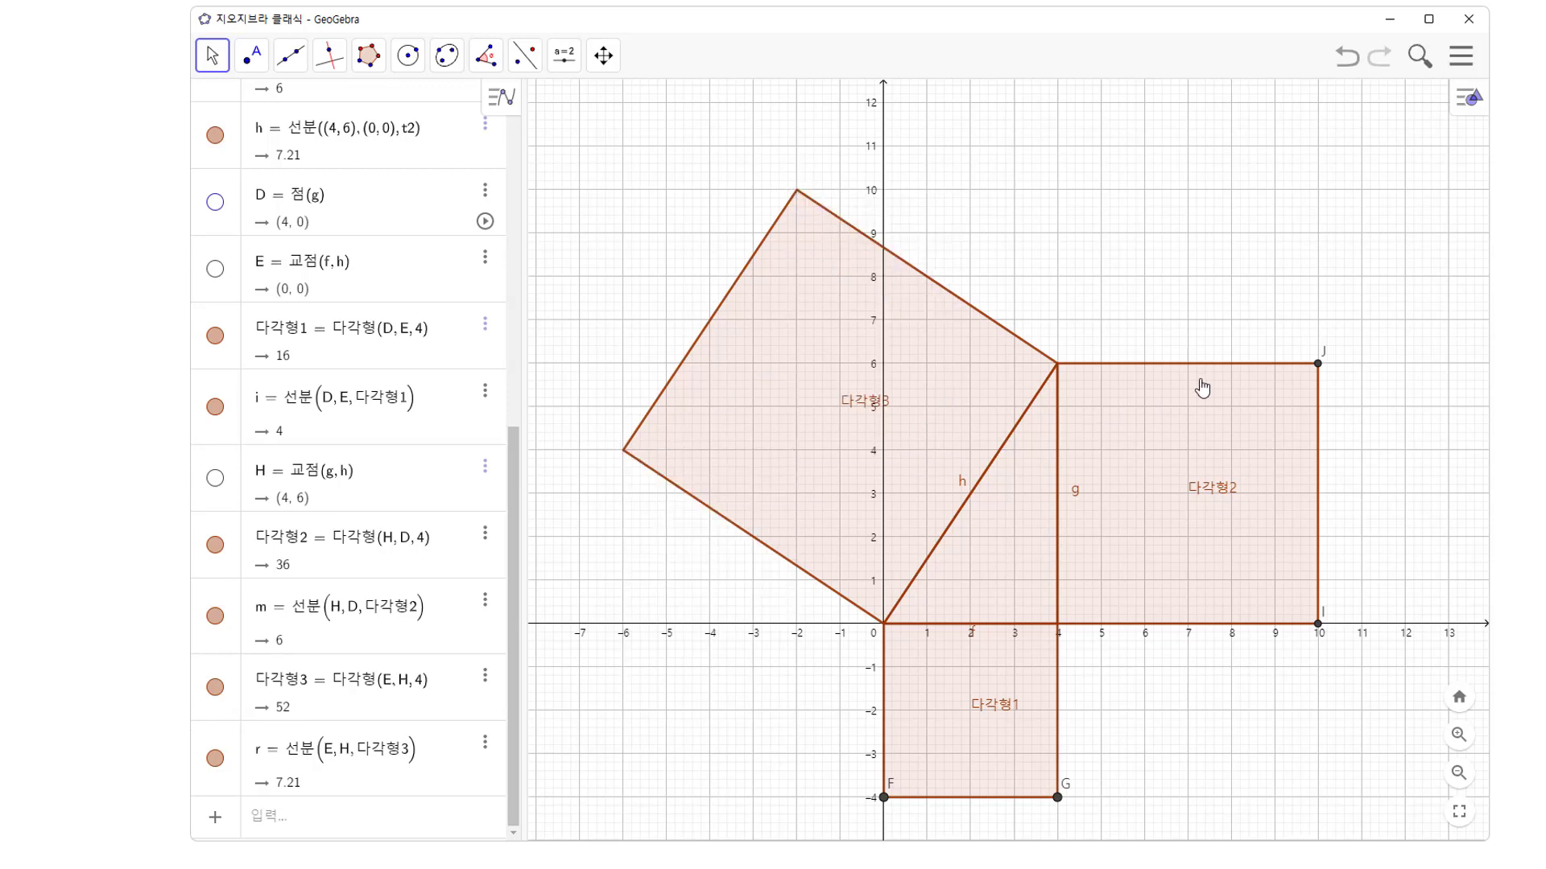
pyautogui.rightClick(1317, 365)
pyautogui.click(1403, 452)
pyautogui.rightClick(1057, 797)
pyautogui.click(1172, 662)
pyautogui.rightClick(883, 798)
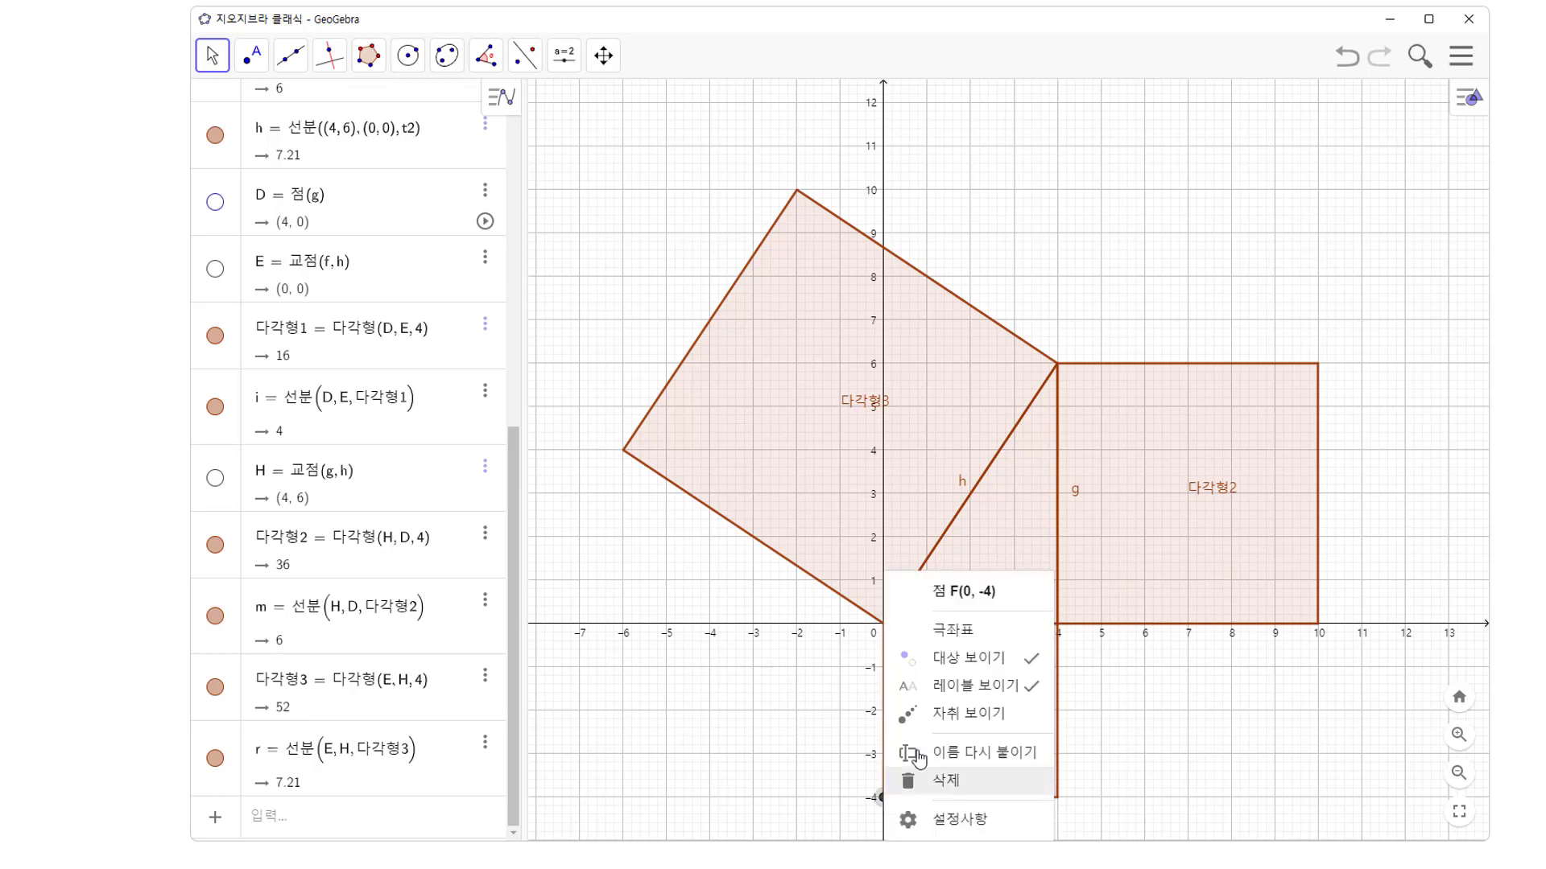
pyautogui.click(950, 660)
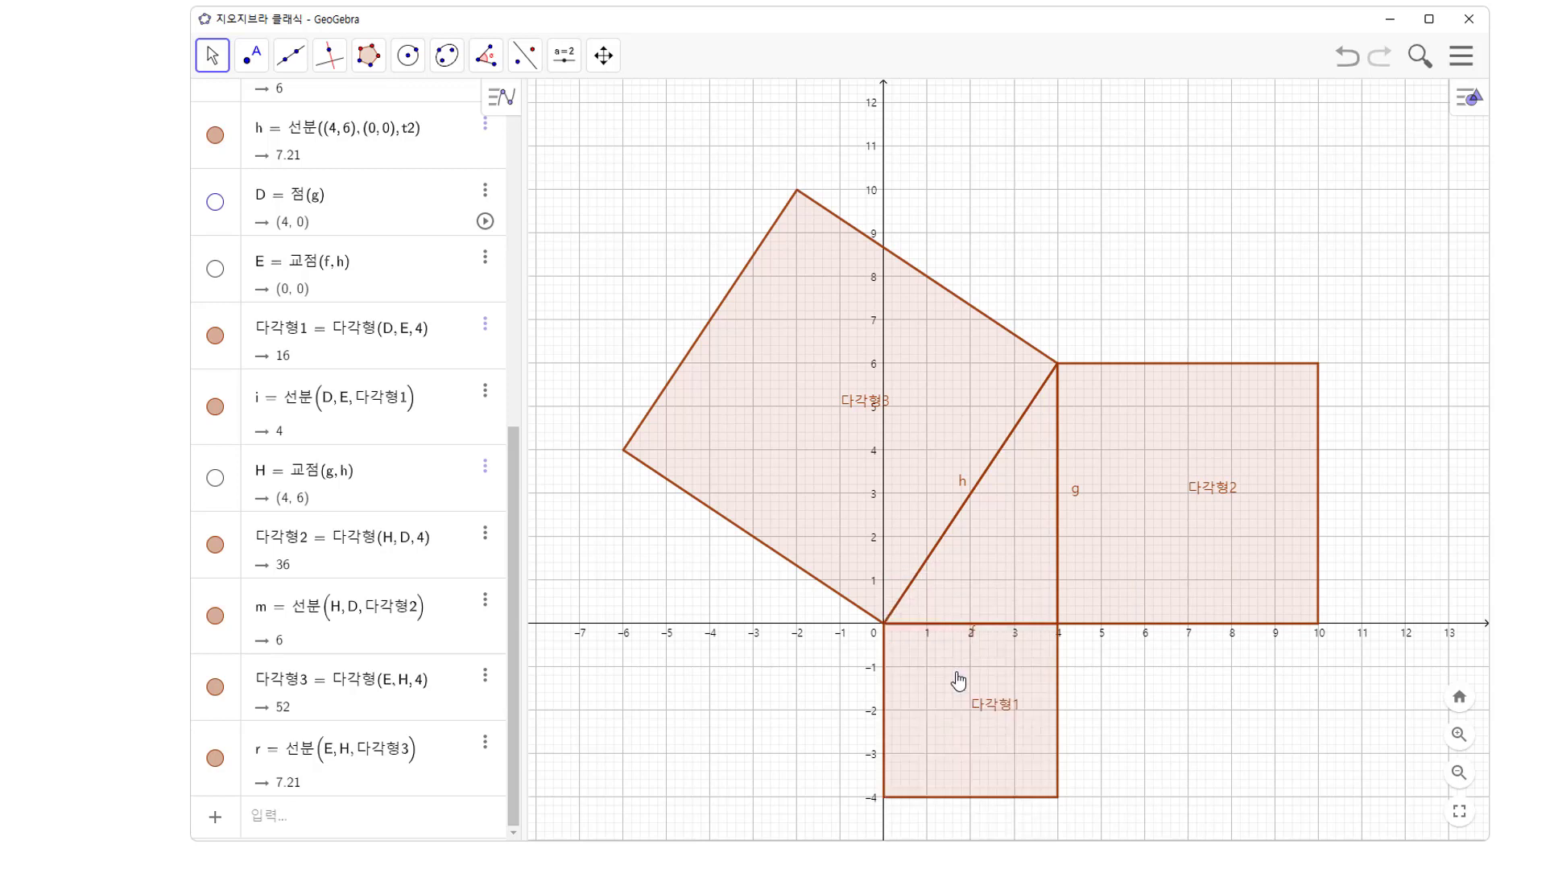
# Step: Hide the labels of the hypotenuse h, the vertical side g, and the square 다각형2 with its edge m
pyautogui.rightClick(966, 510)
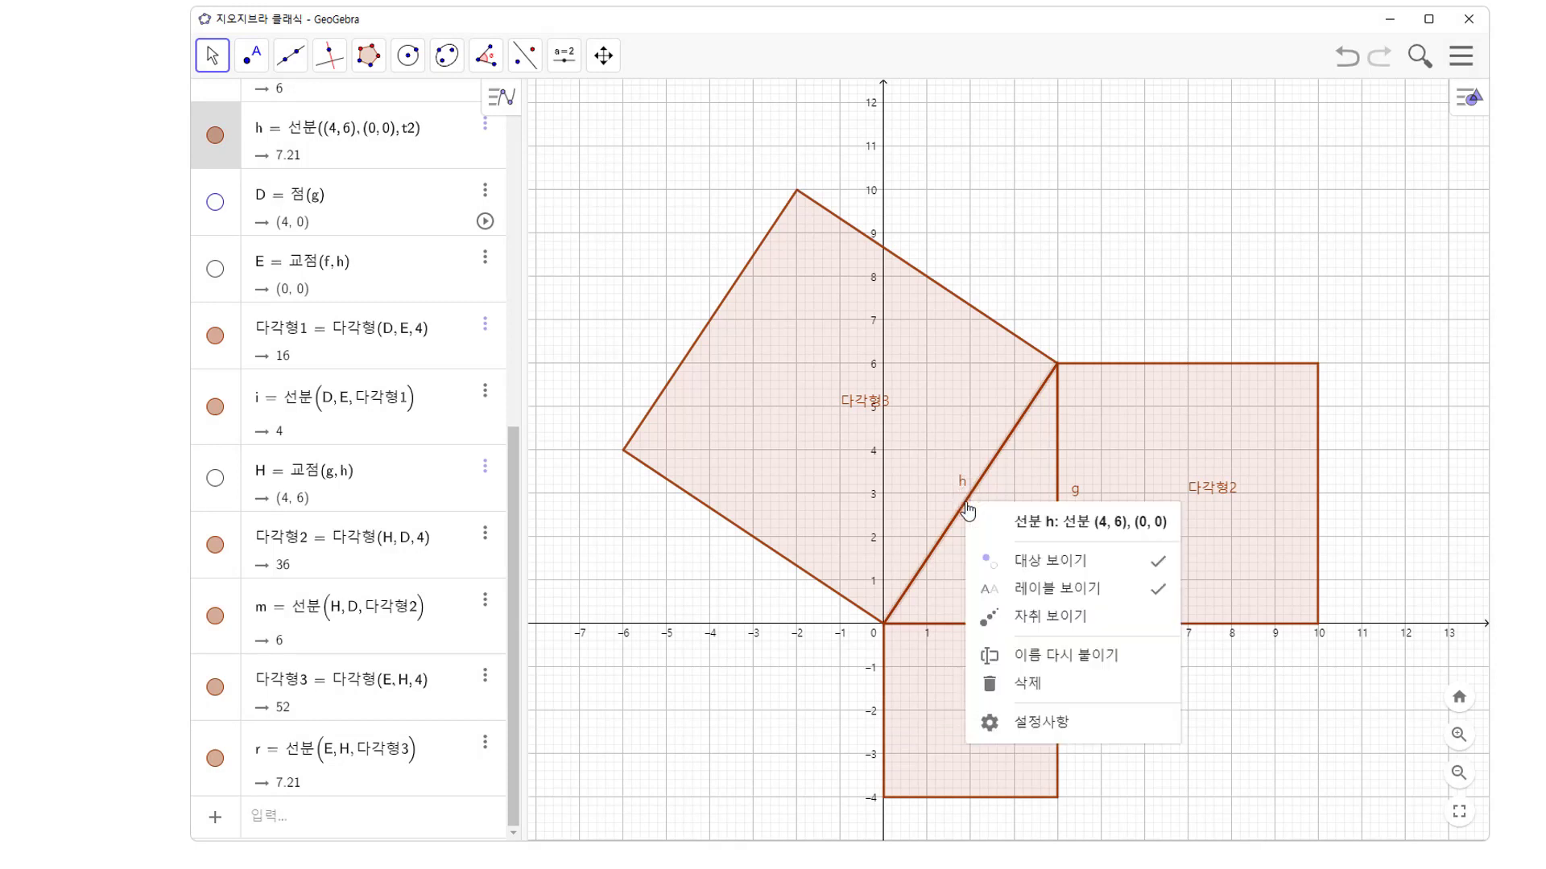
pyautogui.click(1056, 588)
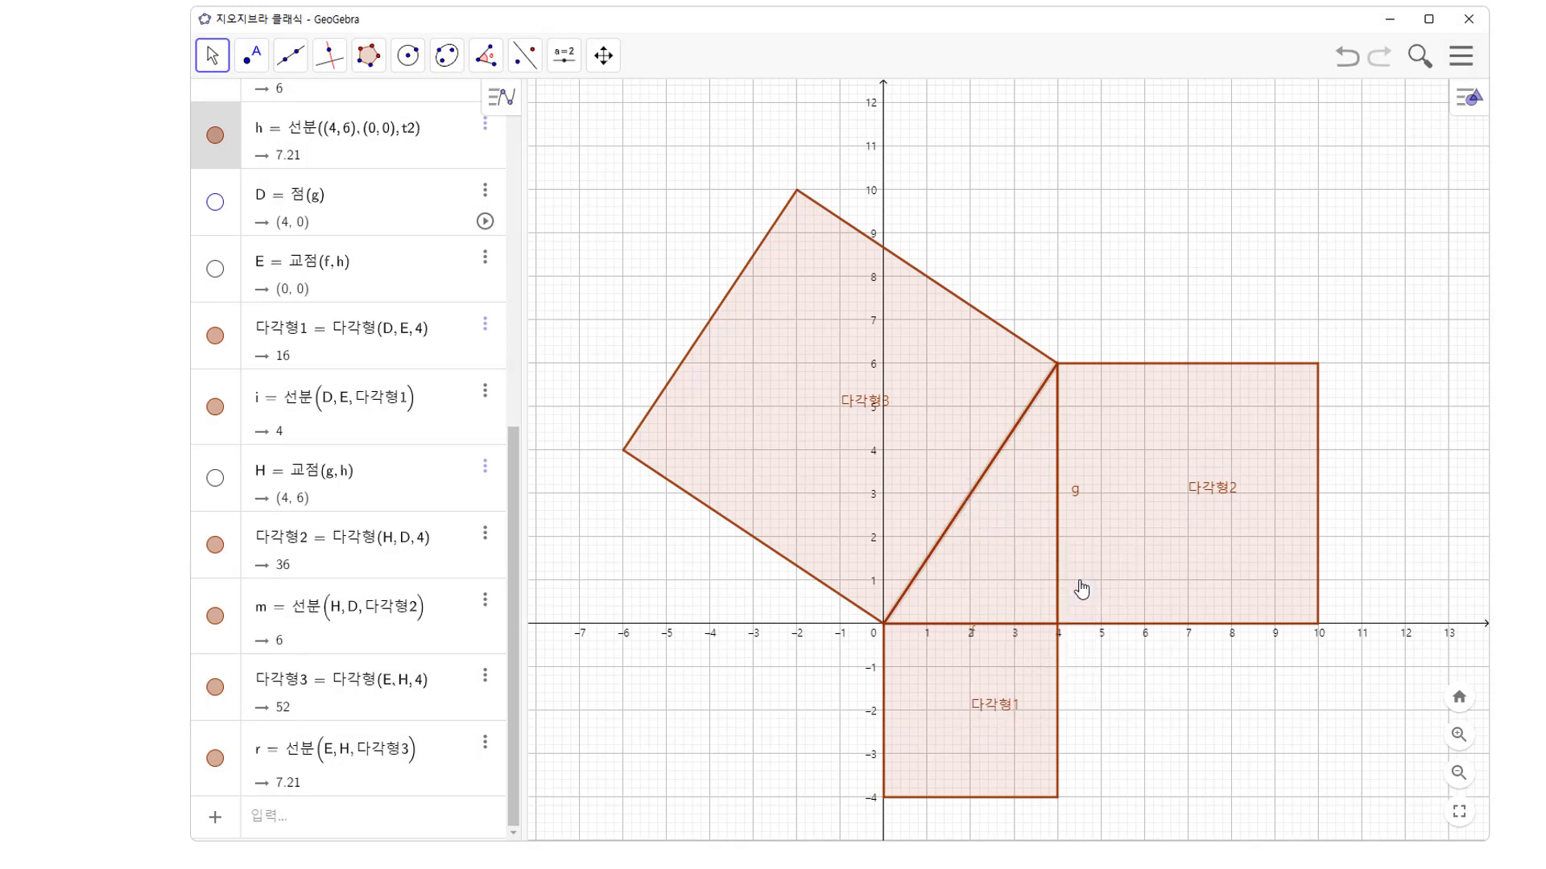
pyautogui.rightClick(1062, 566)
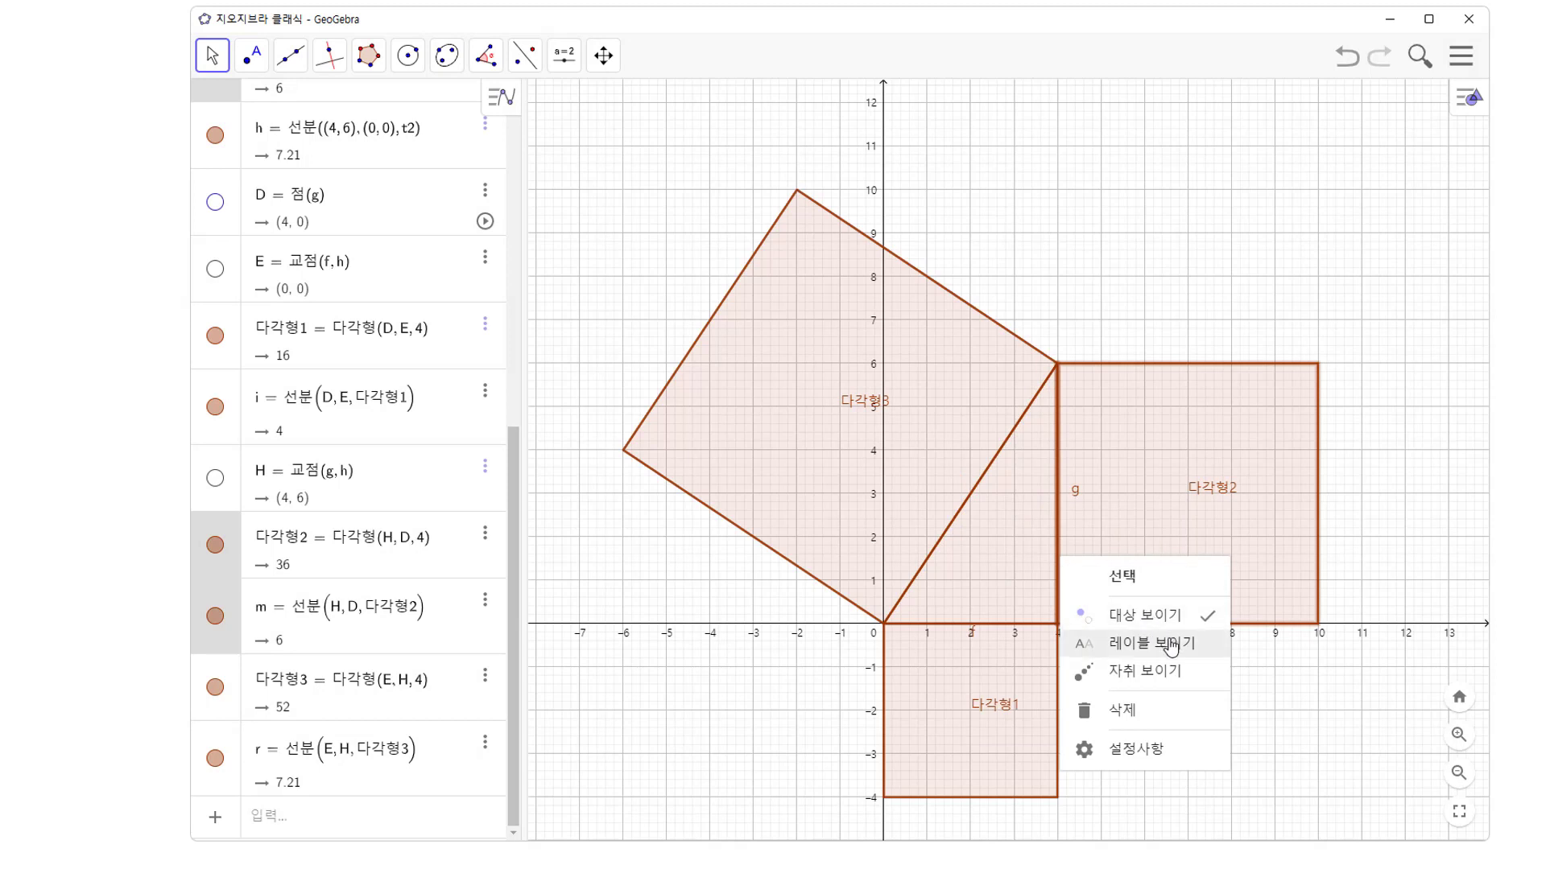
pyautogui.click(1169, 644)
pyautogui.rightClick(1059, 558)
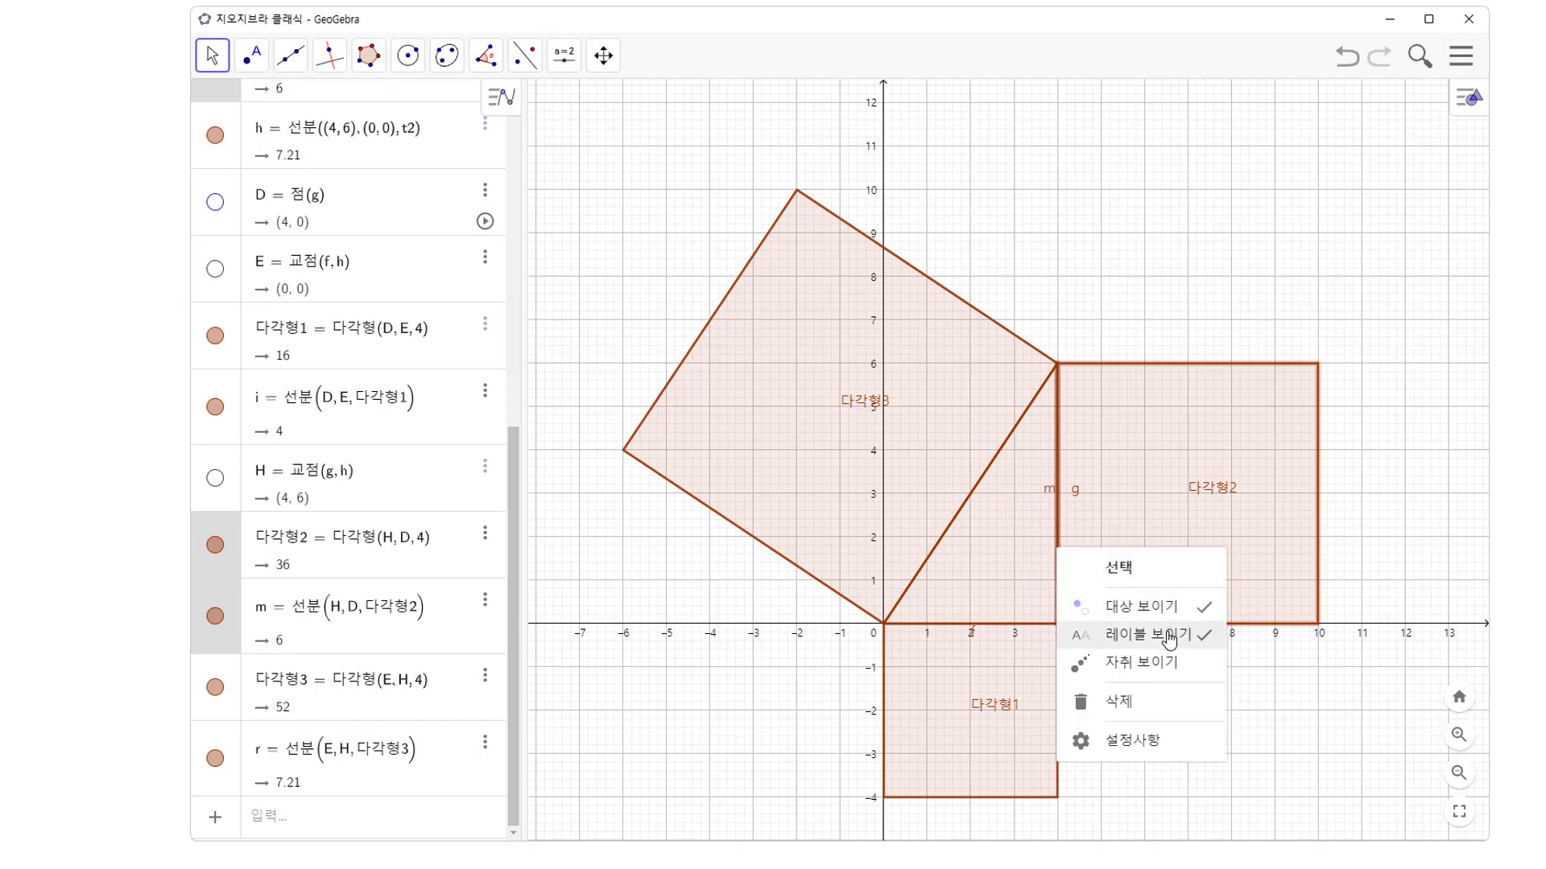
pyautogui.click(1131, 635)
# Step: Hide the labels of the squares 다각형3 and 다각형1
pyautogui.rightClick(855, 404)
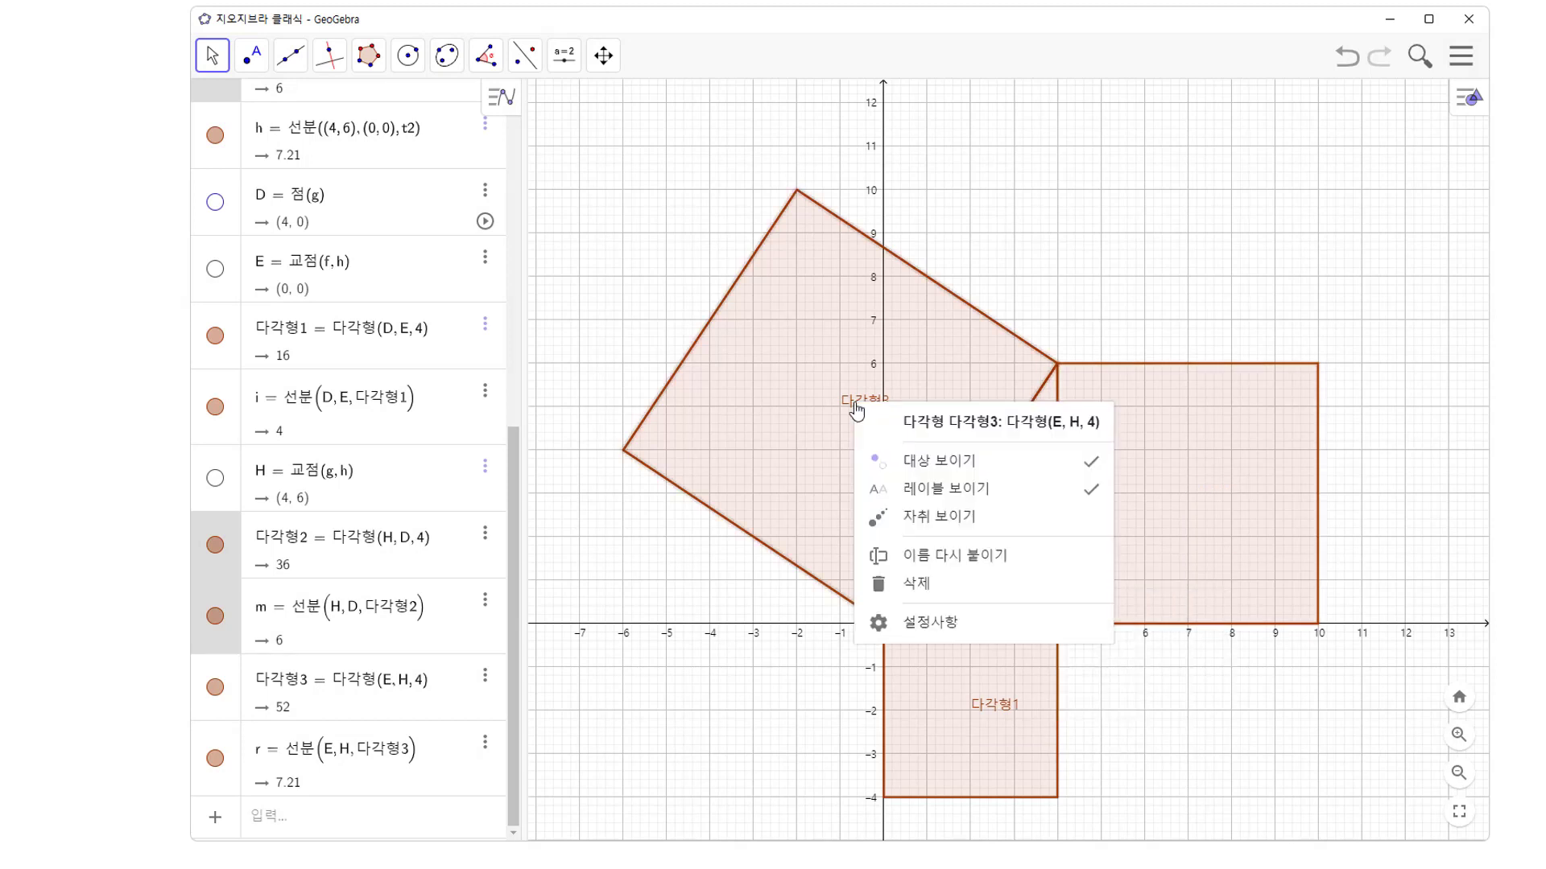
pyautogui.click(1000, 504)
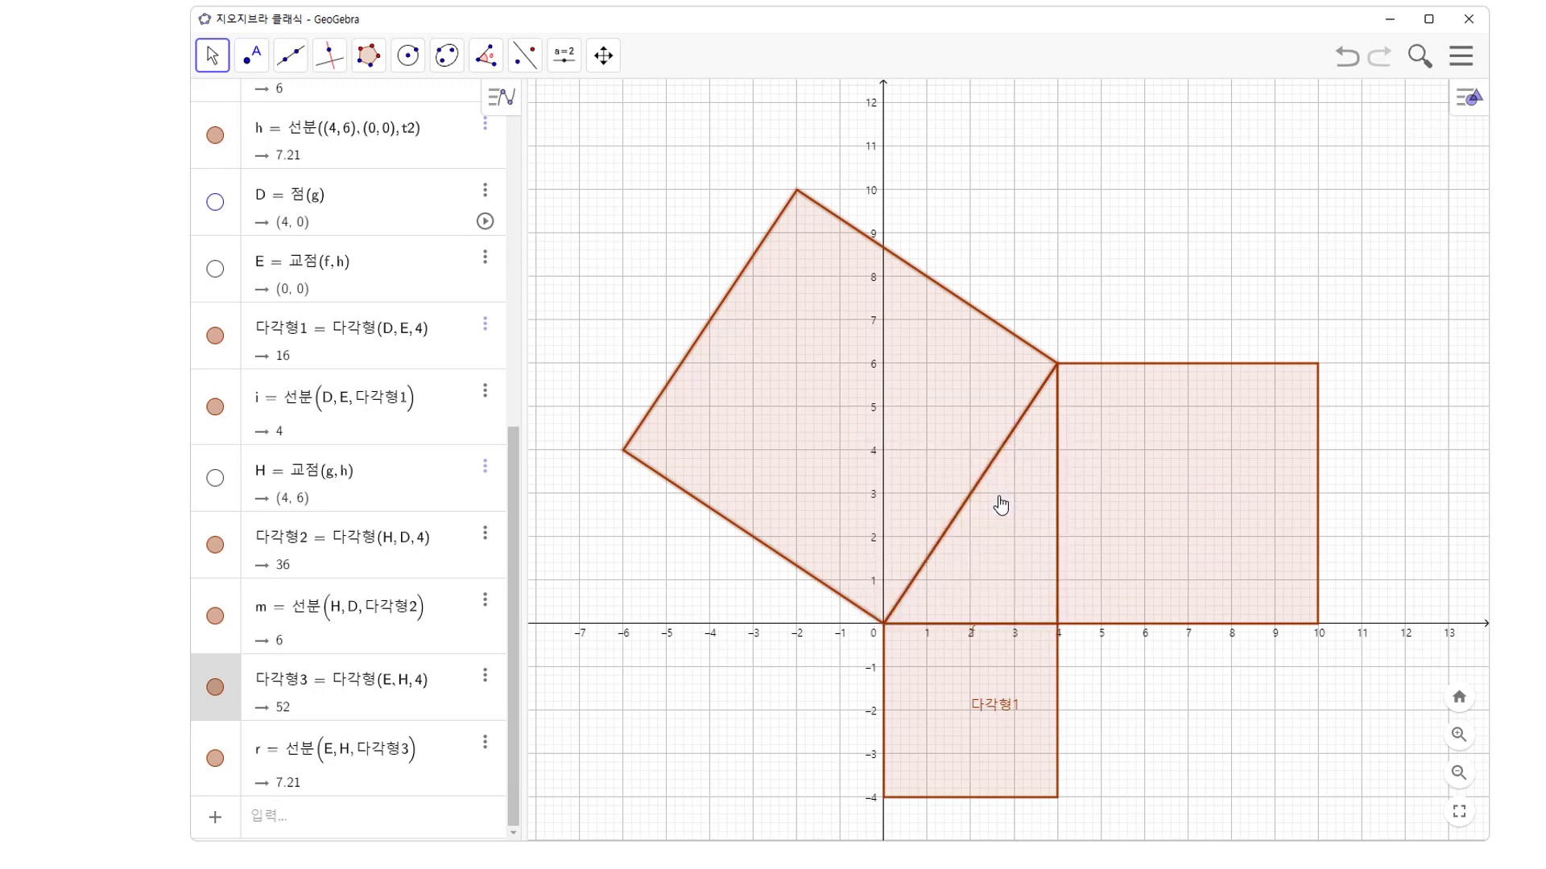
pyautogui.rightClick(999, 706)
pyautogui.click(1067, 686)
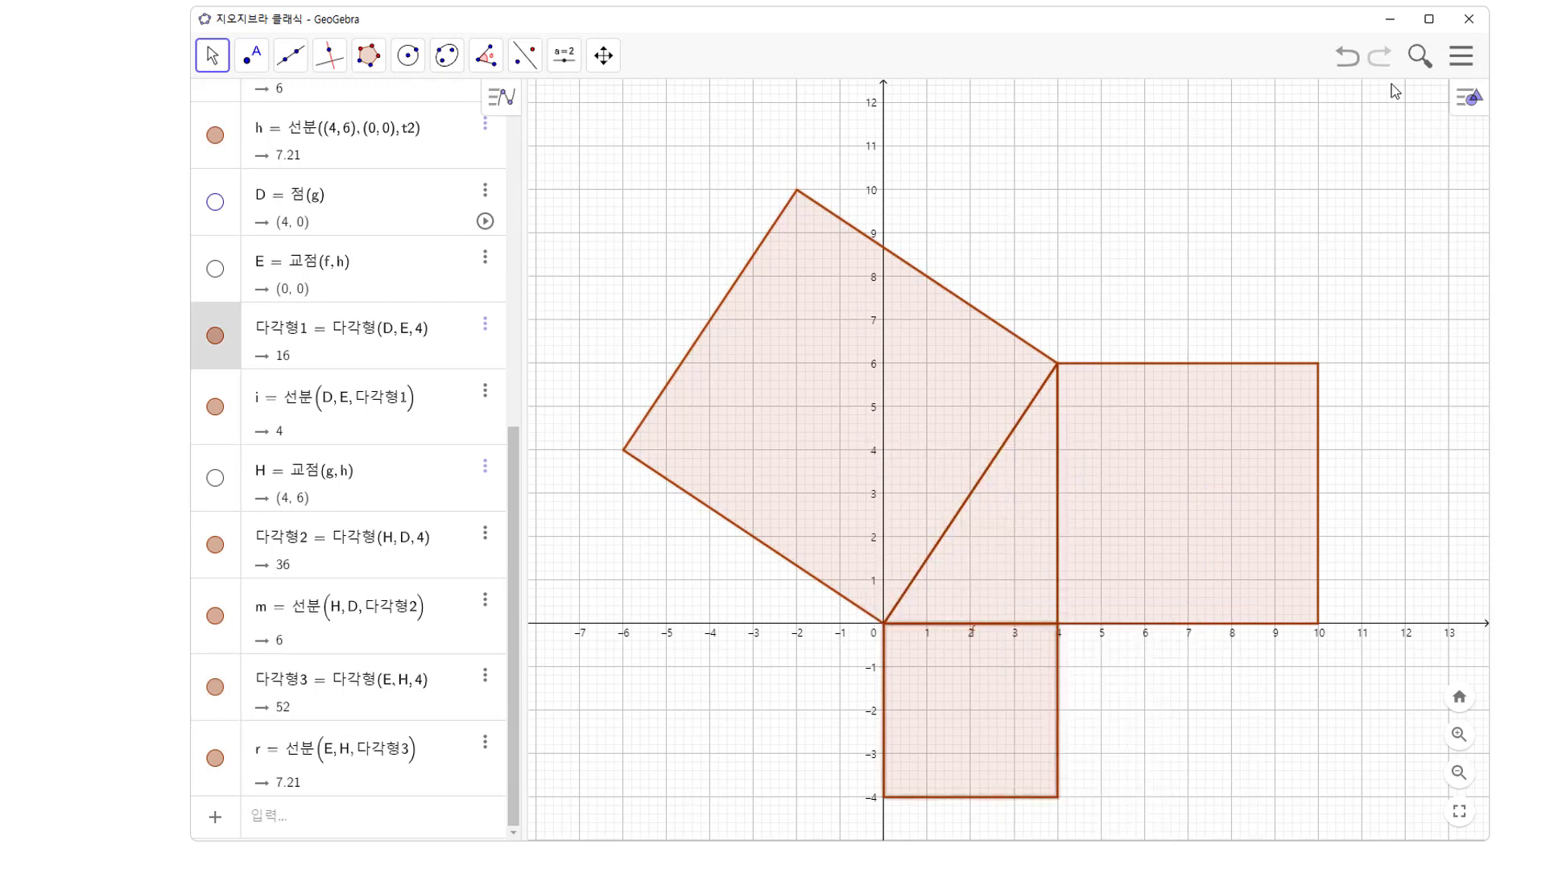
# Step: Turn off both the coordinate axes and the grid in the graphics view
pyautogui.click(1467, 105)
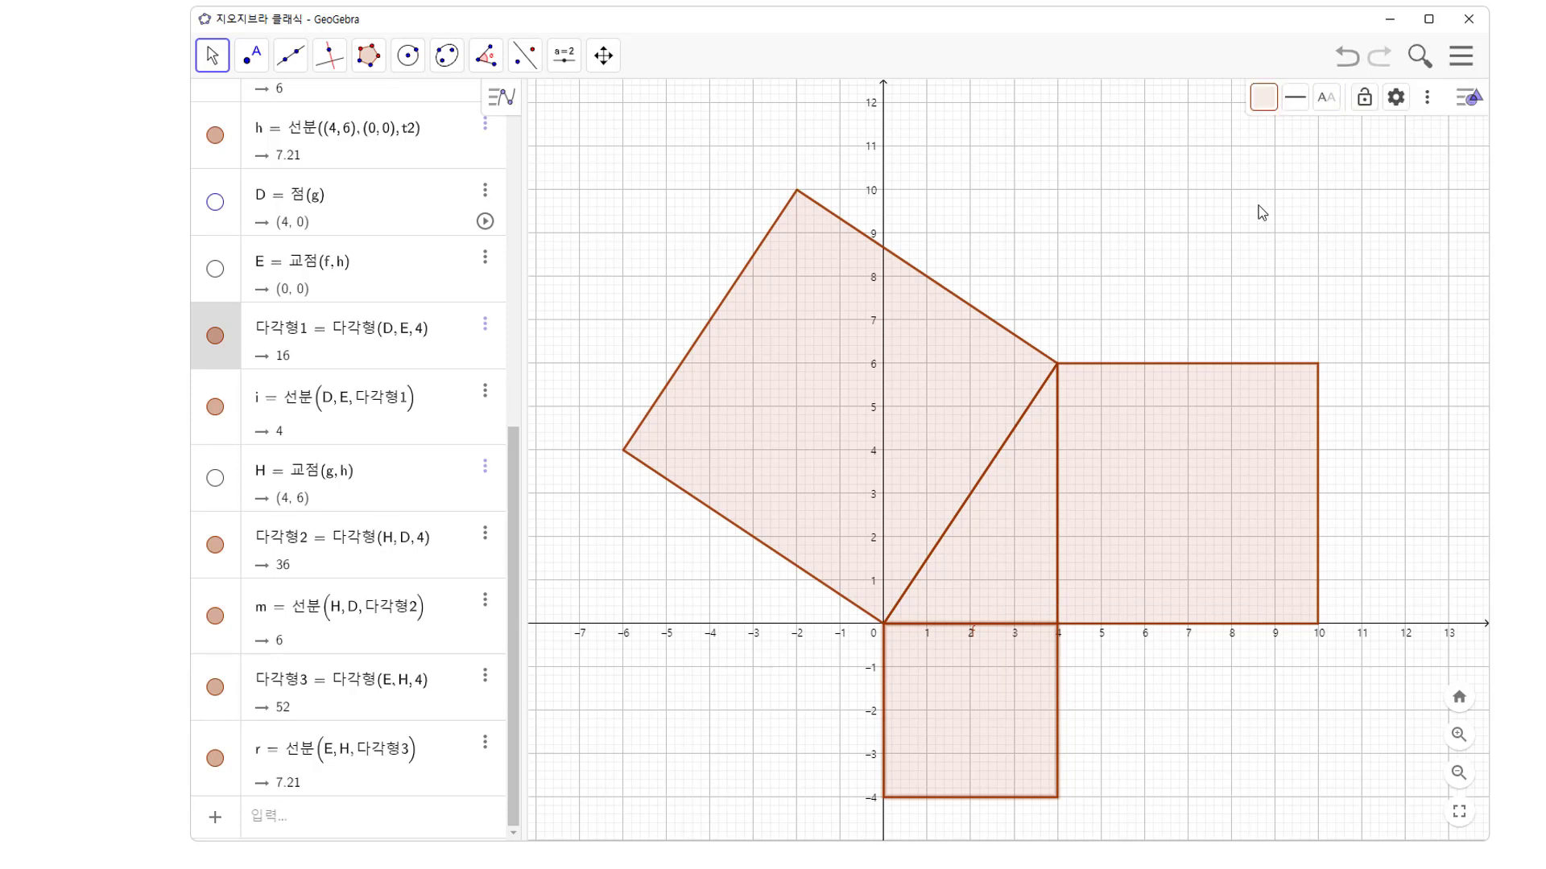
pyautogui.click(1207, 222)
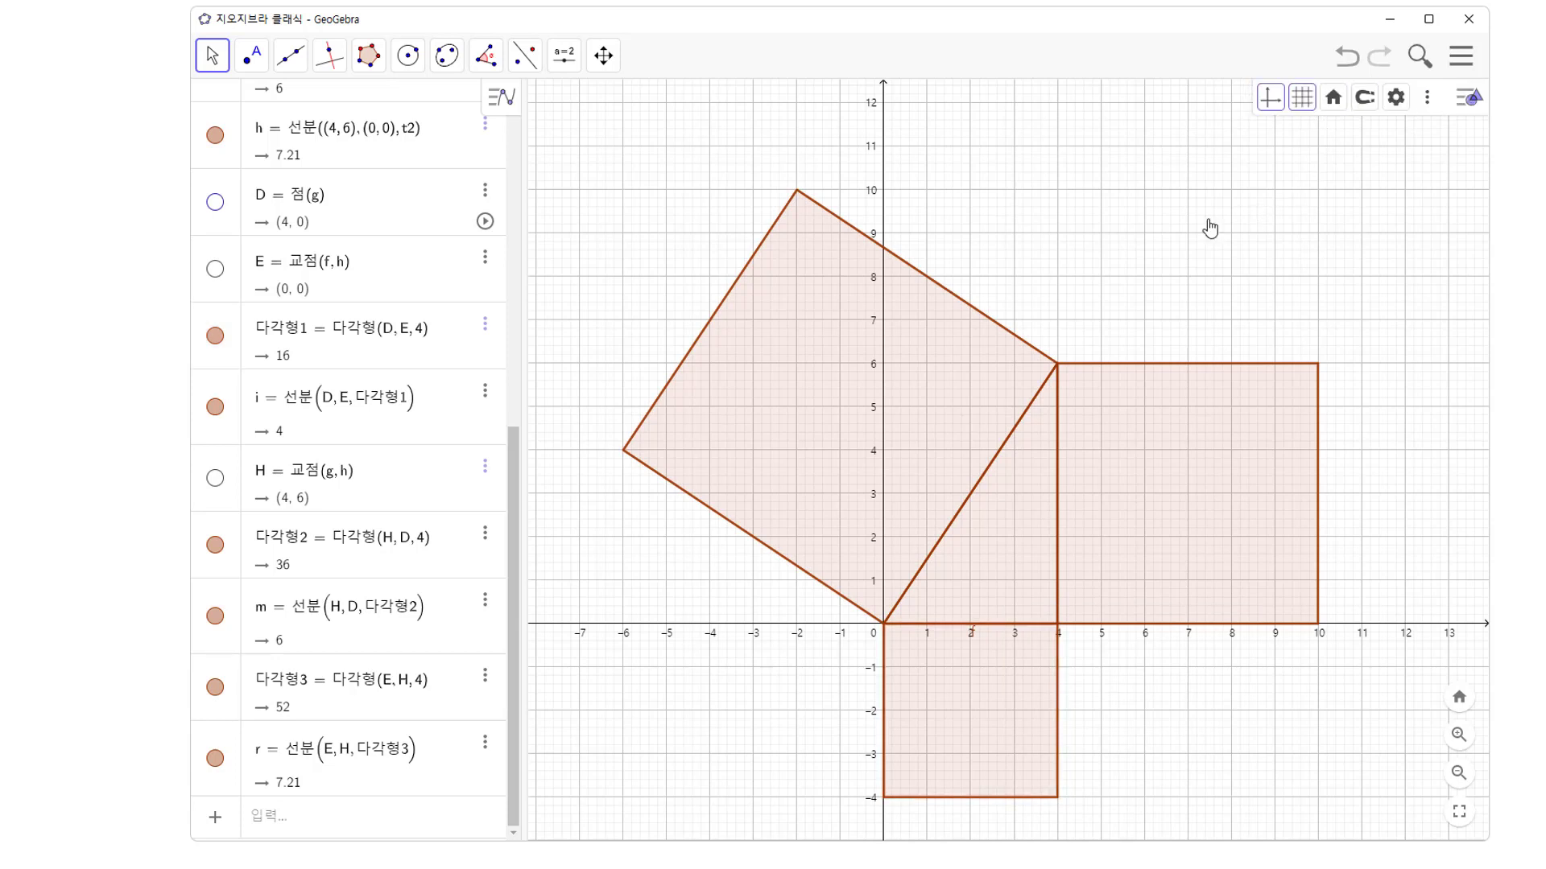
pyautogui.click(1271, 99)
pyautogui.click(1271, 99)
pyautogui.click(1271, 100)
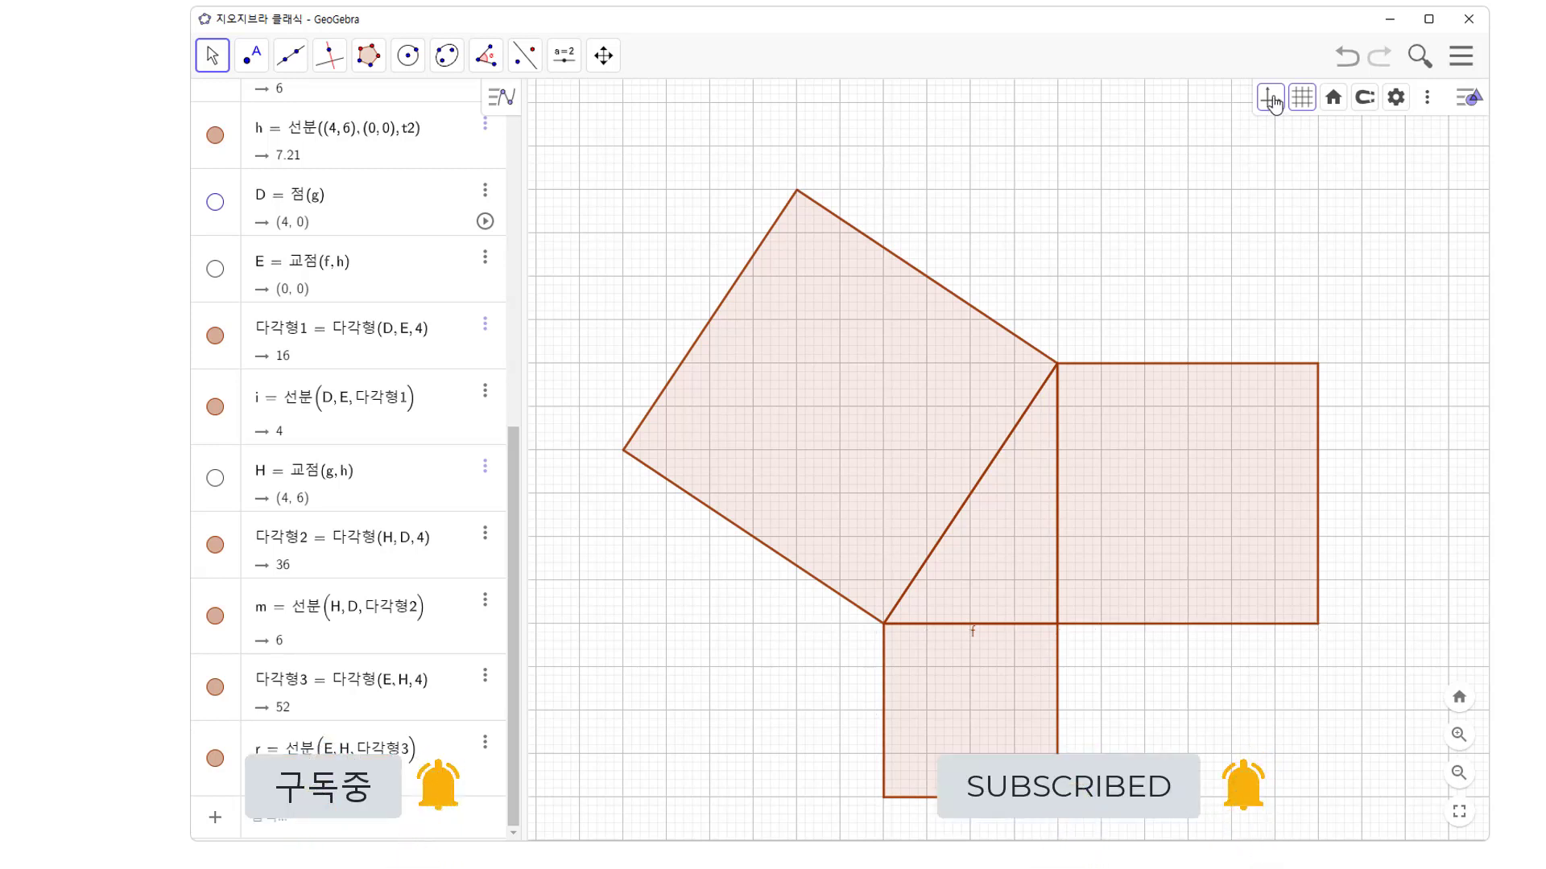
pyautogui.click(1271, 100)
pyautogui.click(1271, 100)
pyautogui.click(1271, 100)
pyautogui.click(1271, 99)
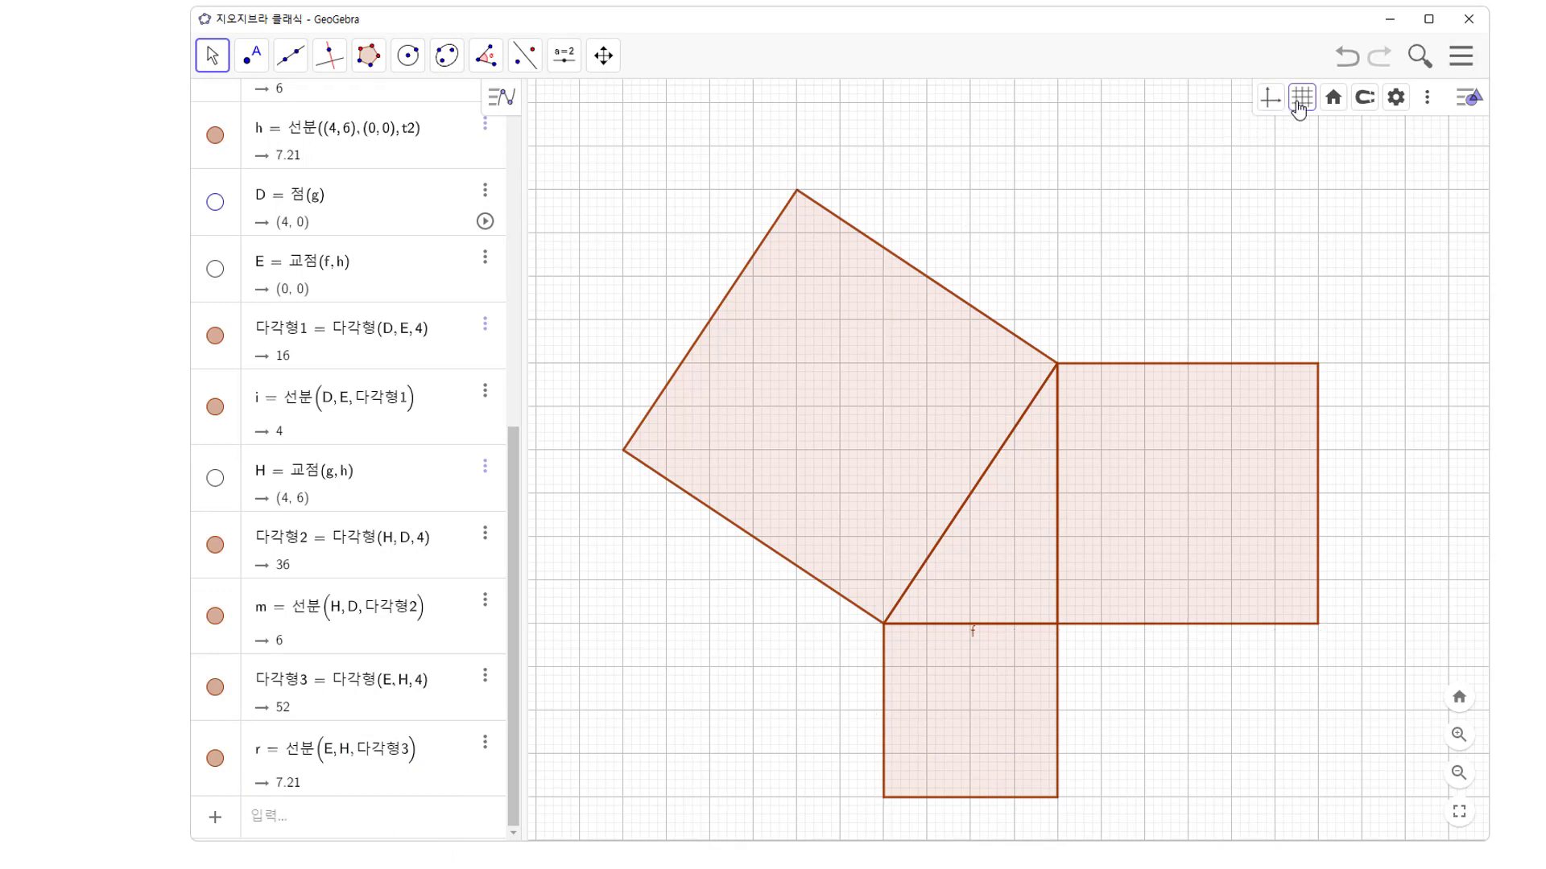
pyautogui.click(1302, 105)
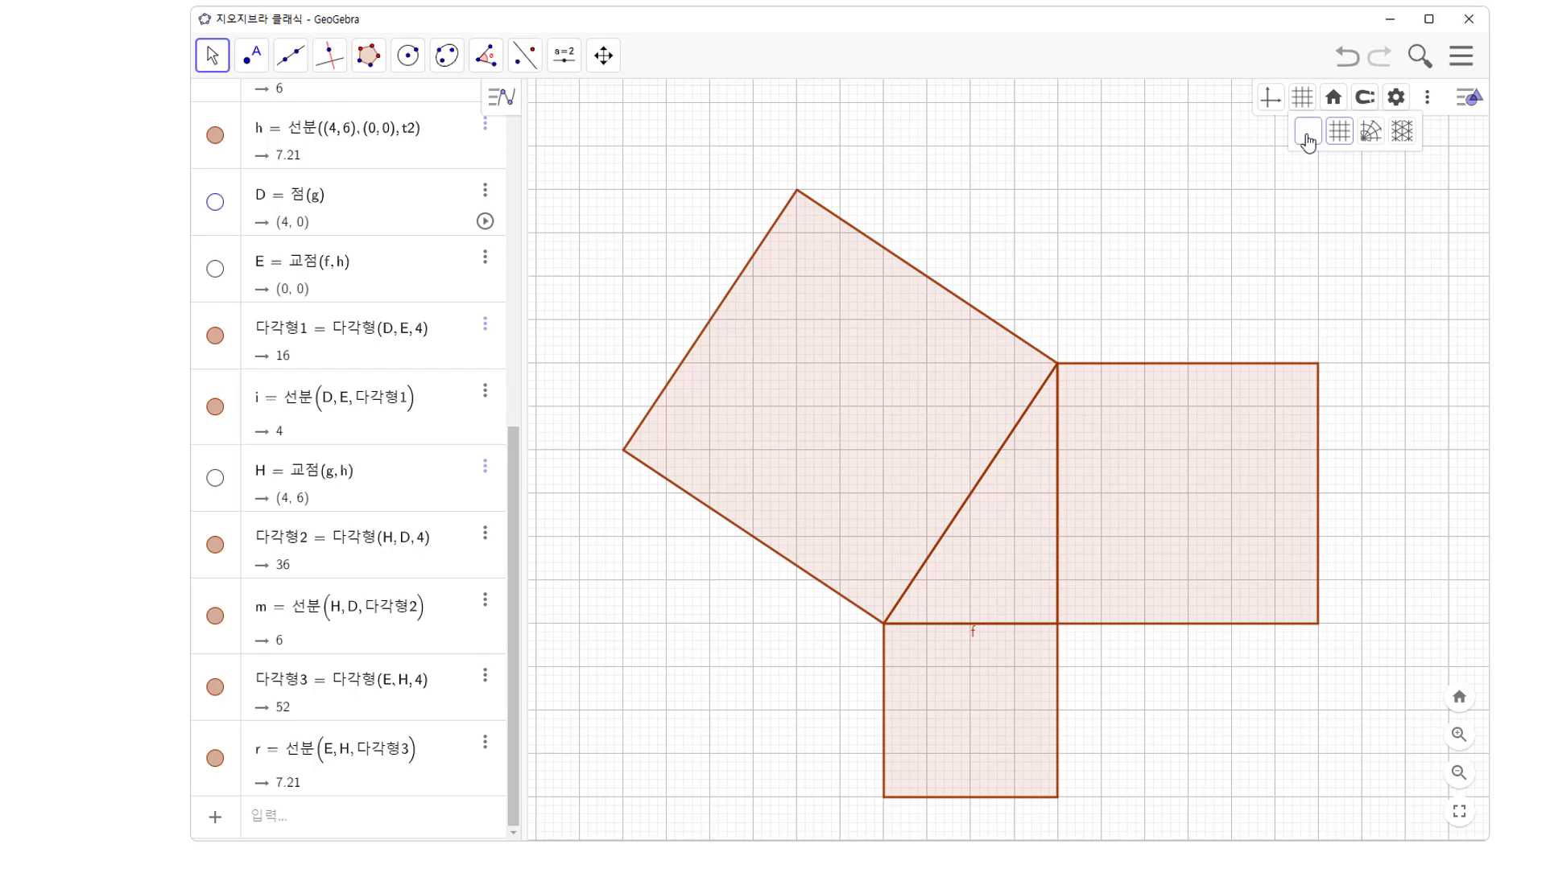
pyautogui.click(1308, 142)
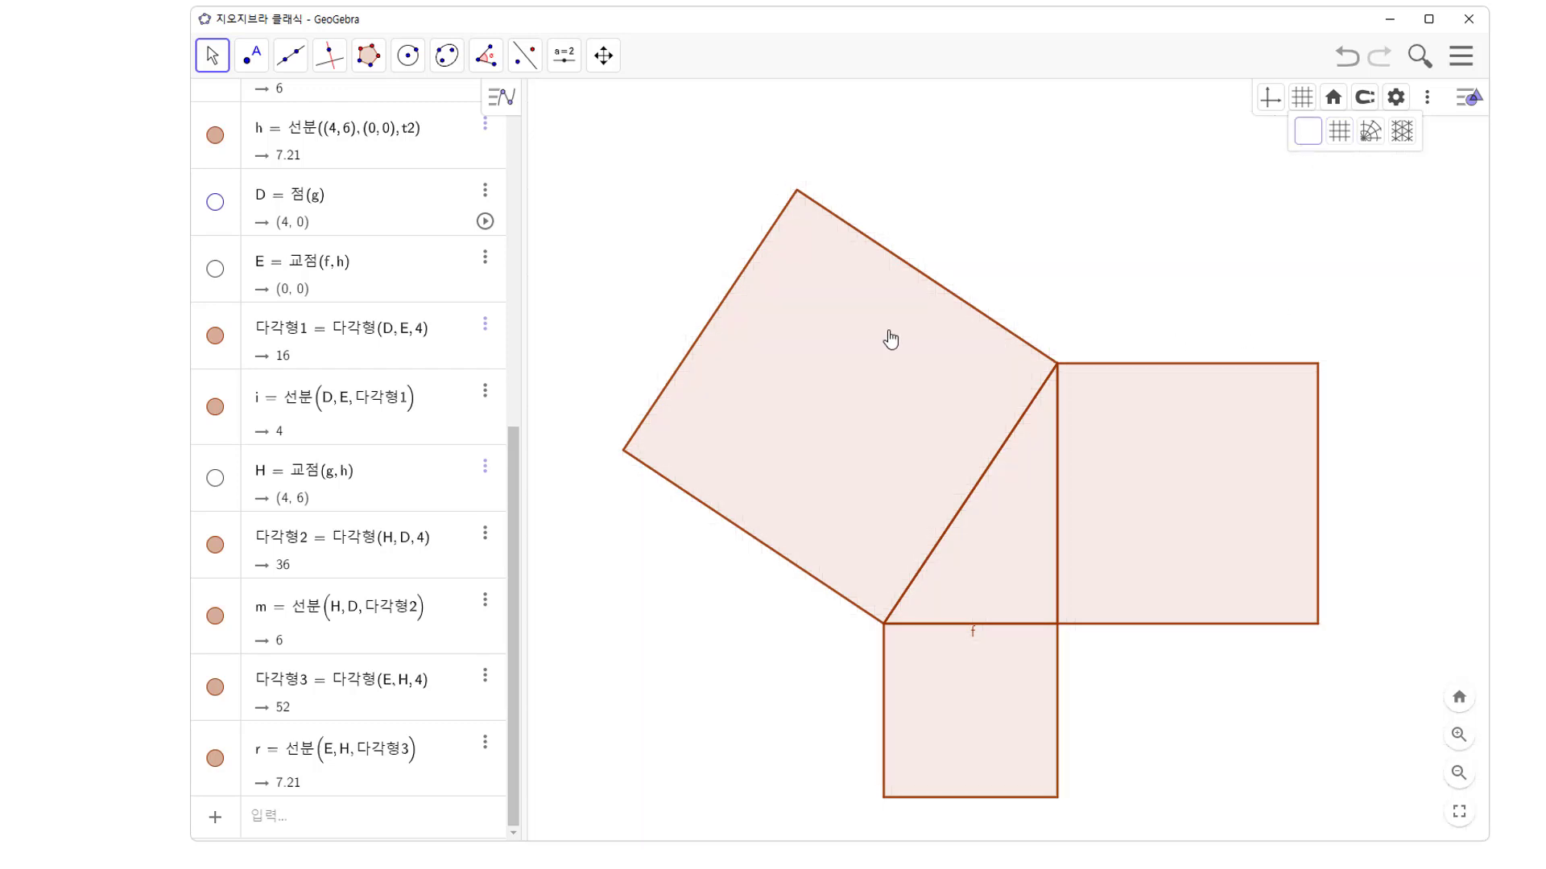
# Step: Hide the label of segment f, the triangle's horizontal side
pyautogui.click(993, 625)
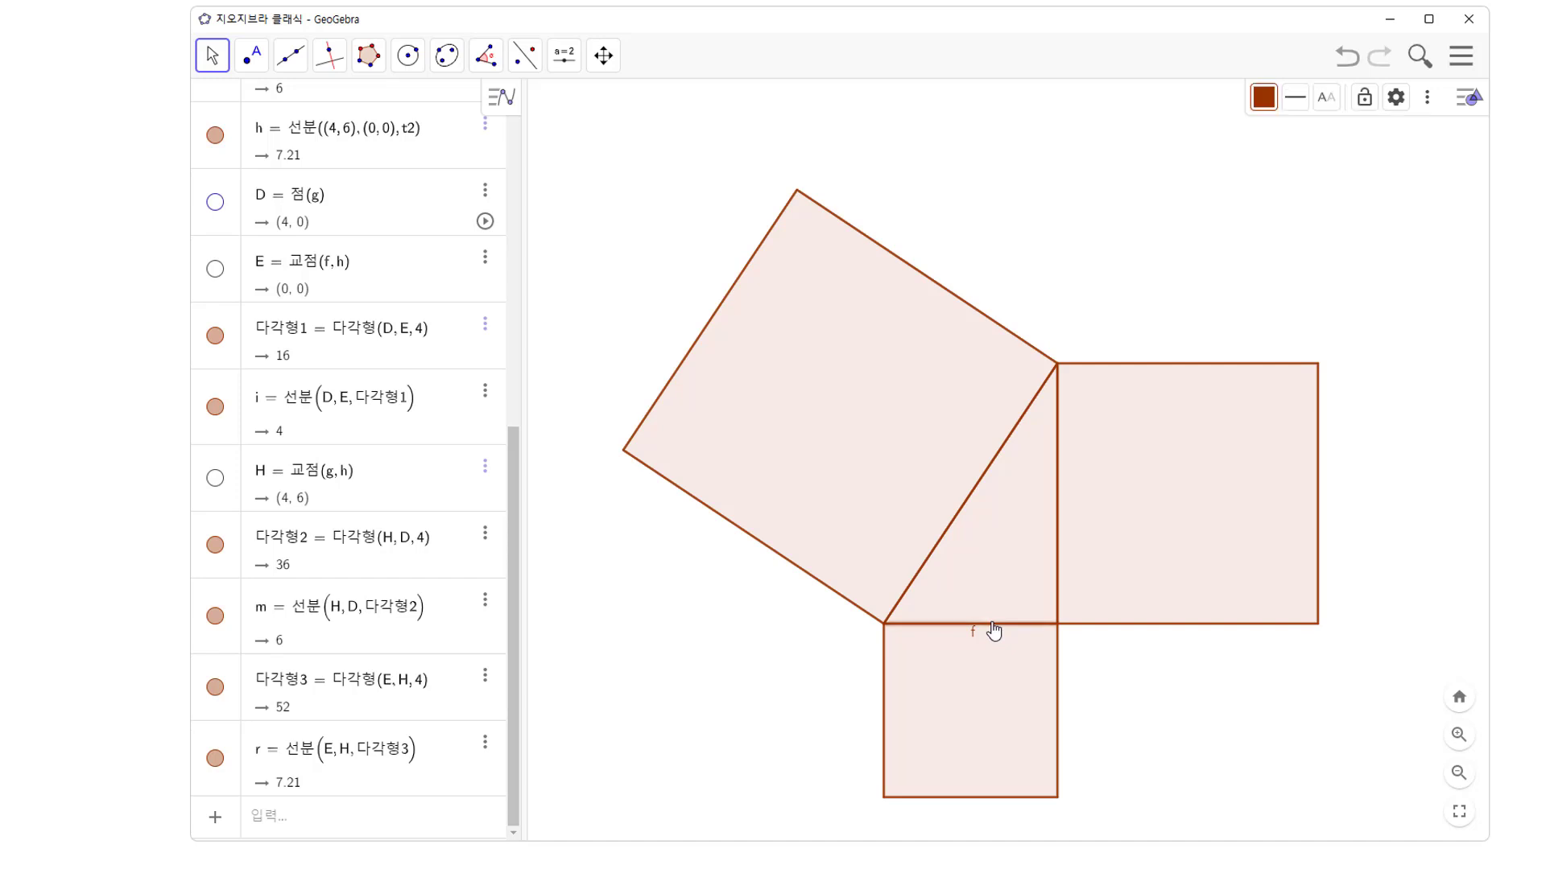
pyautogui.rightClick(993, 627)
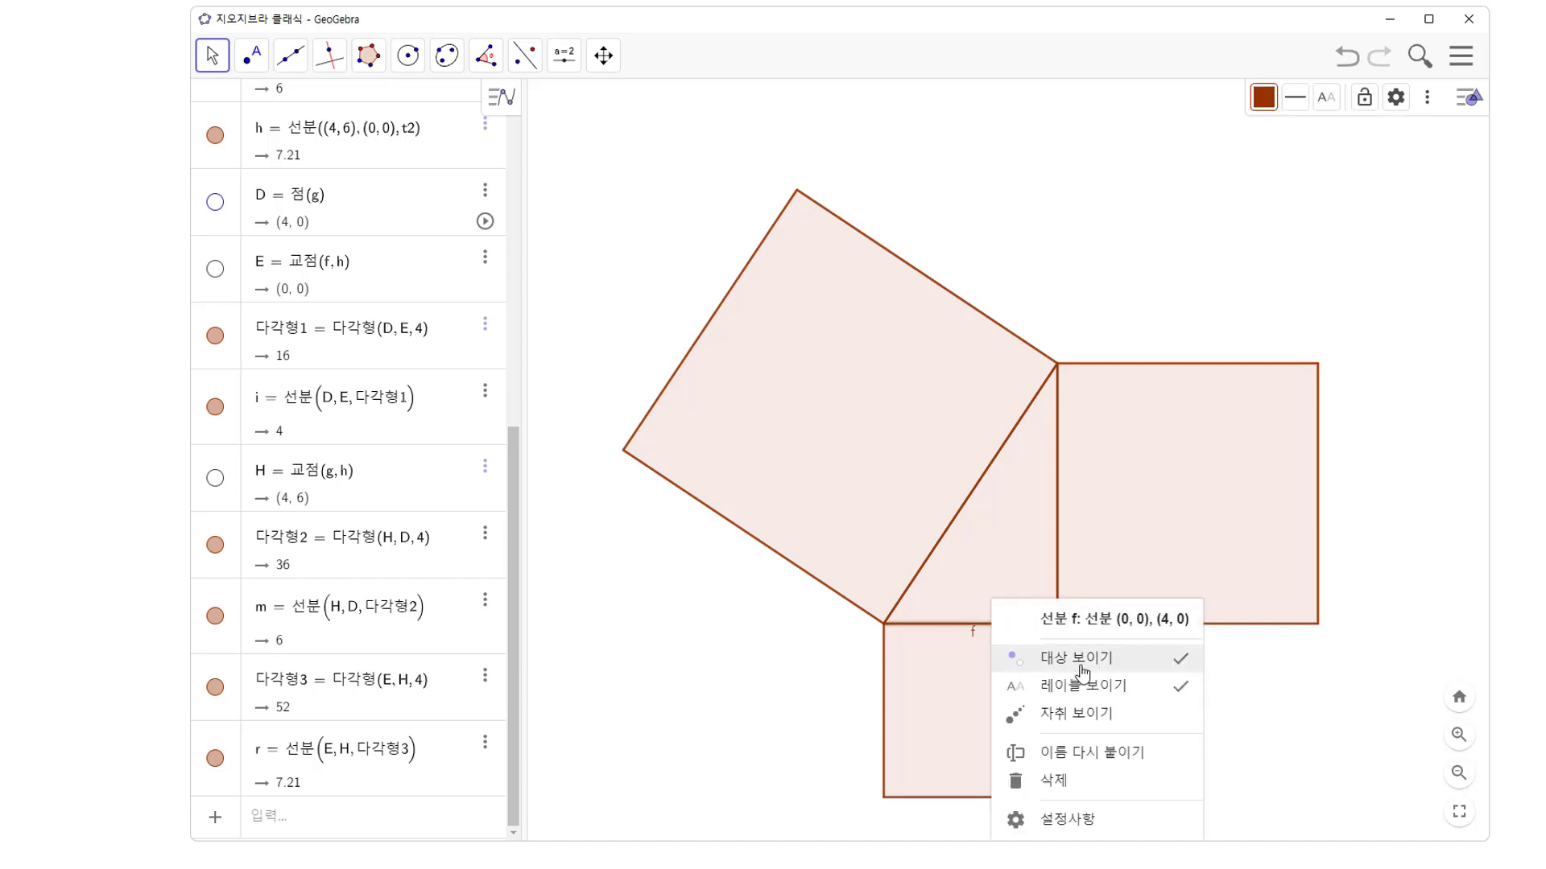
pyautogui.click(1100, 688)
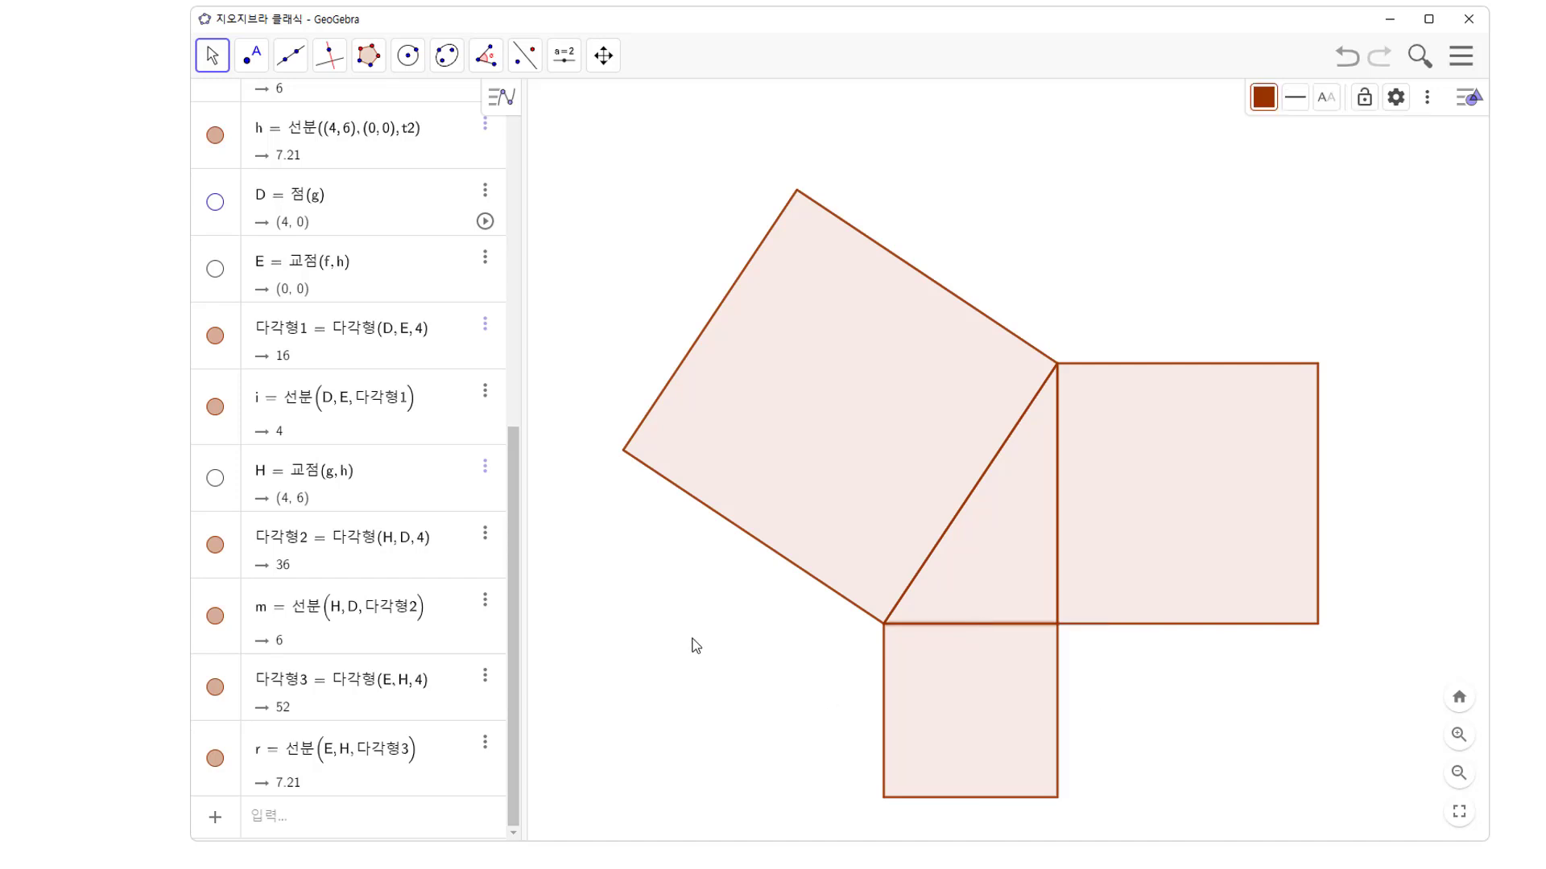
# Step: Change the colour of the square on the triangle's vertical side to blue
pyautogui.click(850, 402)
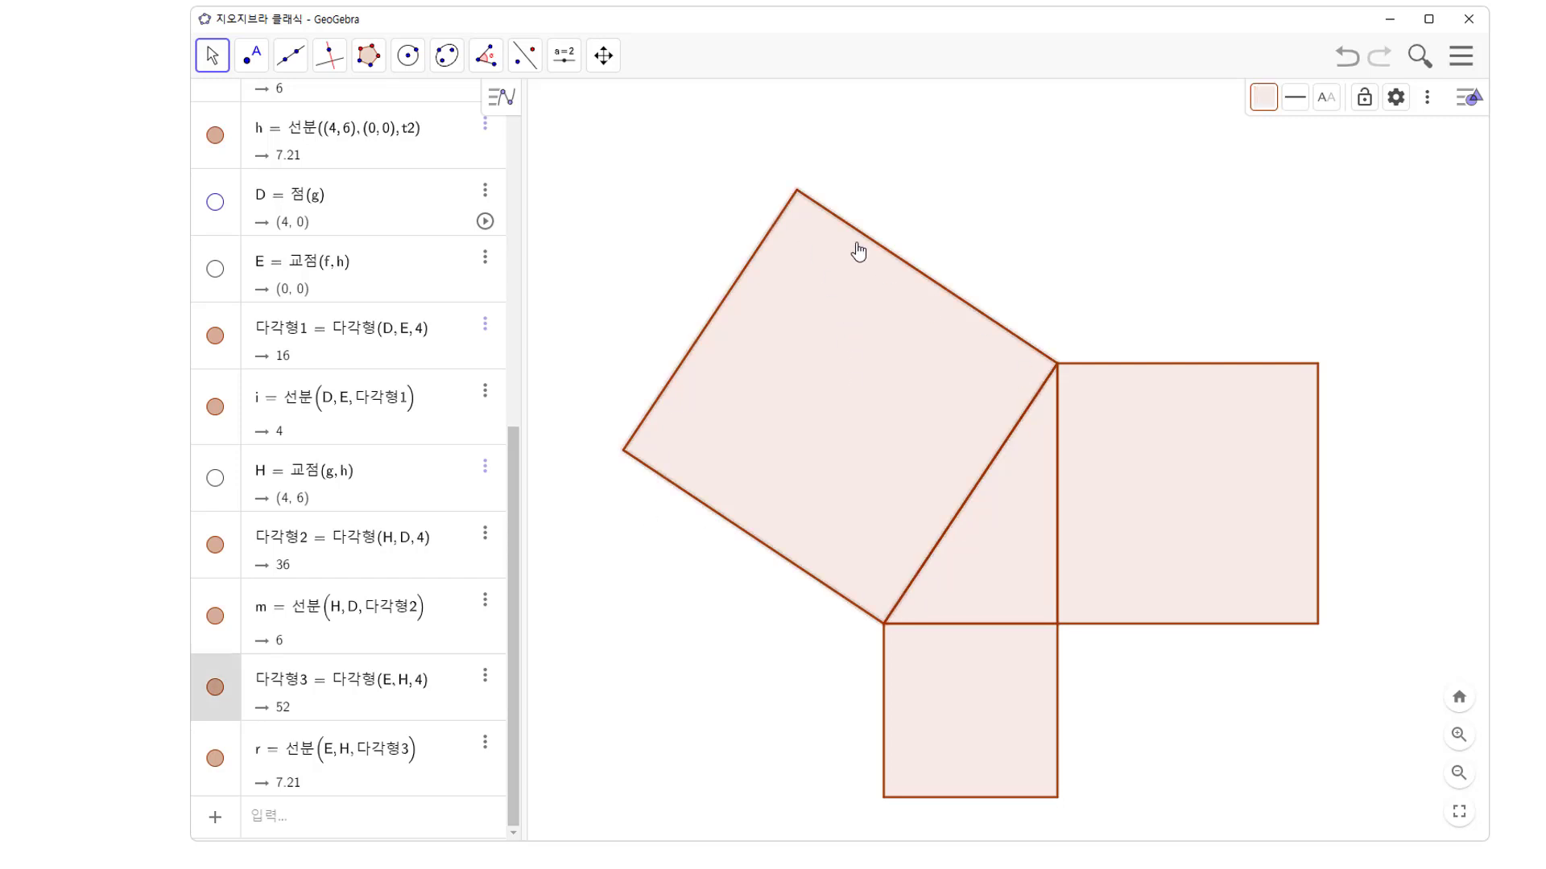
pyautogui.click(1176, 460)
pyautogui.click(1262, 107)
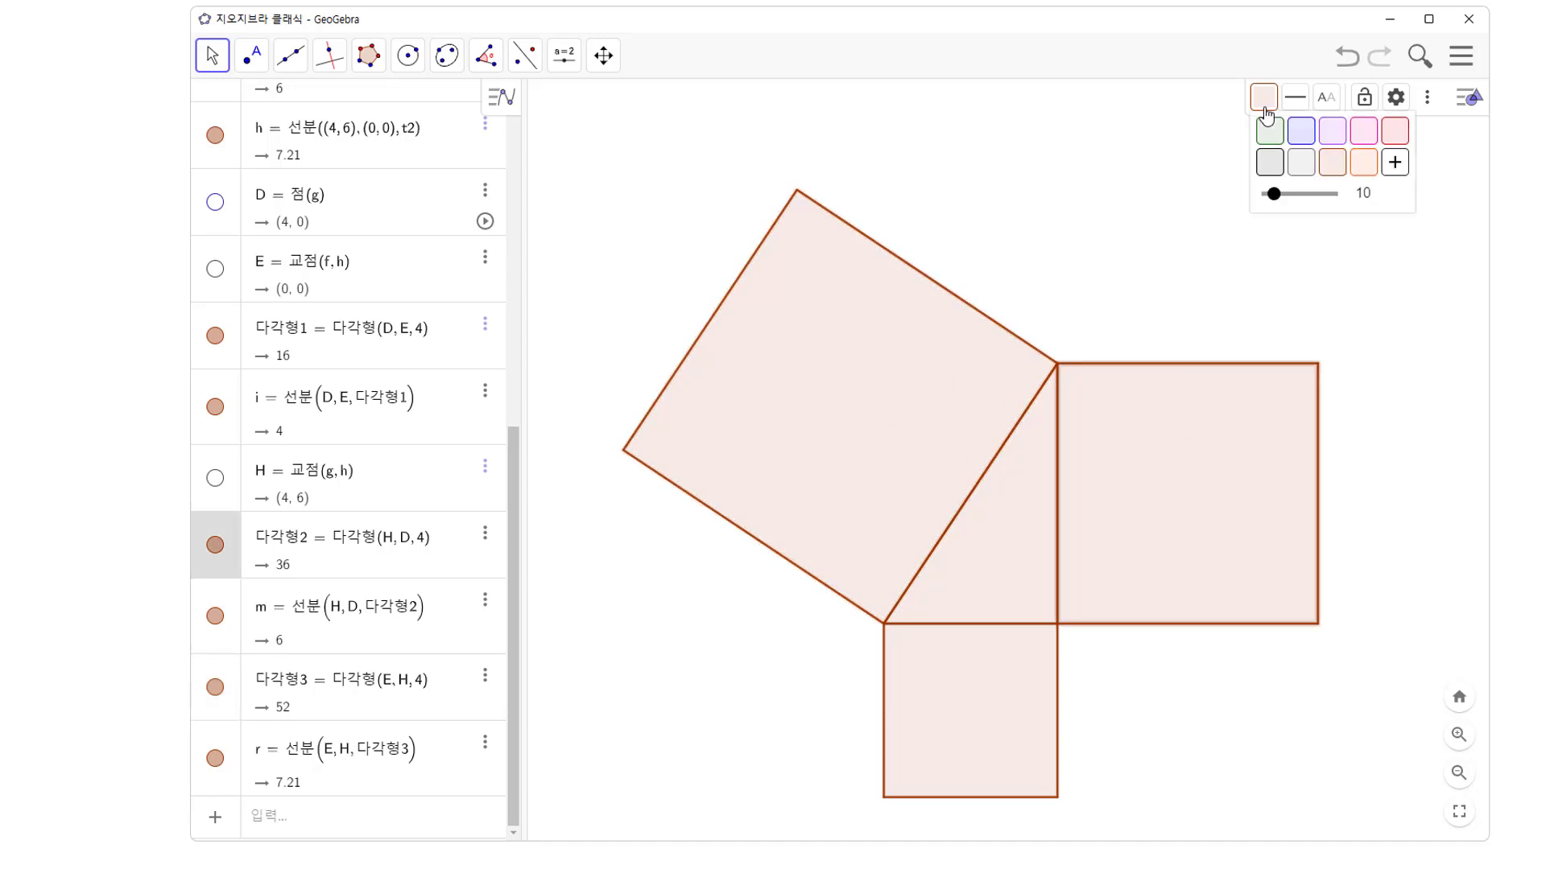
pyautogui.click(1303, 138)
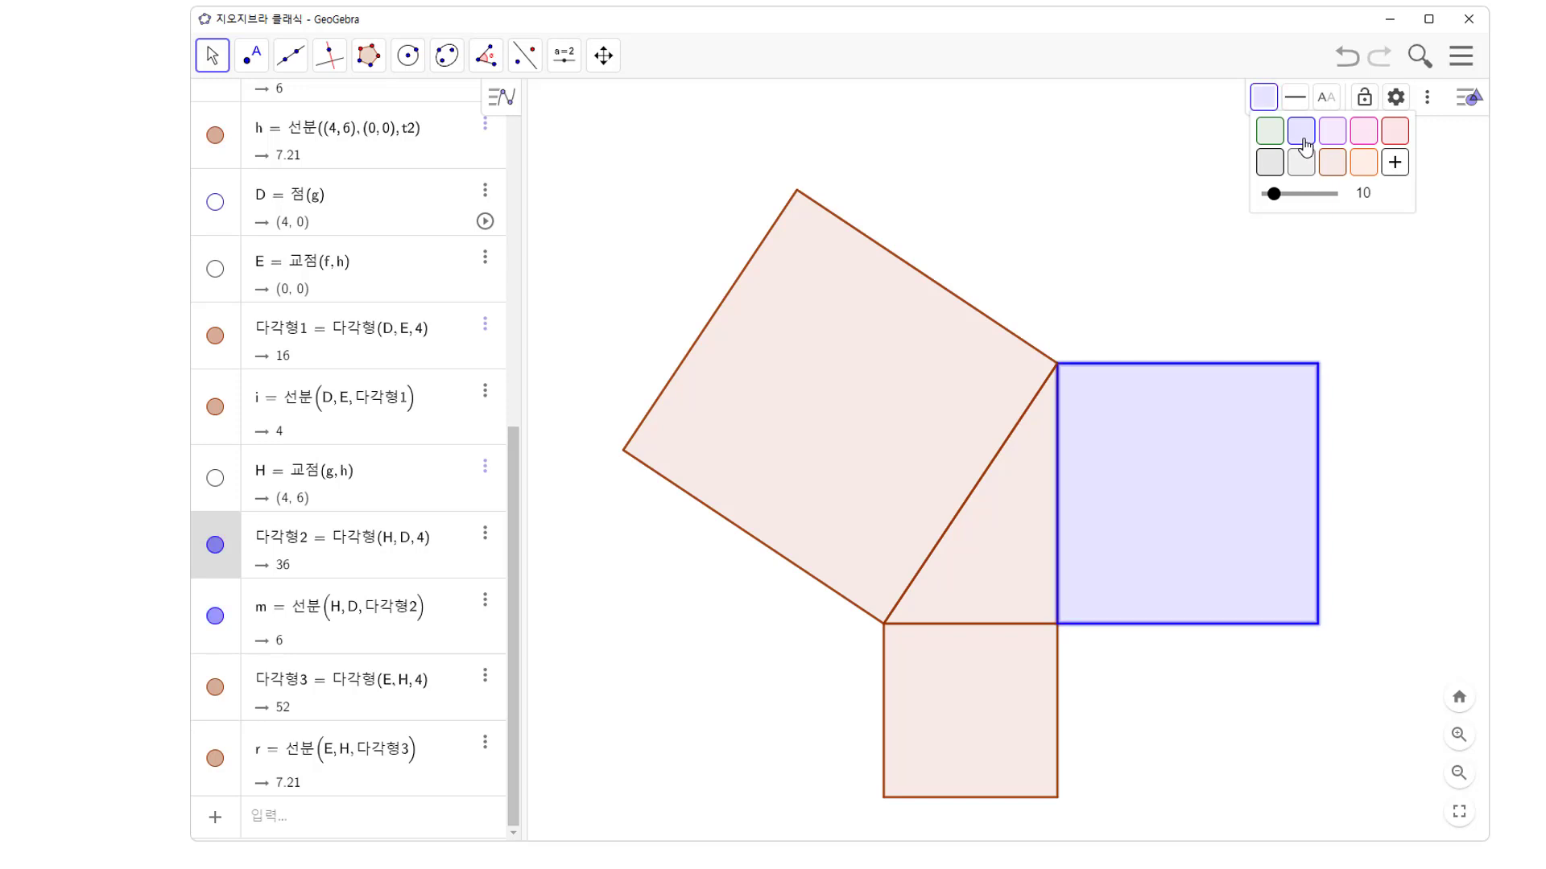
# Step: Change the colour of the square below the triangle's horizontal side to green and deselect it
pyautogui.click(1001, 697)
pyautogui.click(1263, 96)
pyautogui.click(1270, 130)
pyautogui.click(1169, 725)
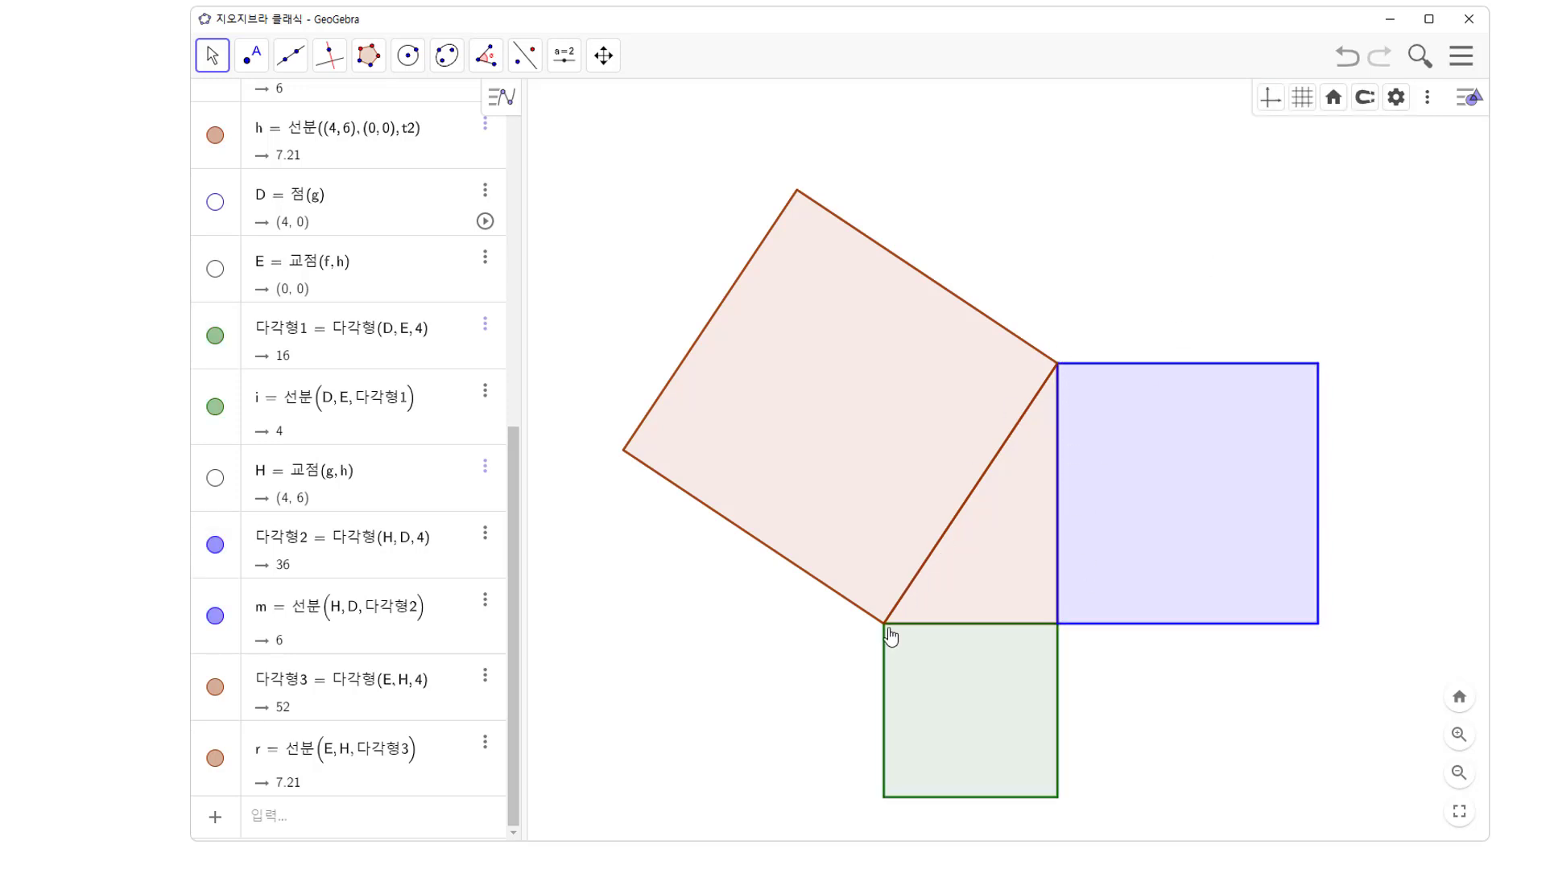
# Step: Change the colour of the right triangle between the squares to dark grey
pyautogui.click(1028, 531)
pyautogui.click(1294, 96)
pyautogui.moveTo(1334, 162); pyautogui.dragTo(1351, 166)
pyautogui.click(1266, 100)
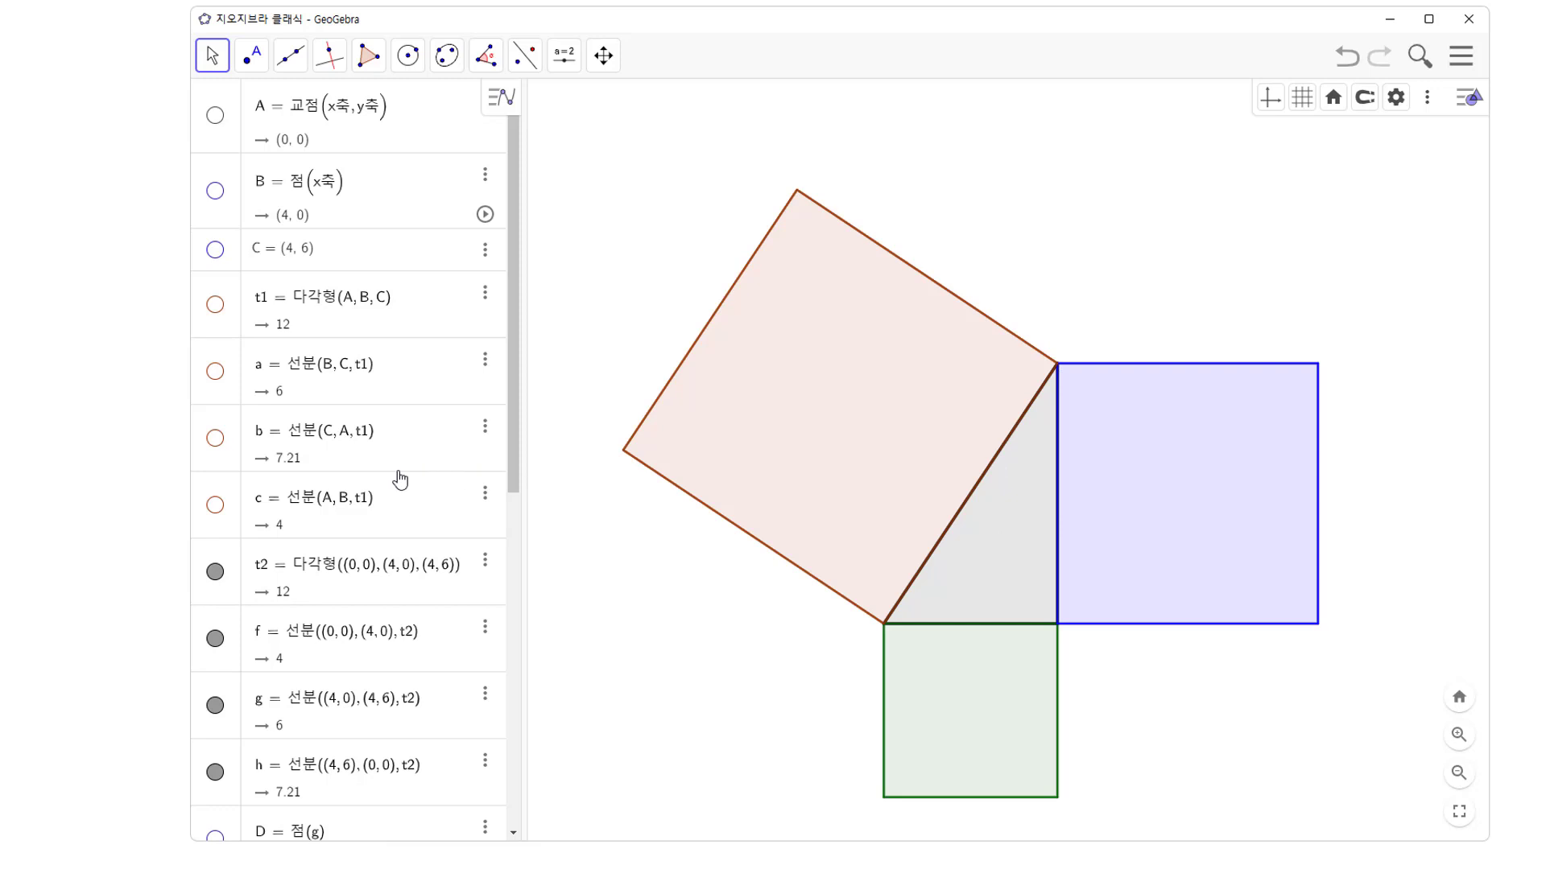
# Step: Duplicate the input of triangle t2 in the algebra list and enter it as a new polygon through (0, 0), (4, 0), (4, 6)
pyautogui.scroll(-3, 403, 476)
pyautogui.scroll(3, 400, 480)
pyautogui.click(1023, 594)
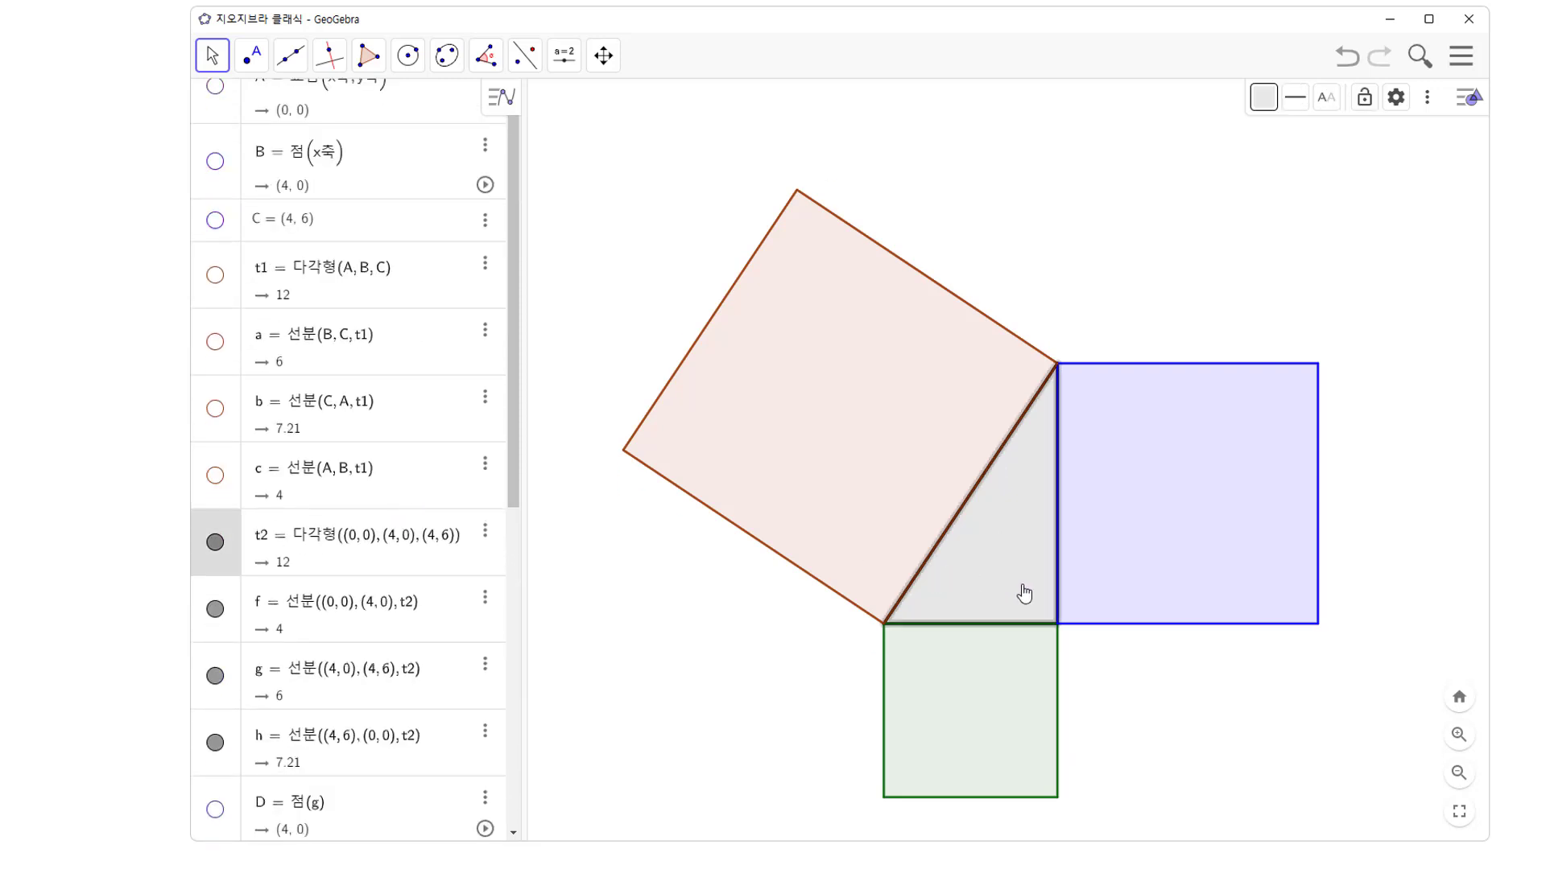
pyautogui.scroll(-5, 386, 562)
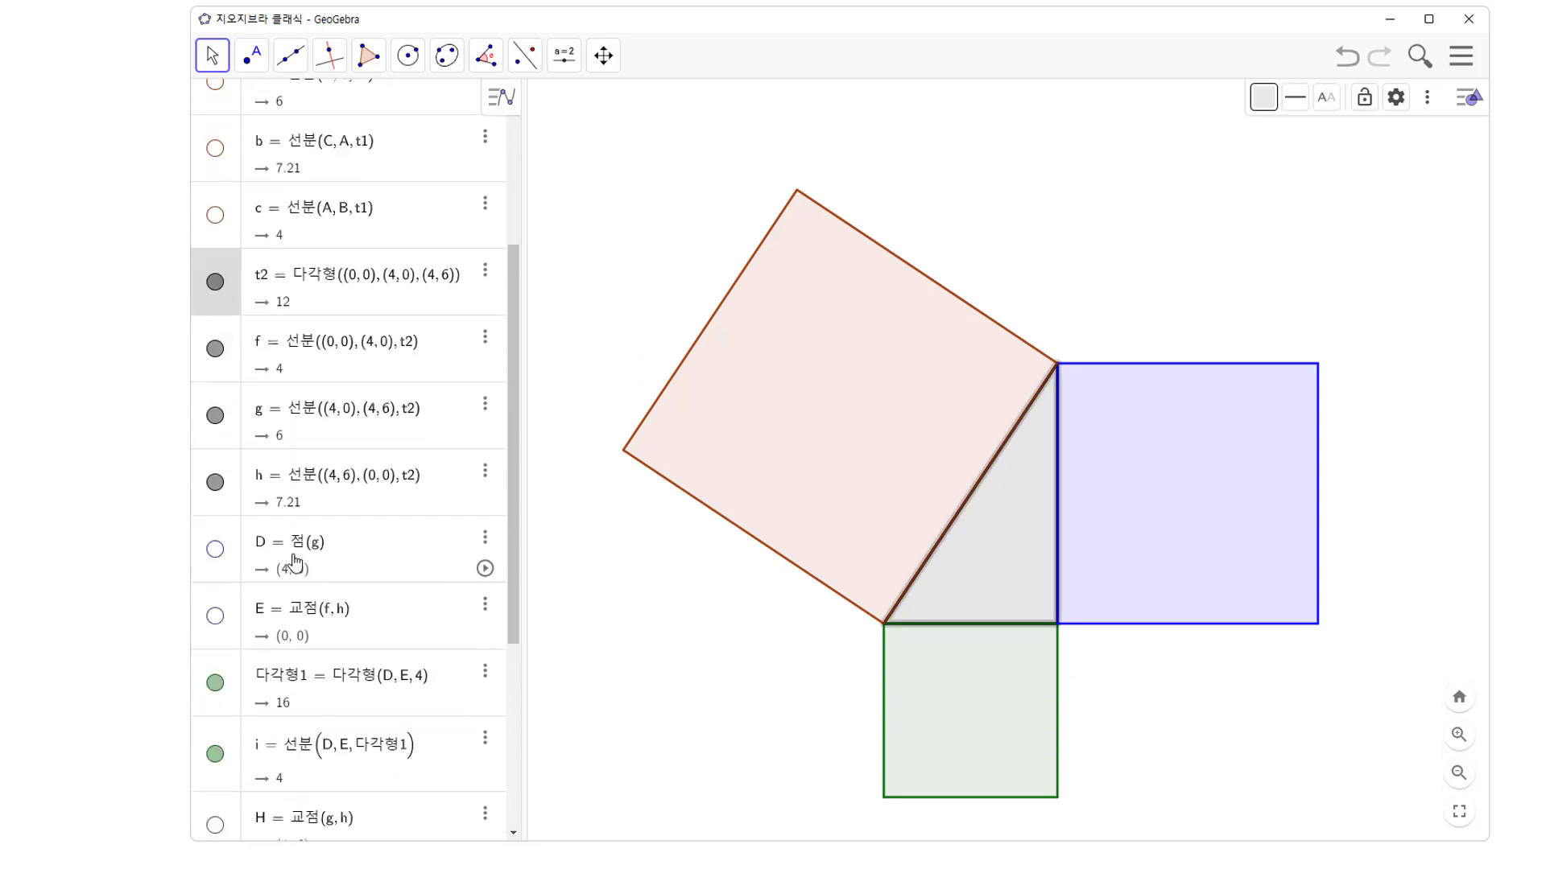
pyautogui.click(358, 241)
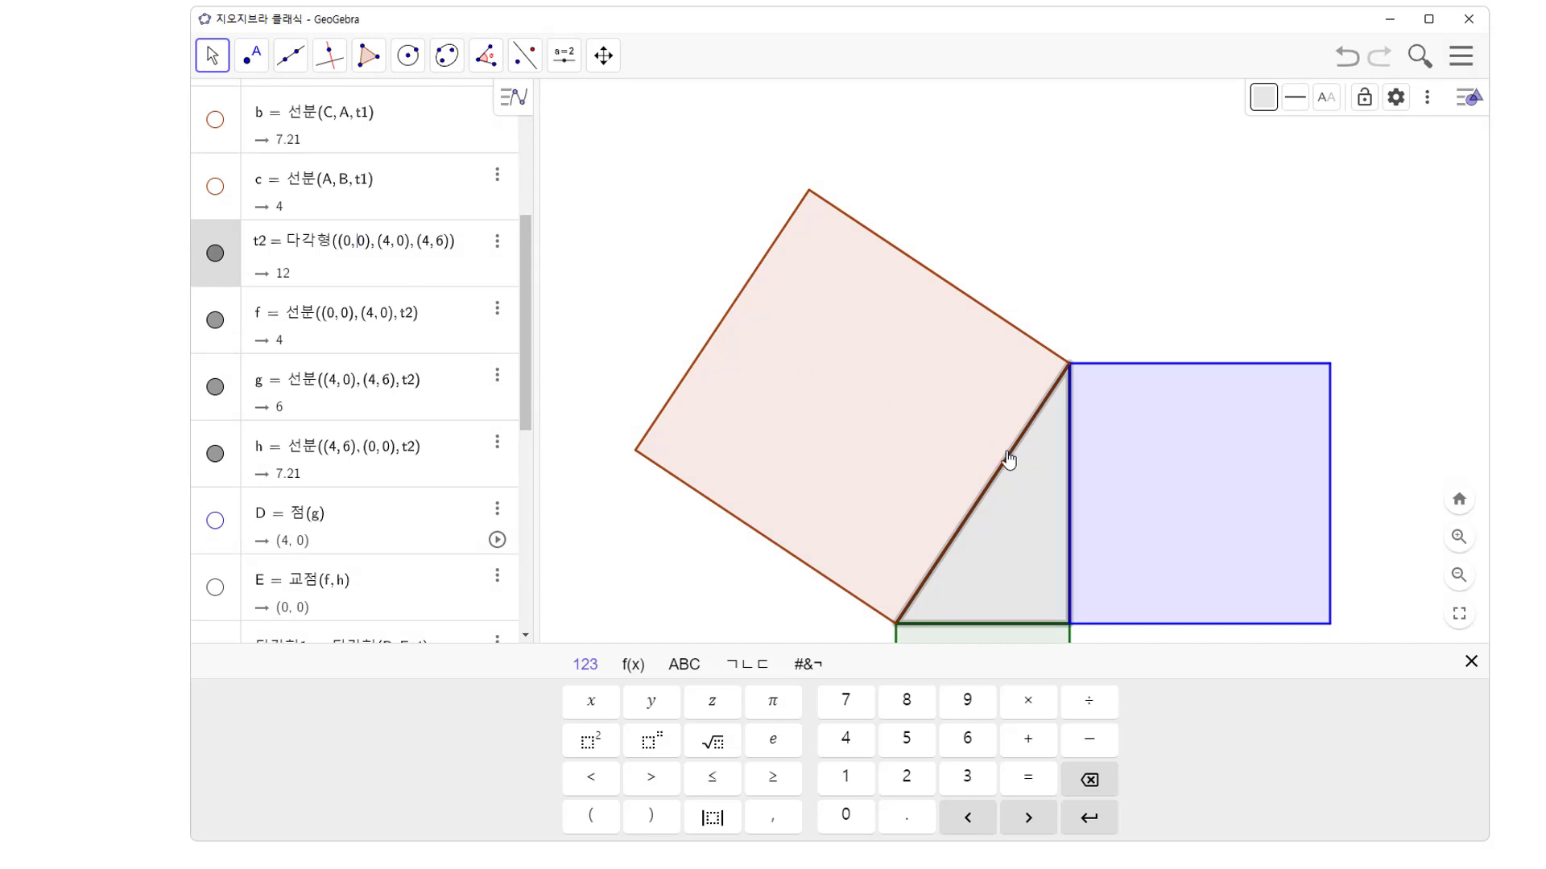
pyautogui.scroll(-8, 497, 428)
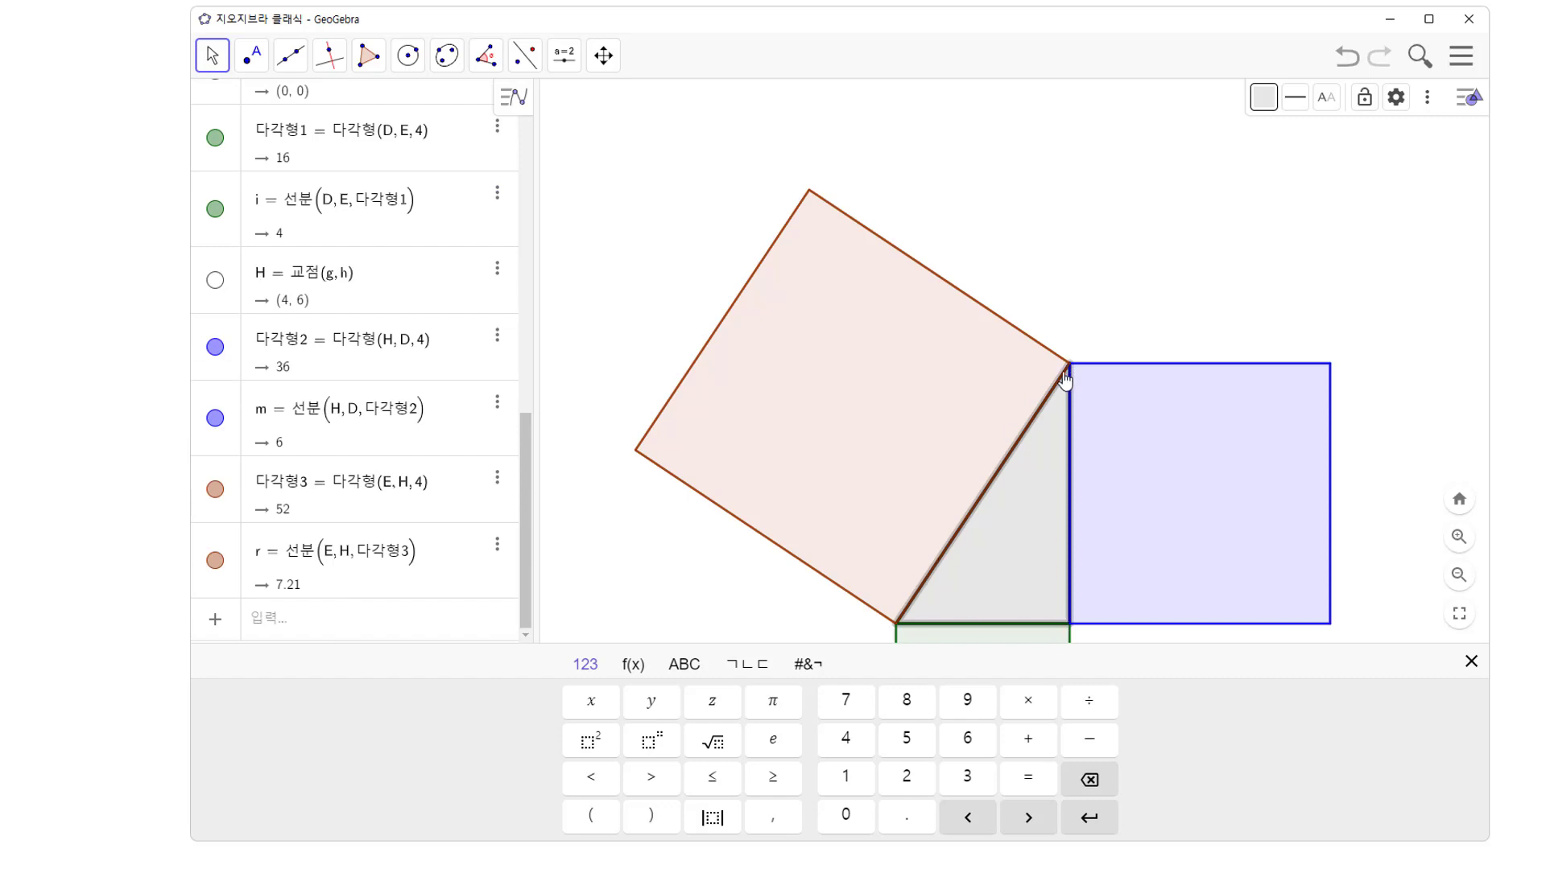
pyautogui.scroll(7, 450, 410)
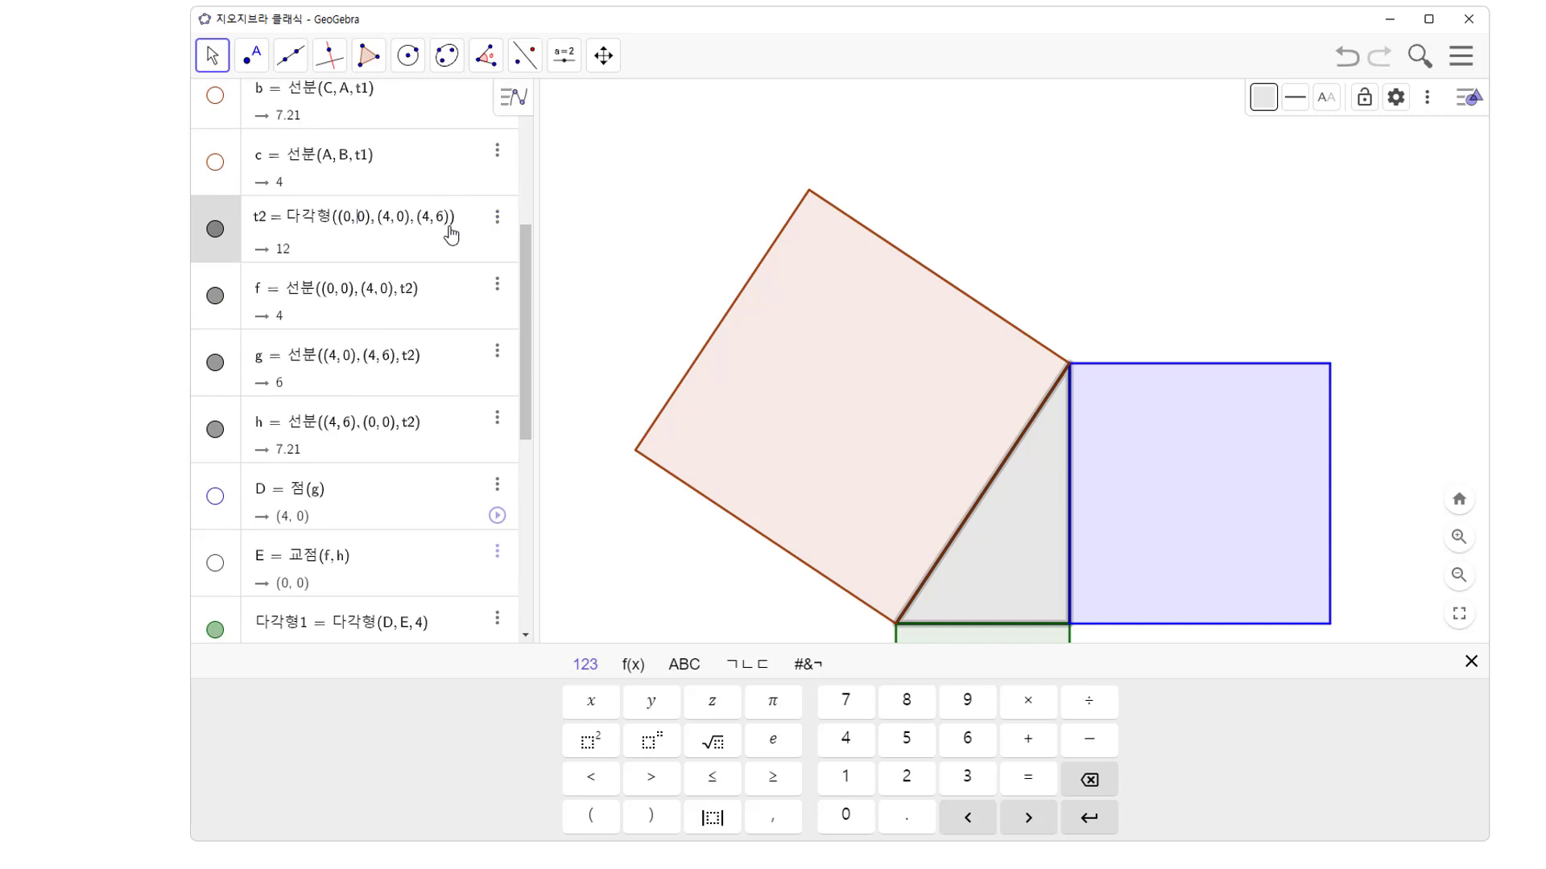
pyautogui.click(496, 217)
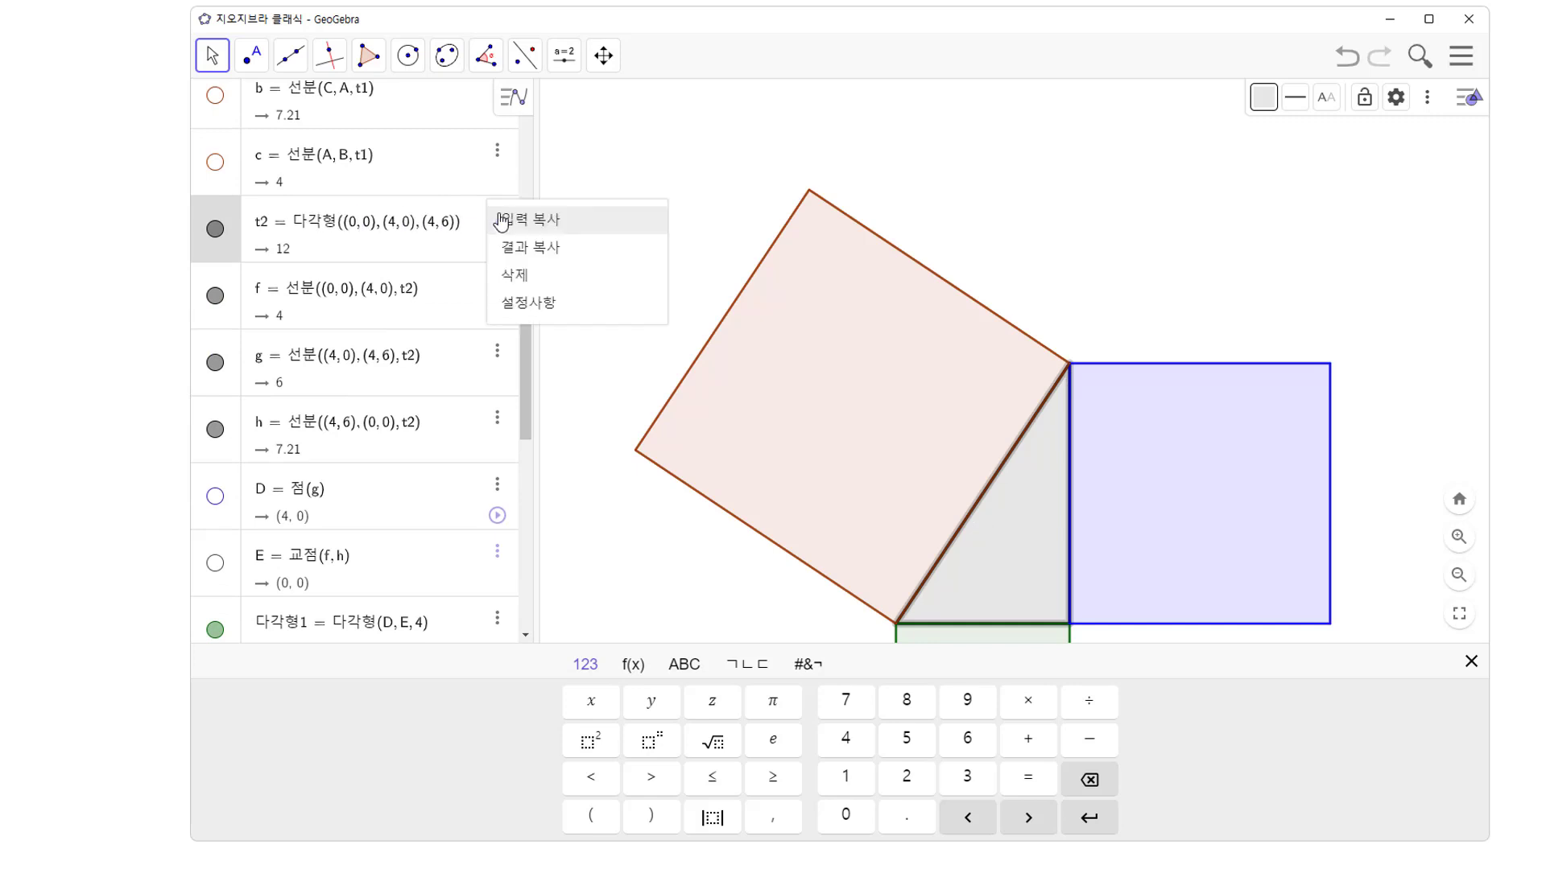
pyautogui.click(558, 220)
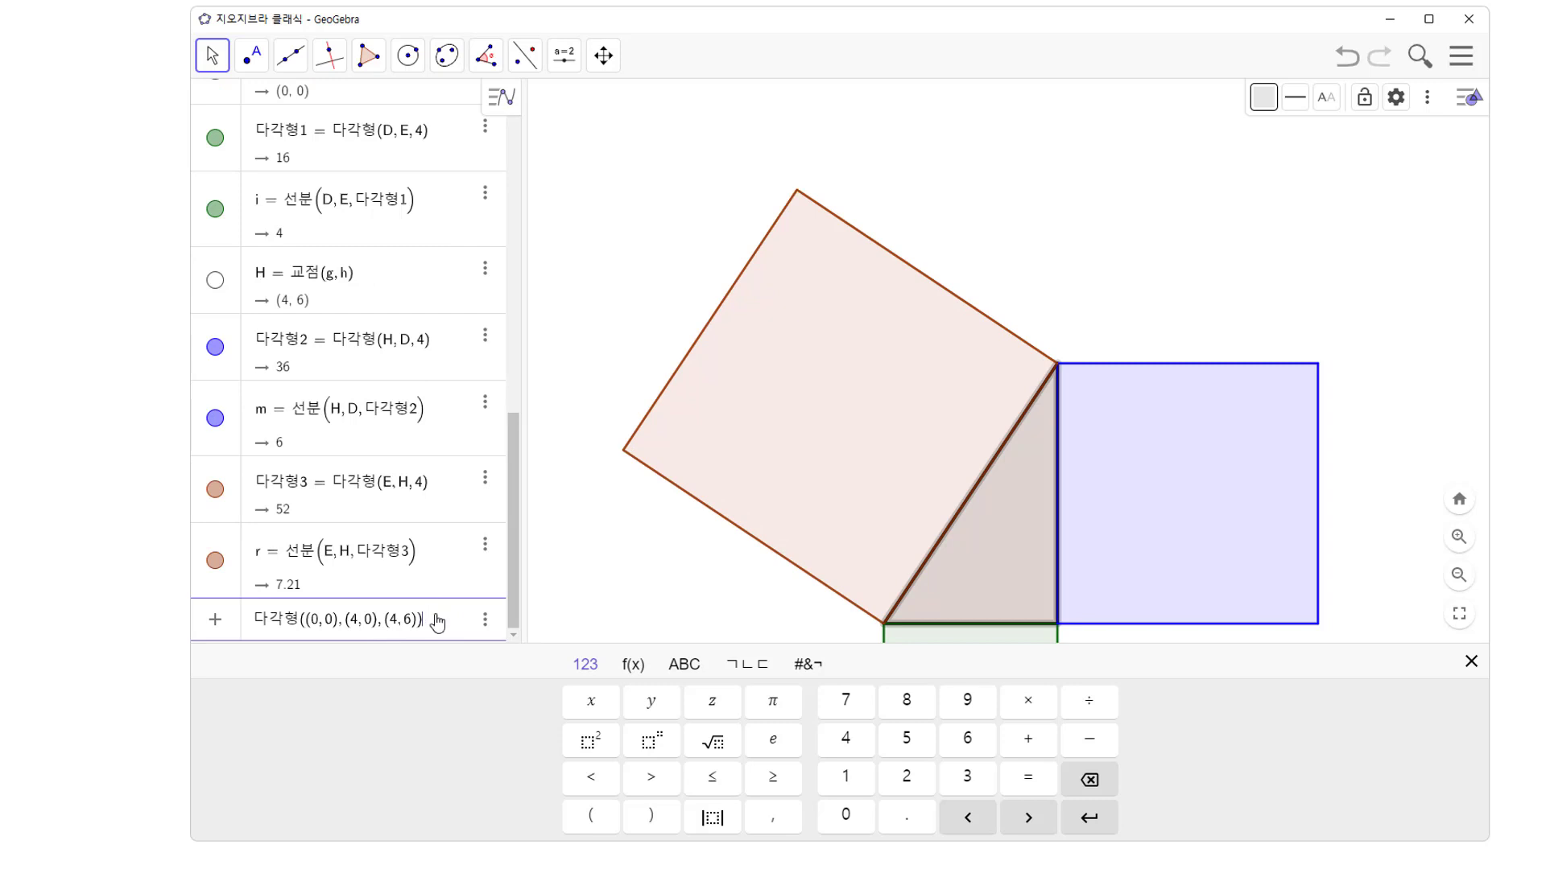
pyautogui.press('Return')
# Step: Duplicate triangle t2's input once more, enter it as another polygon on the same vertices, and select the new triangle
pyautogui.scroll(6, 423, 454)
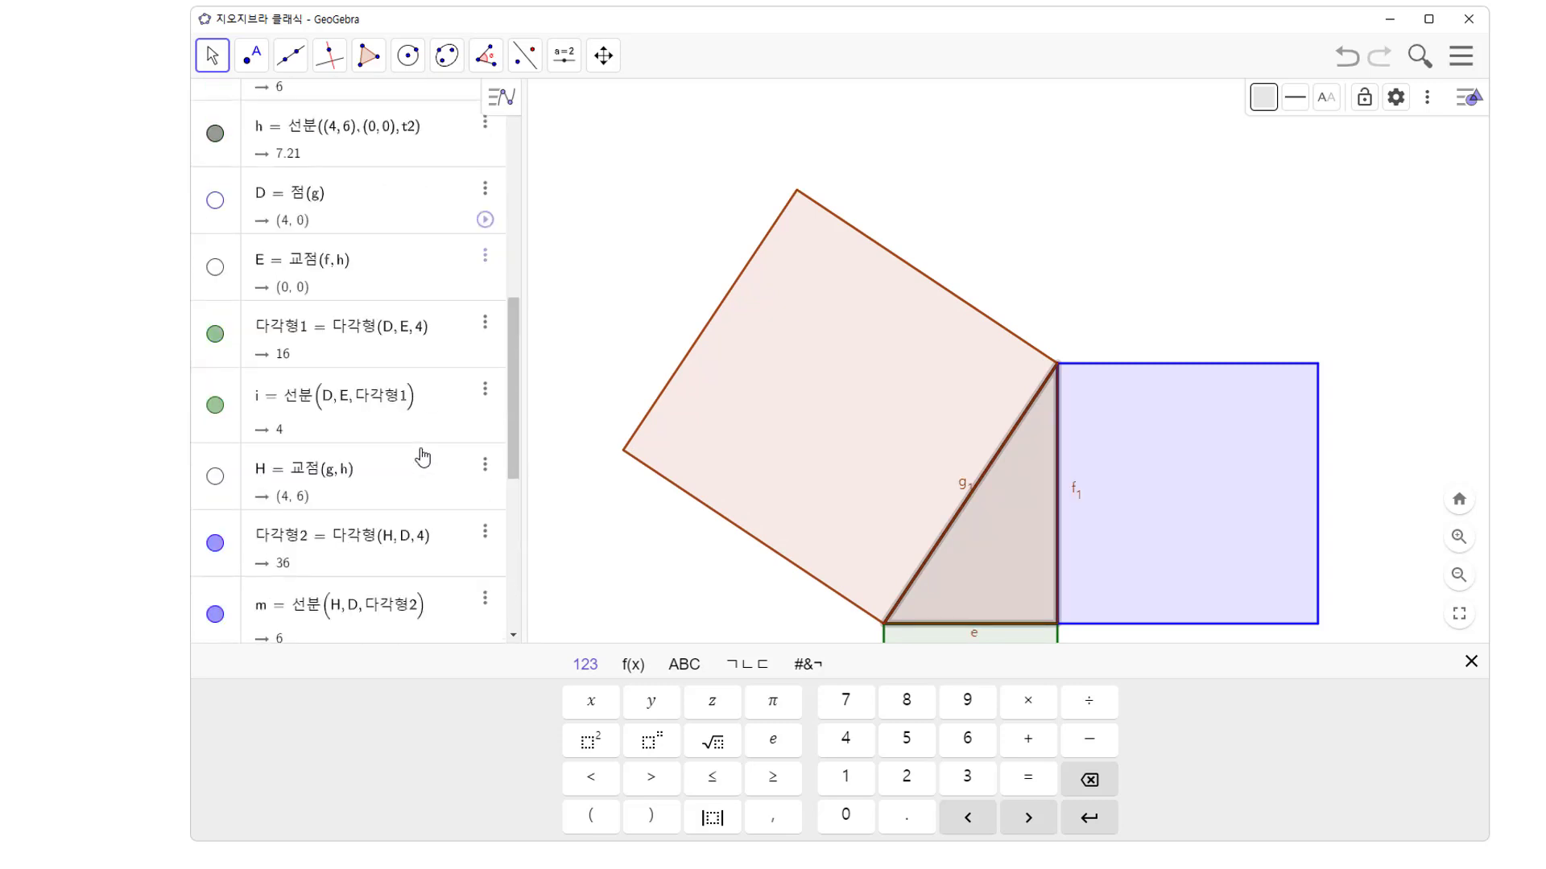
pyautogui.click(1008, 528)
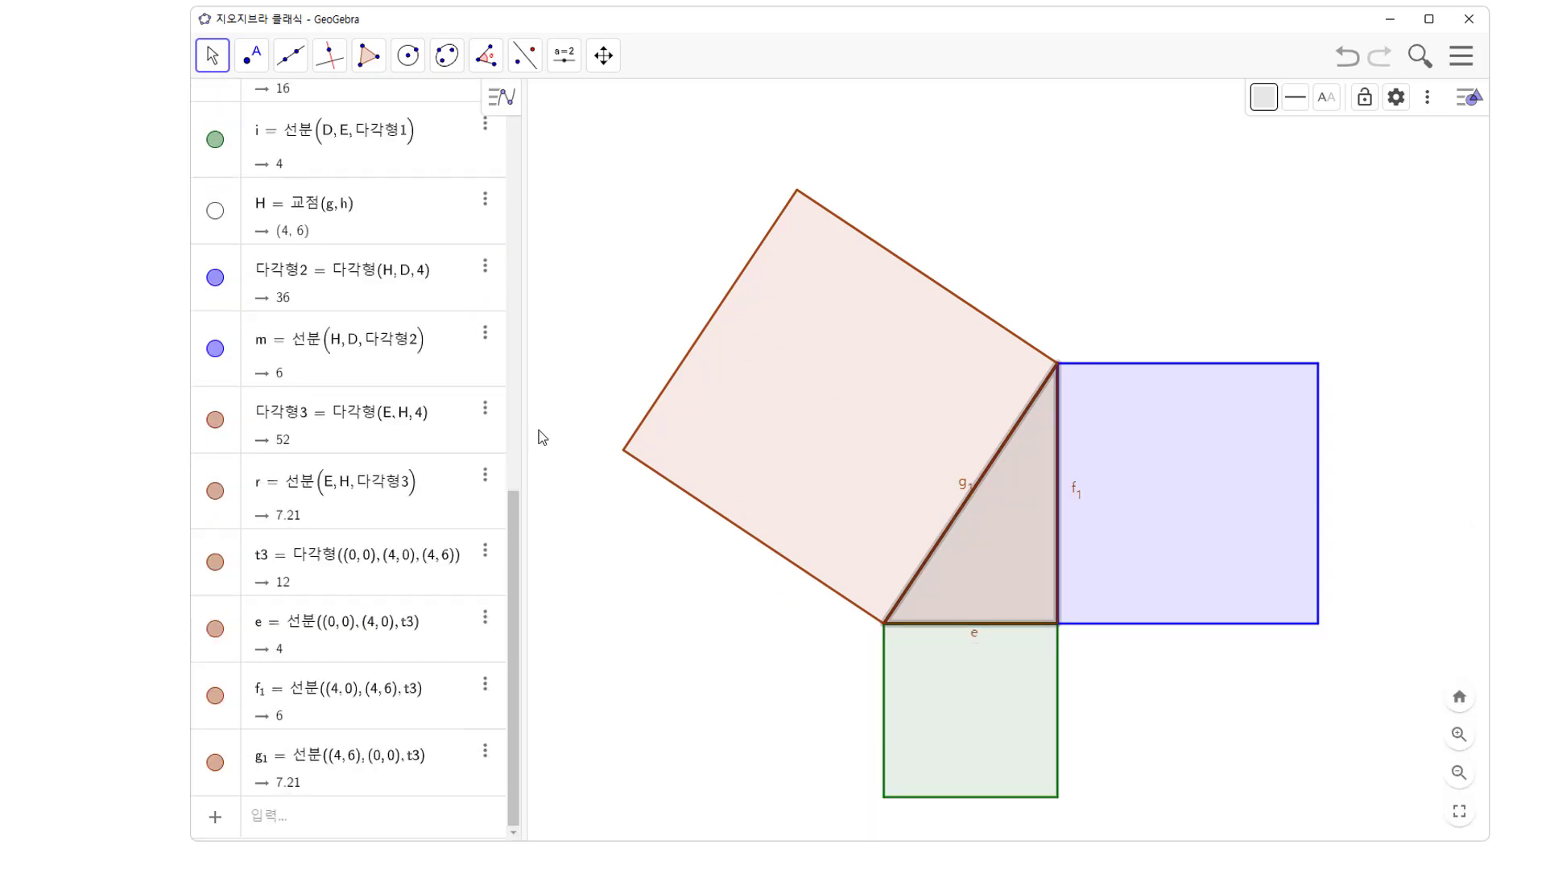
pyautogui.scroll(6, 371, 436)
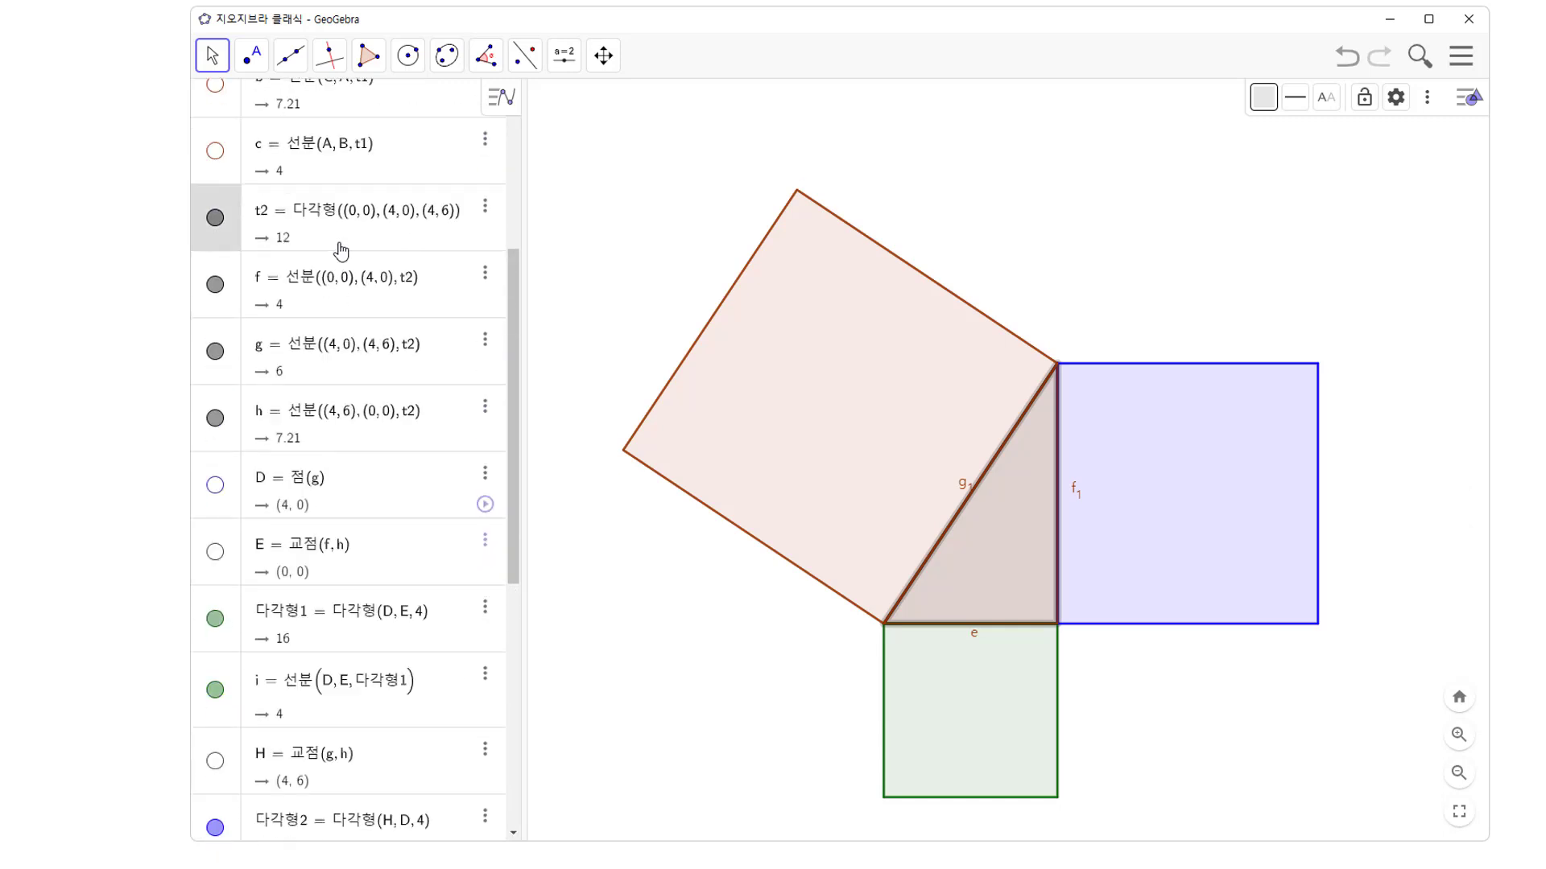
pyautogui.click(485, 206)
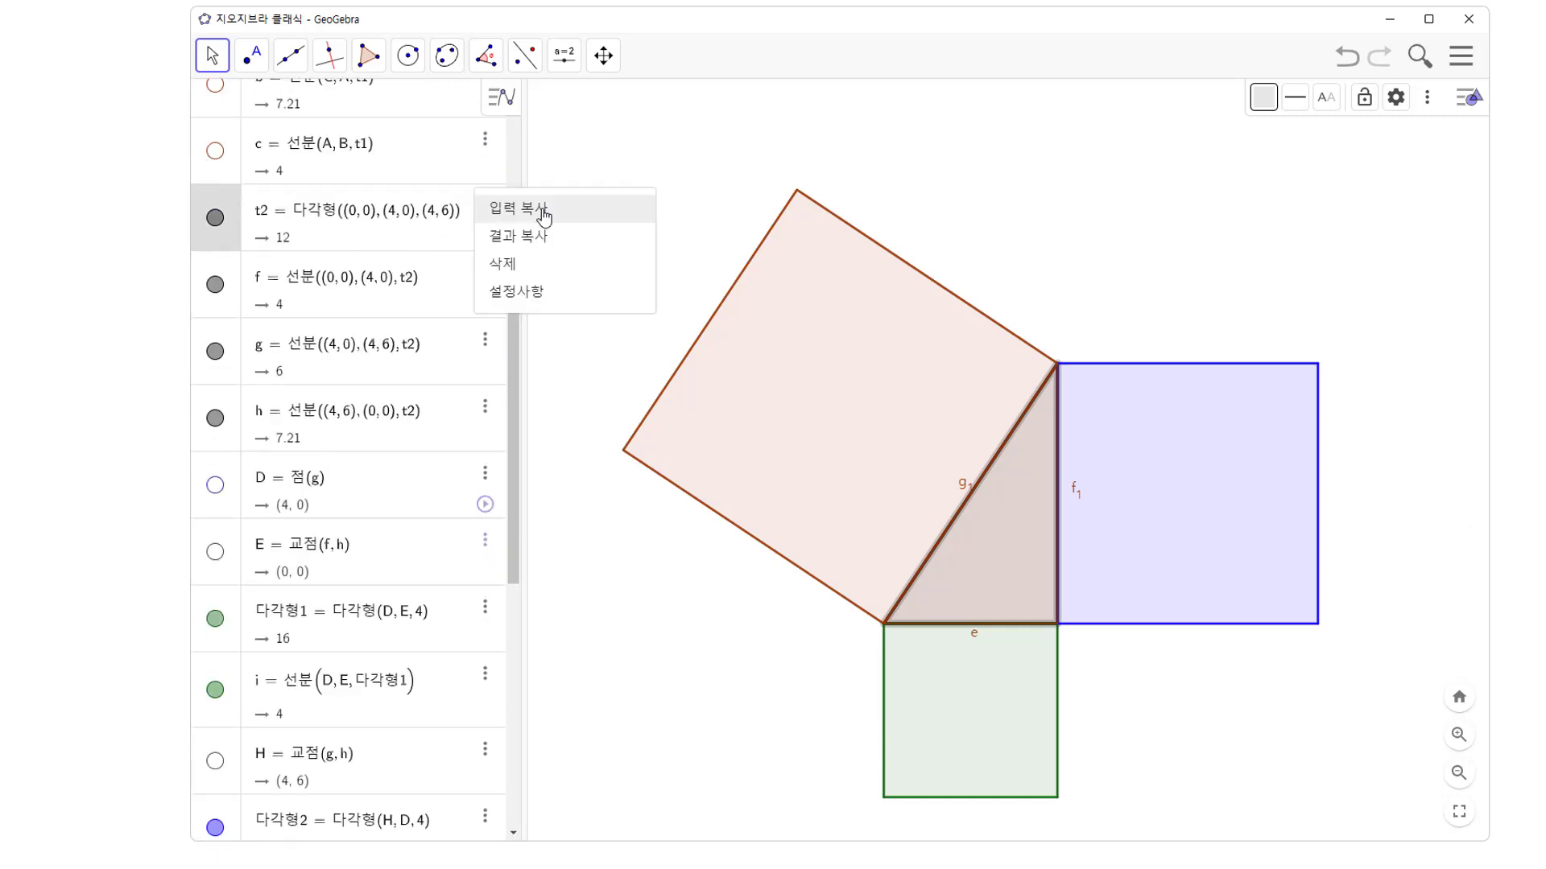
pyautogui.click(517, 209)
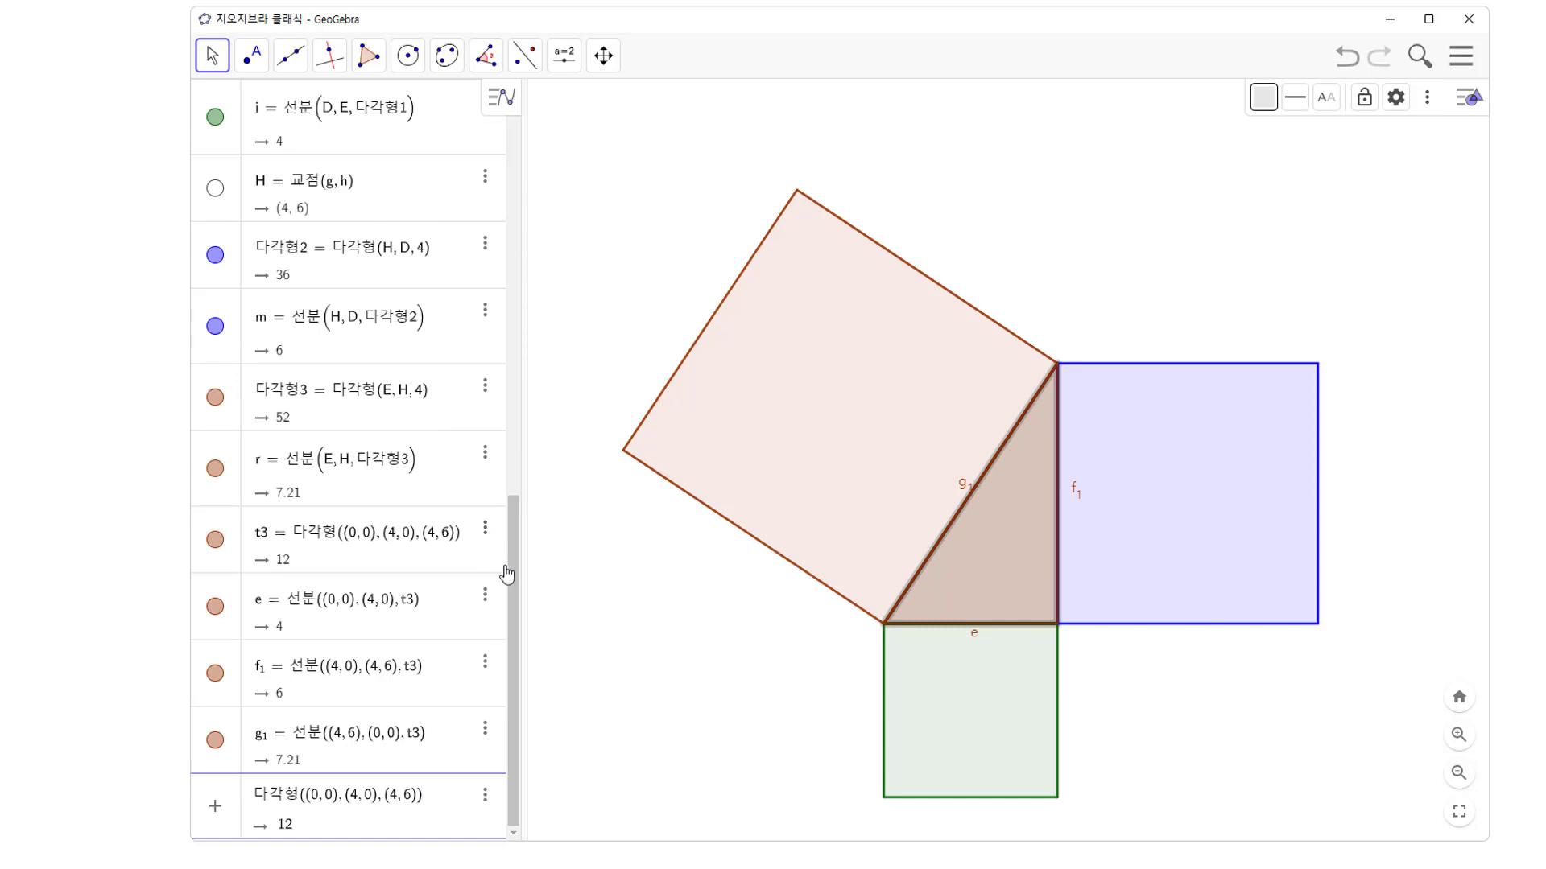
pyautogui.click(433, 816)
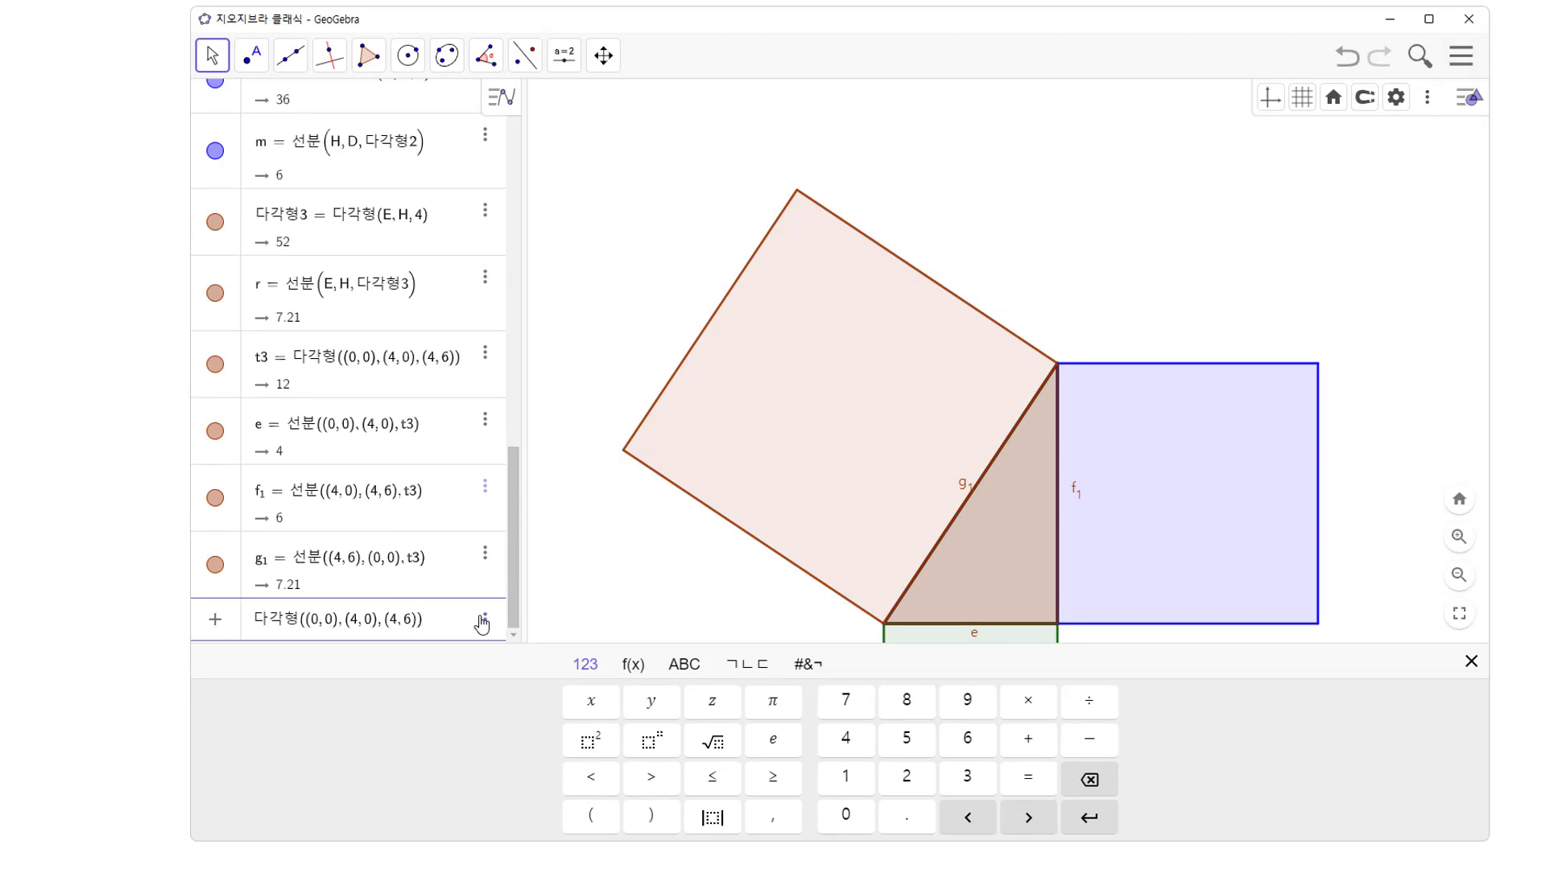
pyautogui.click(990, 564)
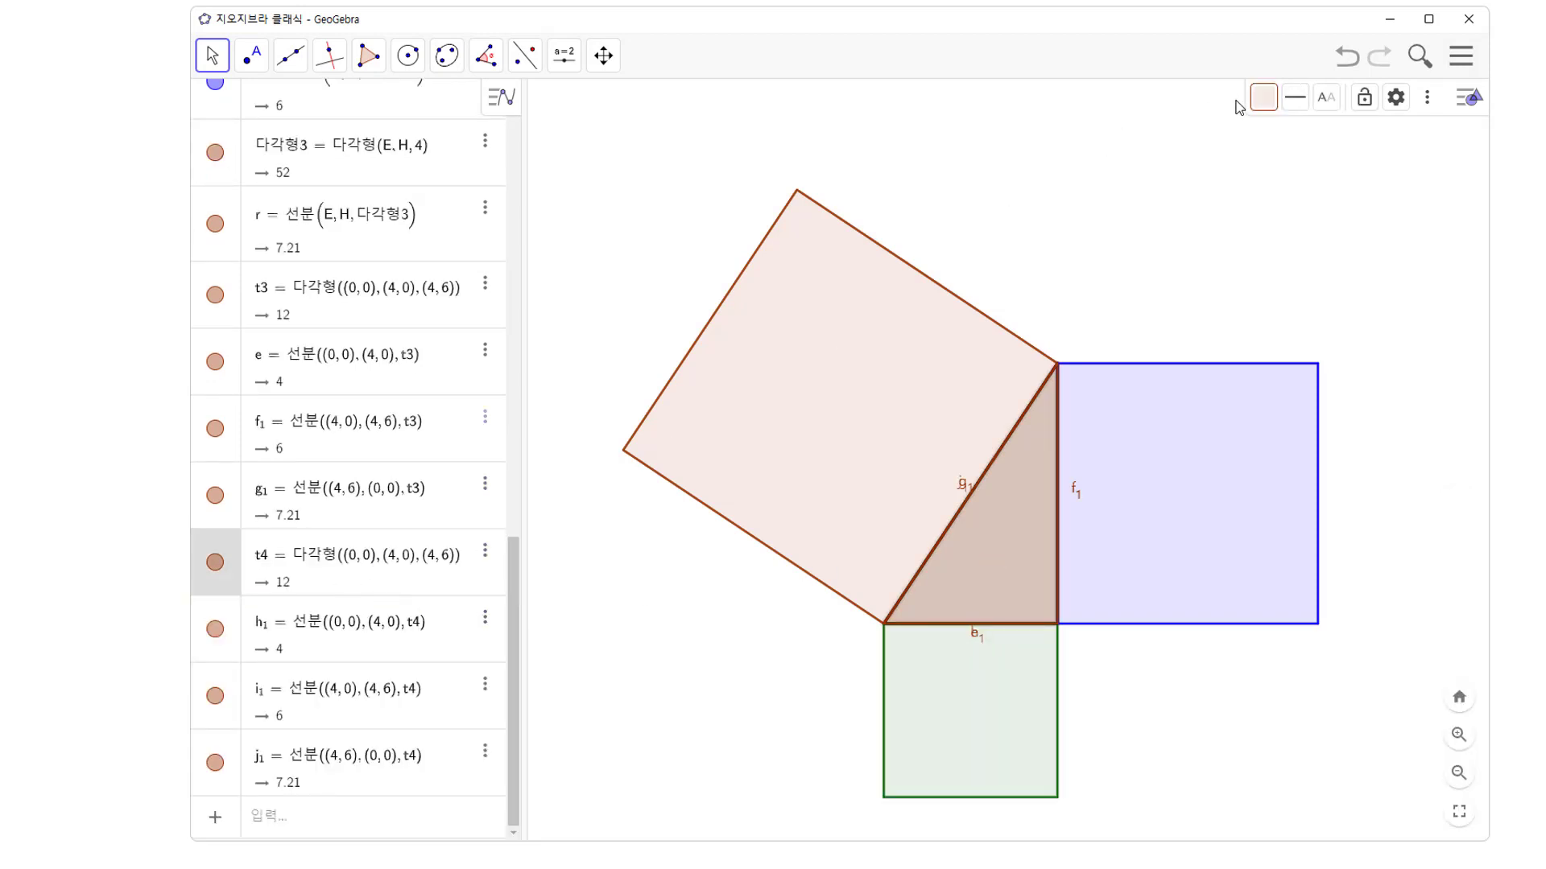
# Step: Change the selected duplicate triangle's colour to black, set its line thickness to 7, and deselect it
pyautogui.click(1396, 97)
pyautogui.click(1231, 108)
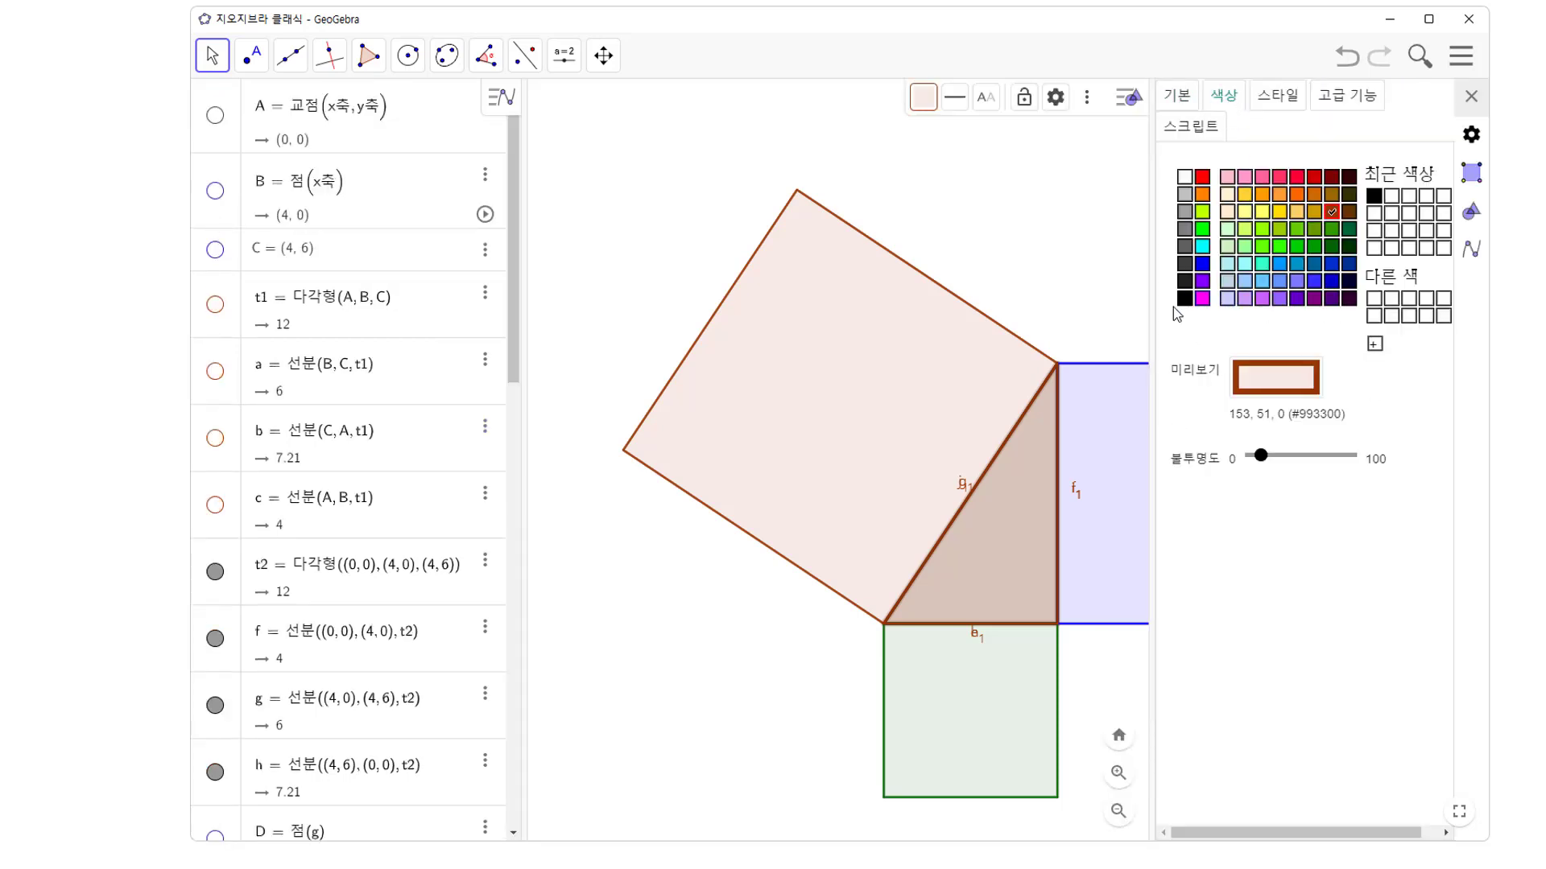
pyautogui.click(1185, 298)
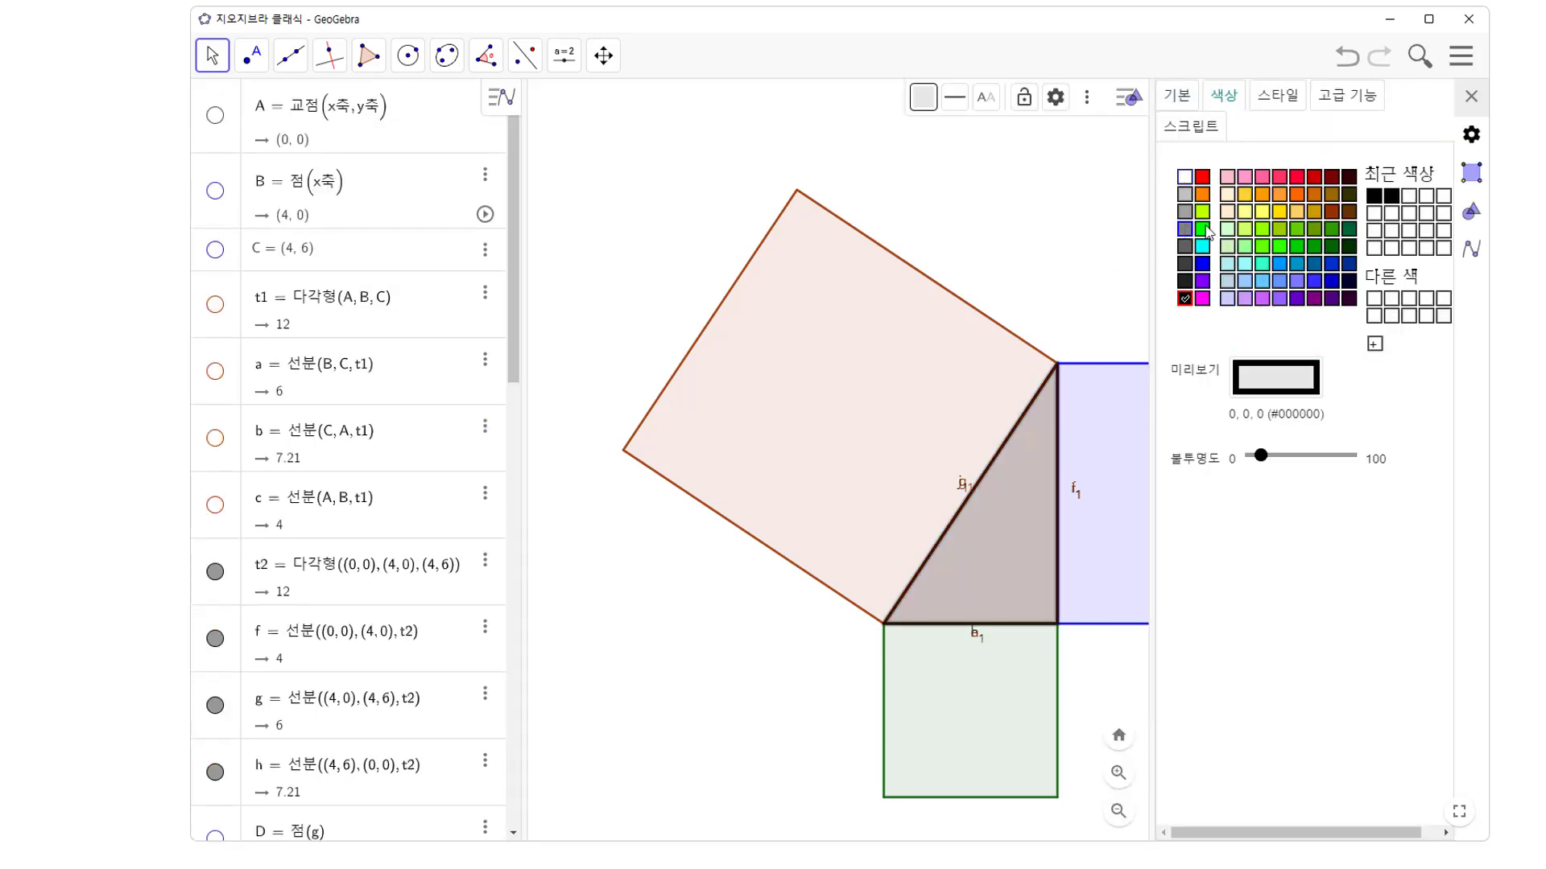
pyautogui.click(1254, 103)
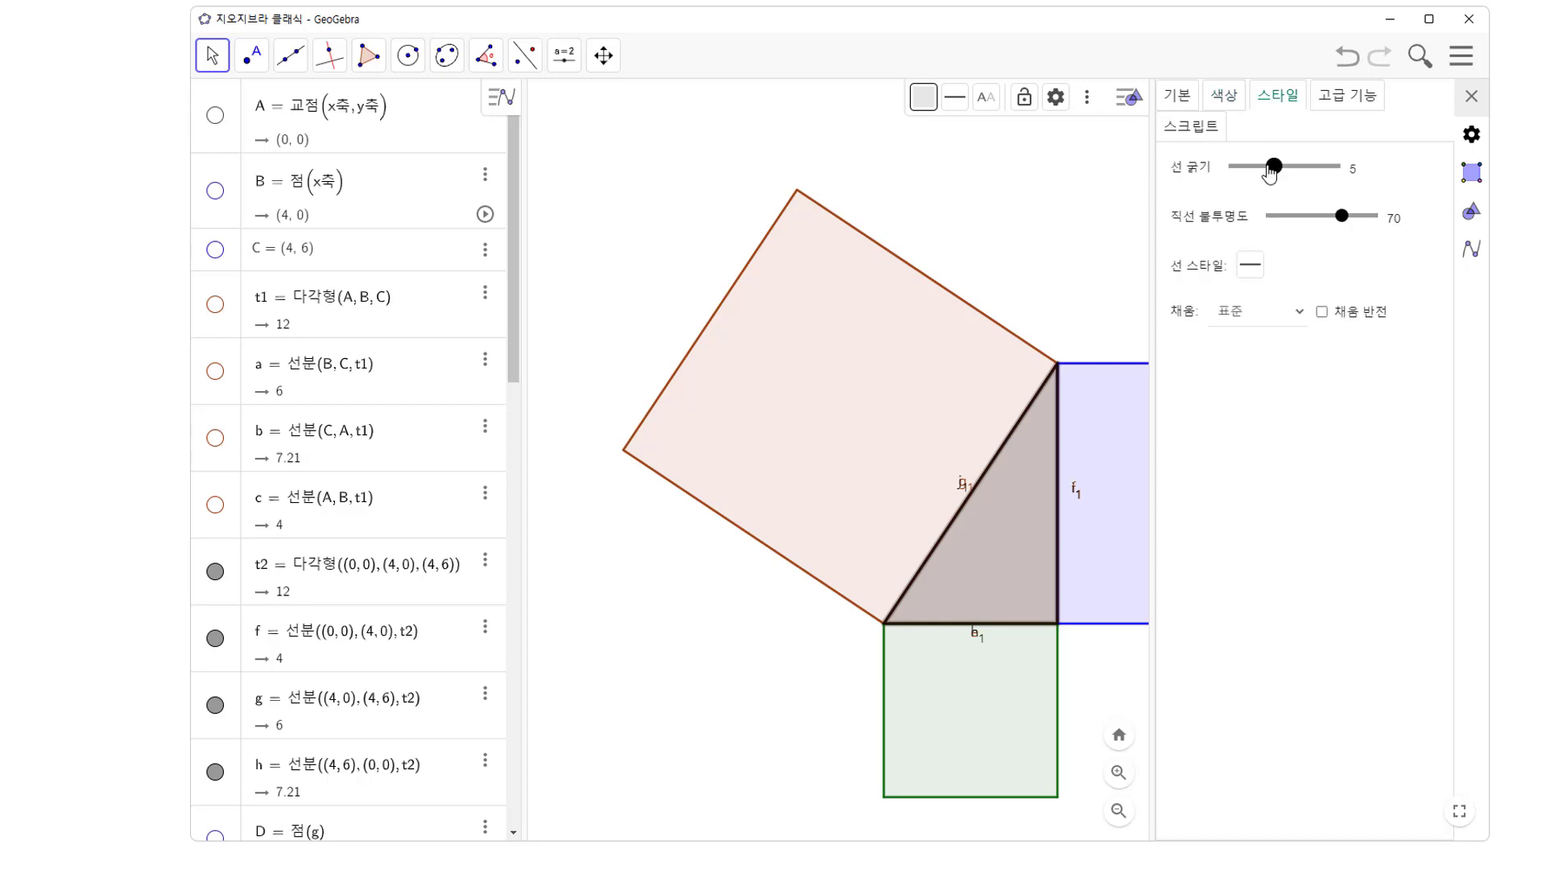
pyautogui.moveTo(1270, 171); pyautogui.dragTo(1288, 169)
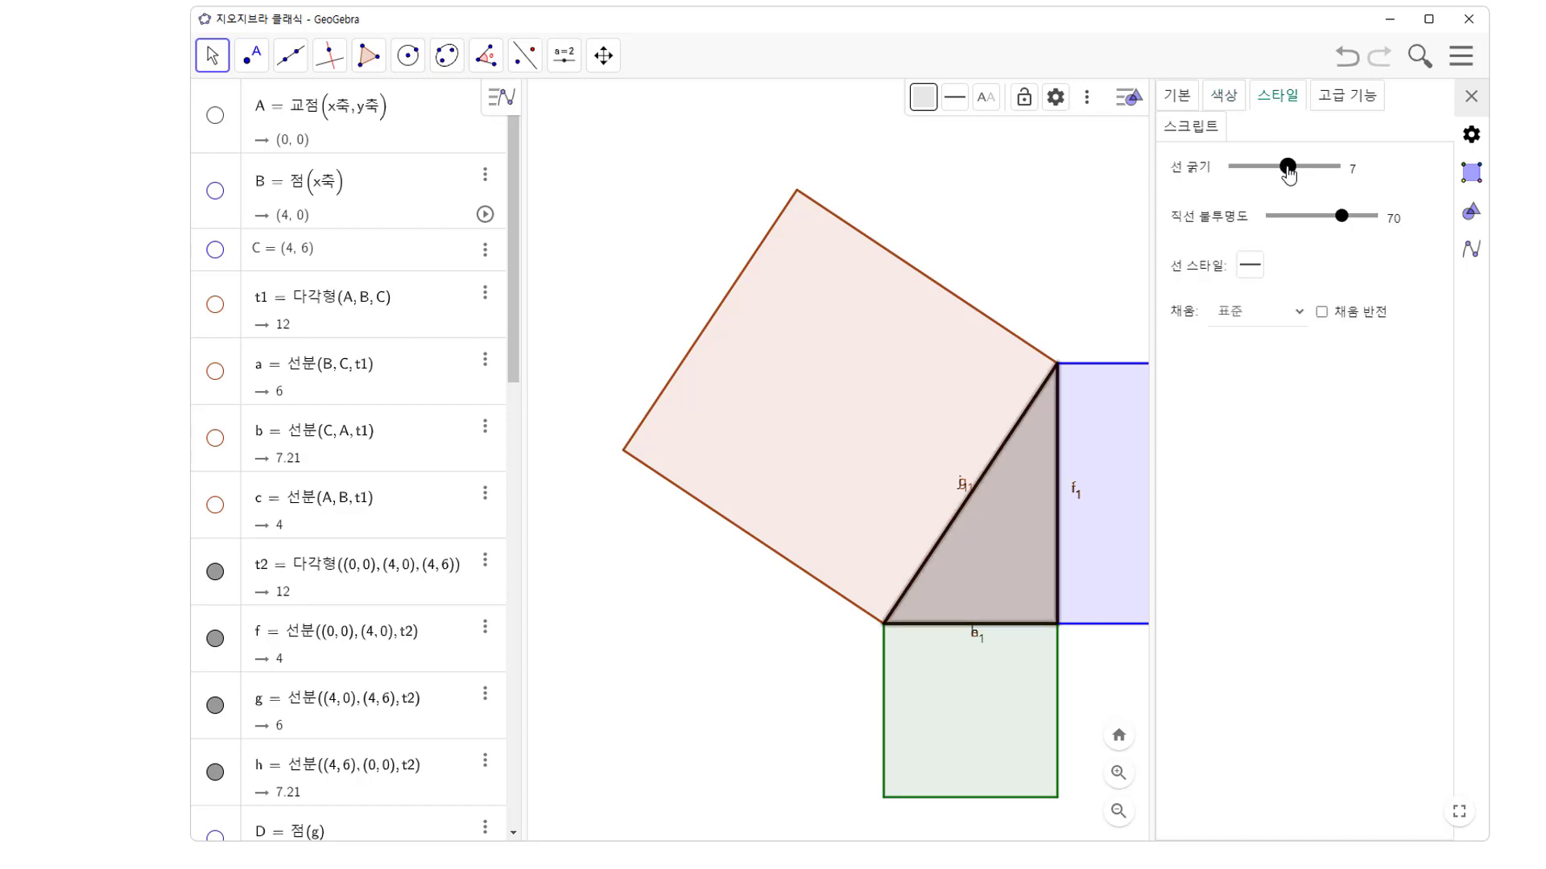
pyautogui.click(729, 695)
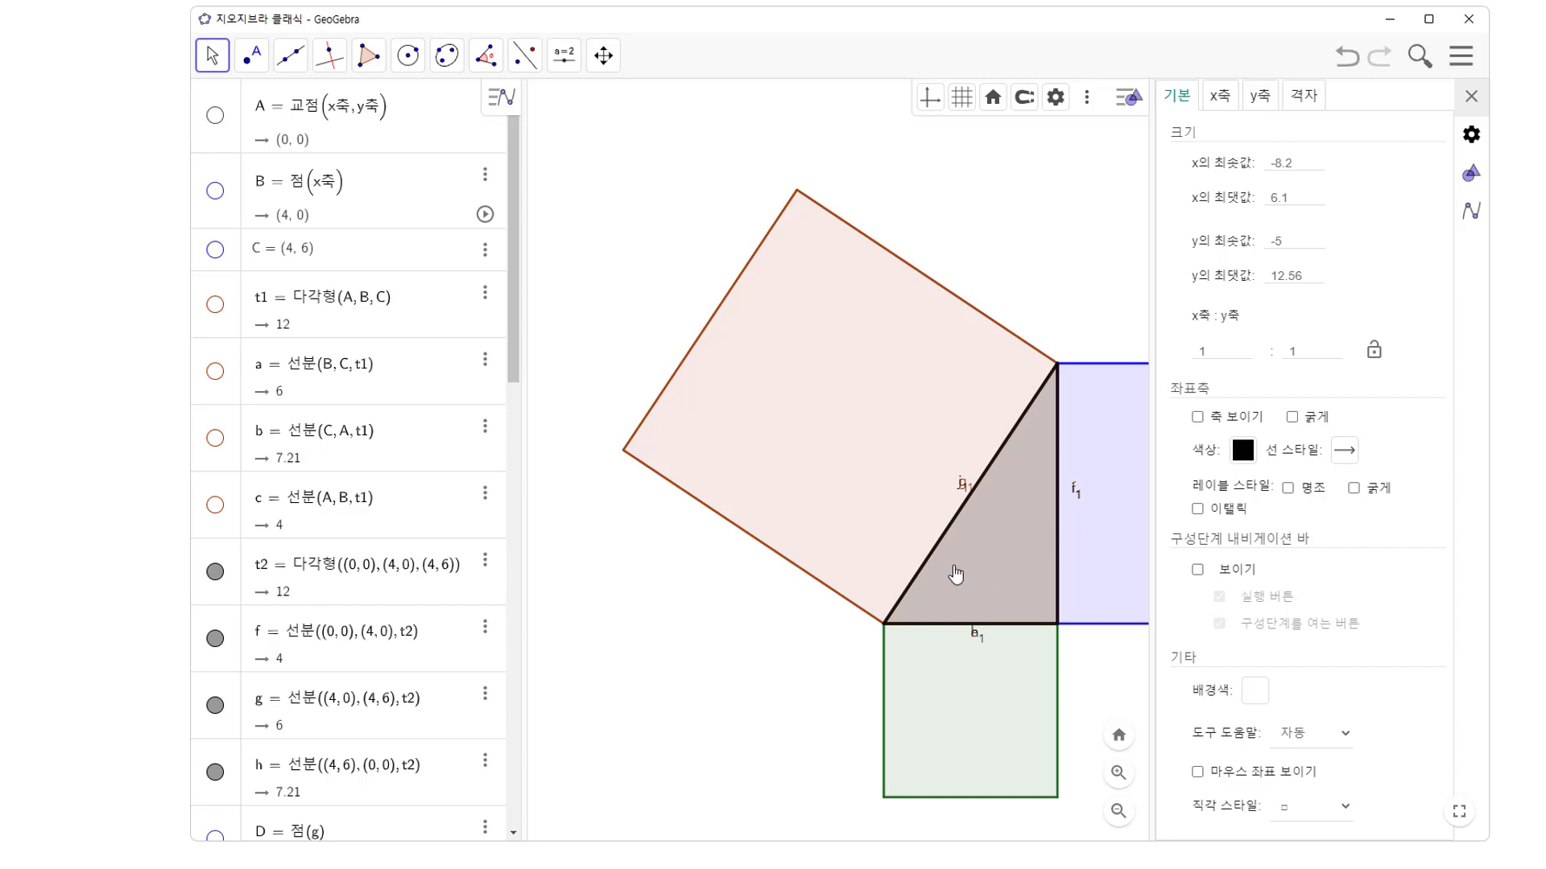
# Step: Set the fill opacity of the black duplicate triangle to 0 and deselect it
pyautogui.click(994, 573)
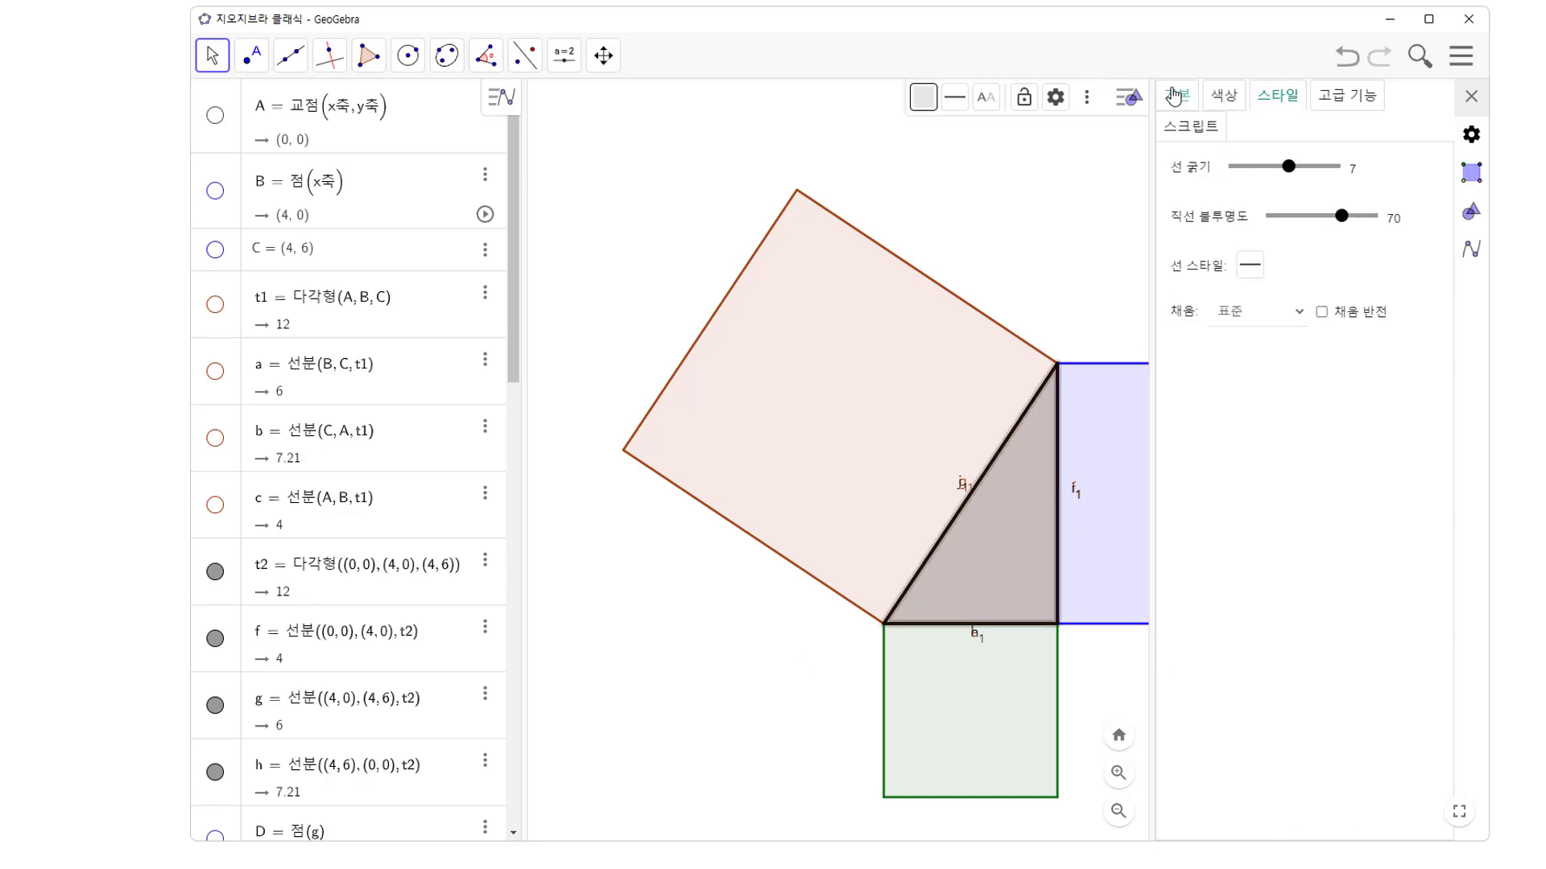
pyautogui.click(1223, 95)
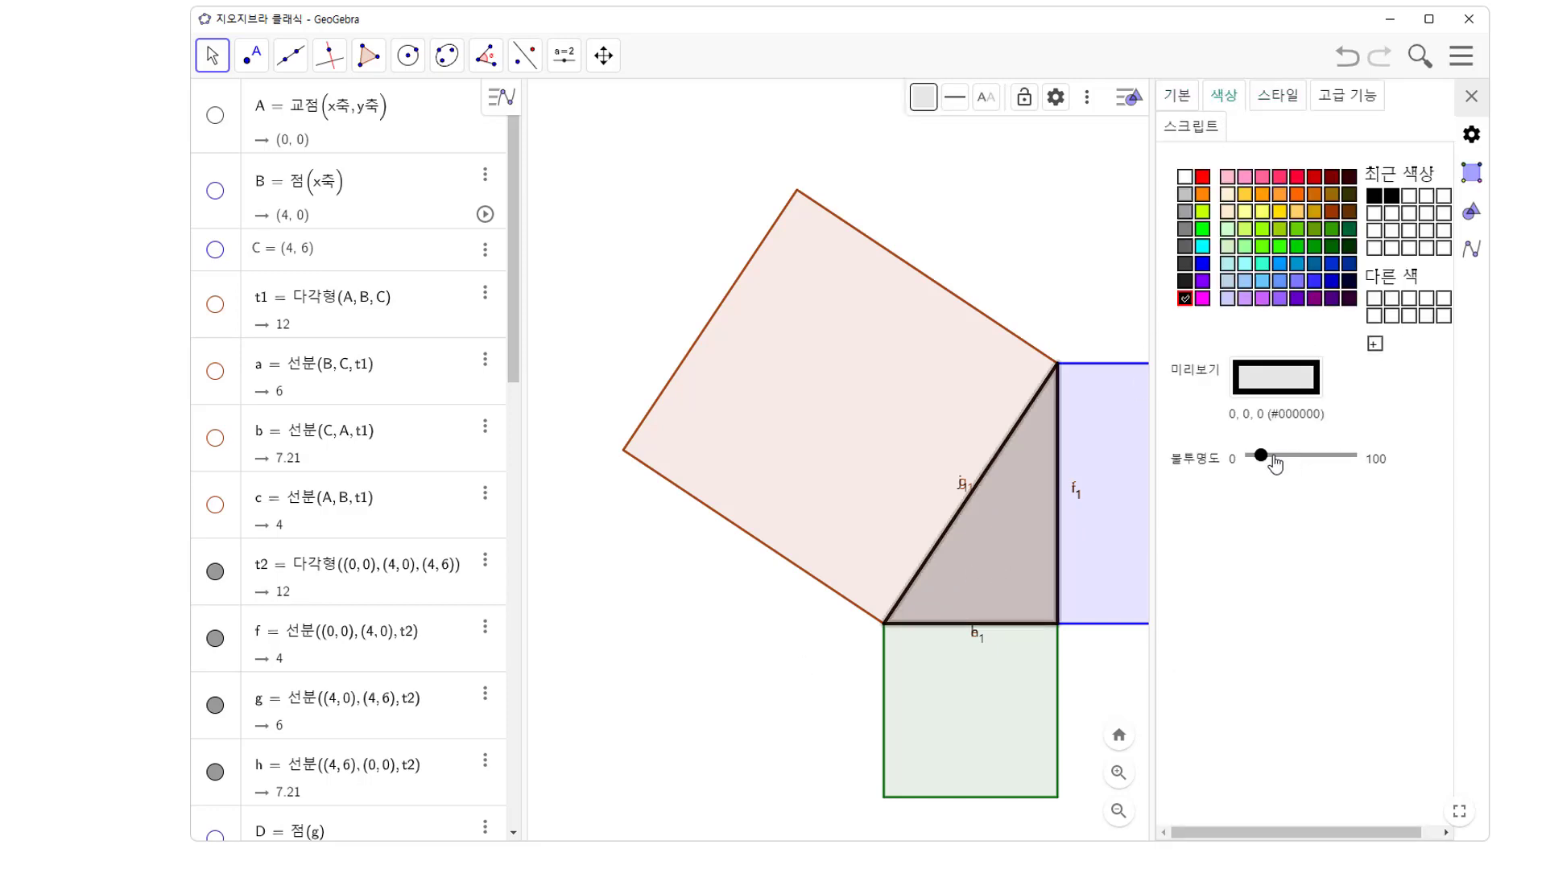
pyautogui.moveTo(1261, 456)
pyautogui.mouseDown()
pyautogui.moveTo(1352, 462)
pyautogui.moveTo(1249, 459)
pyautogui.mouseUp()
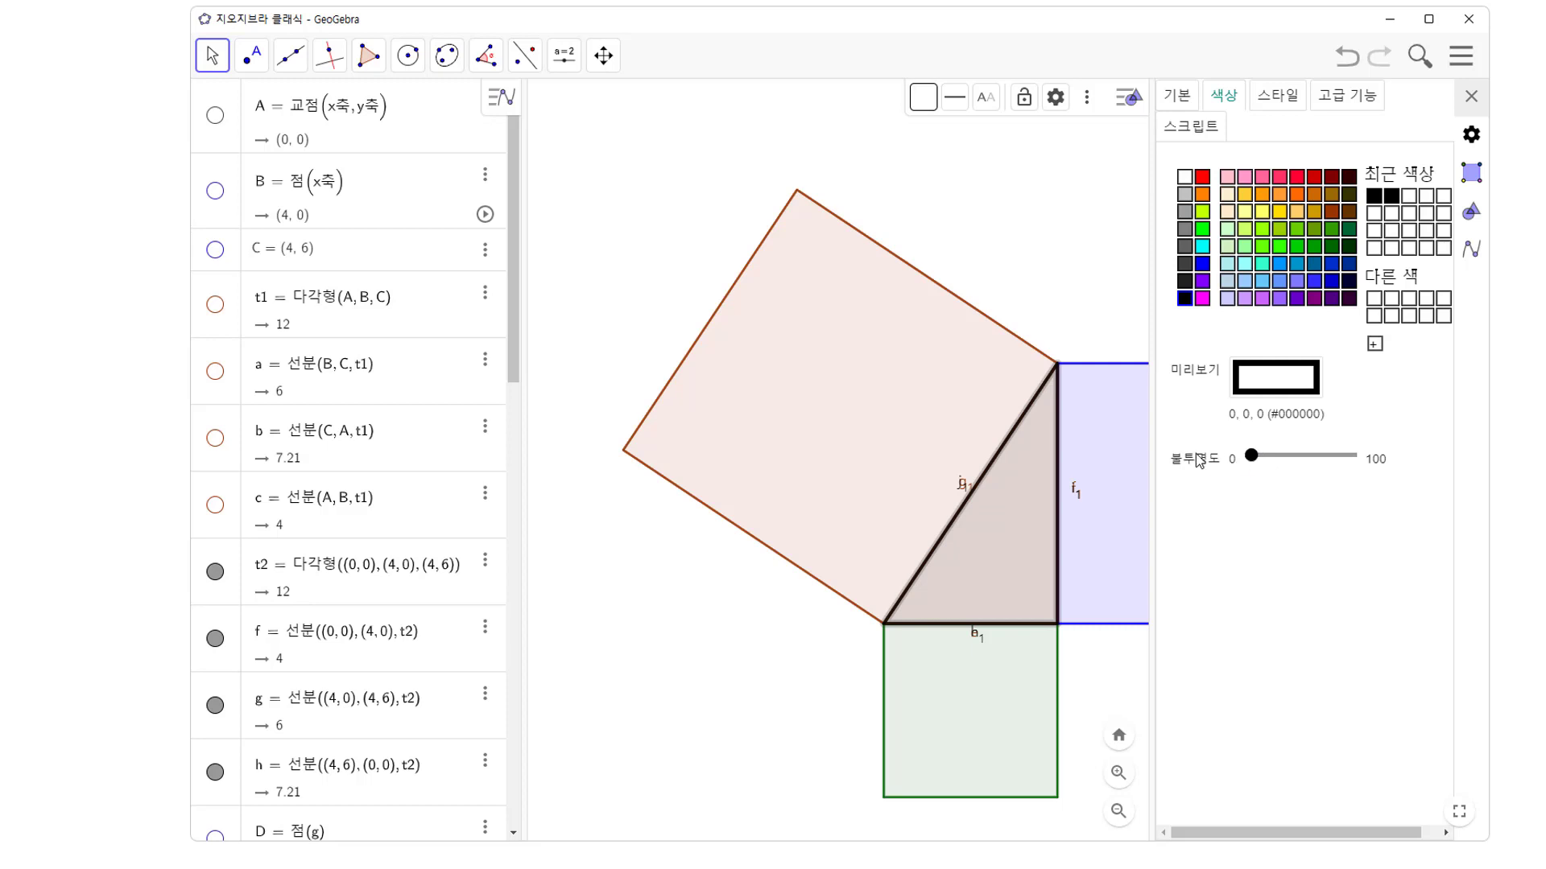
pyautogui.click(721, 651)
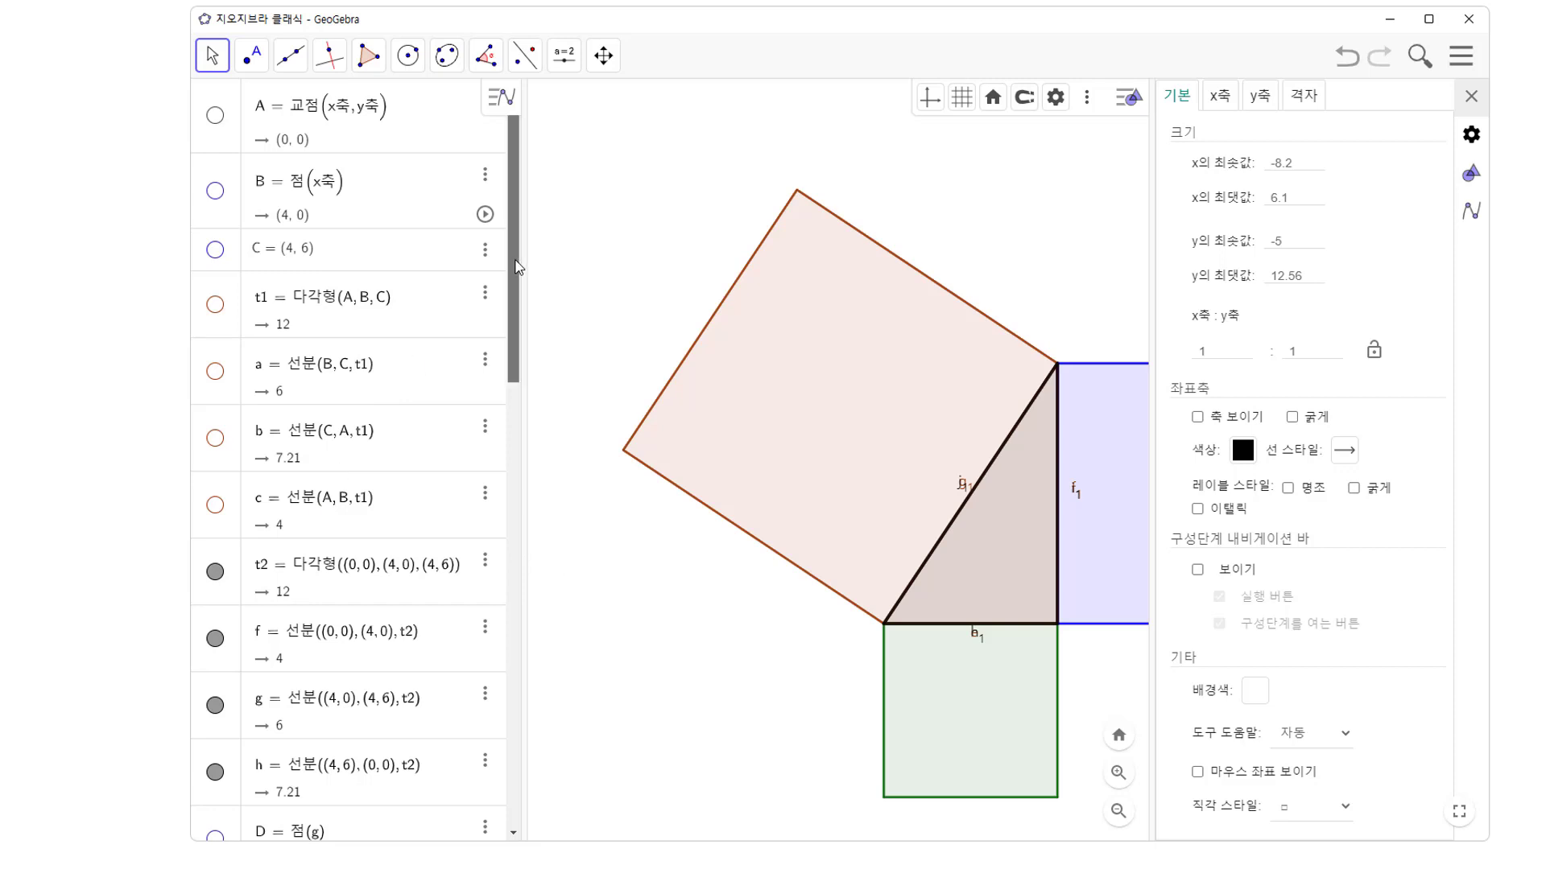
pyautogui.click(369, 314)
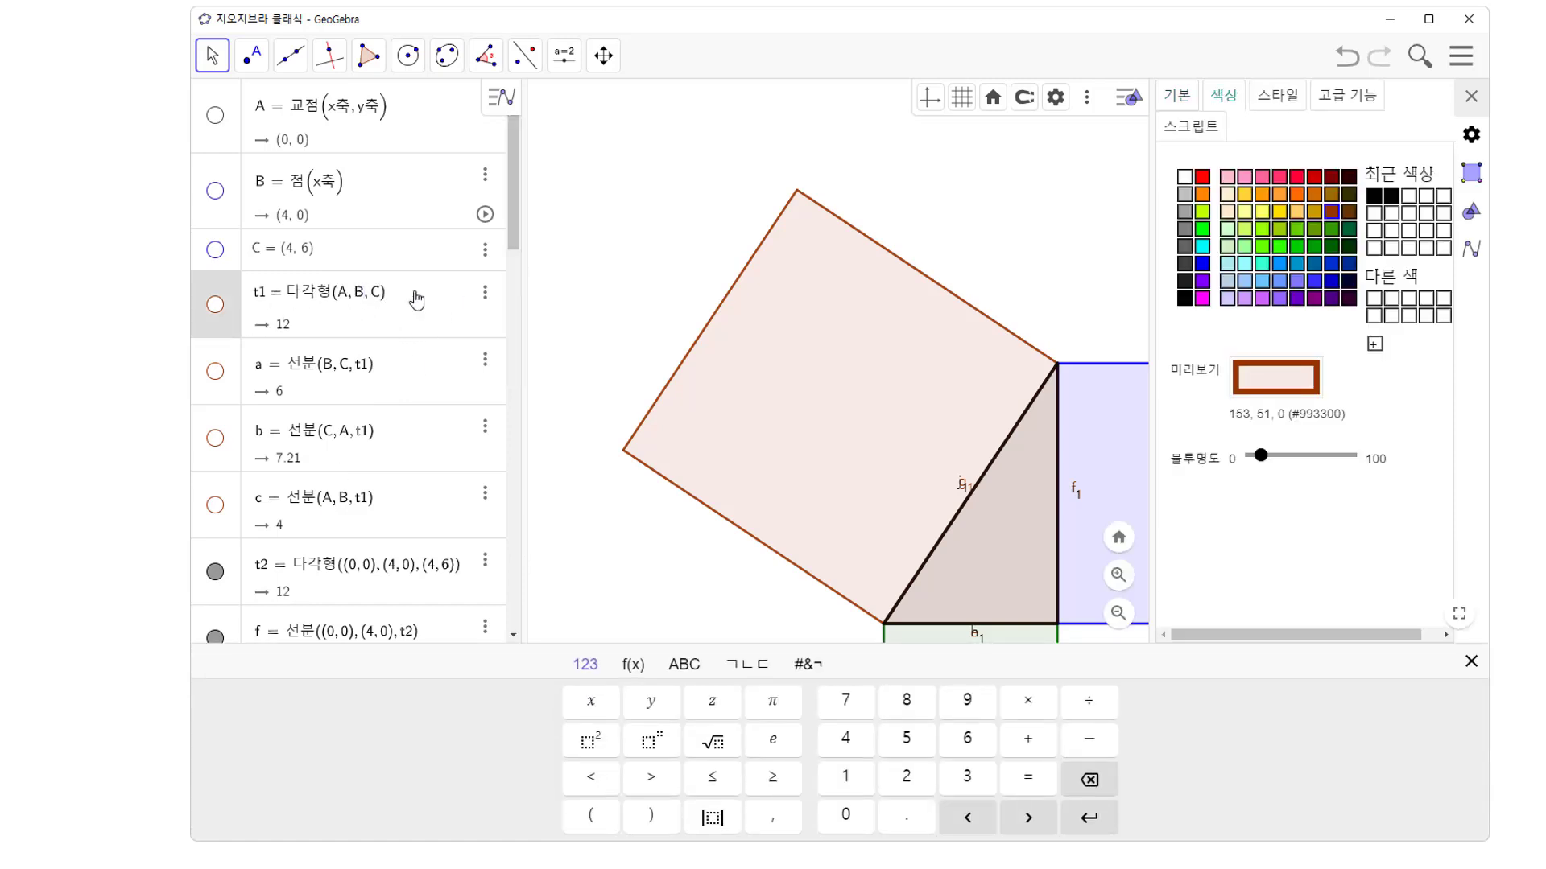
pyautogui.click(215, 311)
pyautogui.click(215, 306)
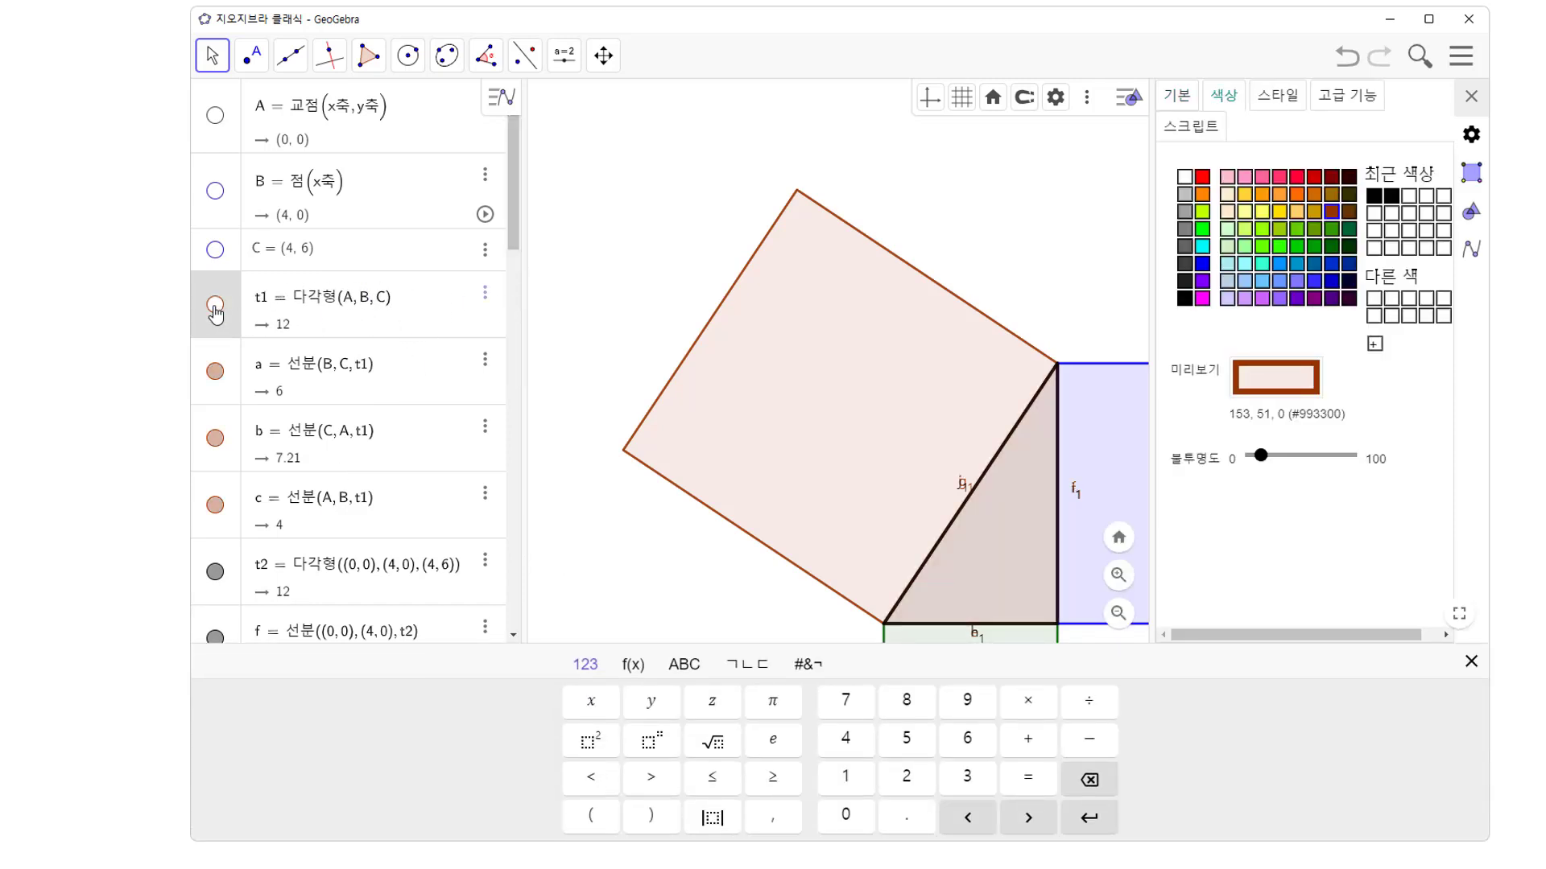
pyautogui.moveTo(515, 239); pyautogui.dragTo(527, 652)
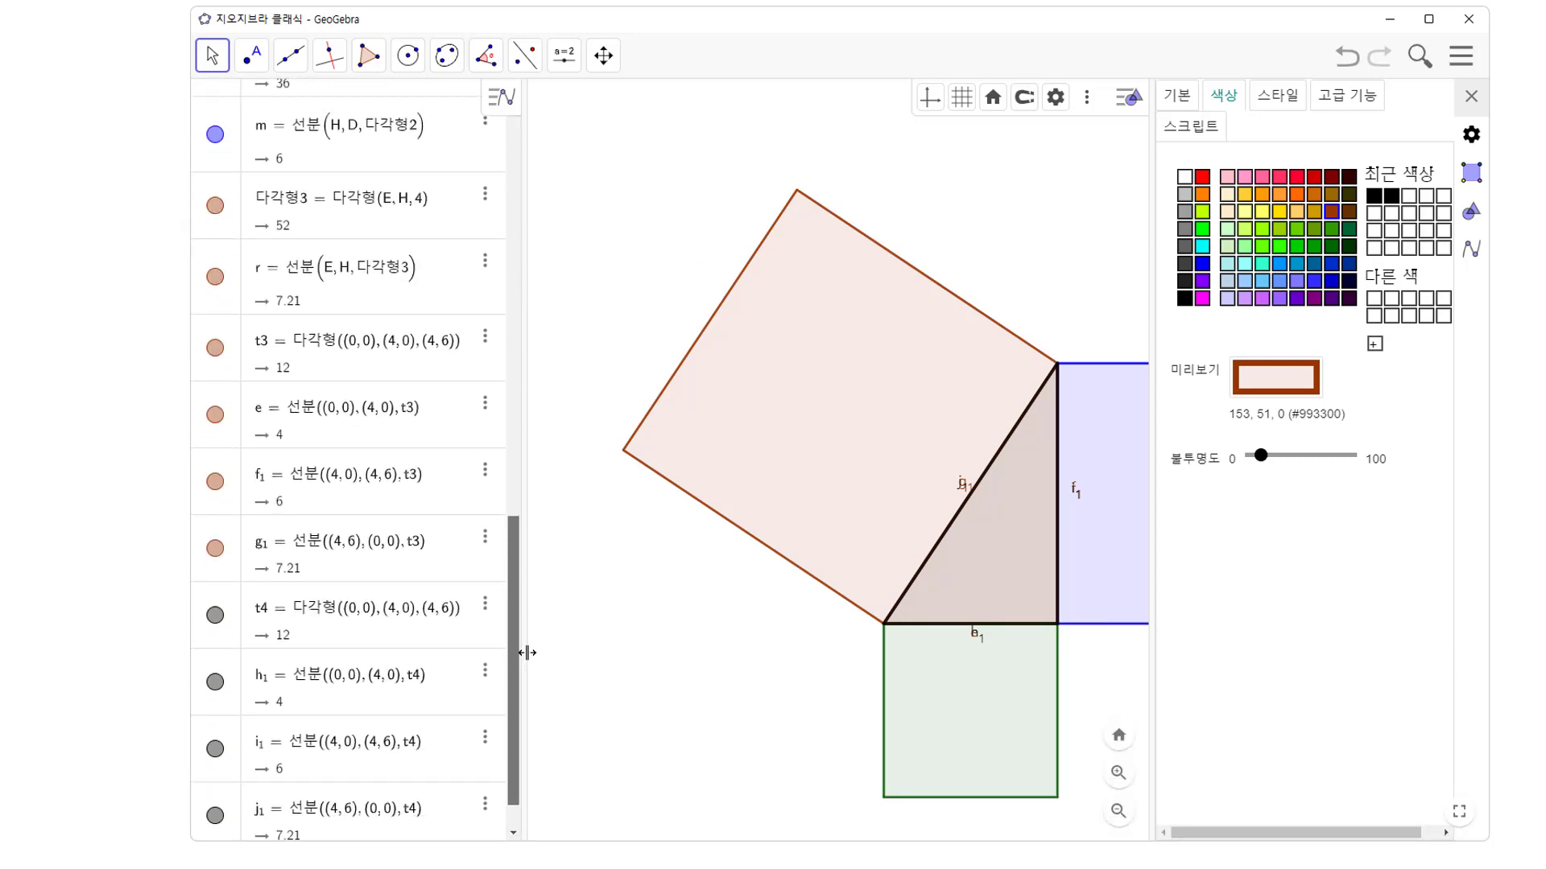
pyautogui.click(743, 634)
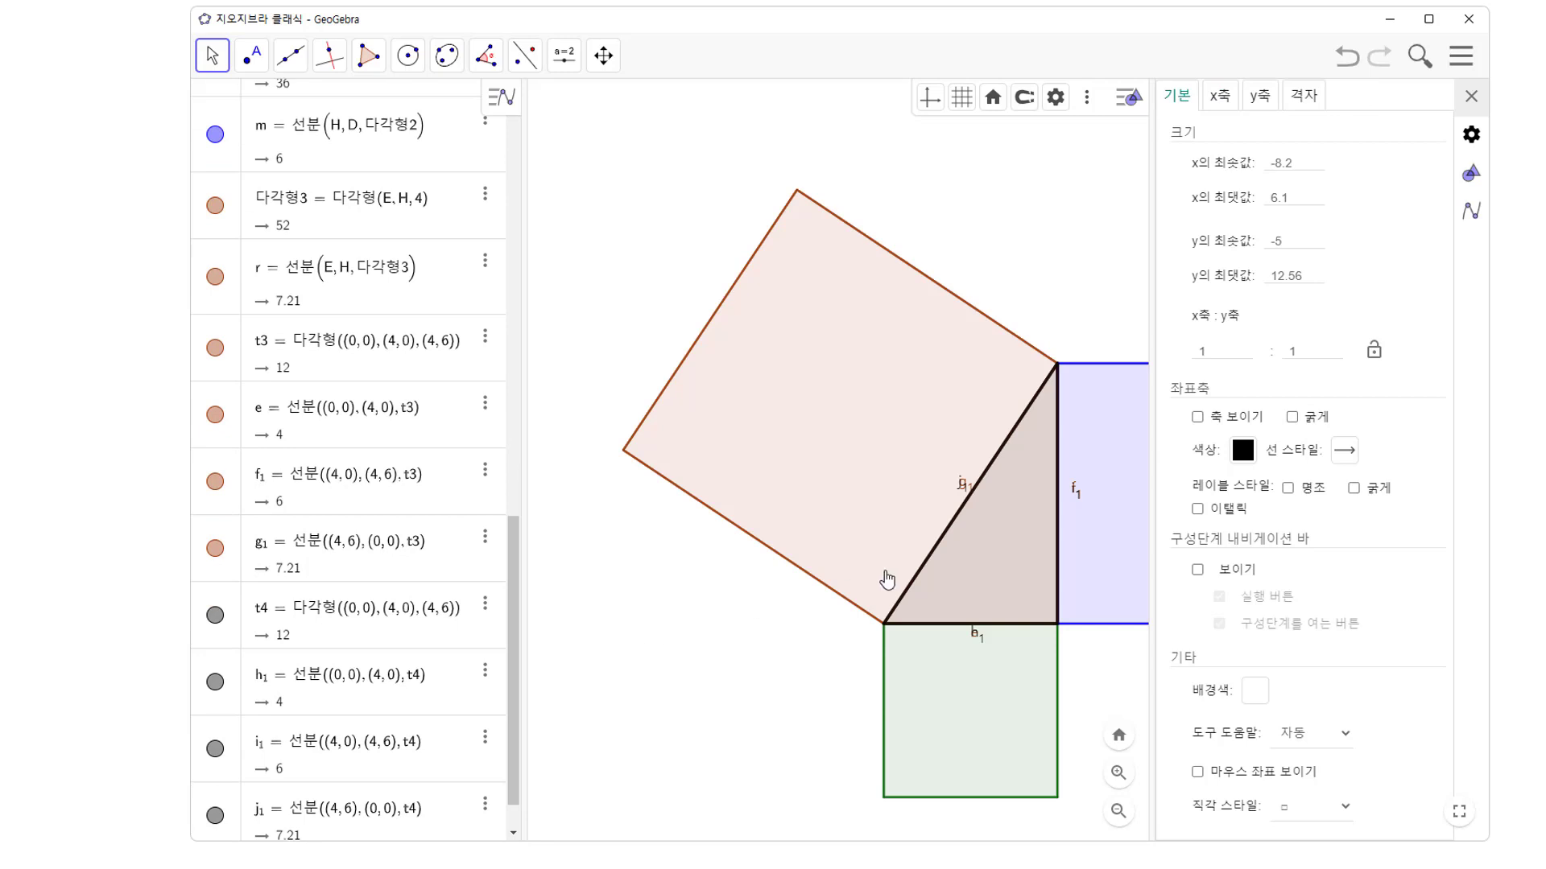
# Step: Hide the labels of segments h₁, i₁ and j₁, the sides of triangle t4
pyautogui.scroll(-1, 505, 679)
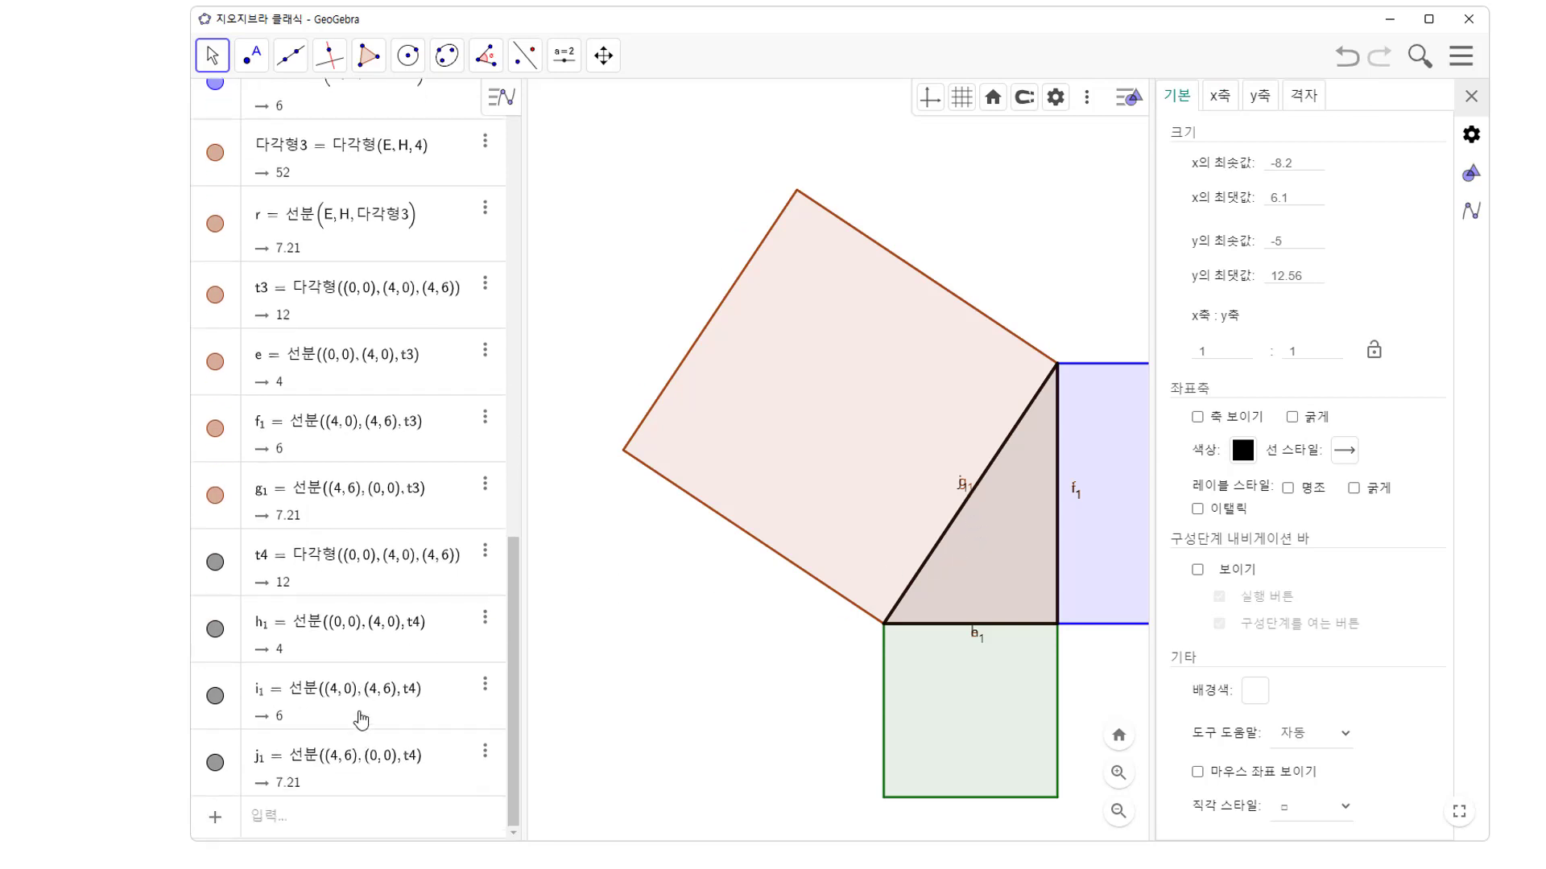
pyautogui.click(912, 476)
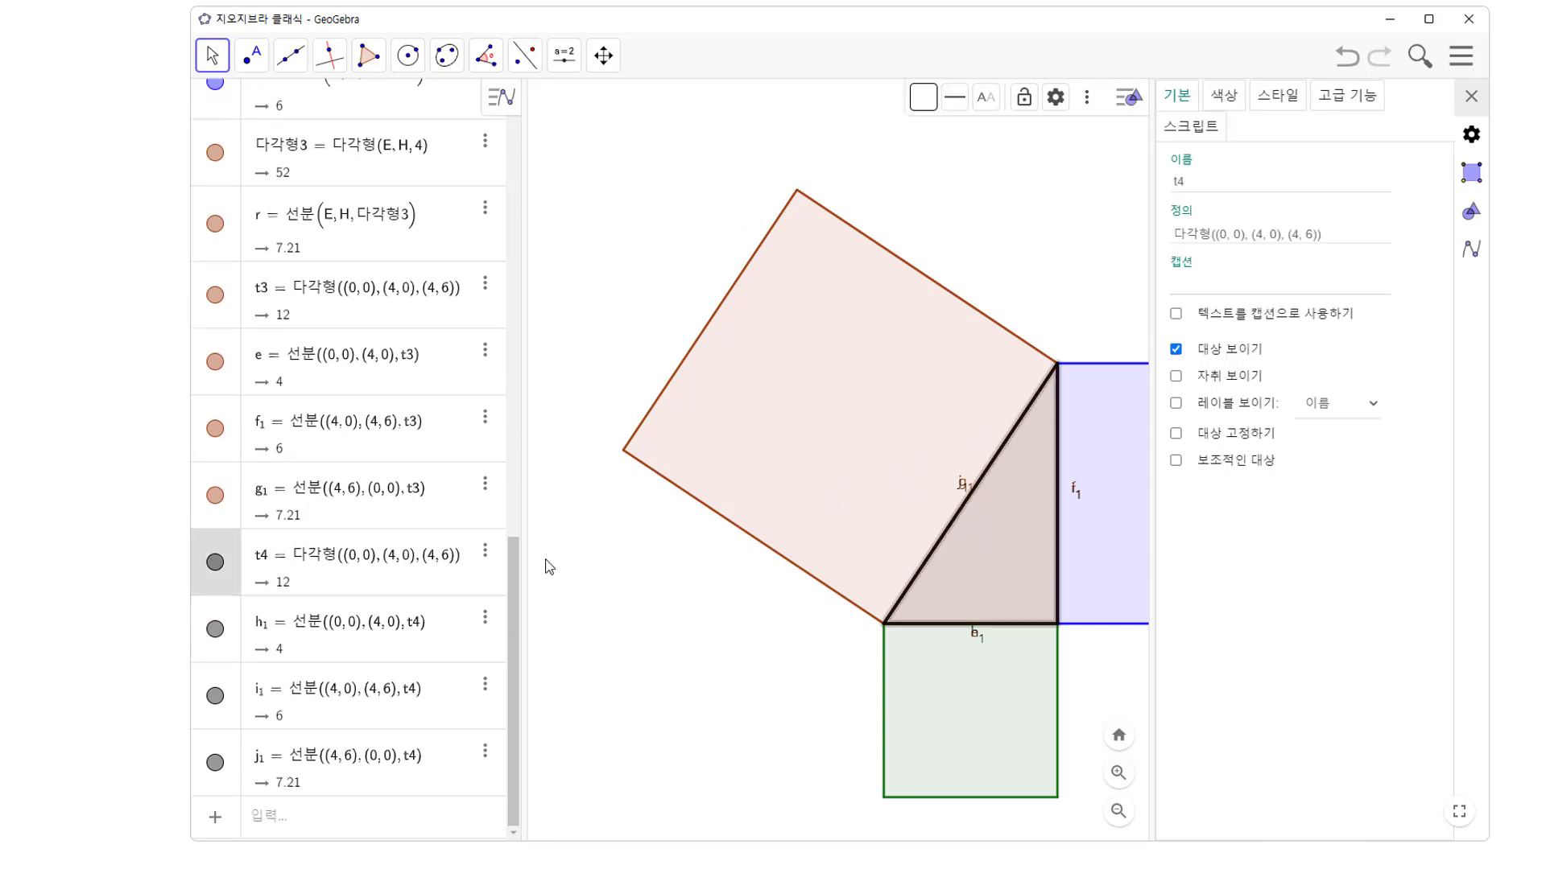
pyautogui.click(373, 625)
pyautogui.click(1175, 402)
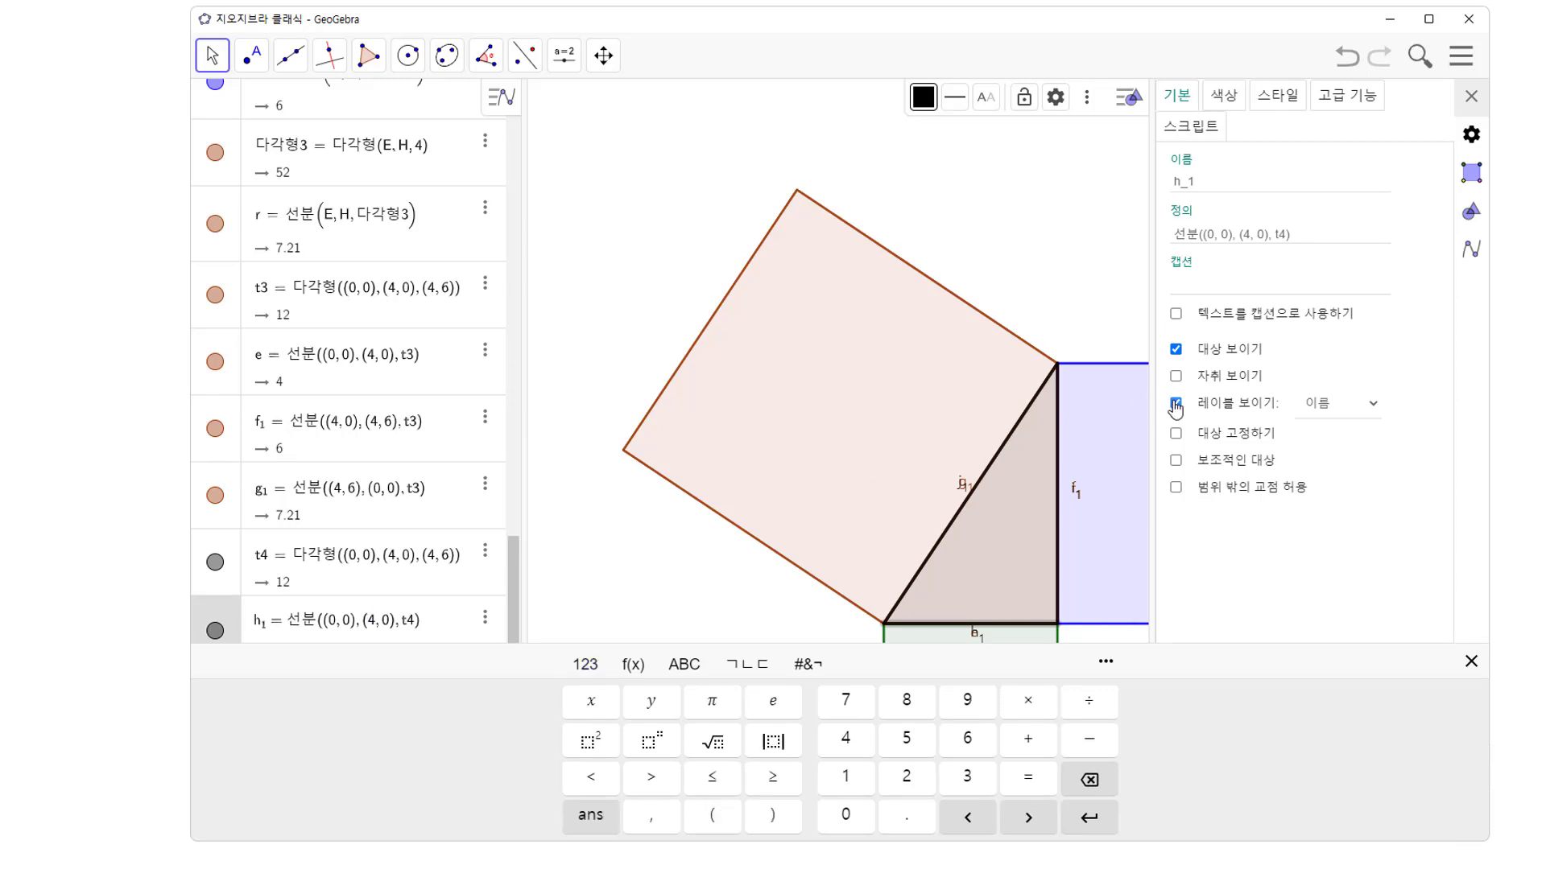
pyautogui.click(1174, 401)
pyautogui.click(335, 706)
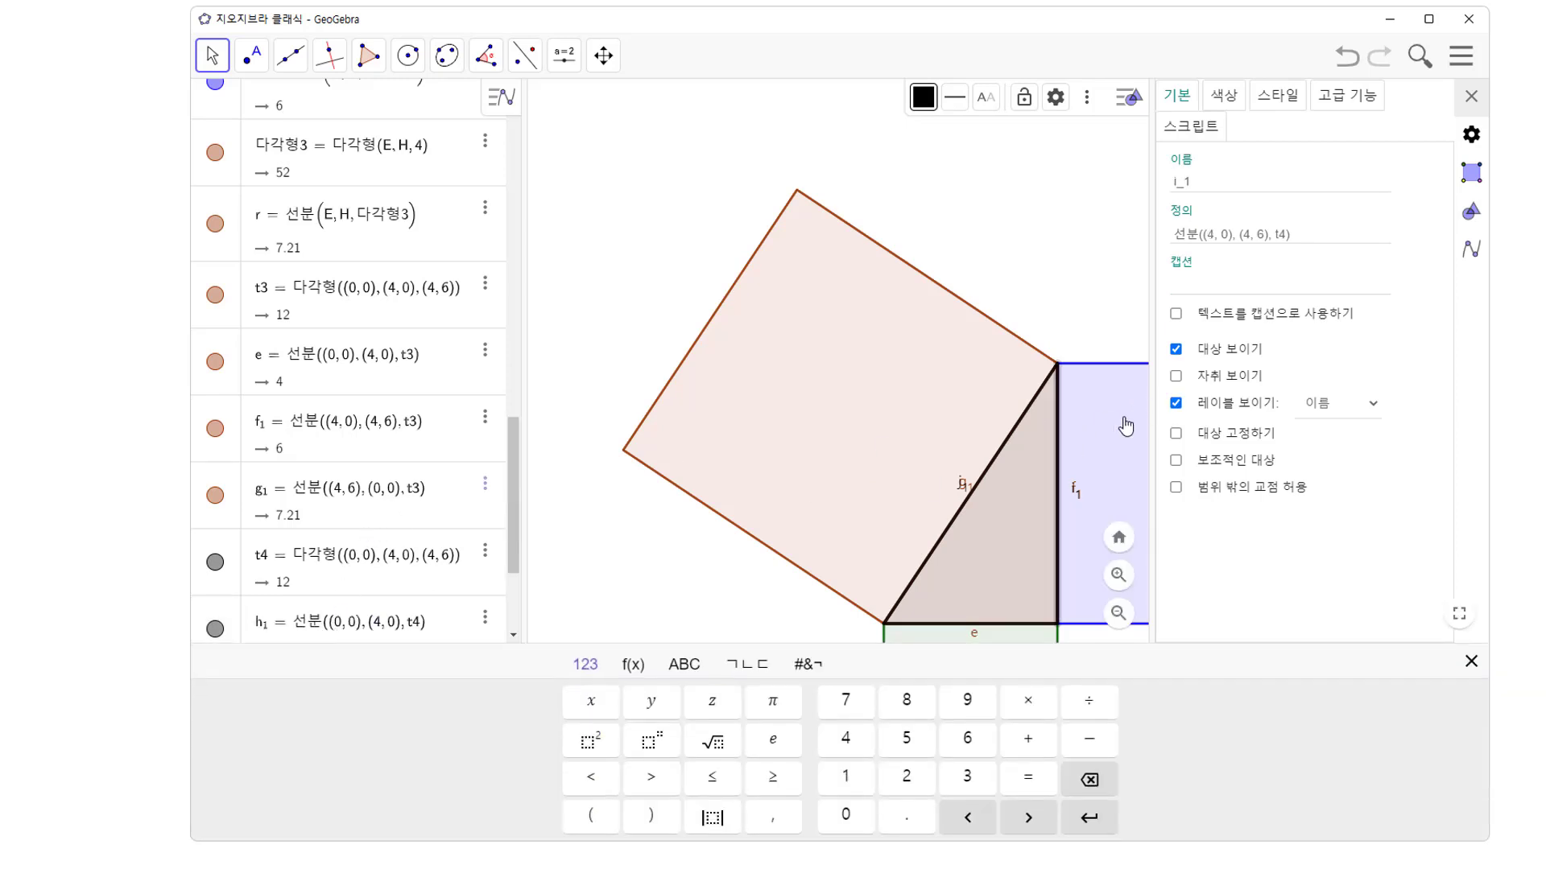
pyautogui.click(1176, 402)
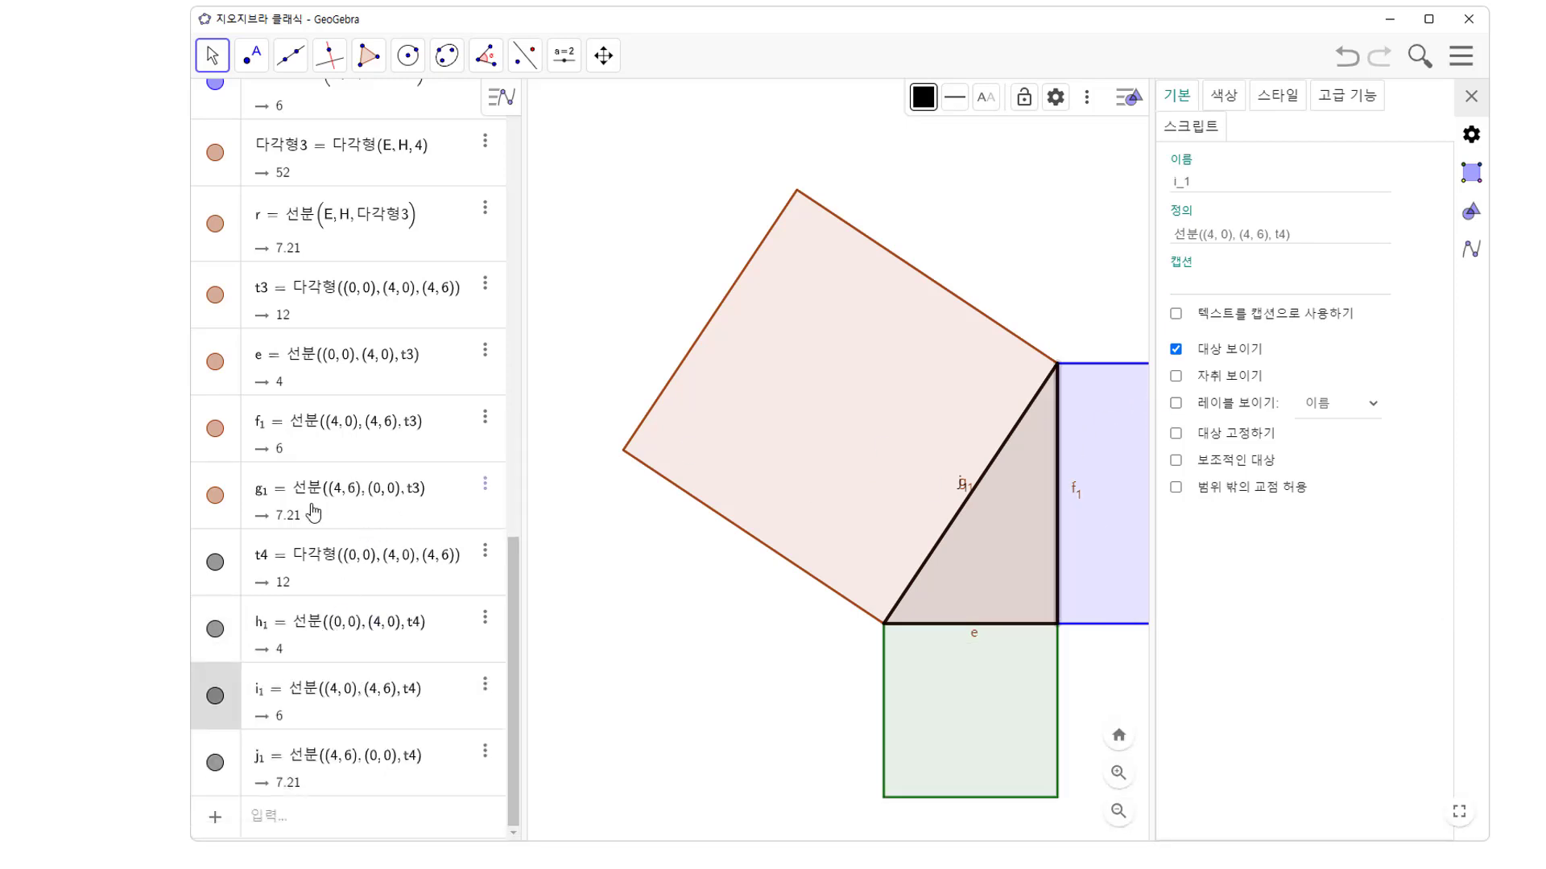
pyautogui.click(400, 761)
pyautogui.click(1176, 402)
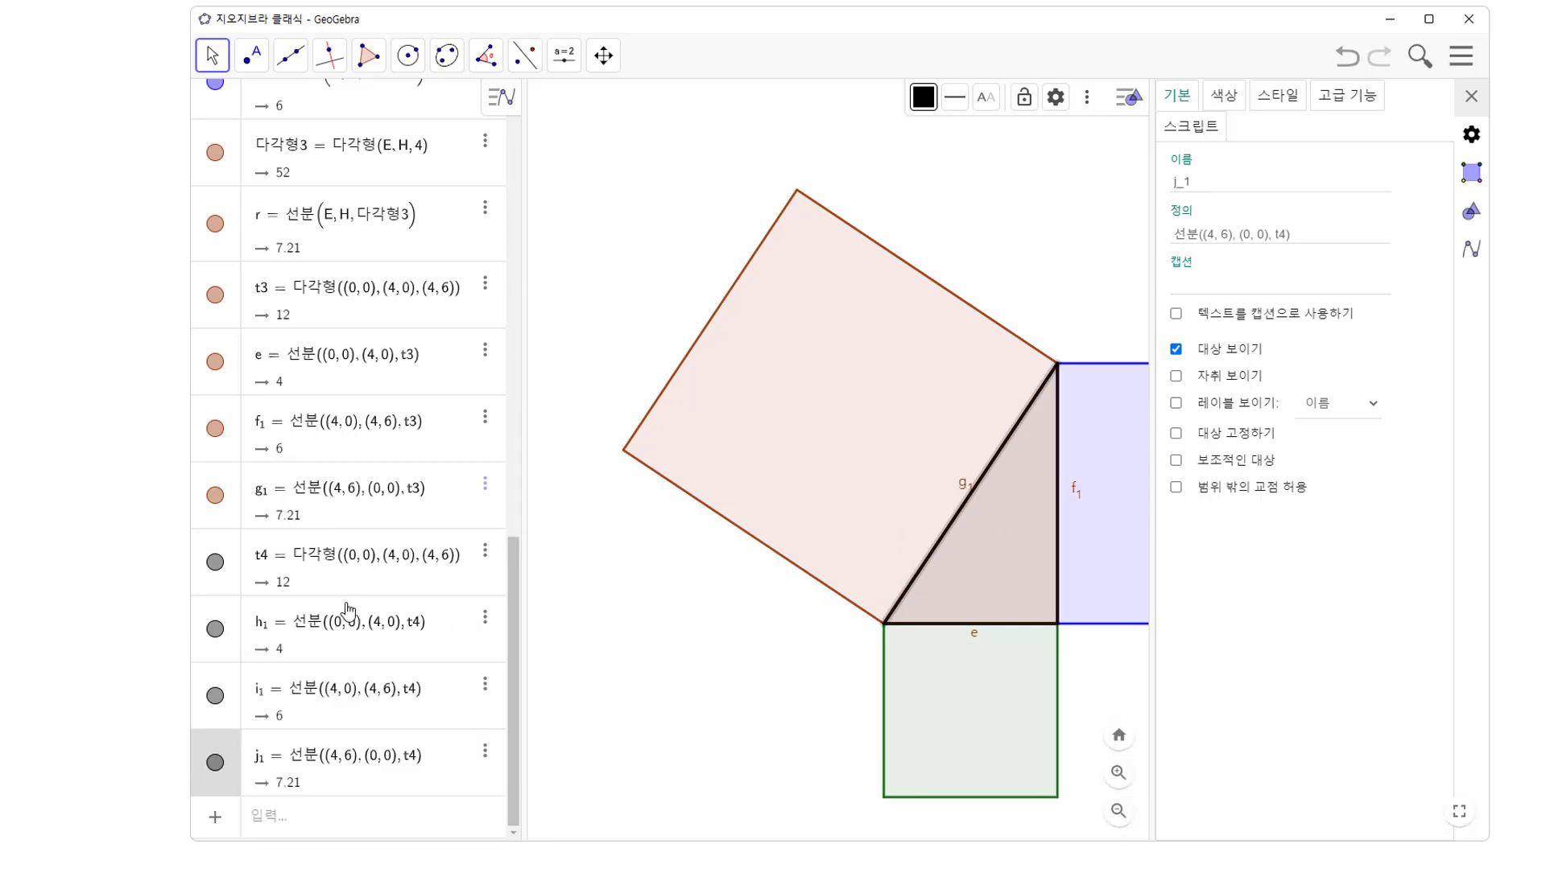
# Step: Hide the labels of segments g₁, f₁ and e, the sides of triangle t3
pyautogui.click(342, 515)
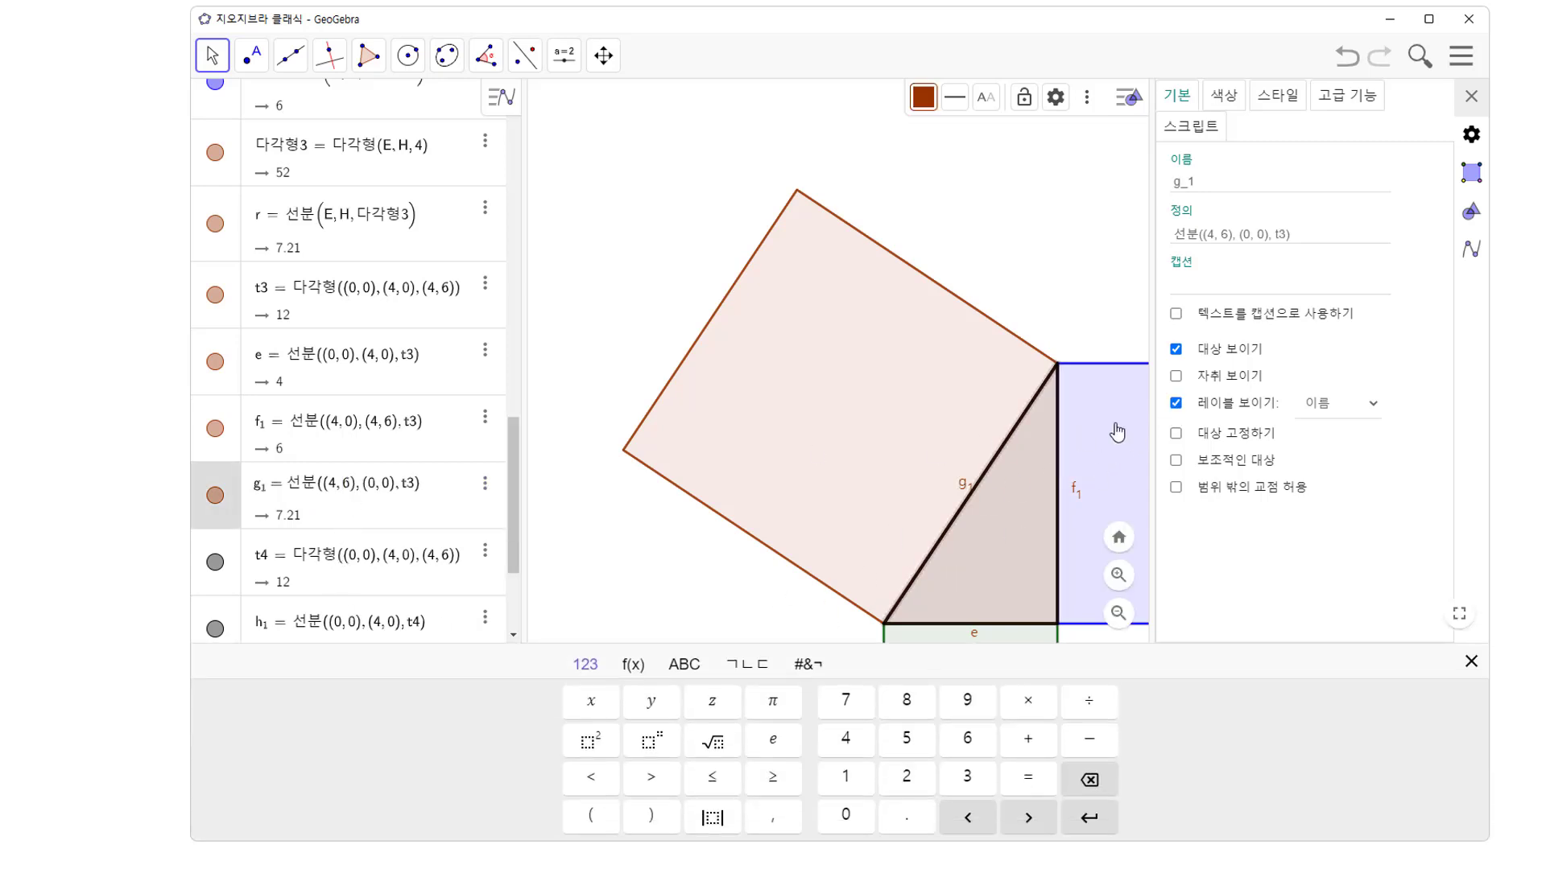
pyautogui.click(1176, 404)
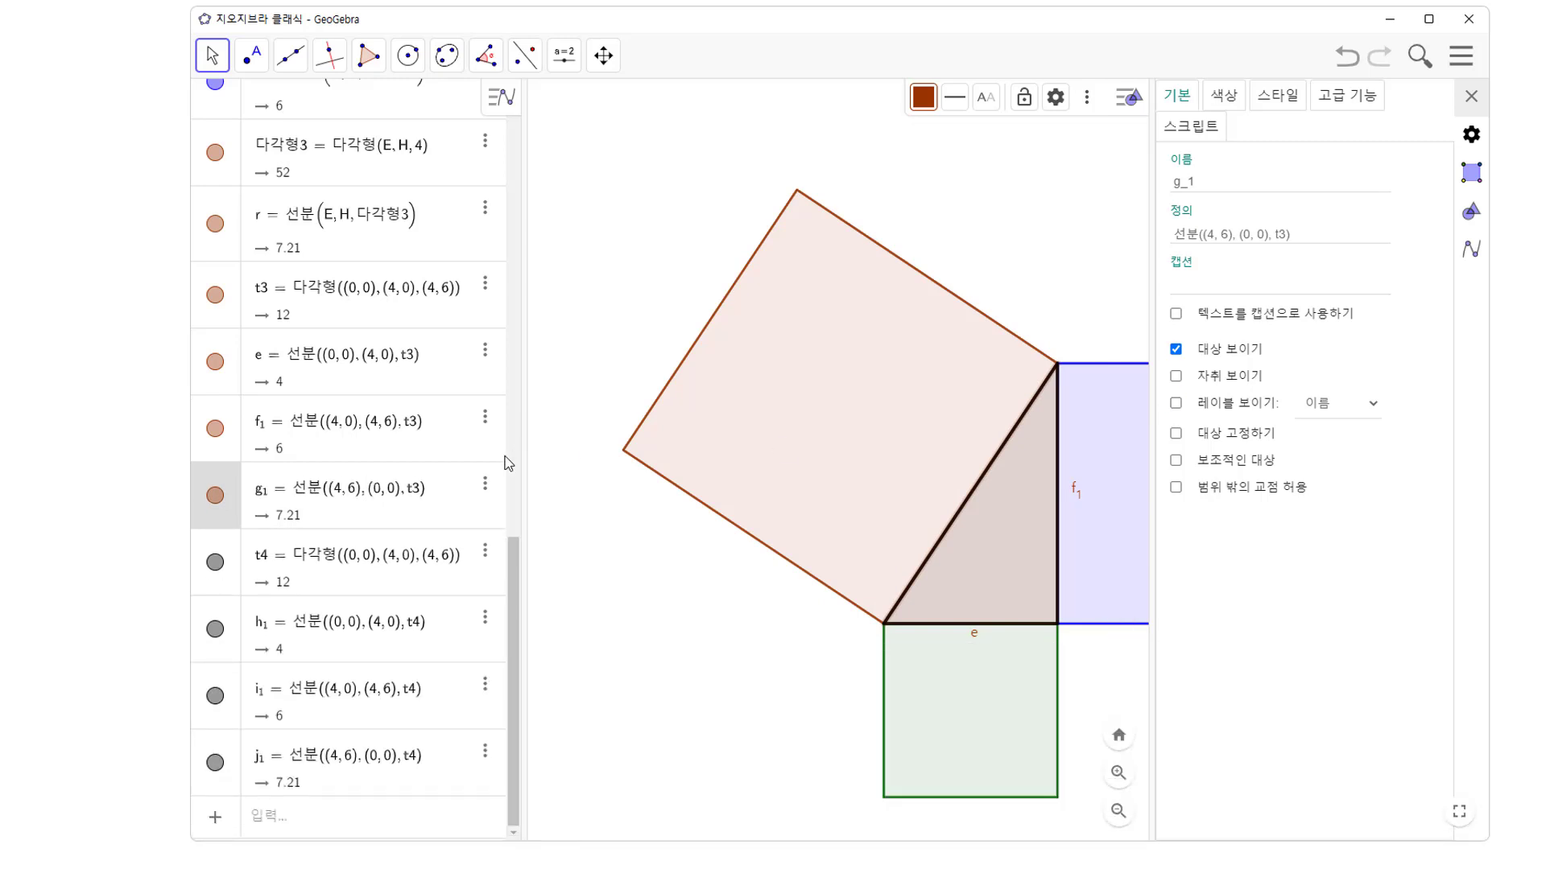
pyautogui.click(427, 448)
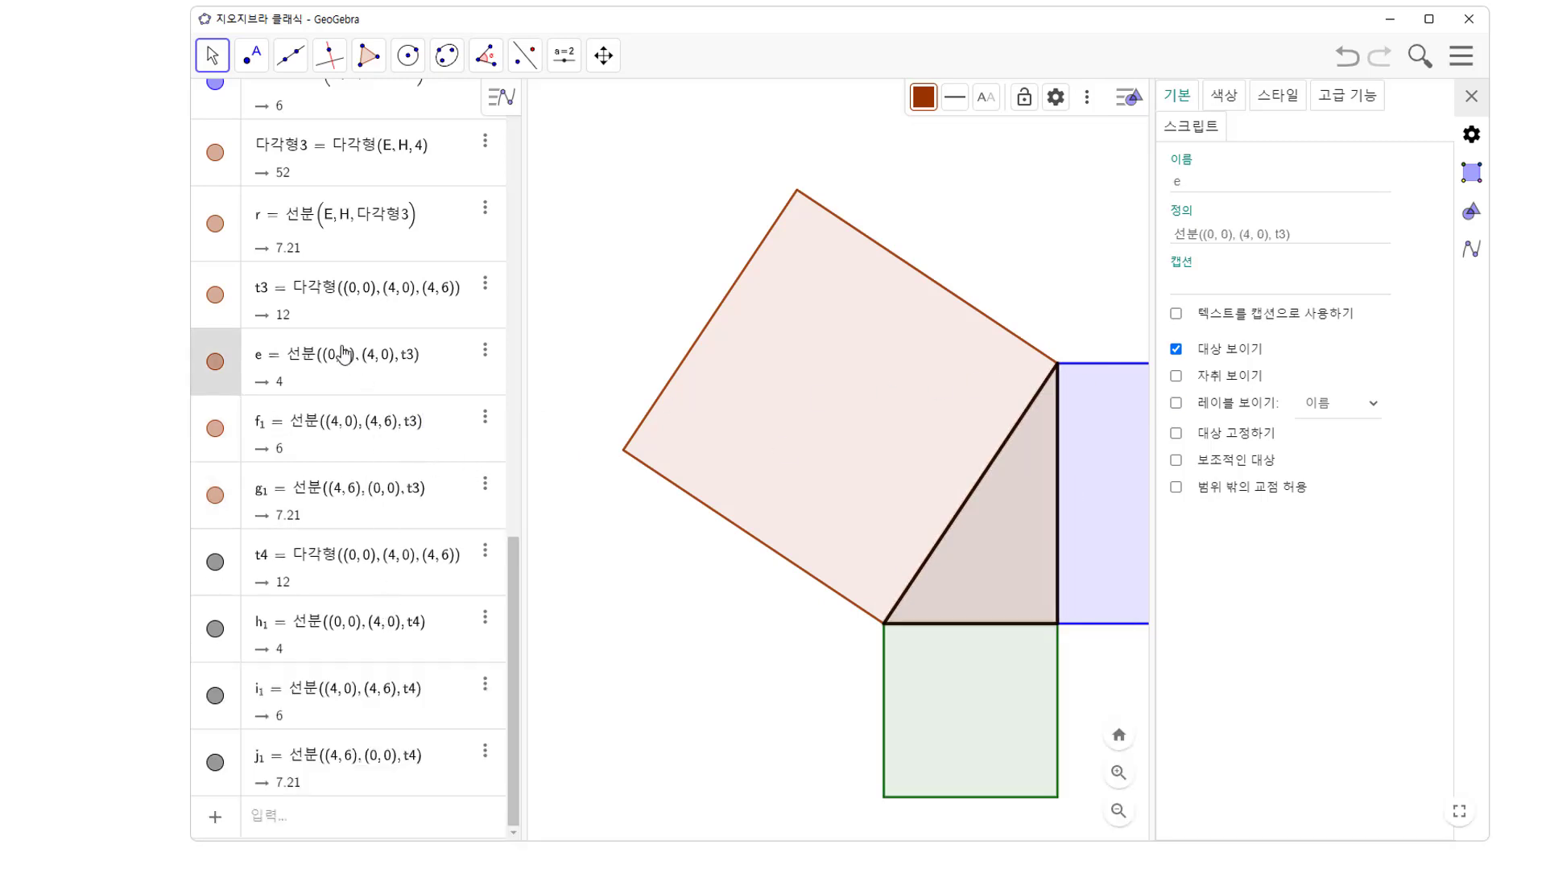
# Step: Delete the duplicate triangle t3 with its sides and close the object settings
pyautogui.click(481, 294)
pyautogui.click(585, 441)
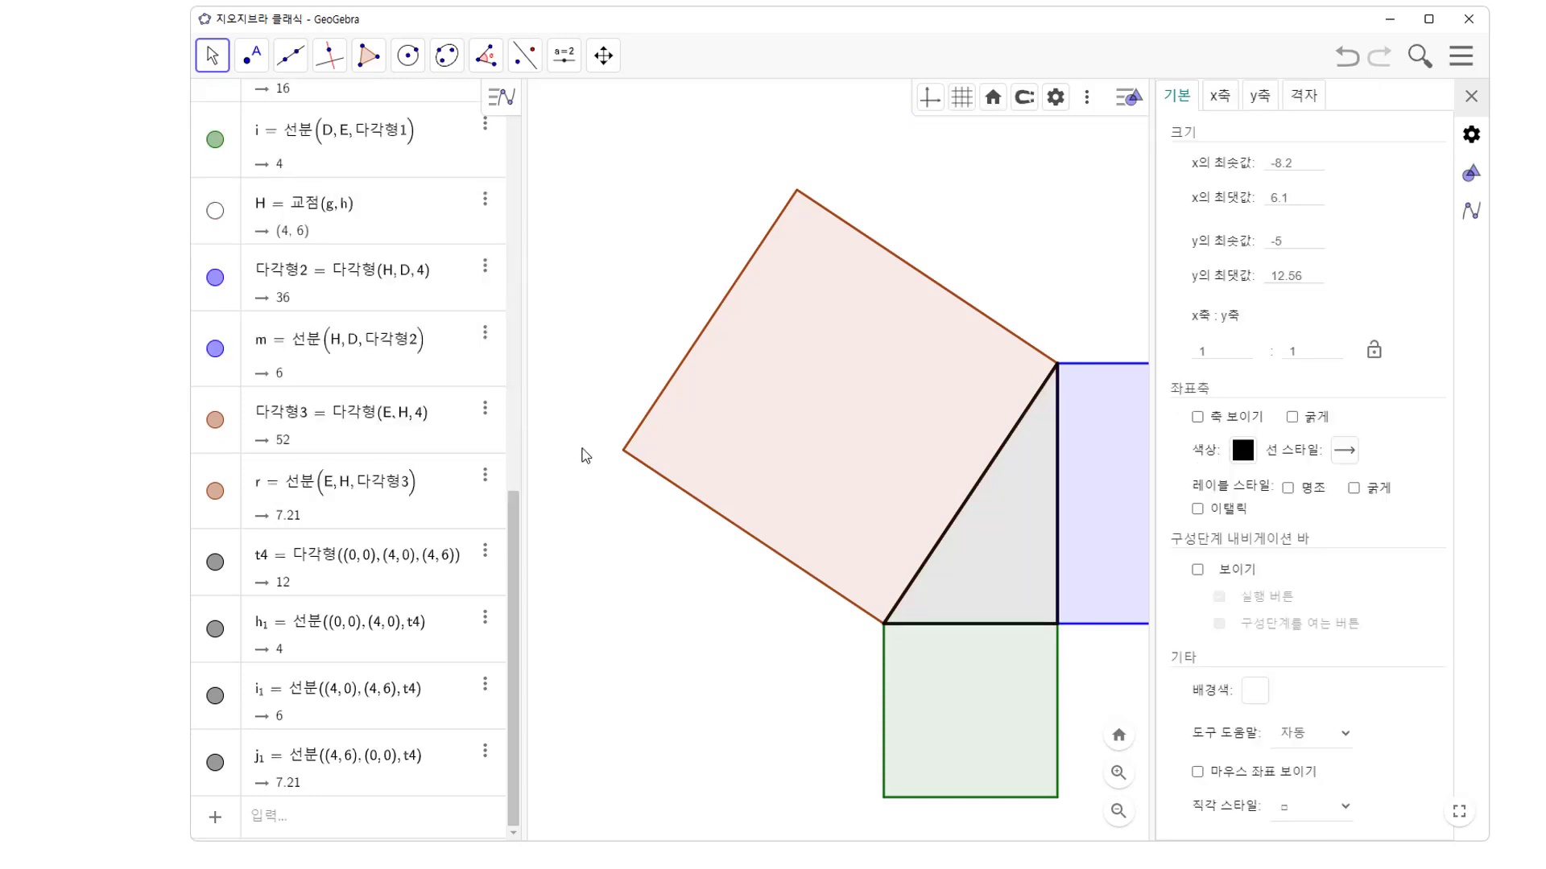
pyautogui.click(1471, 96)
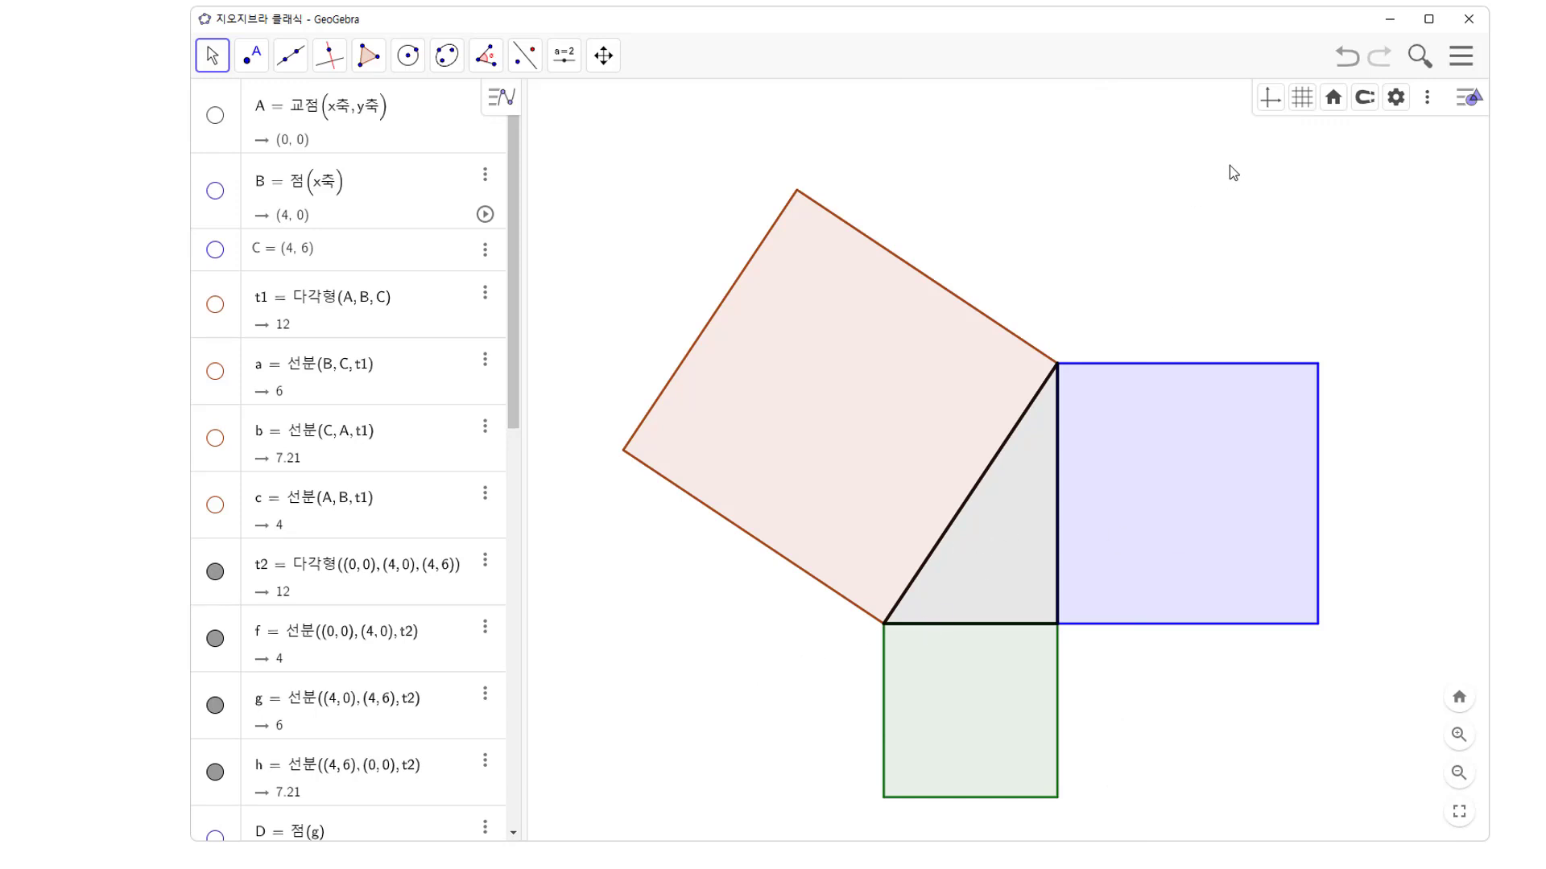
# Step: Export the construction as an image to the clipboard and paste it onto blank slide 7 in PowerPoint
pyautogui.click(1463, 61)
pyautogui.click(1378, 212)
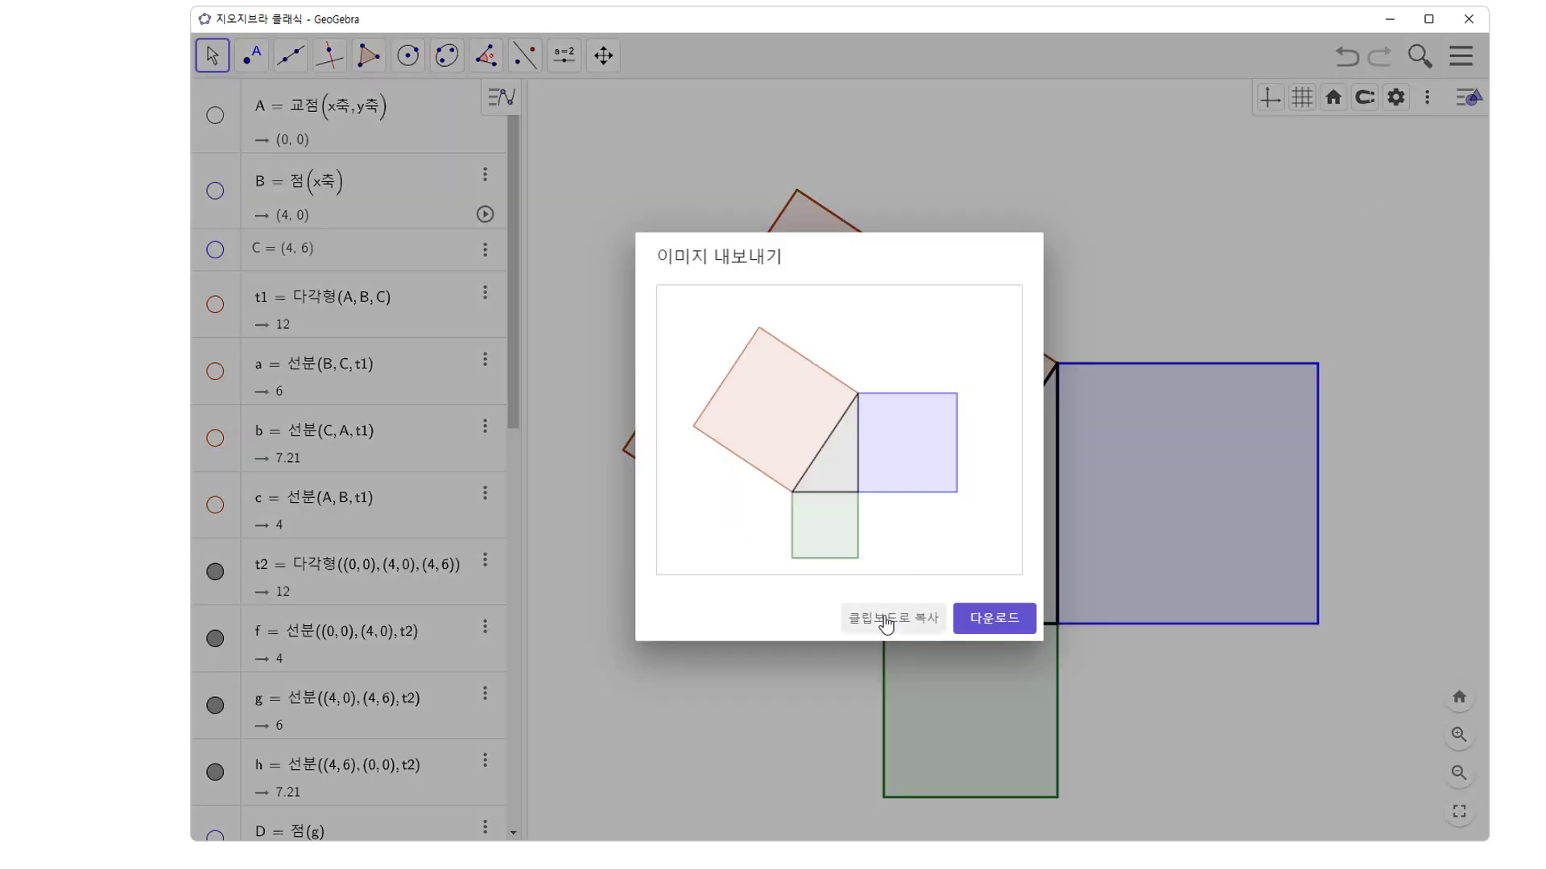
pyautogui.click(887, 619)
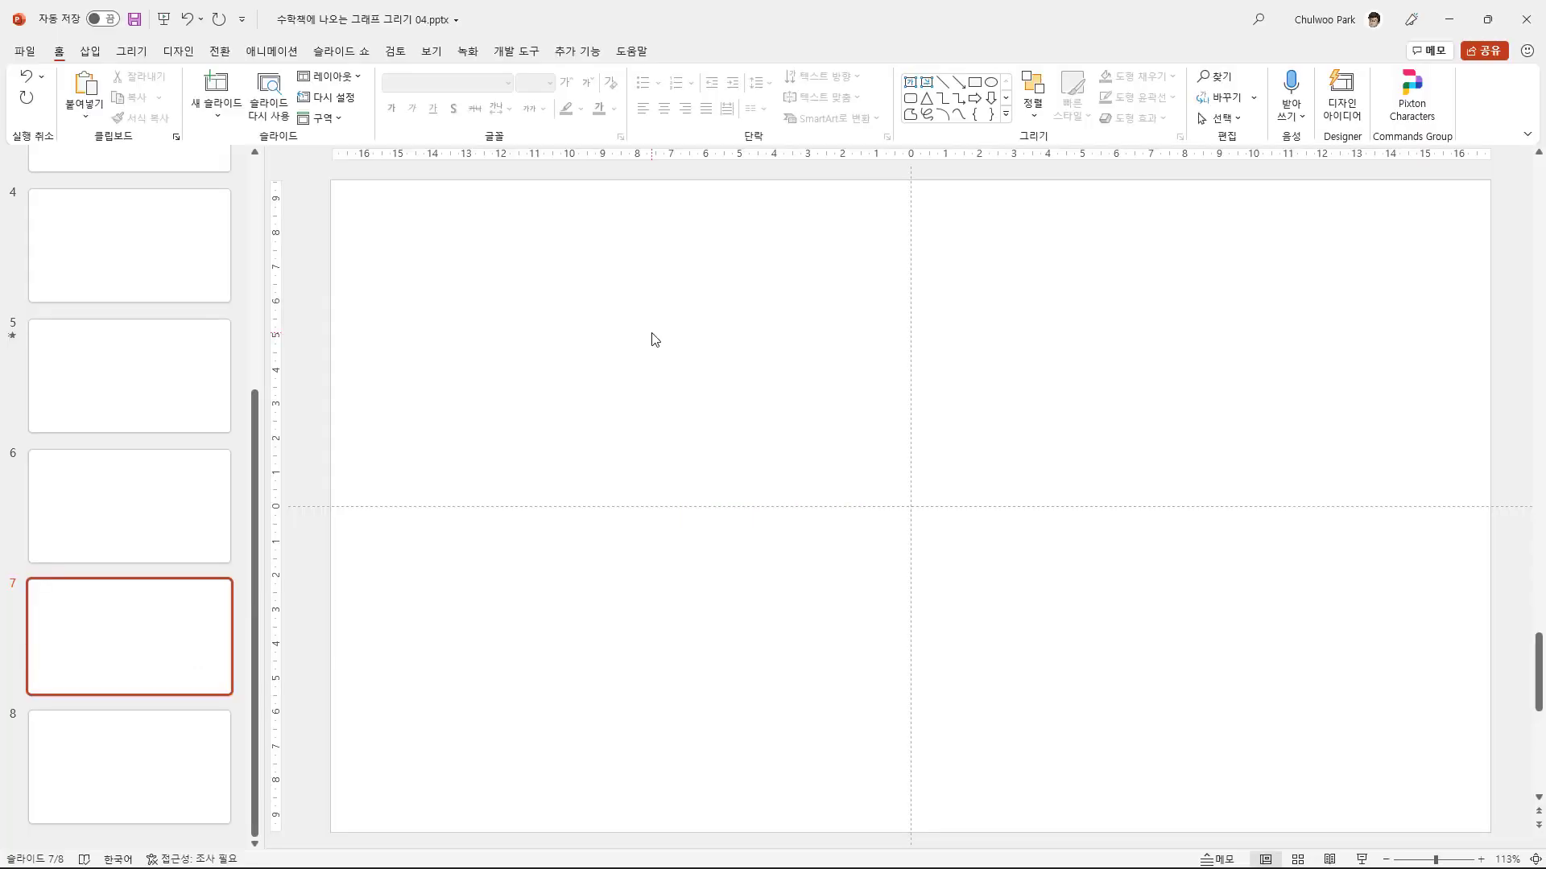
pyautogui.hotkey('ctrl', 'v')
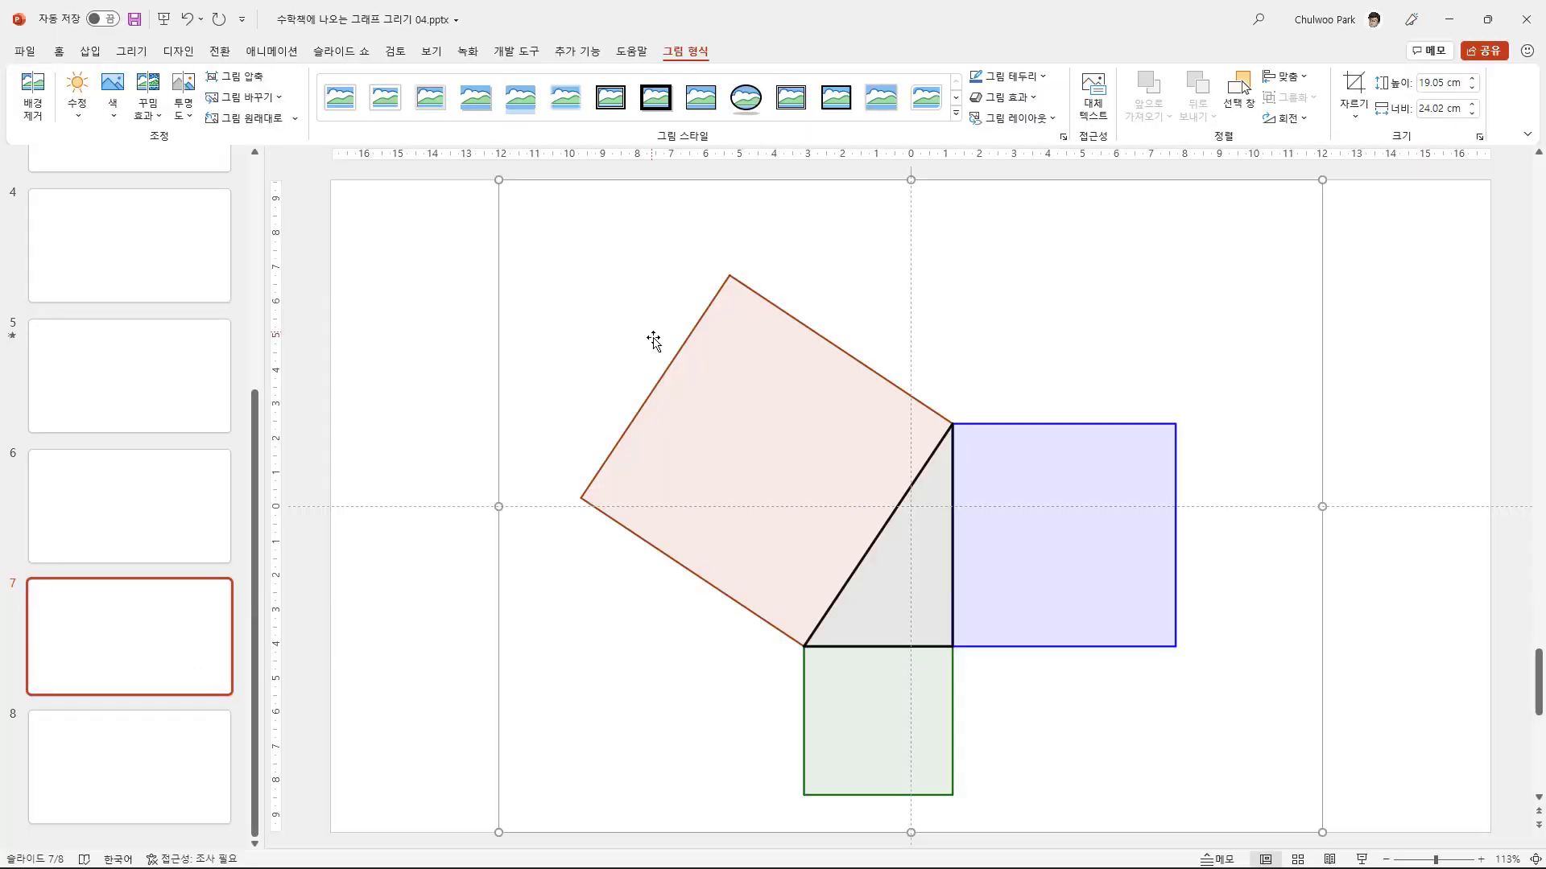
pyautogui.moveTo(406, 216); pyautogui.dragTo(574, 339)
pyautogui.moveTo(818, 552); pyautogui.dragTo(717, 476)
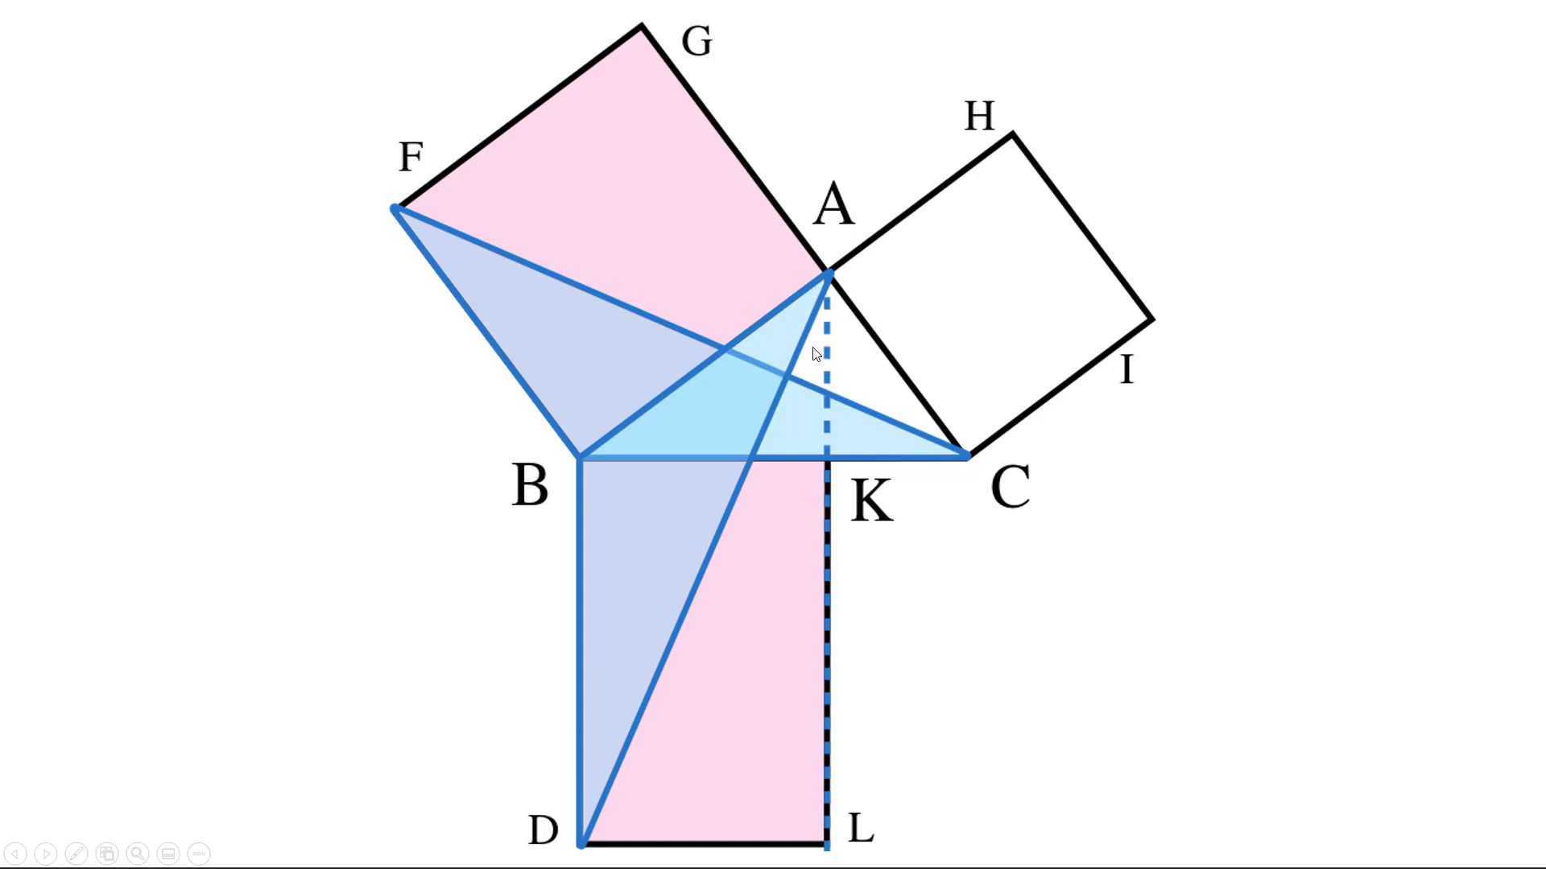
# Step: Switch back to GeoGebra and start a new file, choosing 비공개 sharing but discarding the current construction without saving
pyautogui.hotkey('alt', 'Tab')
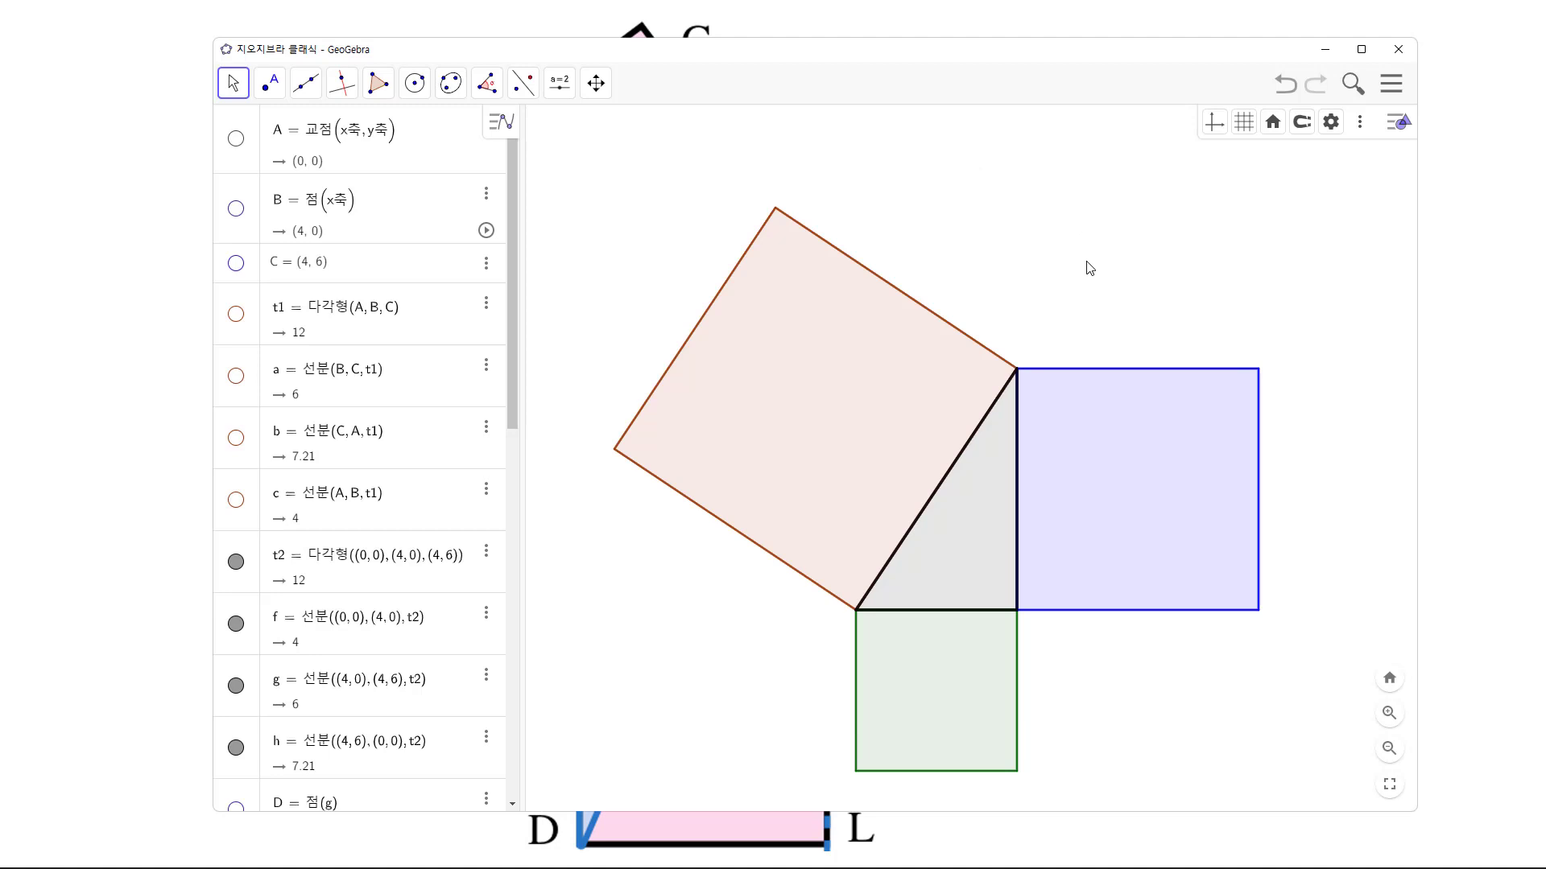
pyautogui.click(1391, 83)
pyautogui.click(1359, 148)
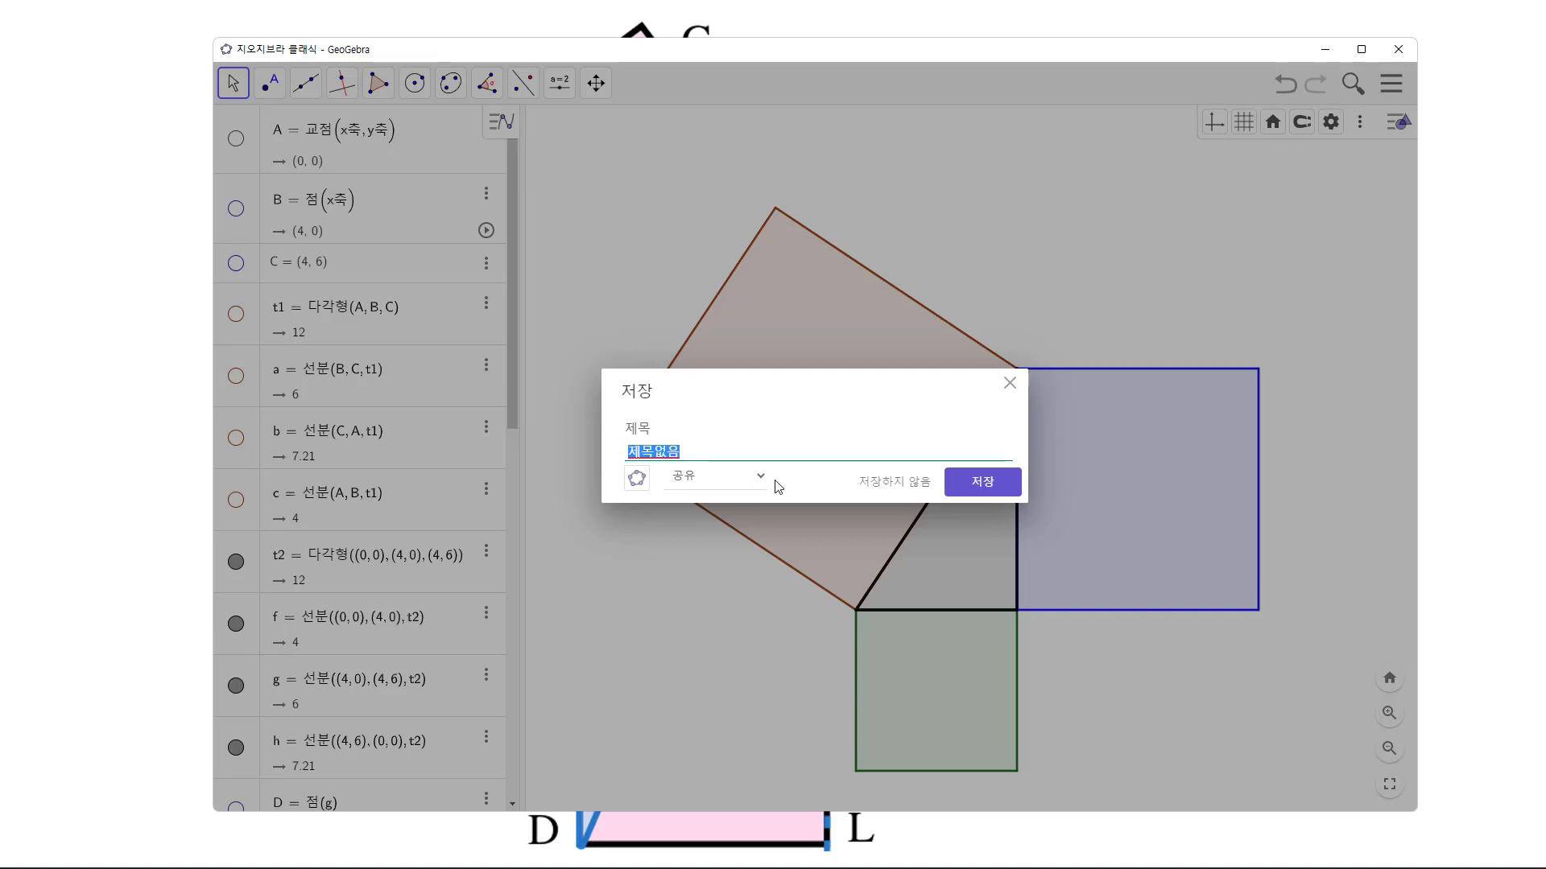
pyautogui.click(750, 481)
pyautogui.click(732, 498)
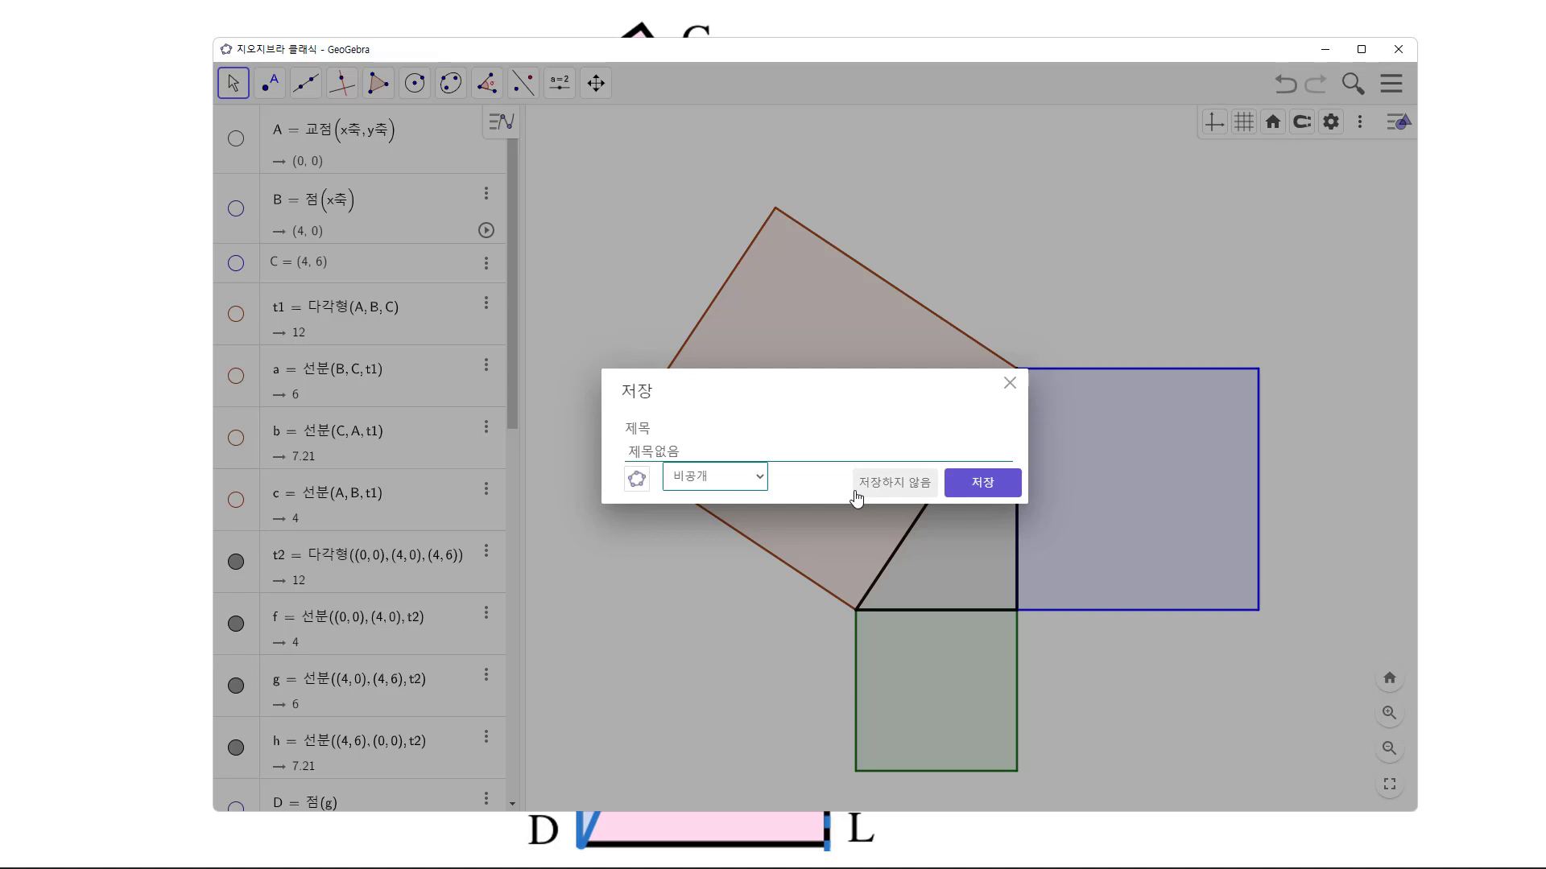
pyautogui.click(903, 491)
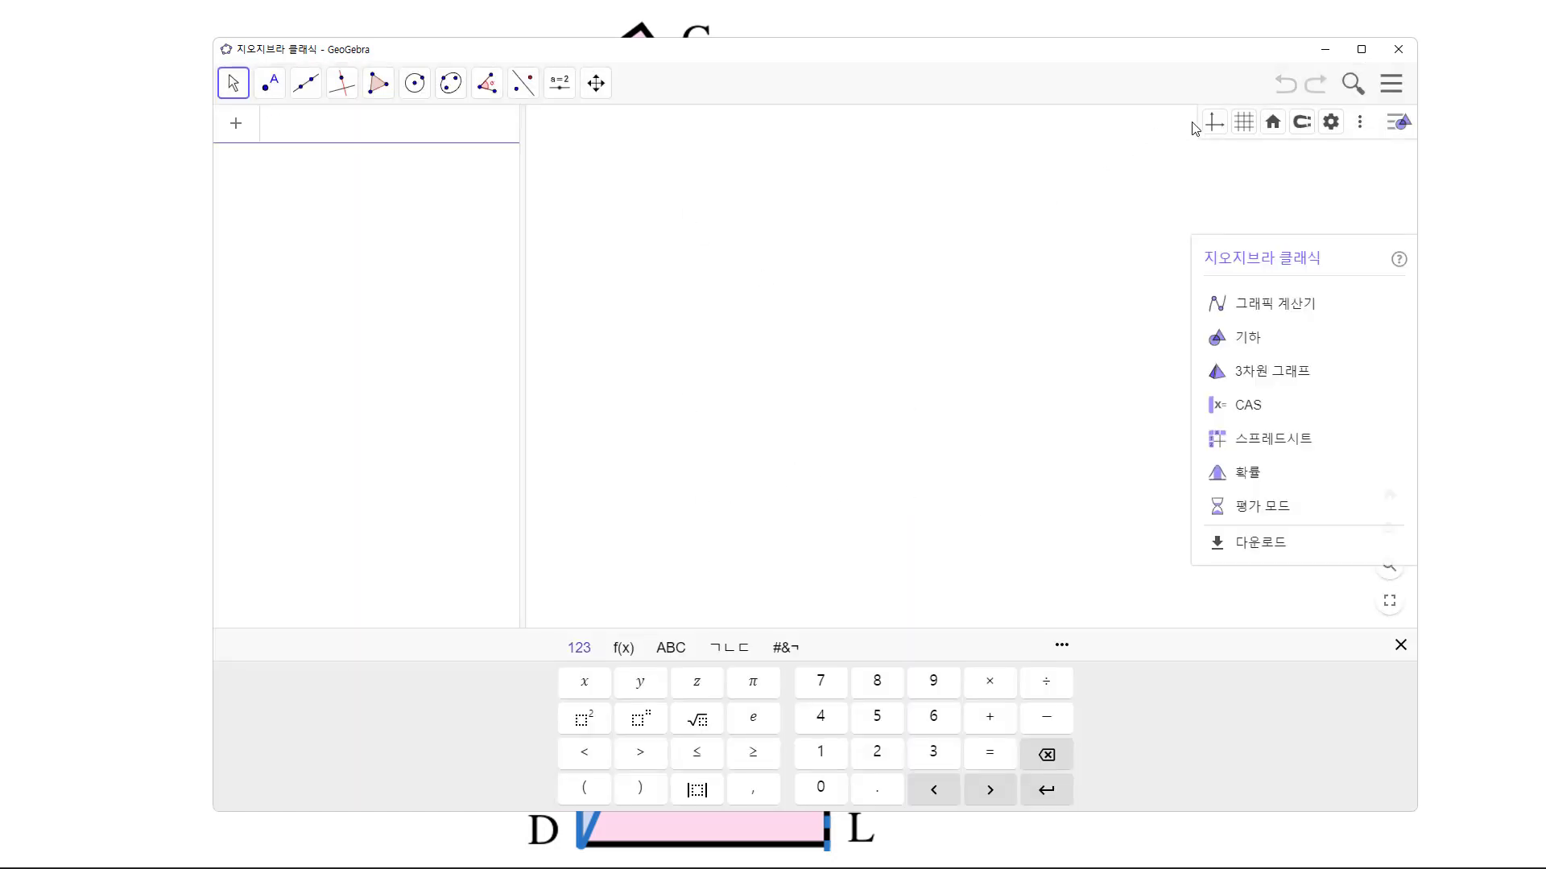
# Step: Show the coordinate axes and the square grid in the new file, and switch back to the PowerPoint slide show
pyautogui.click(1214, 123)
pyautogui.click(1244, 125)
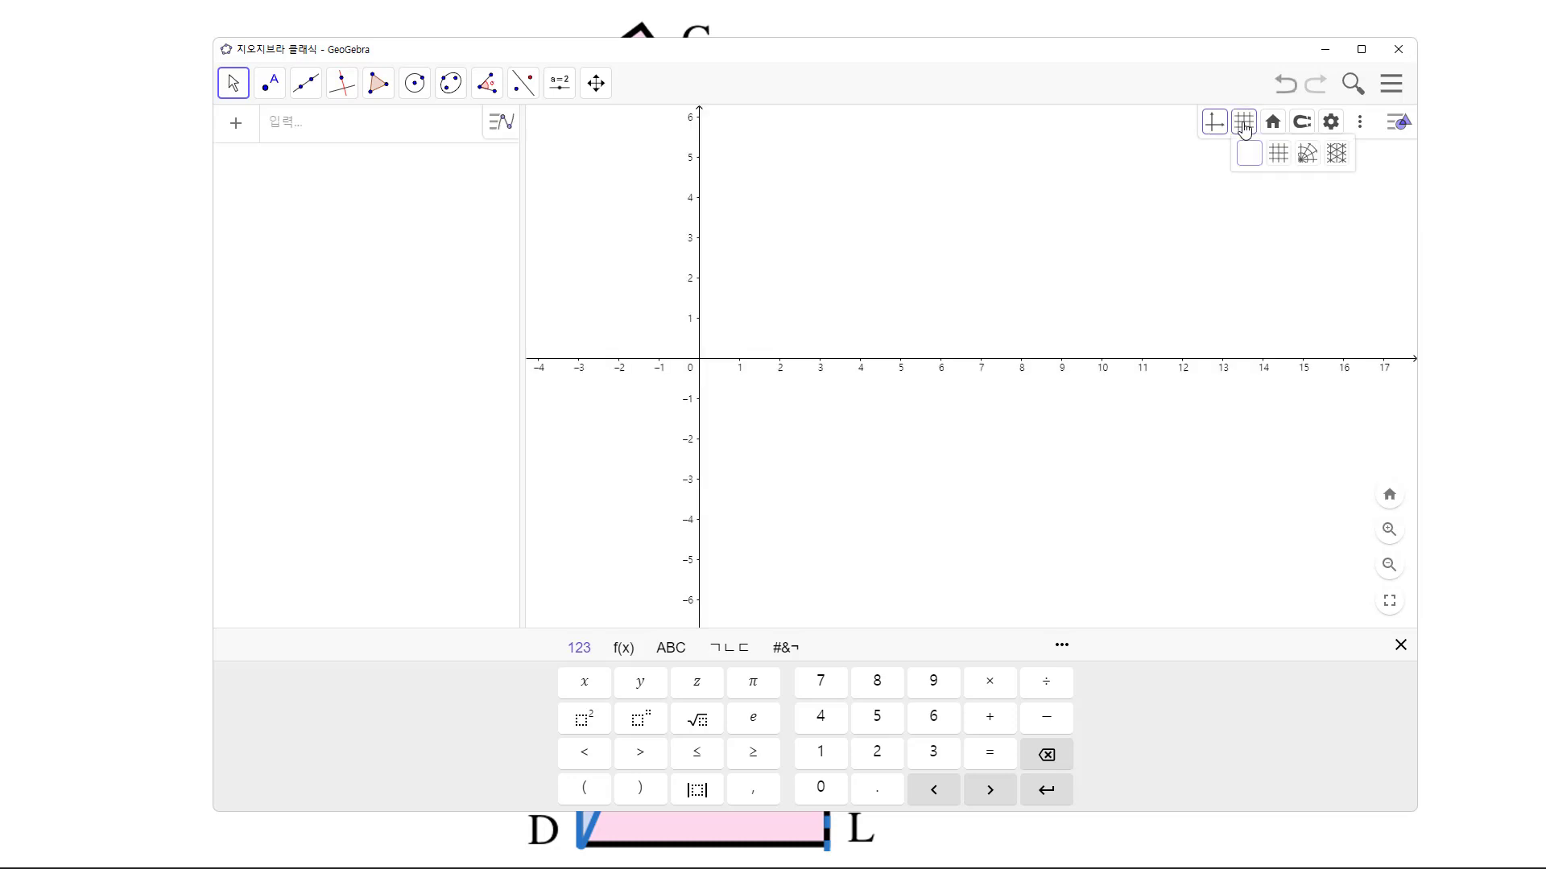
pyautogui.click(1278, 153)
pyautogui.moveTo(779, 447); pyautogui.dragTo(905, 509)
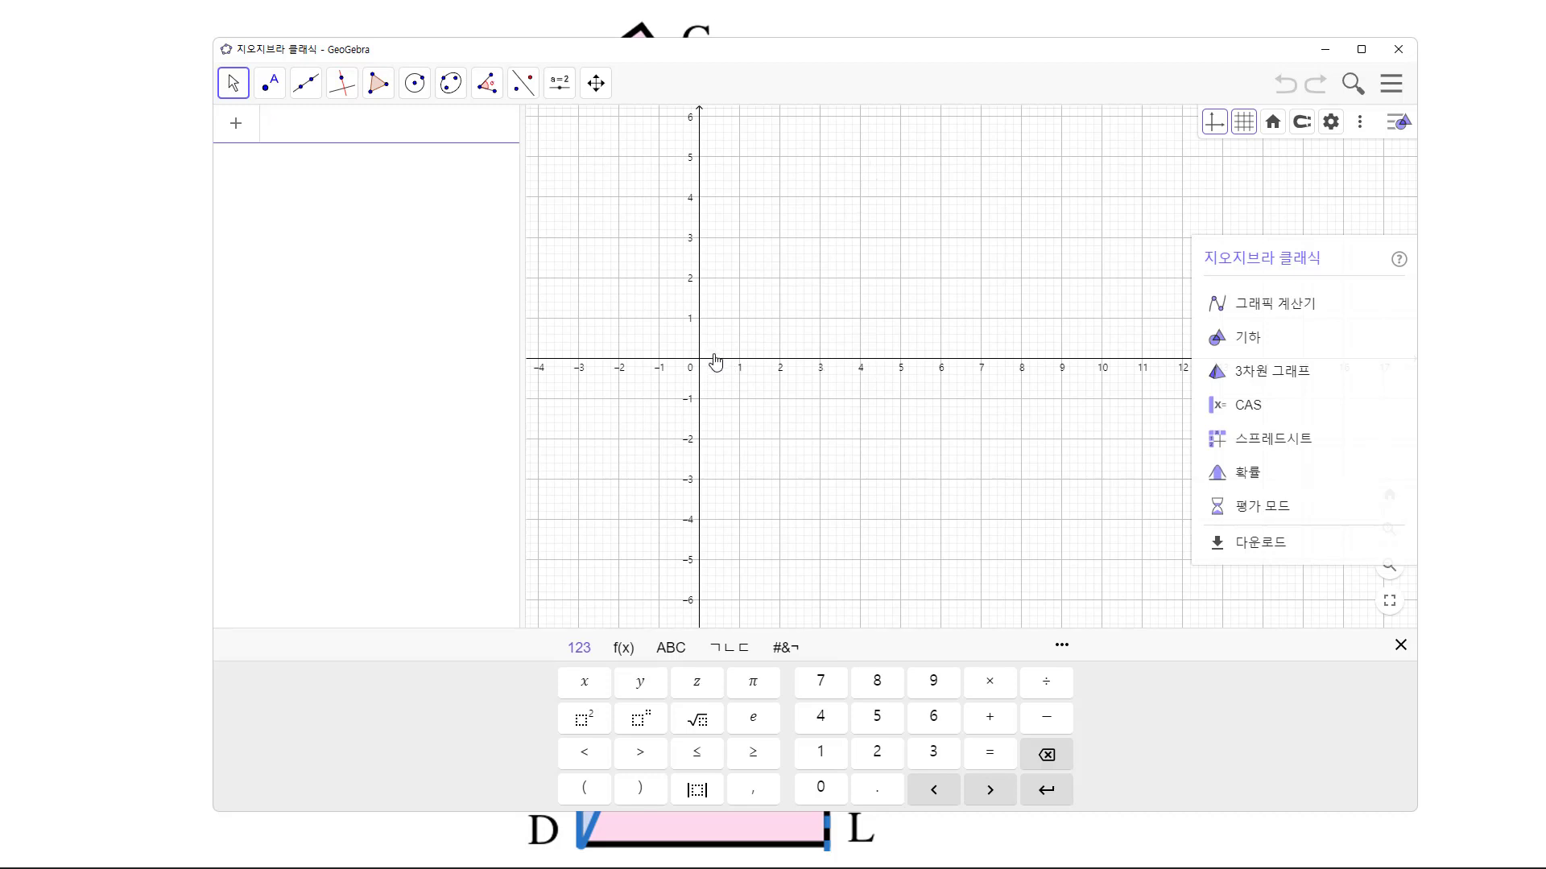
pyautogui.hotkey('alt', 'Tab')
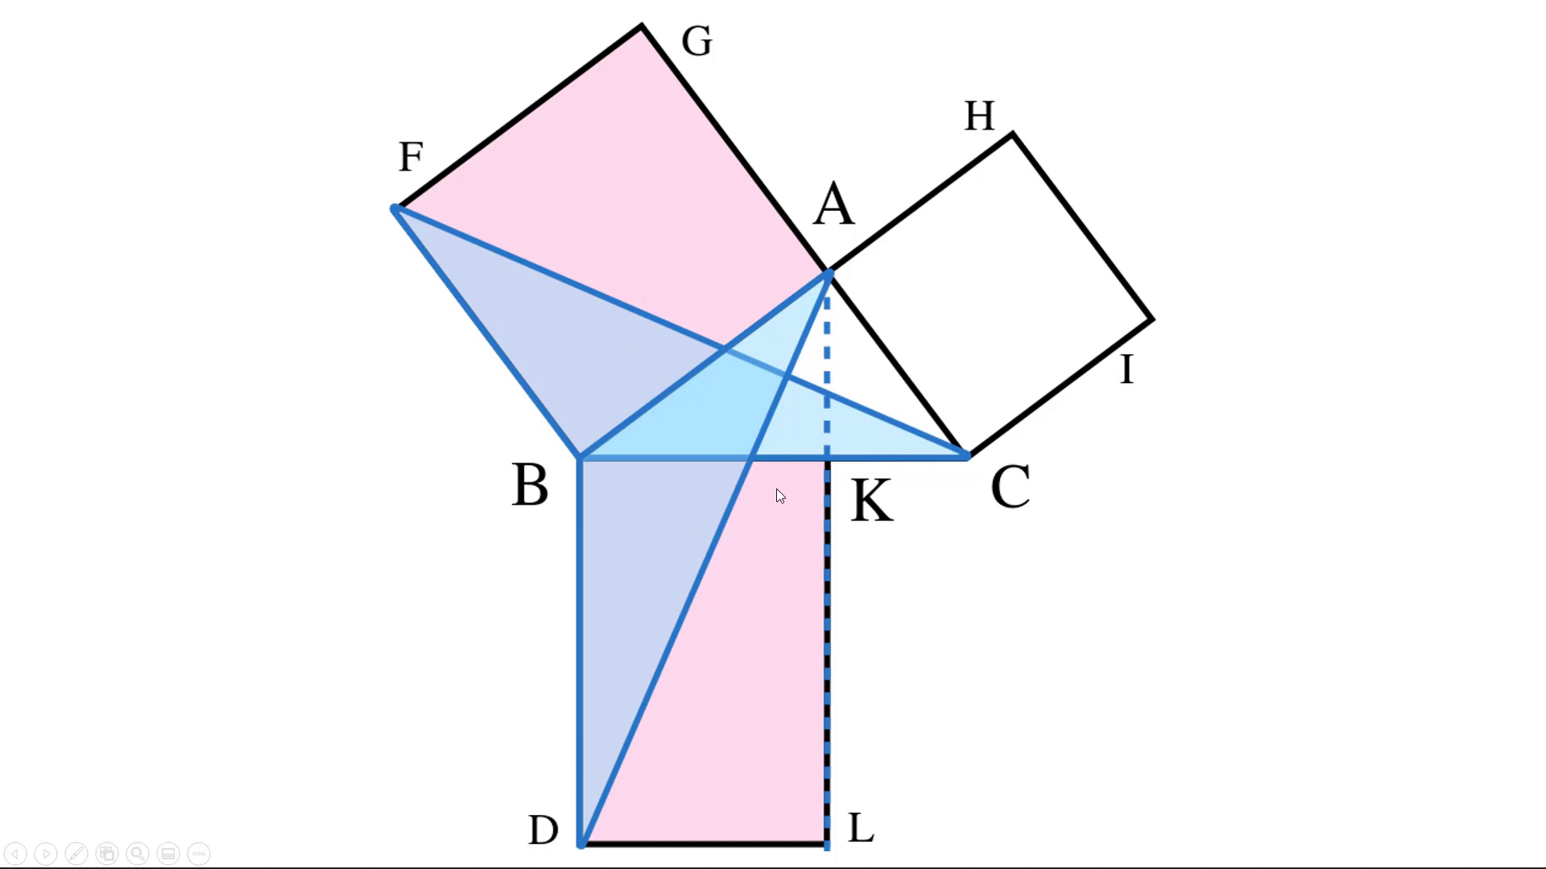
# Step: Switch to GeoGebra and construct a 90° counterclockwise angle of given size from a point at (0, 0) with its vertex at (4, 3)
pyautogui.hotkey('alt', 'Tab')
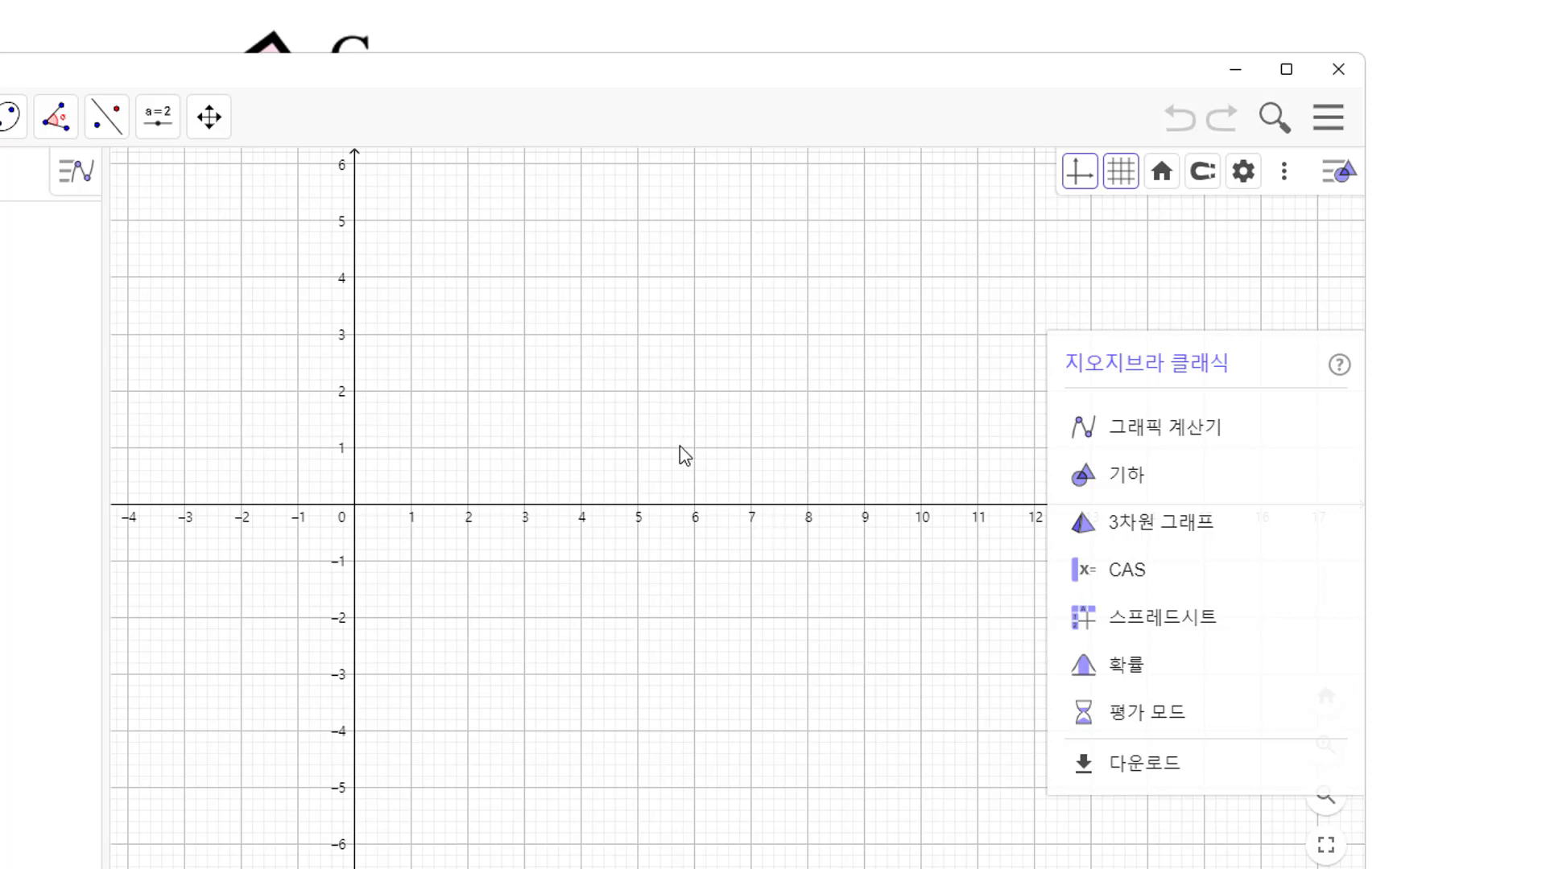
pyautogui.click(64, 129)
pyautogui.click(60, 129)
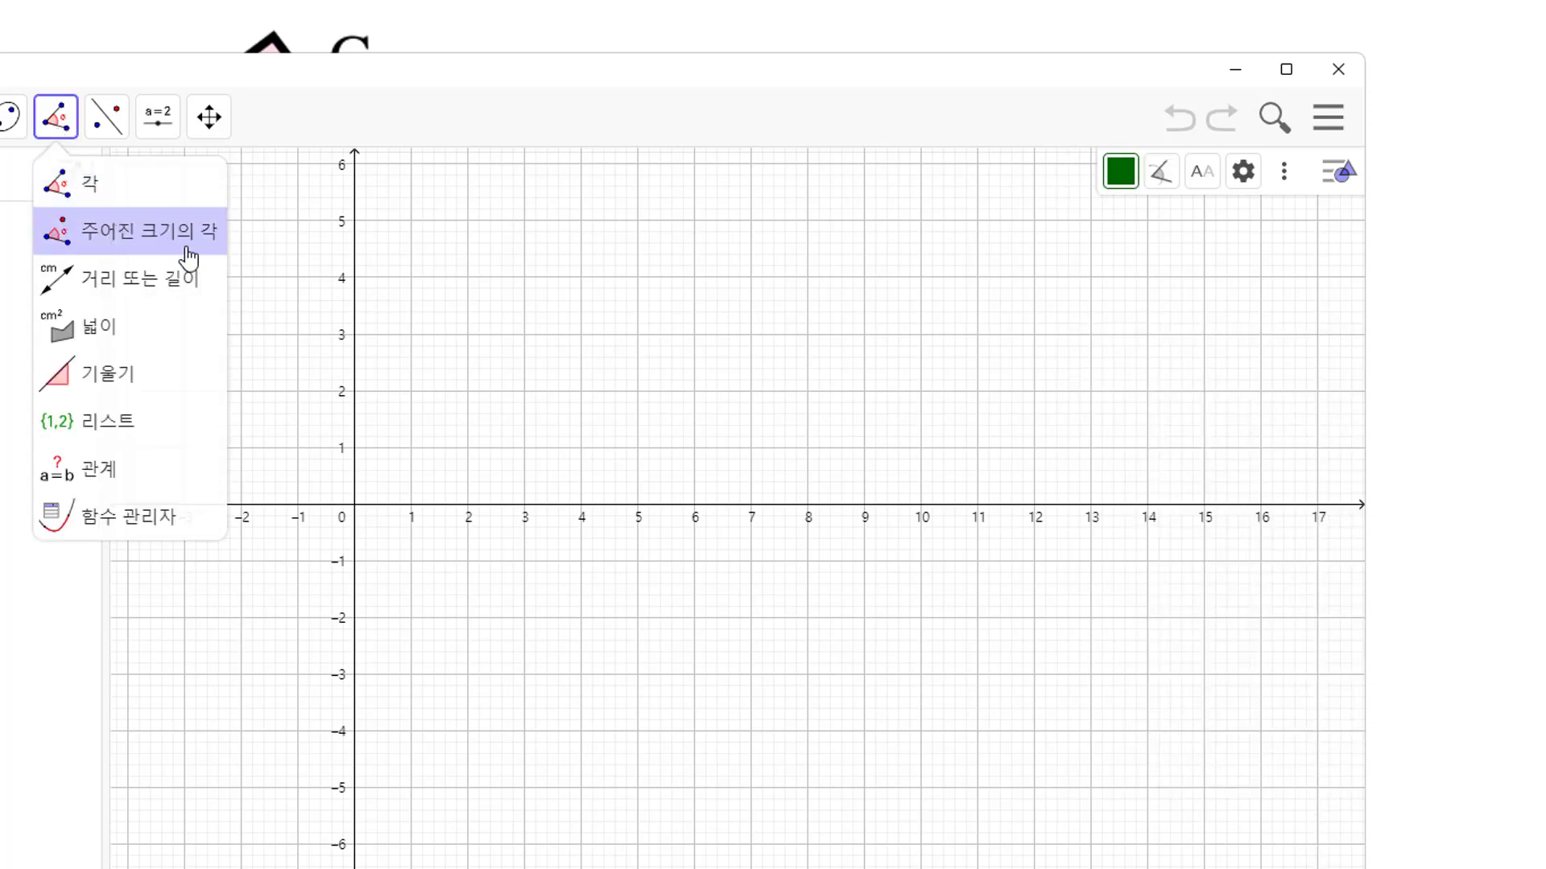
pyautogui.click(153, 256)
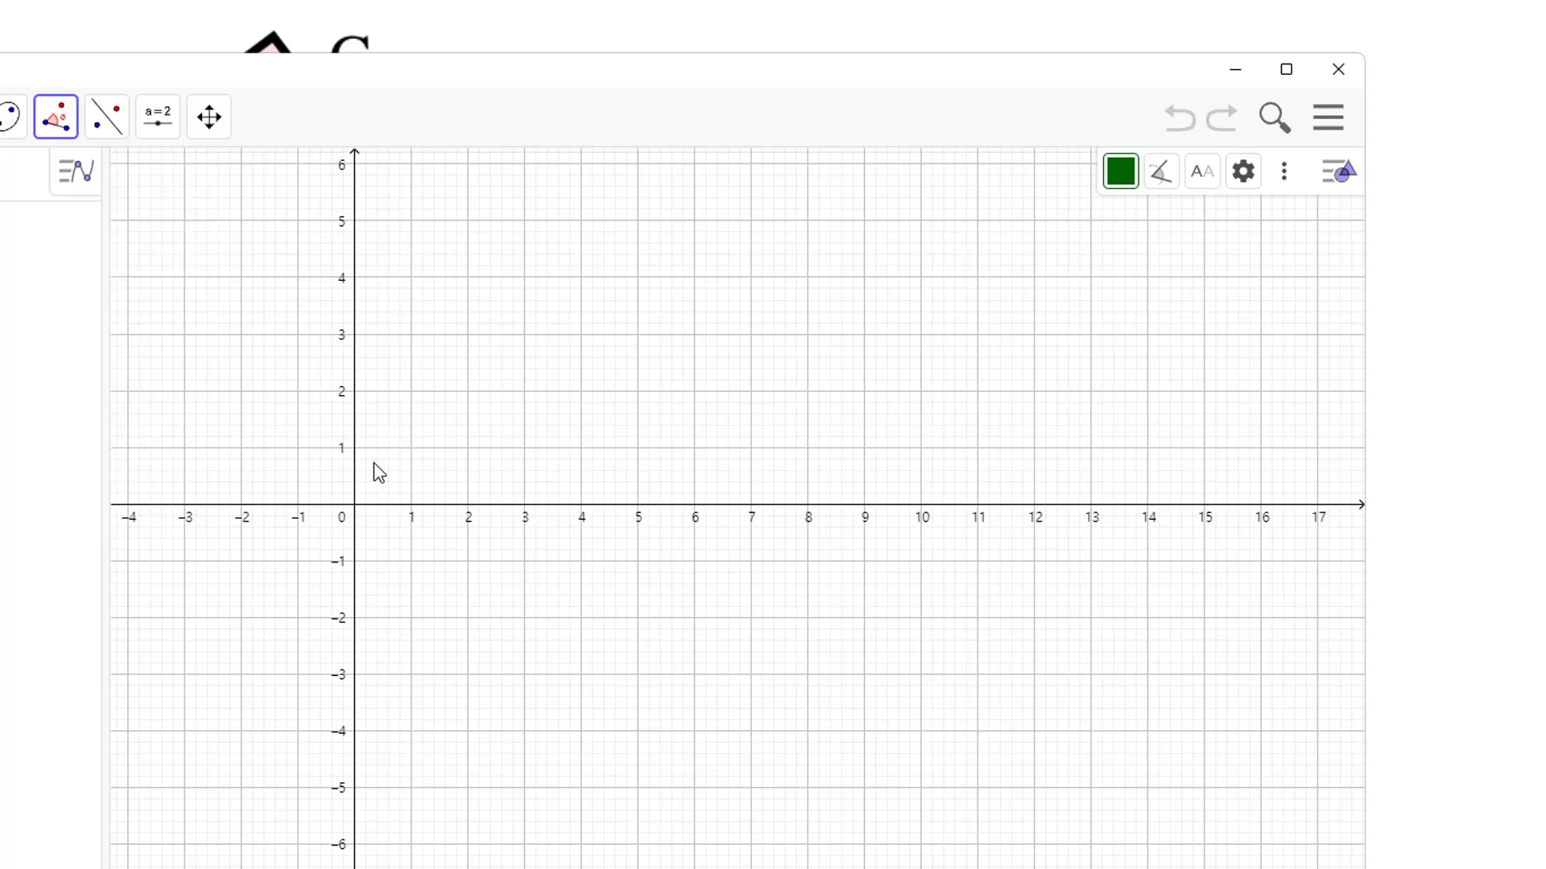
pyautogui.click(354, 506)
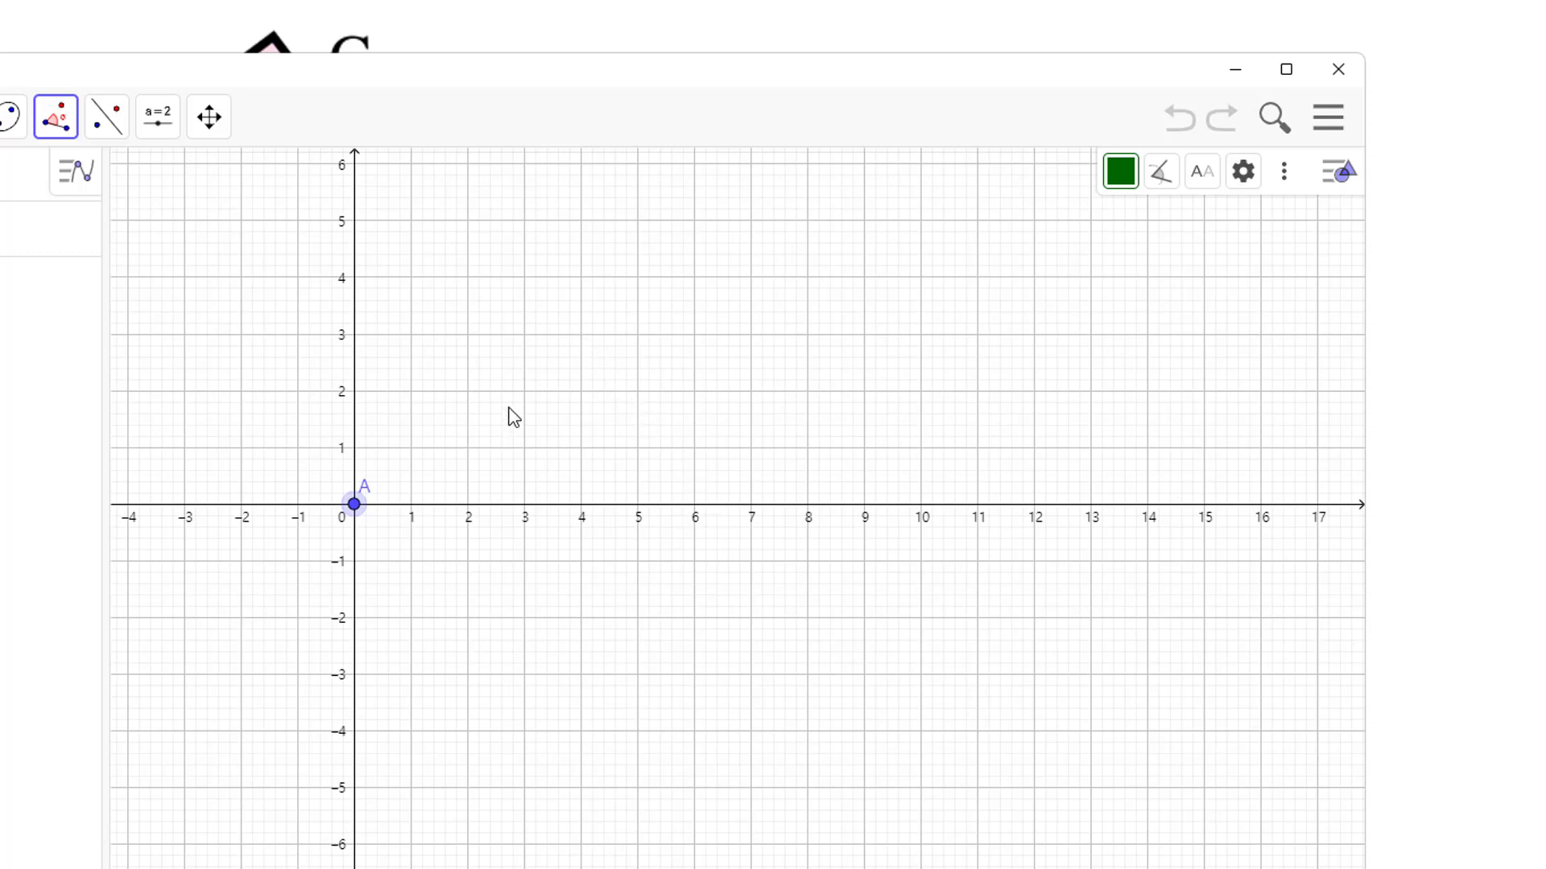
pyautogui.click(580, 333)
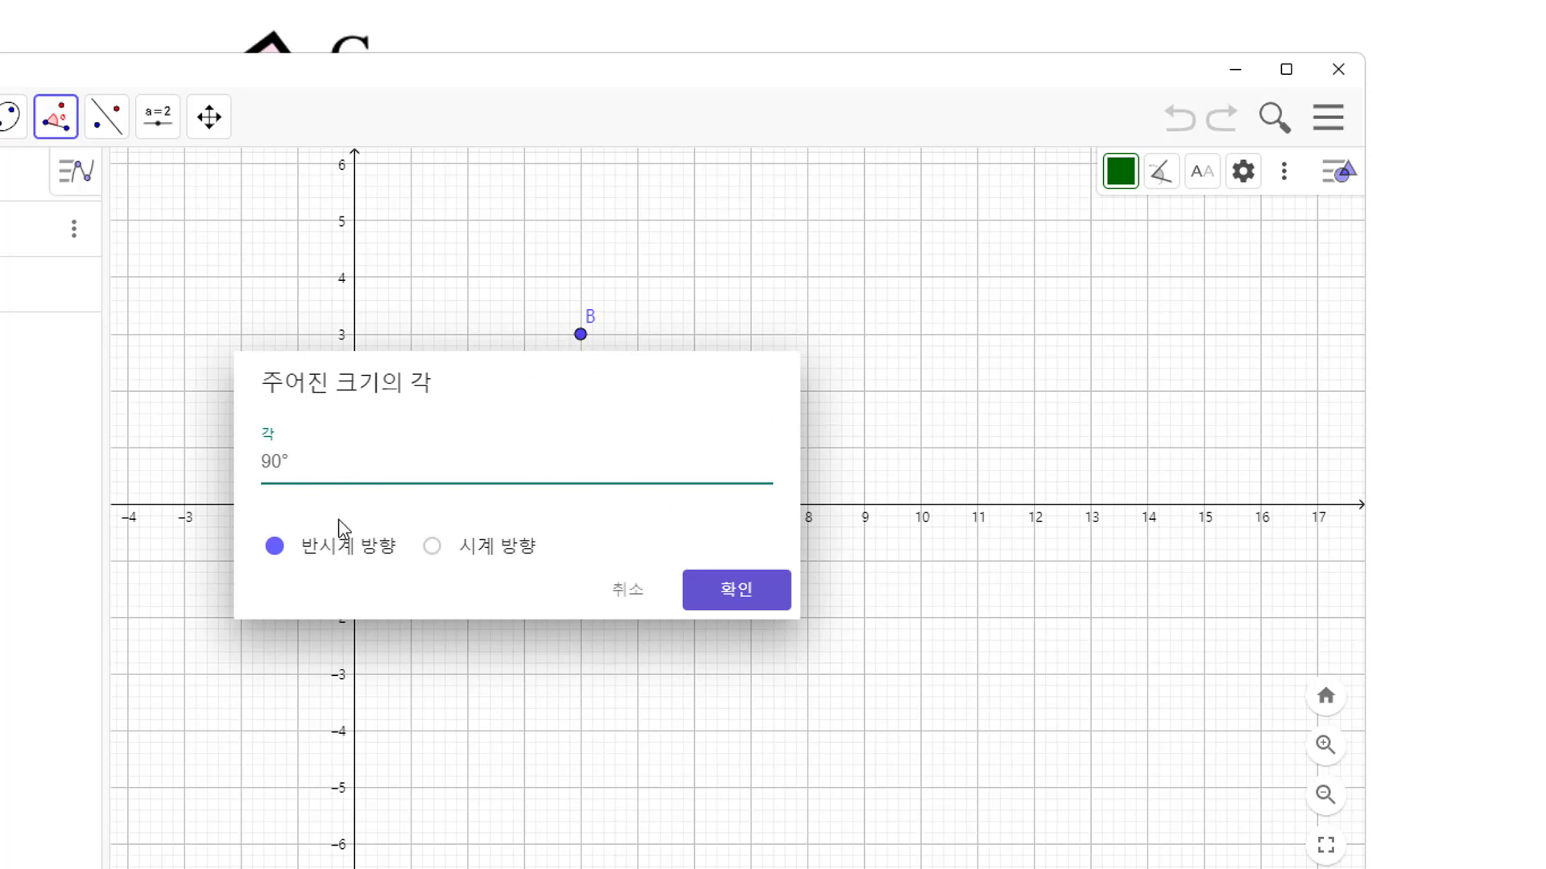
pyautogui.moveTo(293, 463); pyautogui.dragTo(265, 463)
pyautogui.click(308, 460)
pyautogui.click(725, 588)
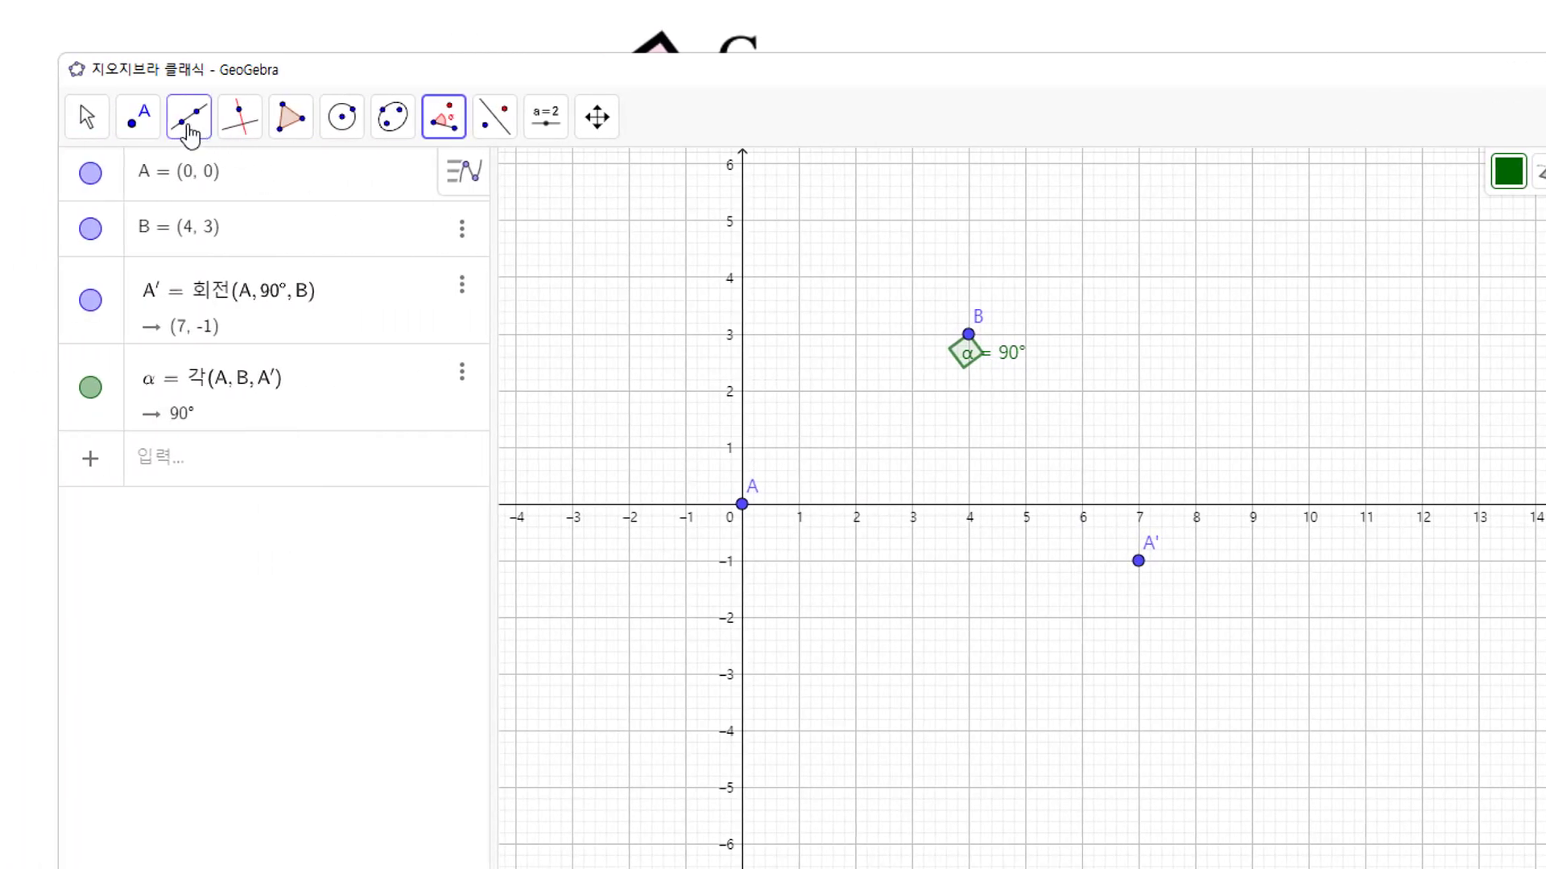
# Step: Draw a straight line through vertex B and the rotated point A'
pyautogui.click(189, 135)
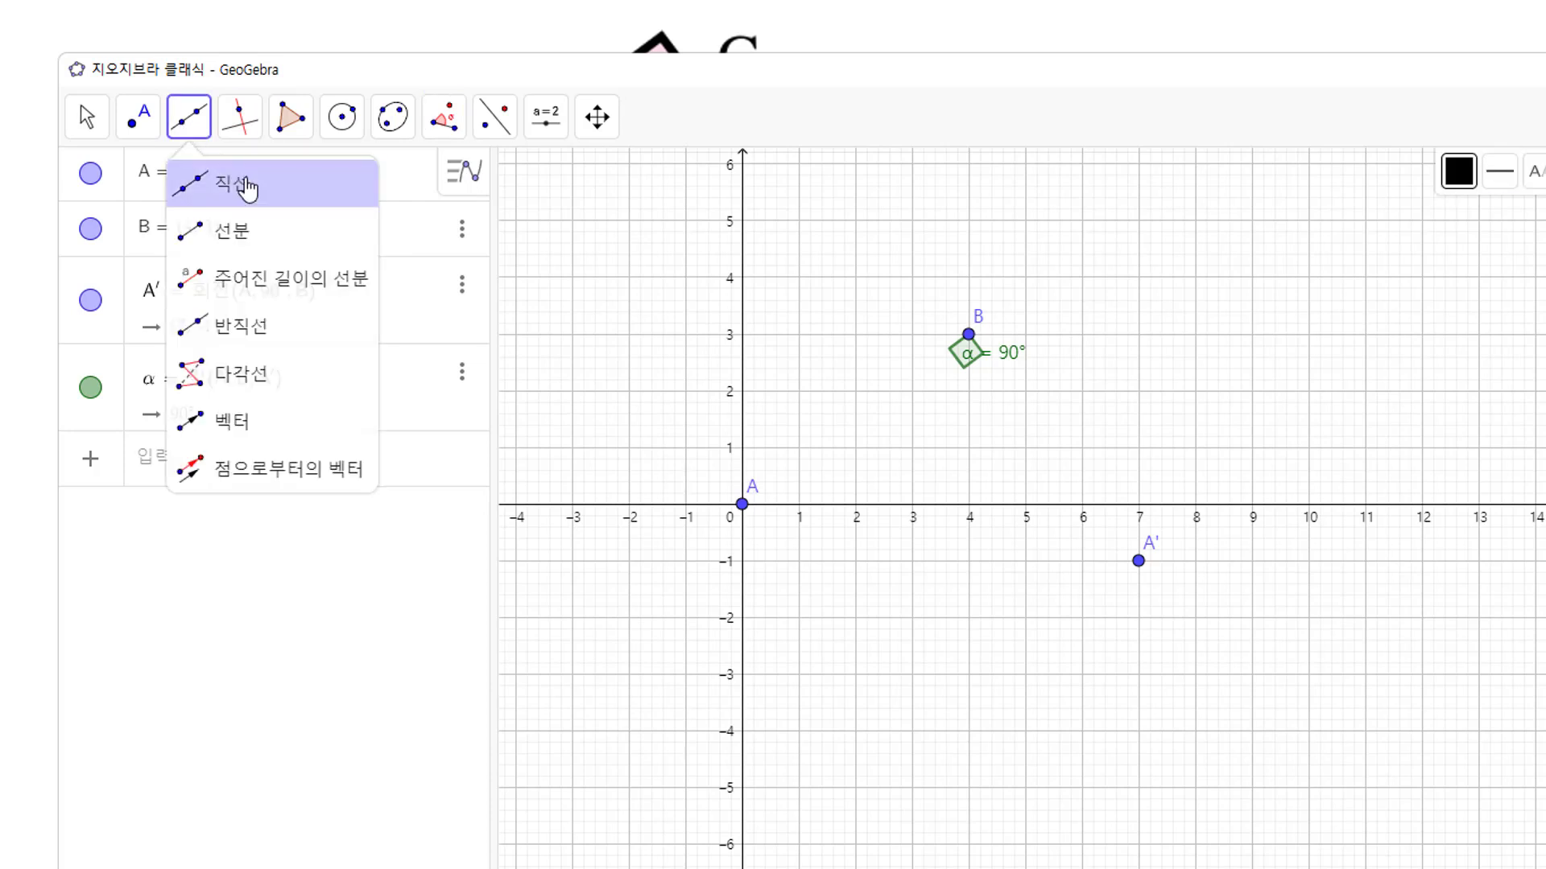
pyautogui.click(228, 182)
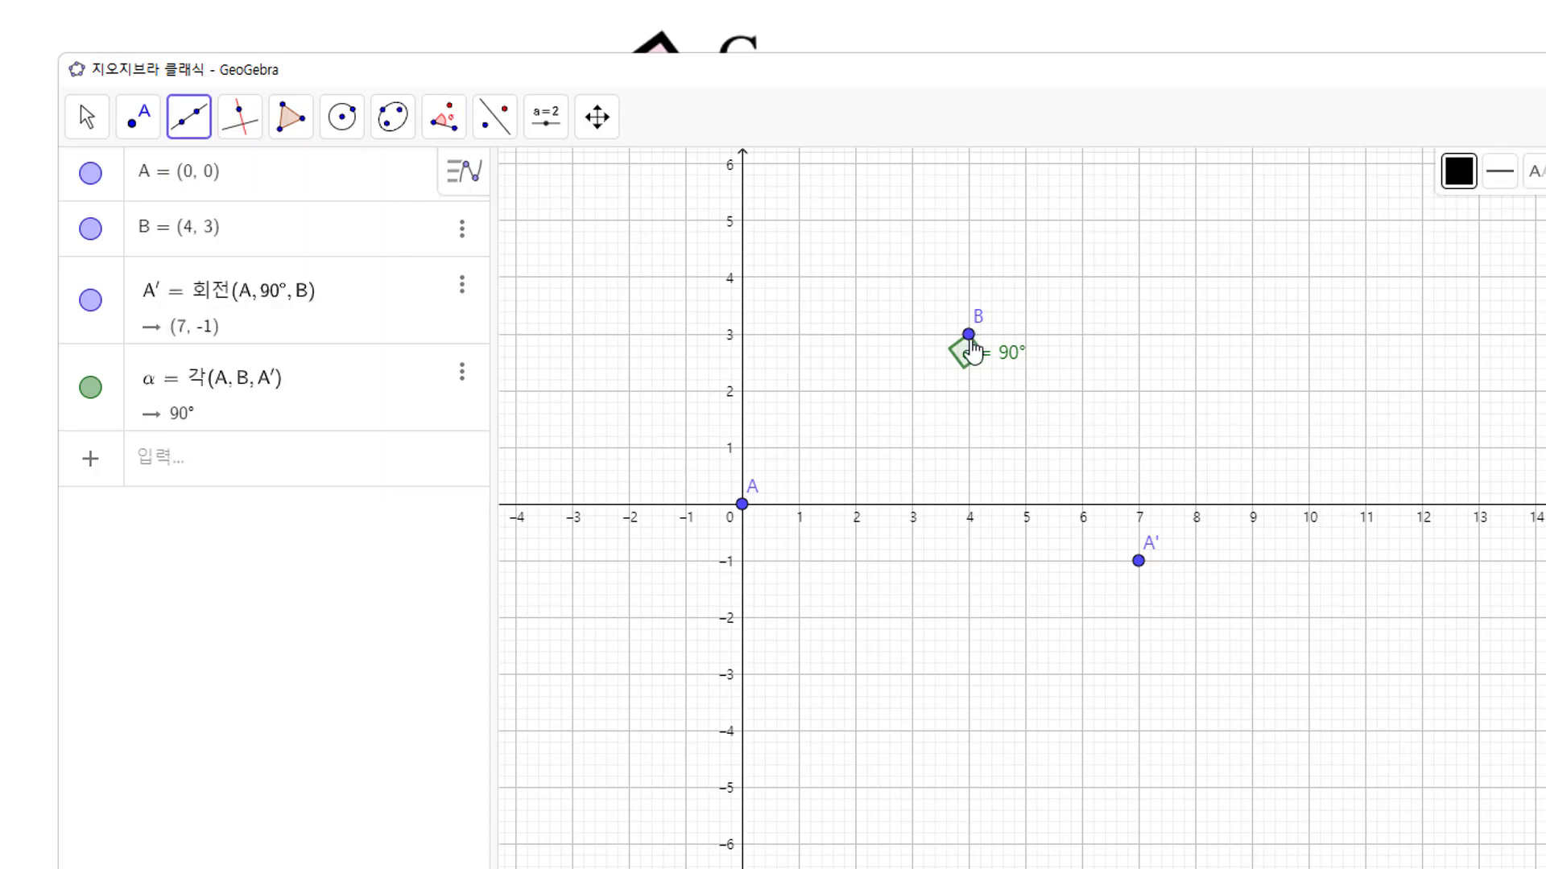
pyautogui.click(970, 337)
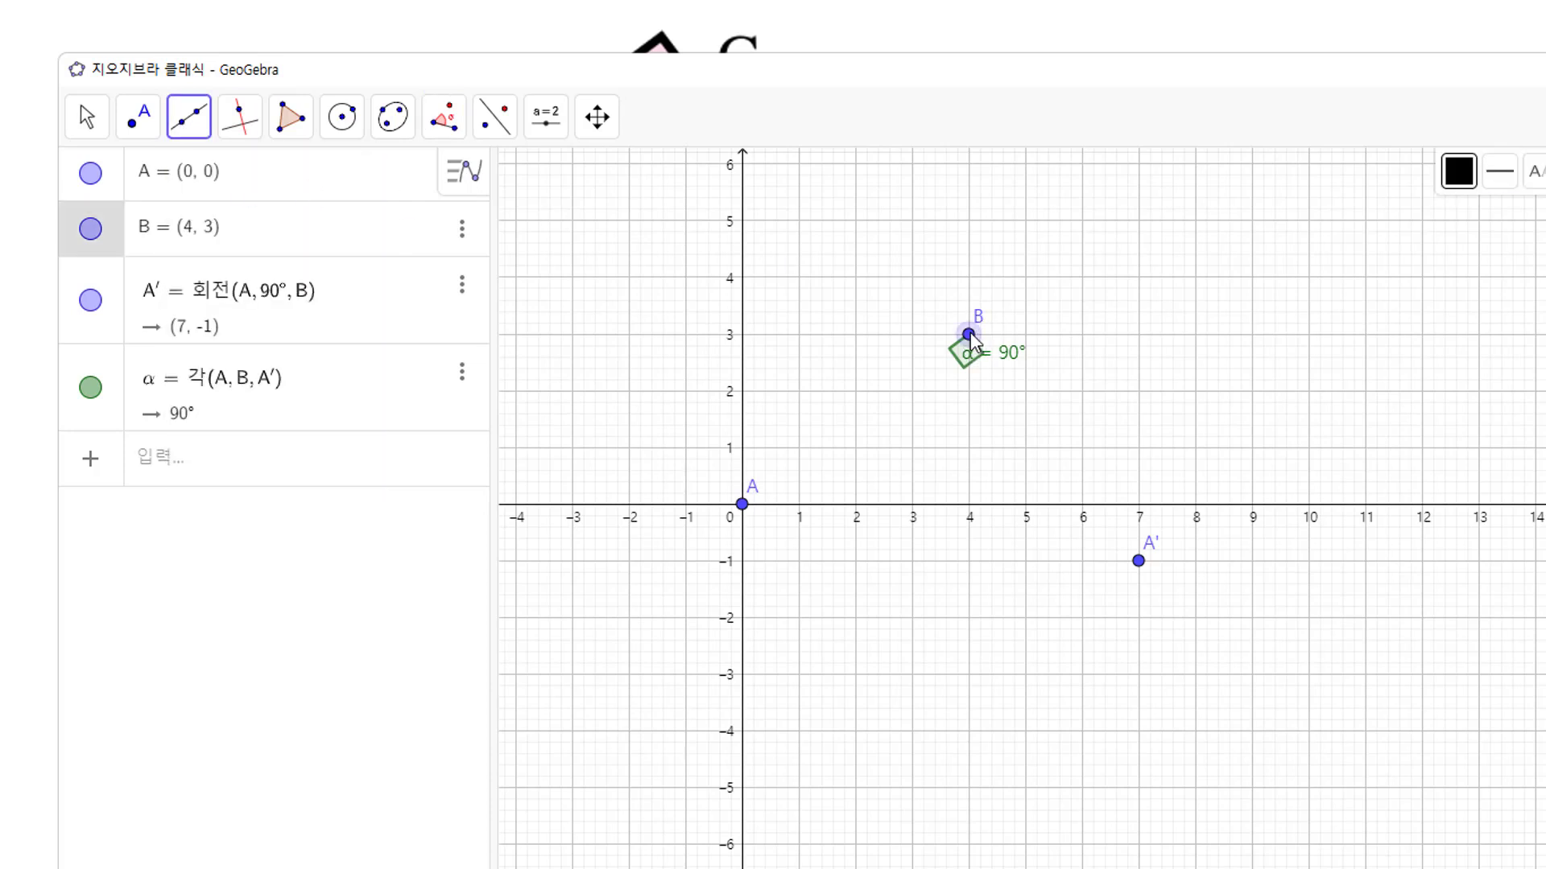
pyautogui.click(1139, 563)
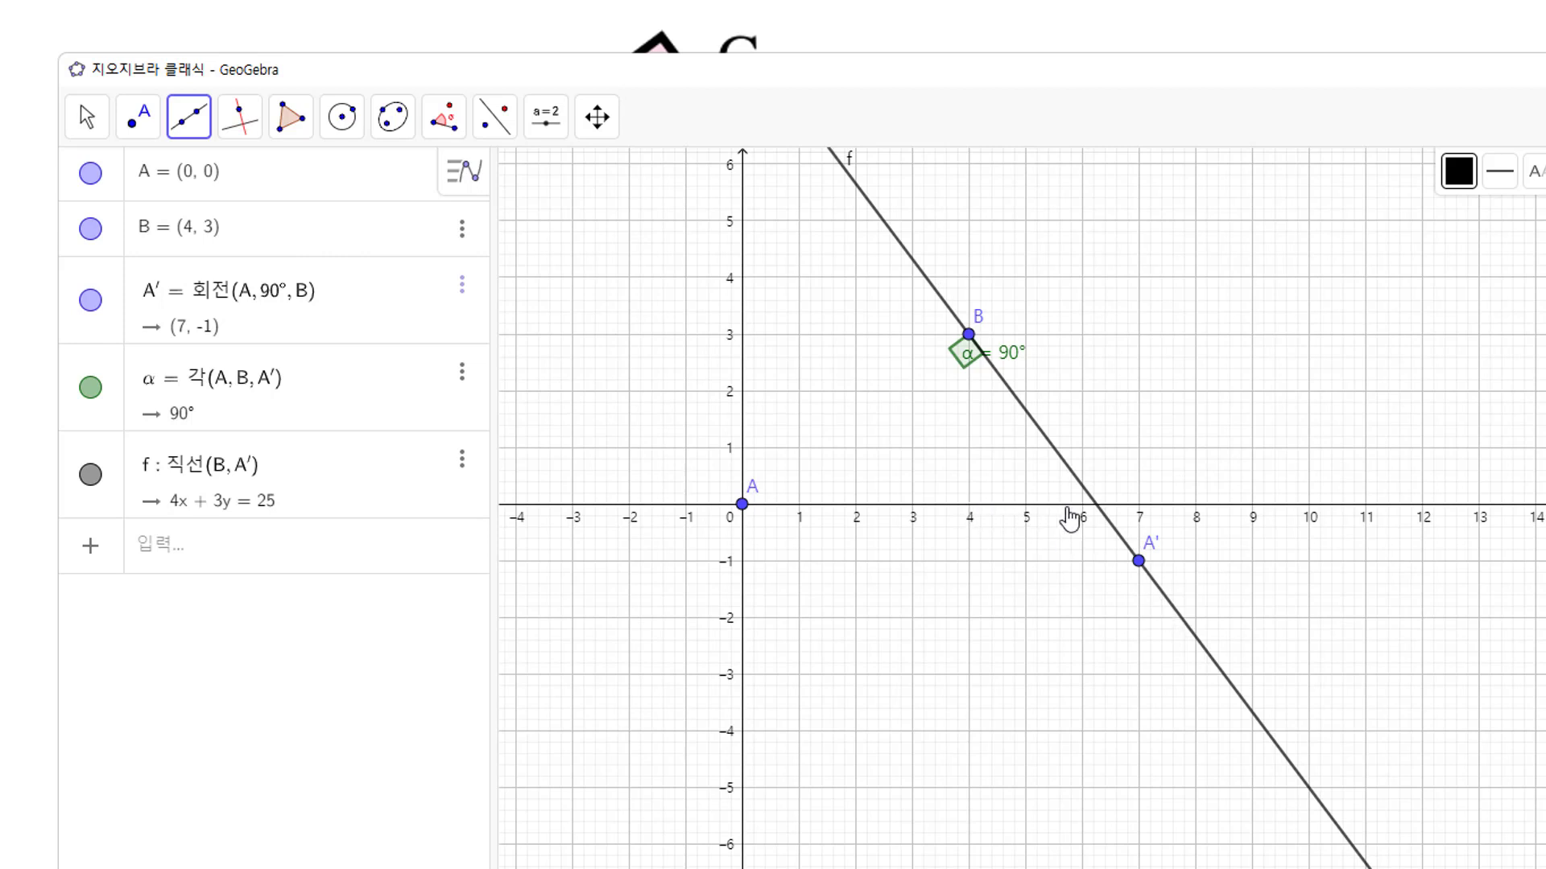
# Step: Create the intersection point of the x-axis and the line through B and A'
pyautogui.click(136, 127)
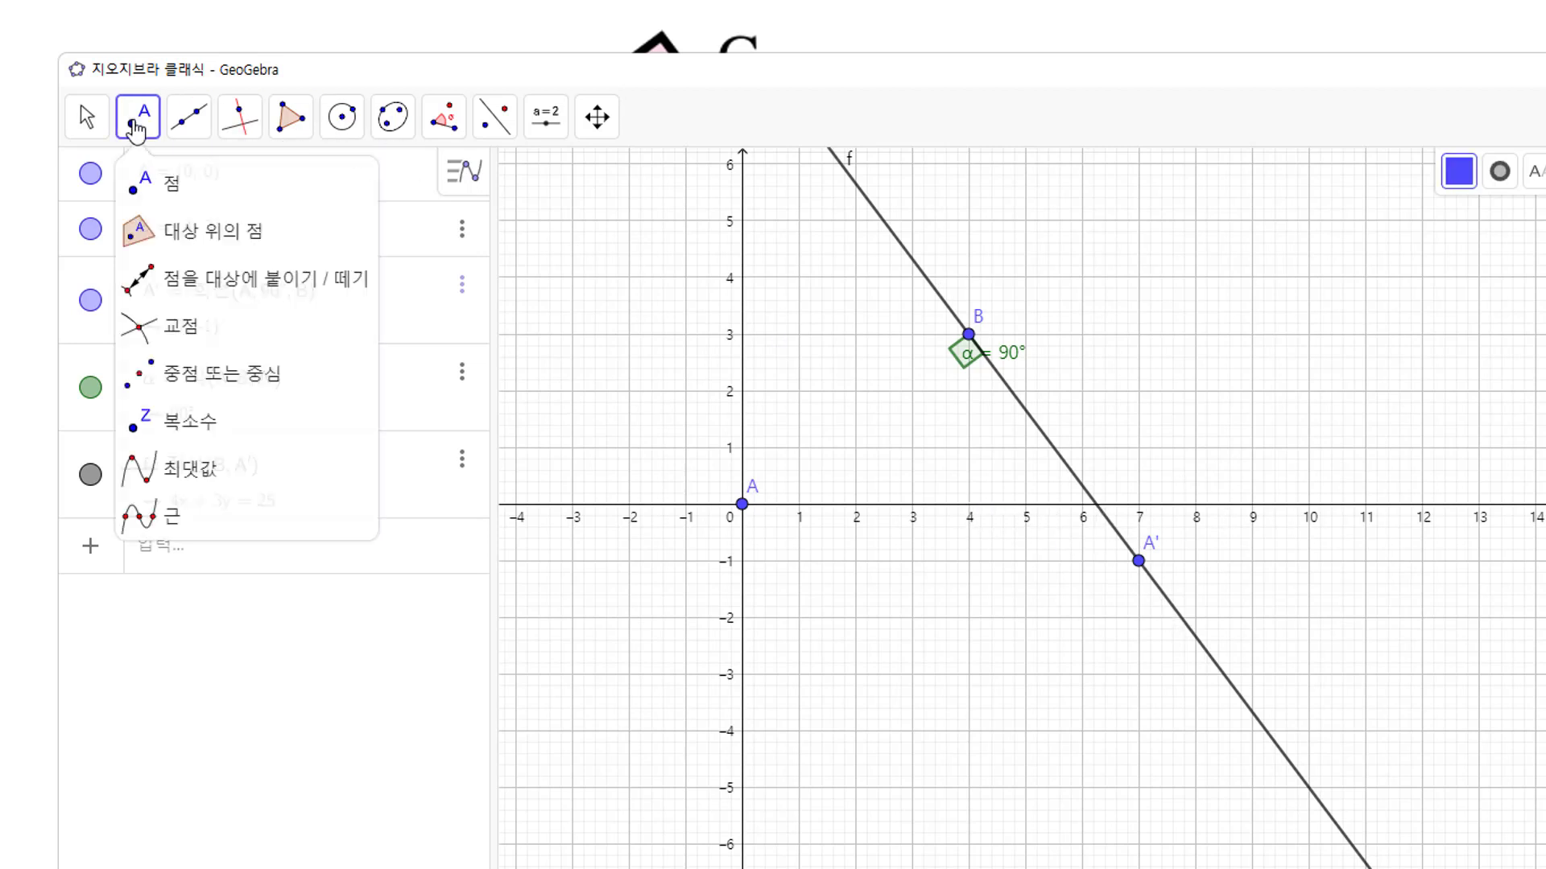
pyautogui.click(172, 324)
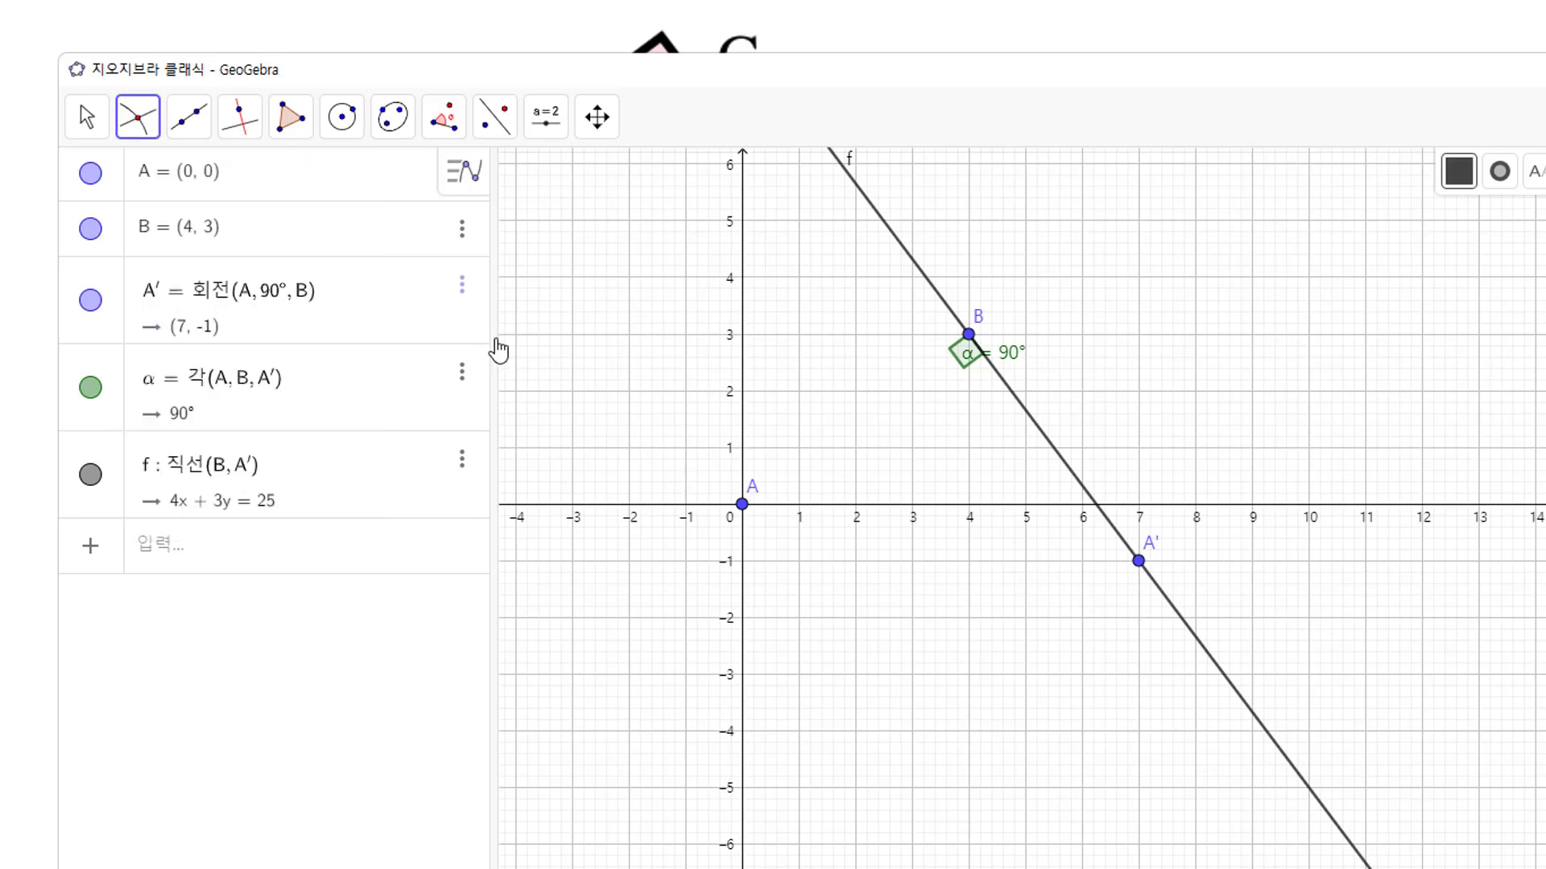
pyautogui.click(1051, 507)
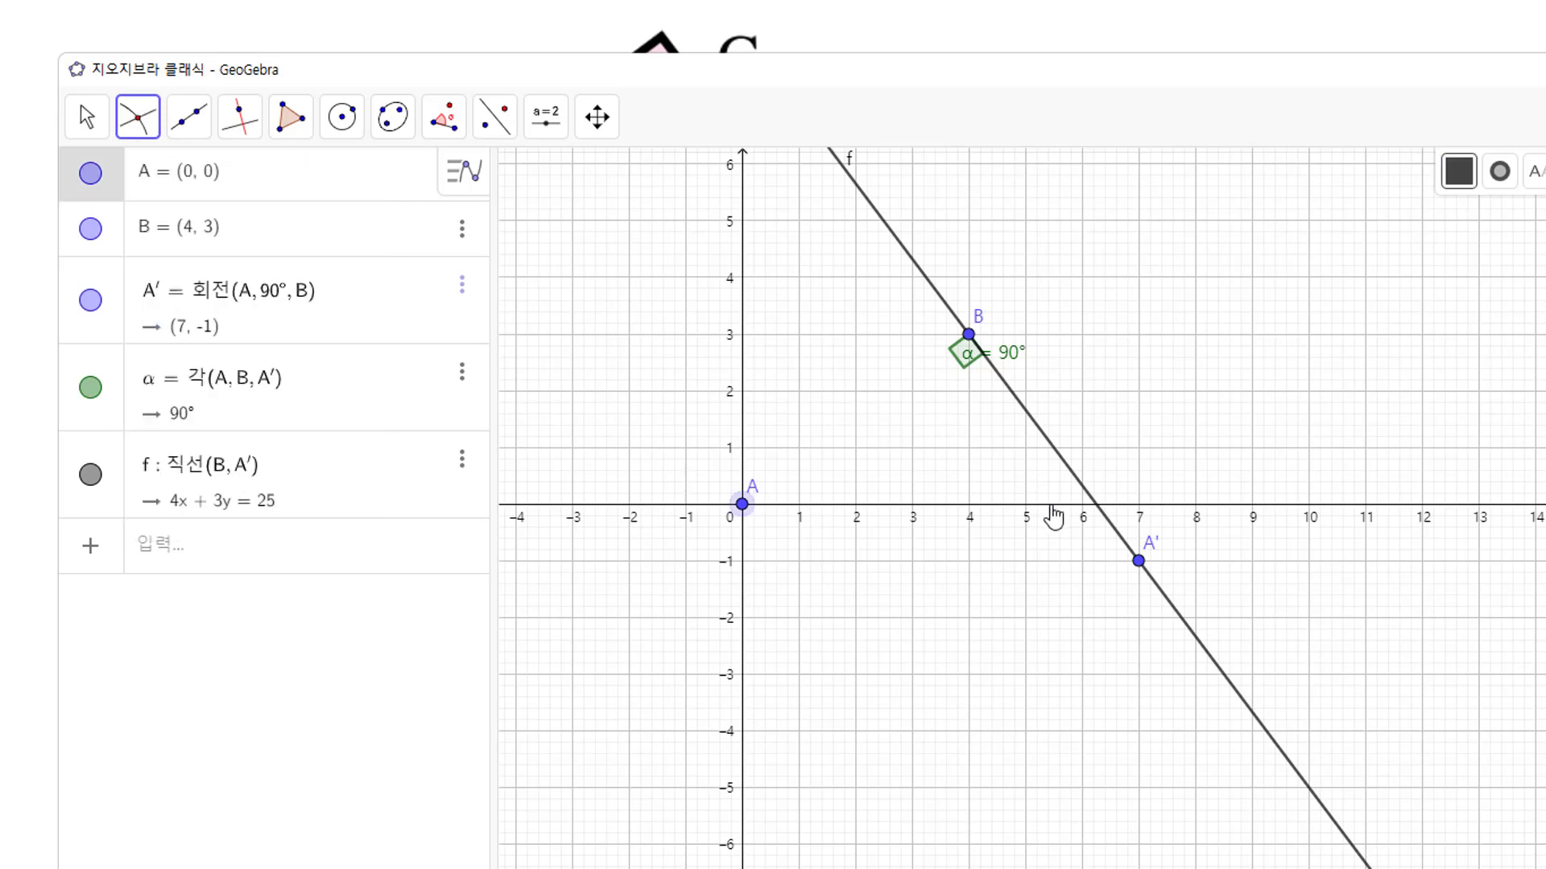
pyautogui.click(1061, 465)
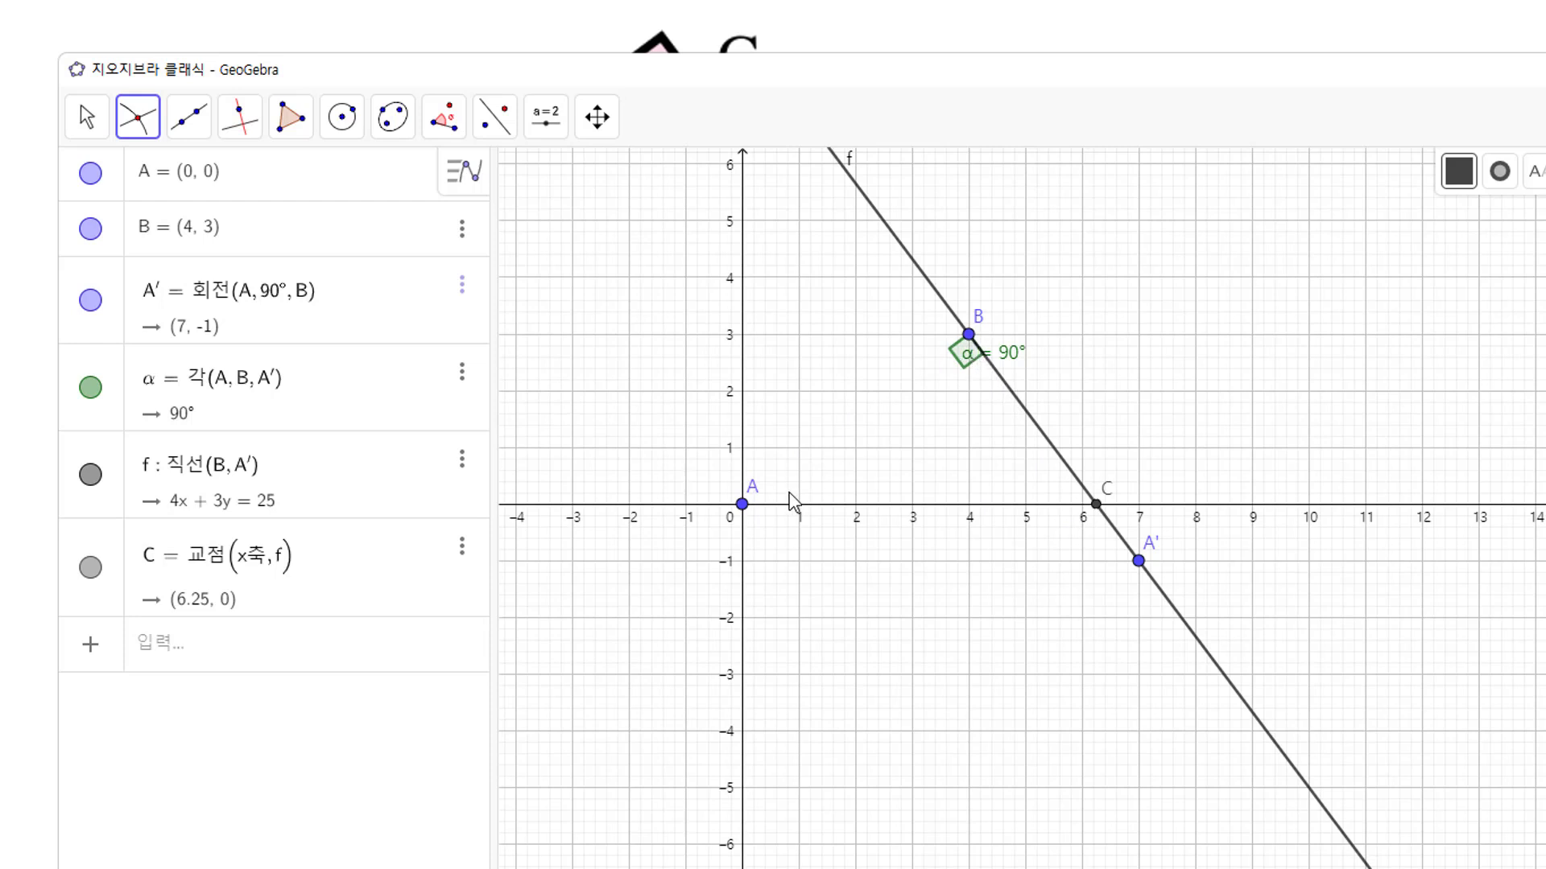
# Step: Draw a triangle polygon through points A, C and B, closing it at A
pyautogui.click(280, 124)
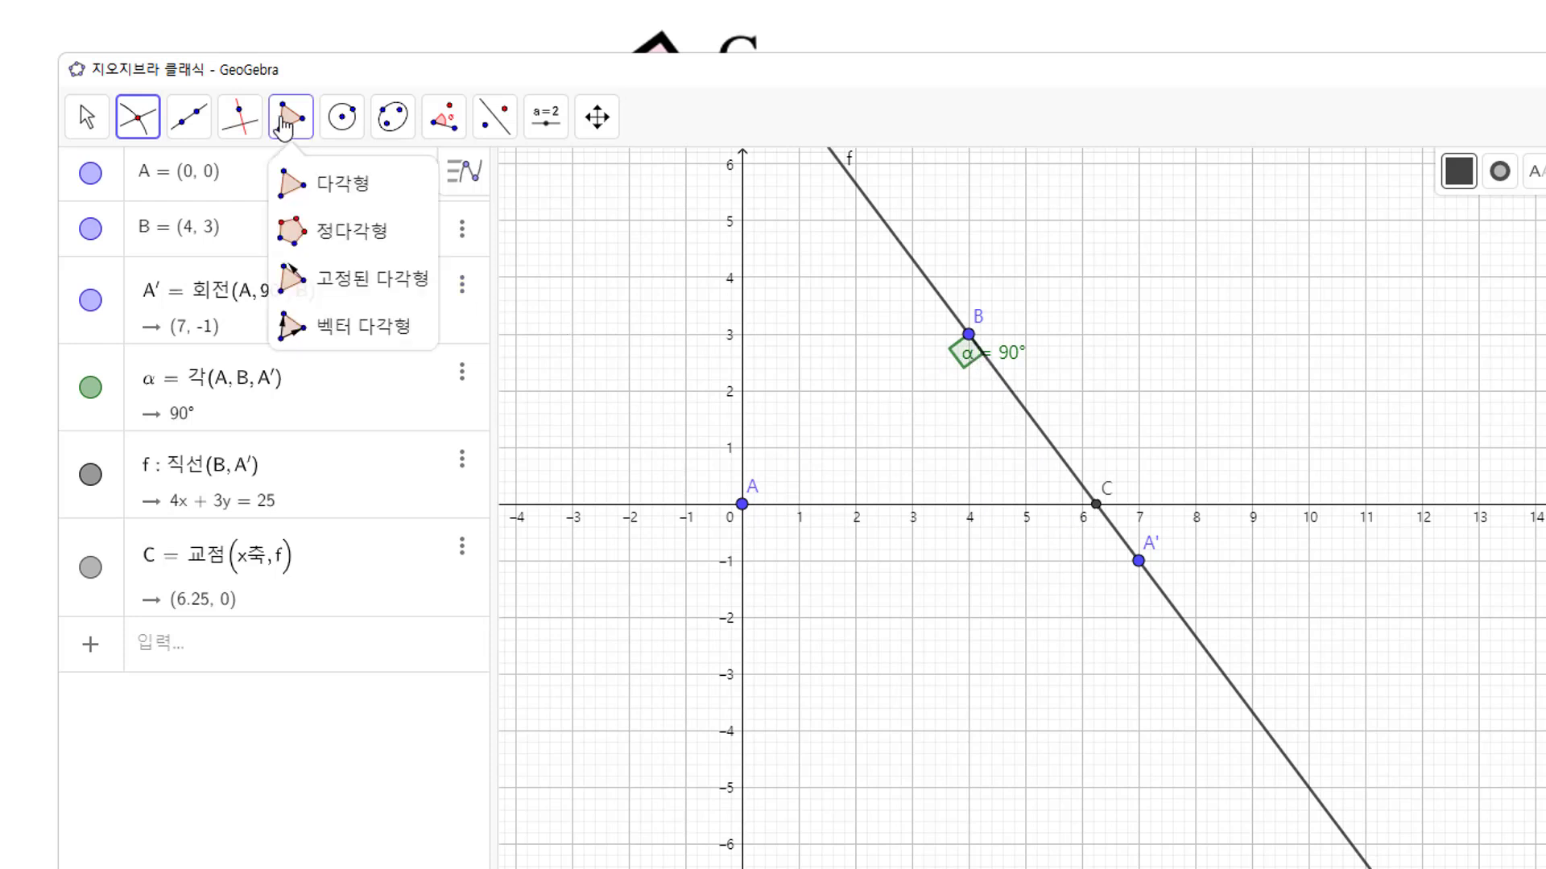
pyautogui.click(369, 186)
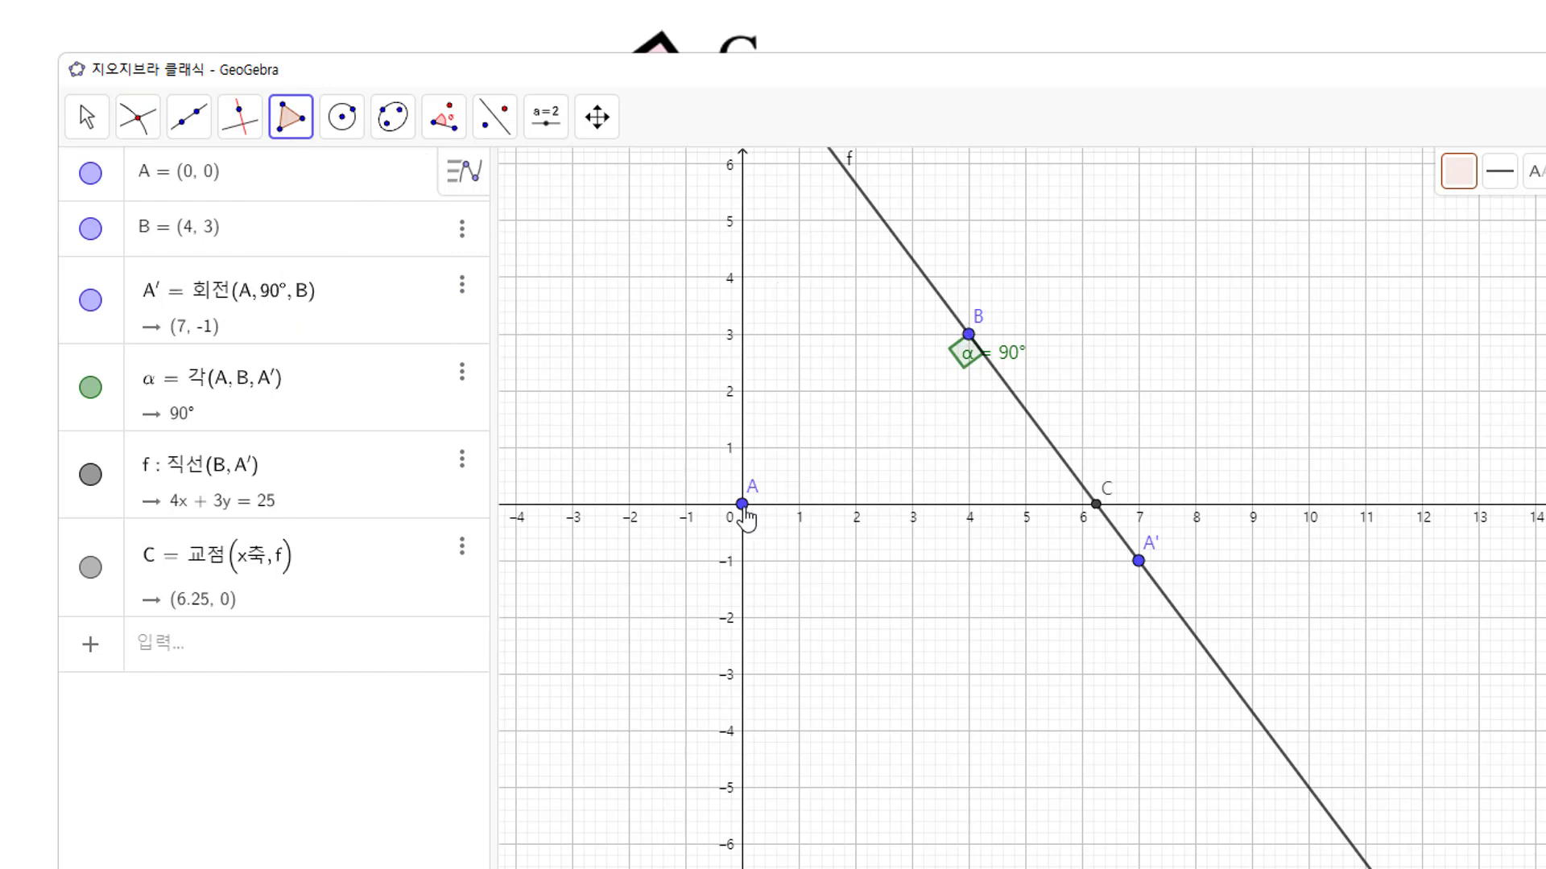
pyautogui.click(743, 506)
pyautogui.click(1096, 505)
pyautogui.click(968, 334)
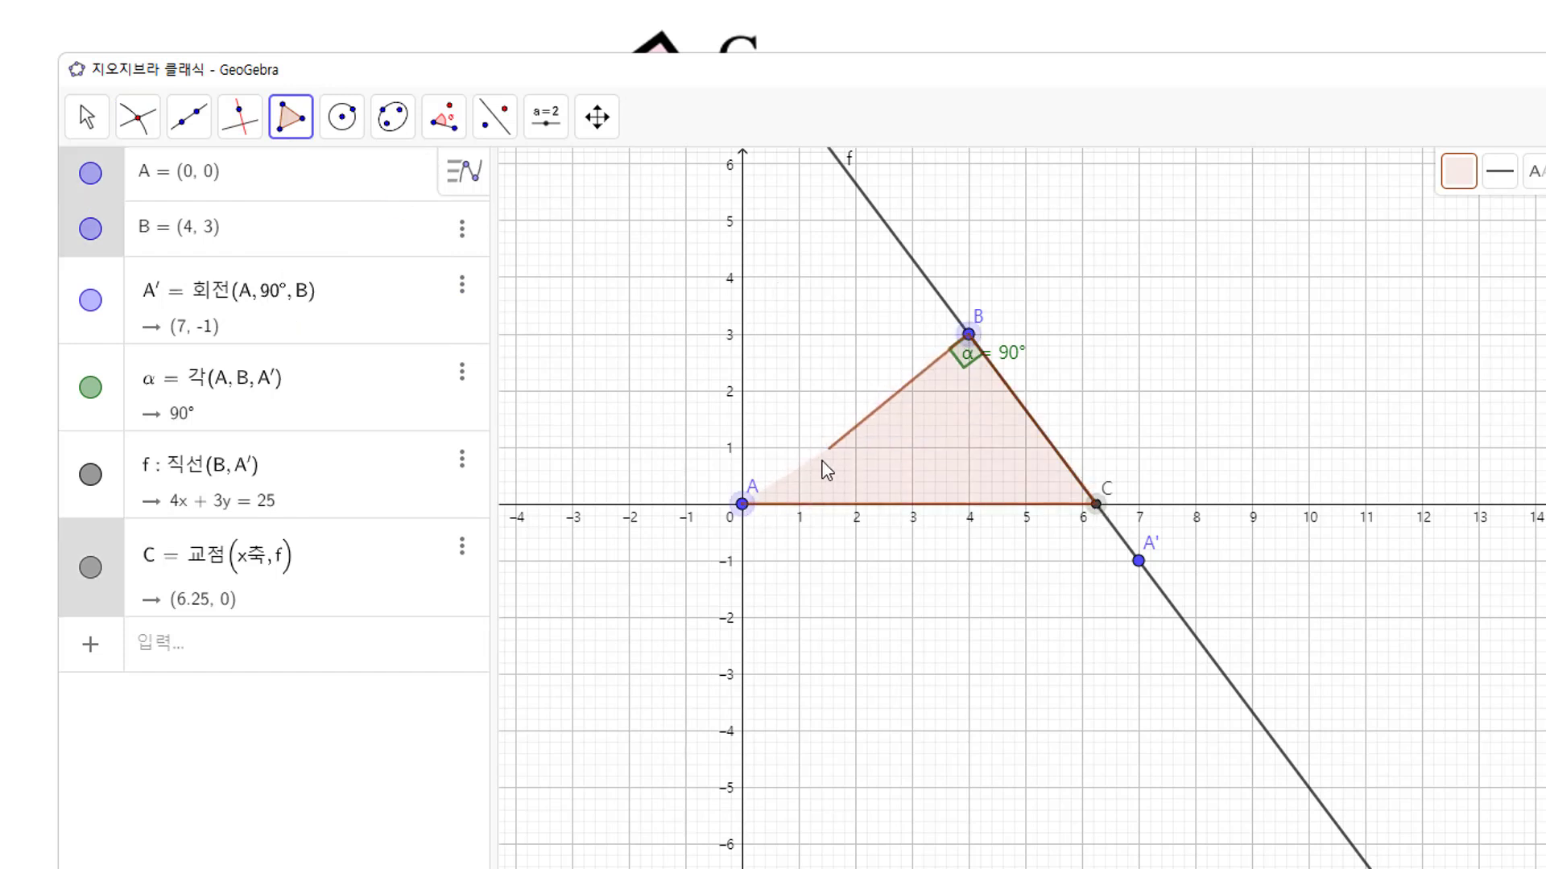
pyautogui.click(742, 505)
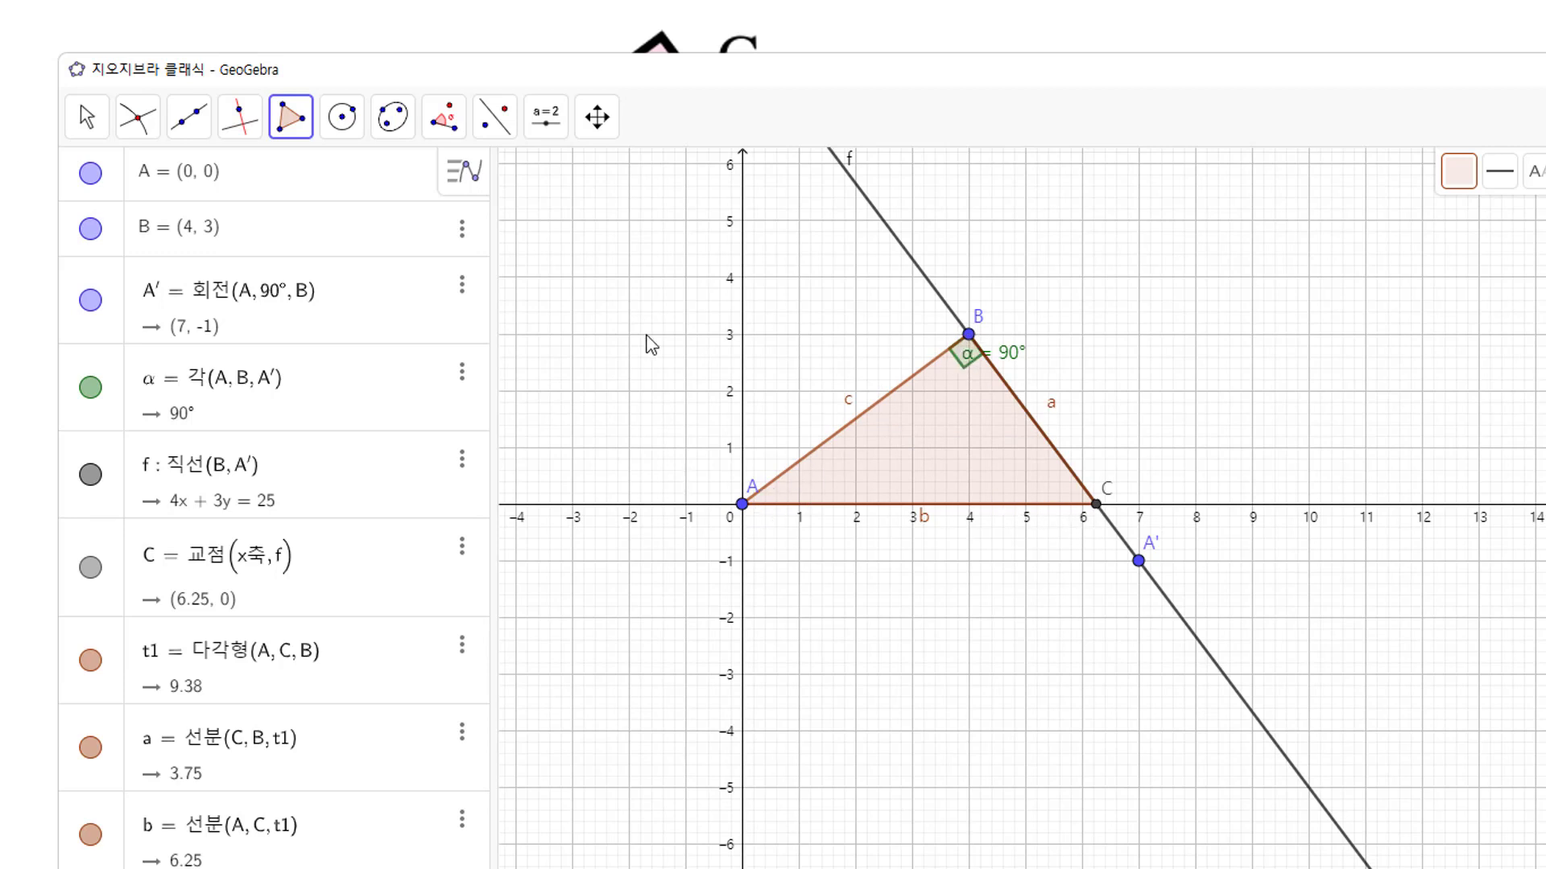
# Step: Hide points A, B, A' and C, the angle α and the line f so only the triangle stays displayed
pyautogui.click(85, 119)
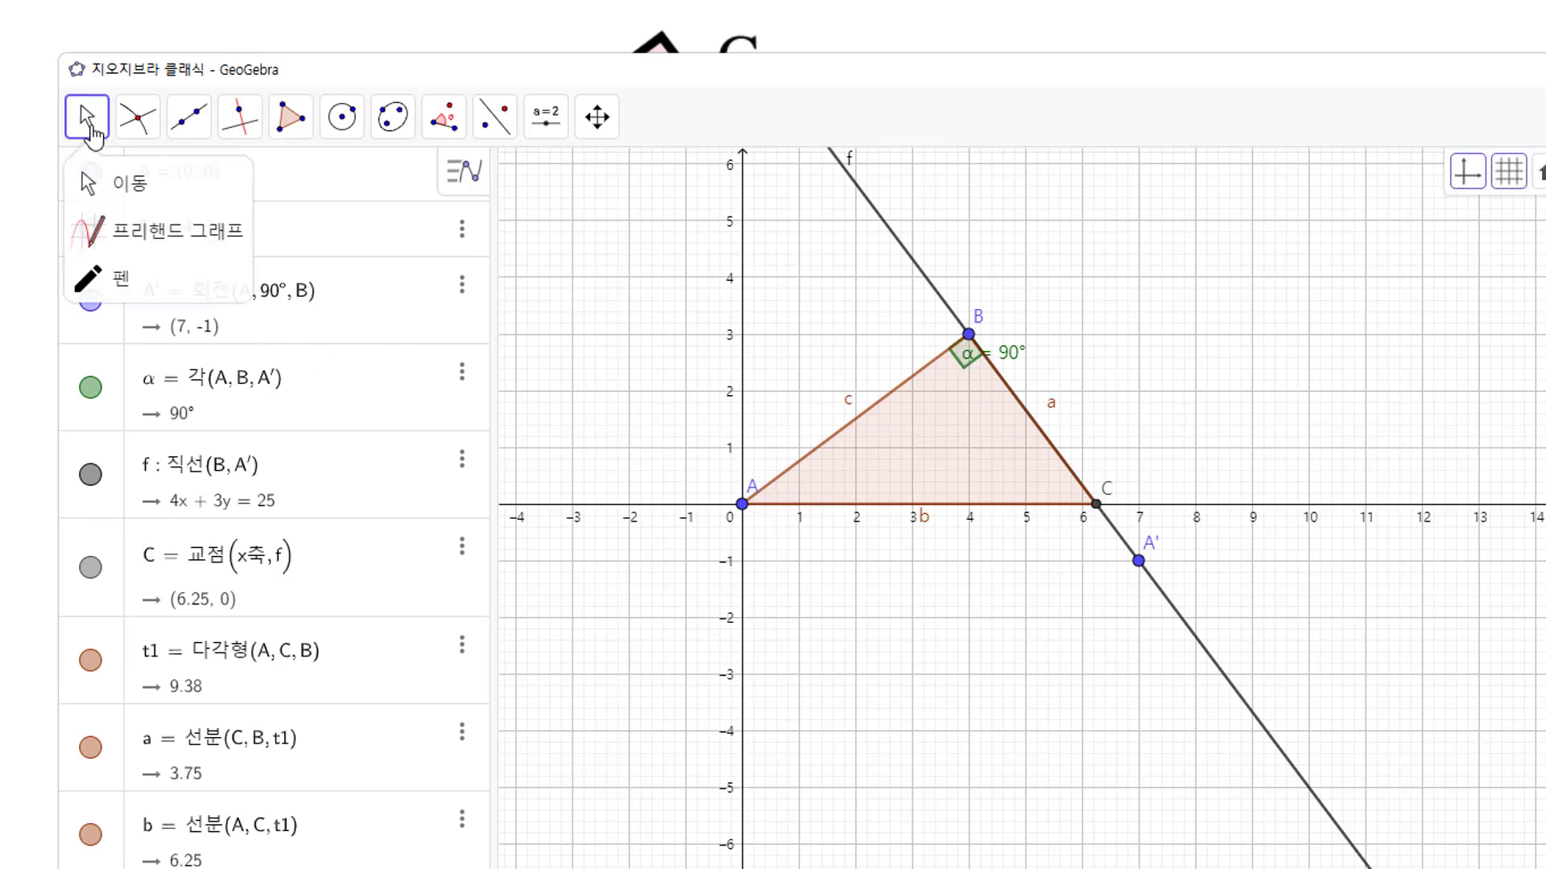
pyautogui.click(125, 181)
pyautogui.click(90, 172)
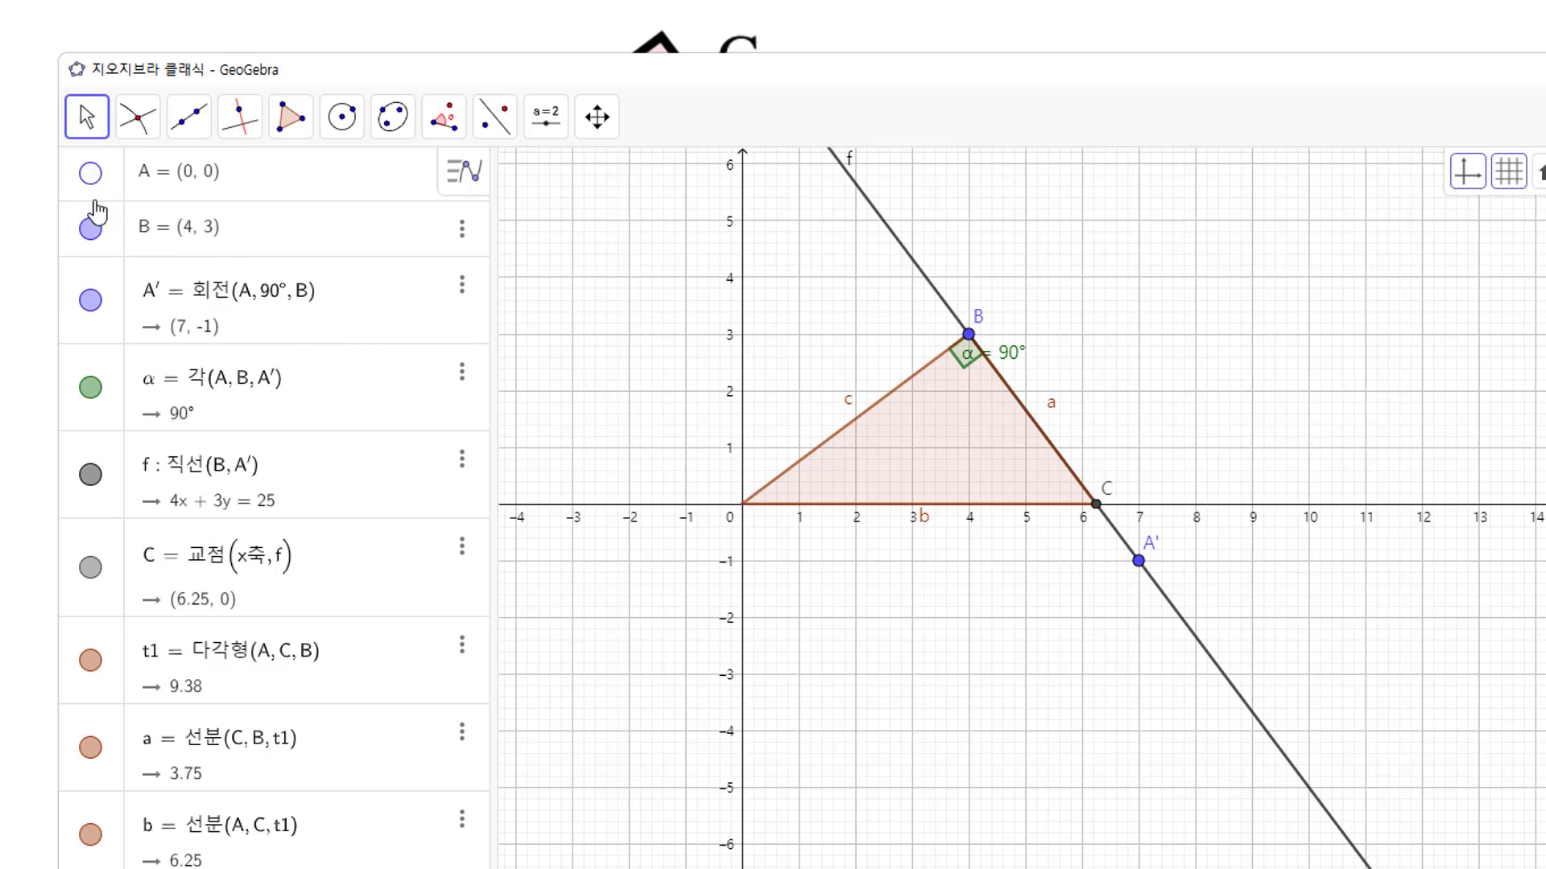
pyautogui.click(98, 238)
pyautogui.click(90, 229)
pyautogui.click(91, 301)
pyautogui.click(91, 389)
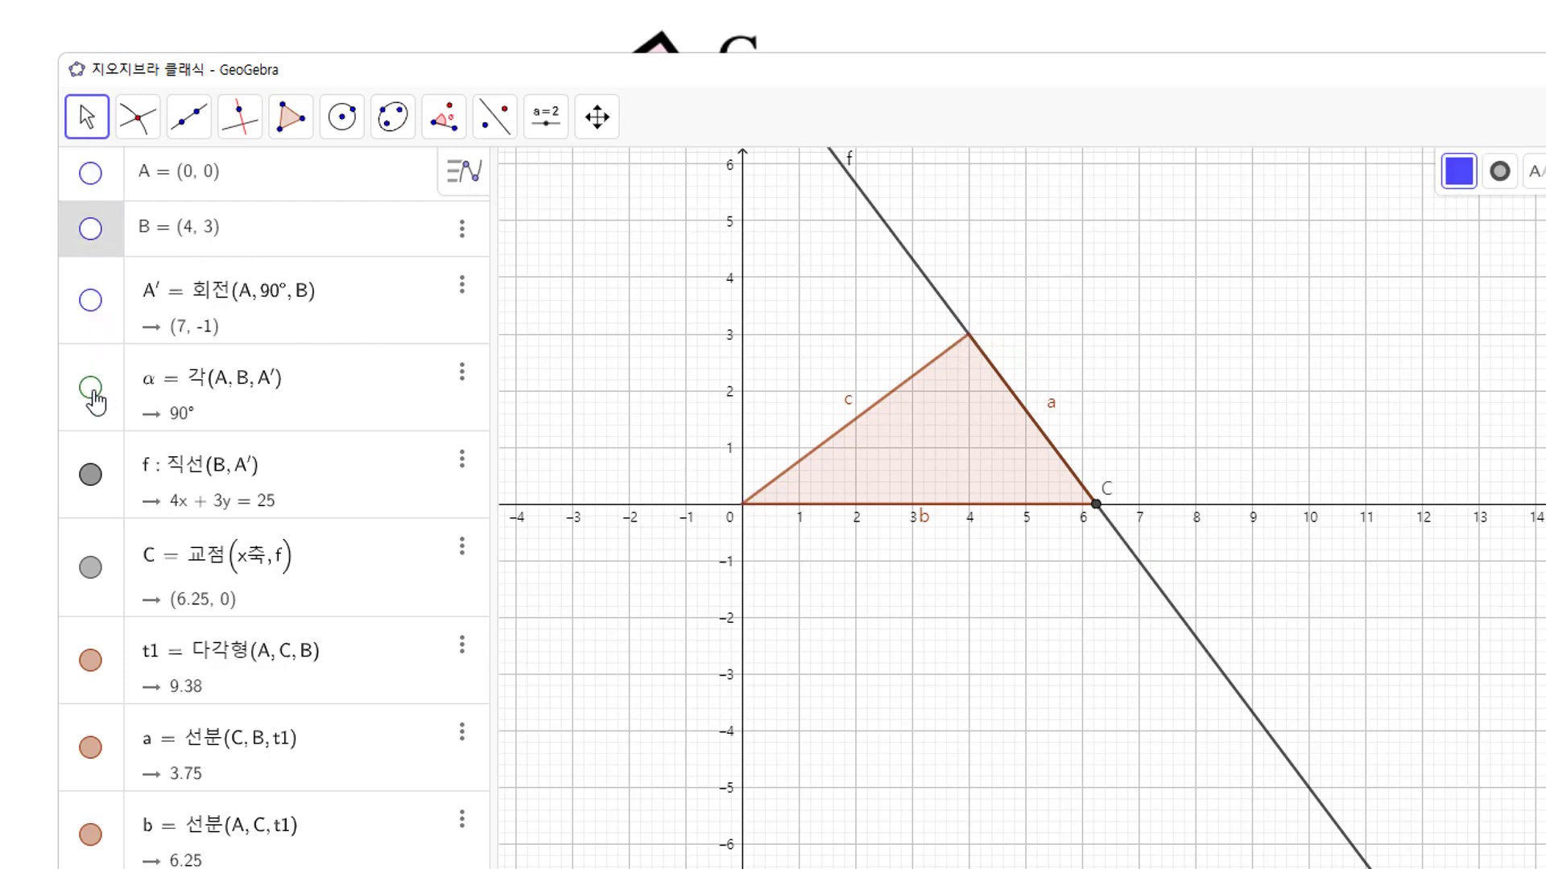
pyautogui.click(91, 475)
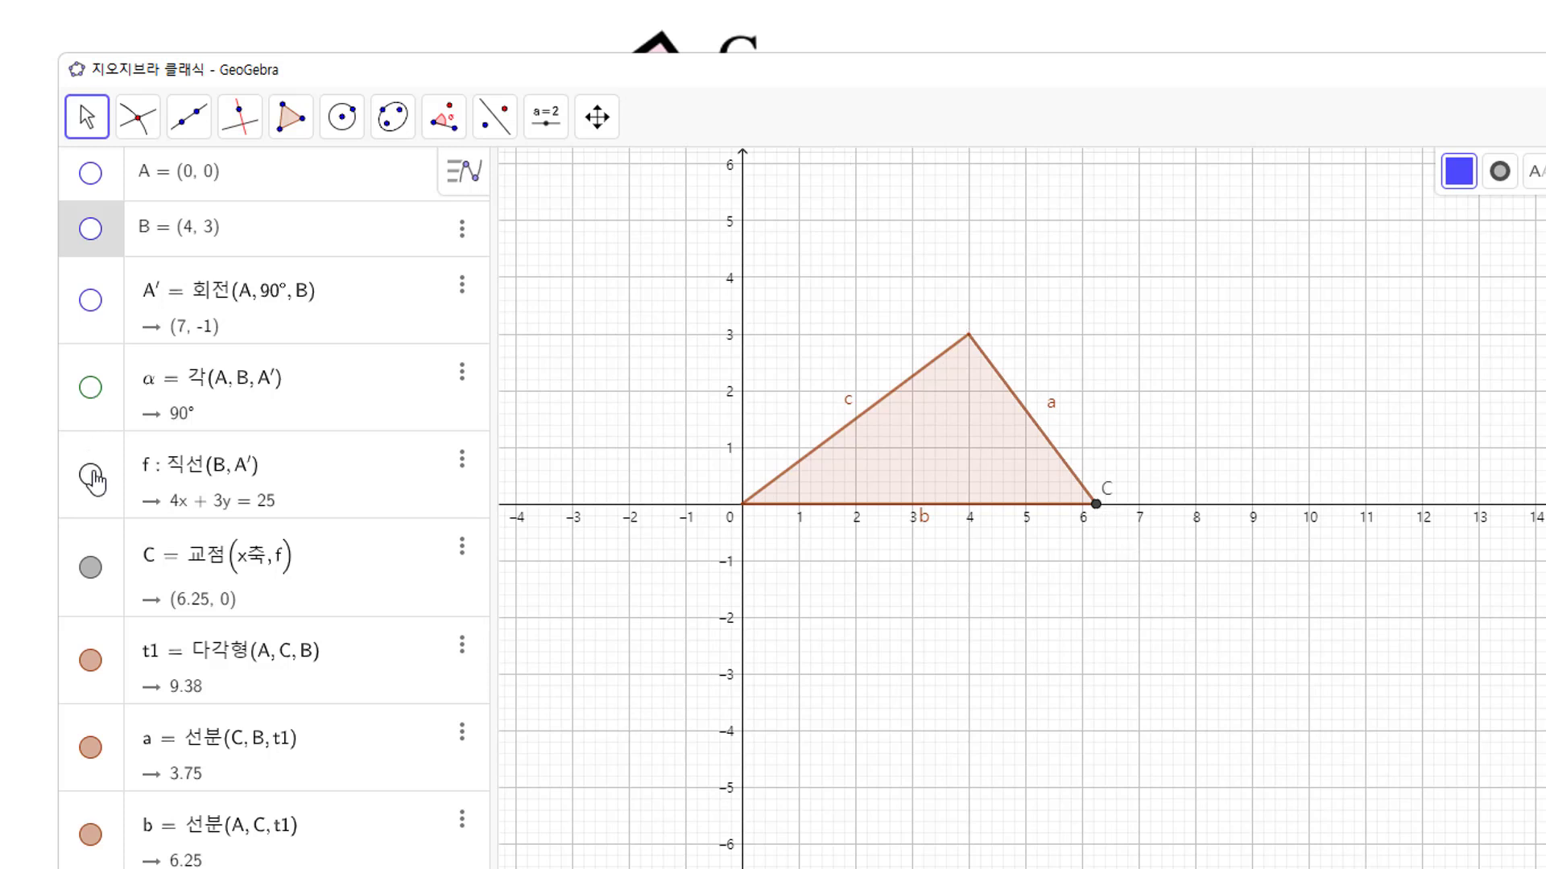
pyautogui.click(95, 570)
pyautogui.click(93, 750)
pyautogui.click(91, 748)
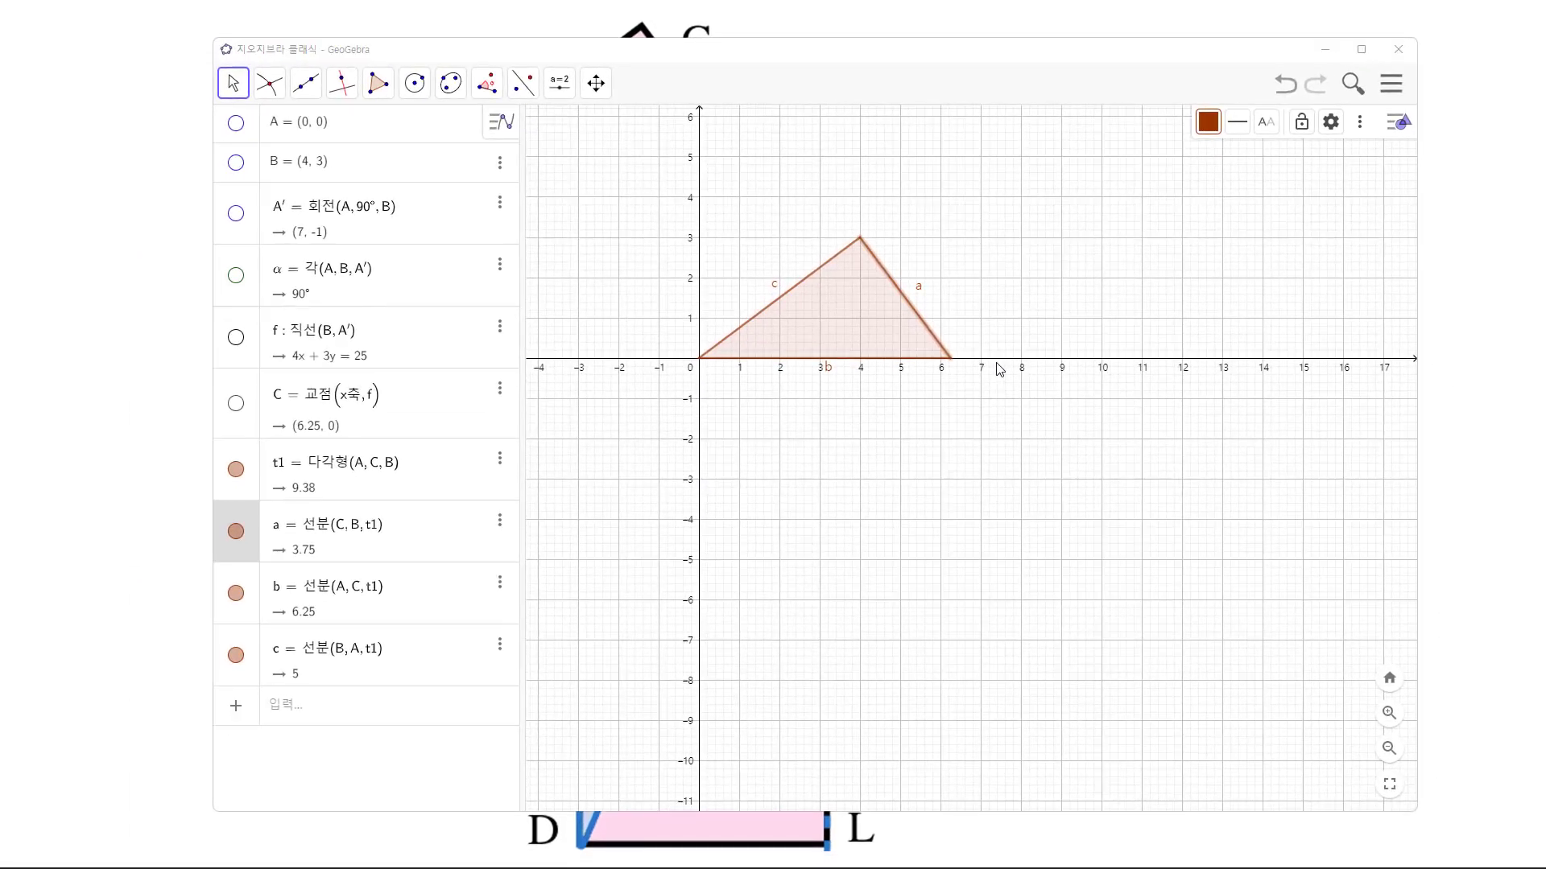
# Step: Check the reference slide and build a square outward on the triangle's side c, using a regular polygon with 4 vertices
pyautogui.hotkey('alt', 'Tab')
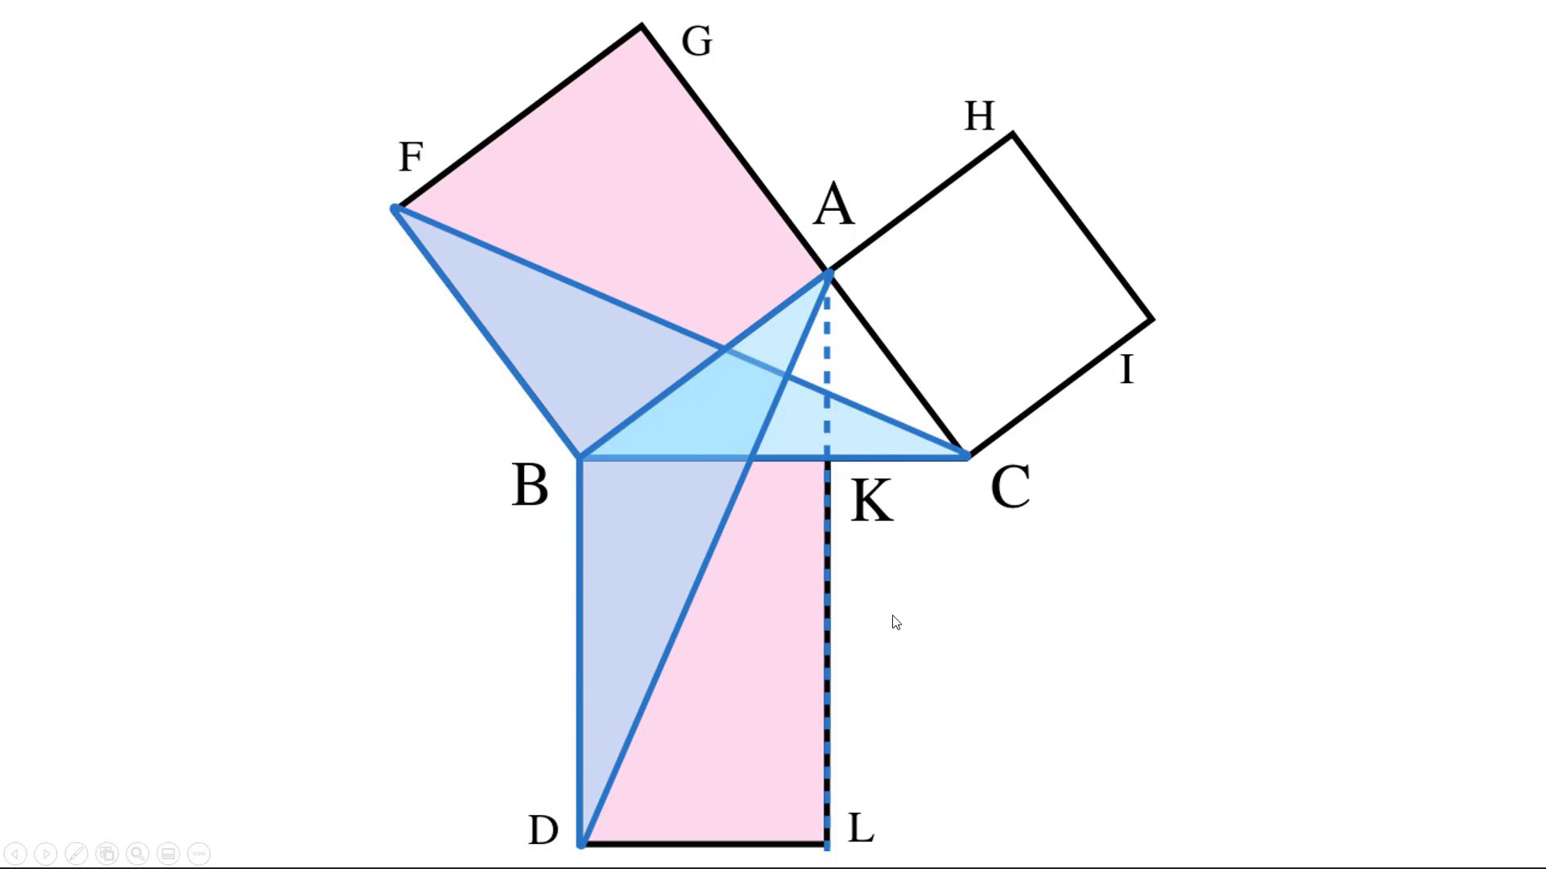
pyautogui.hotkey('alt', 'Tab')
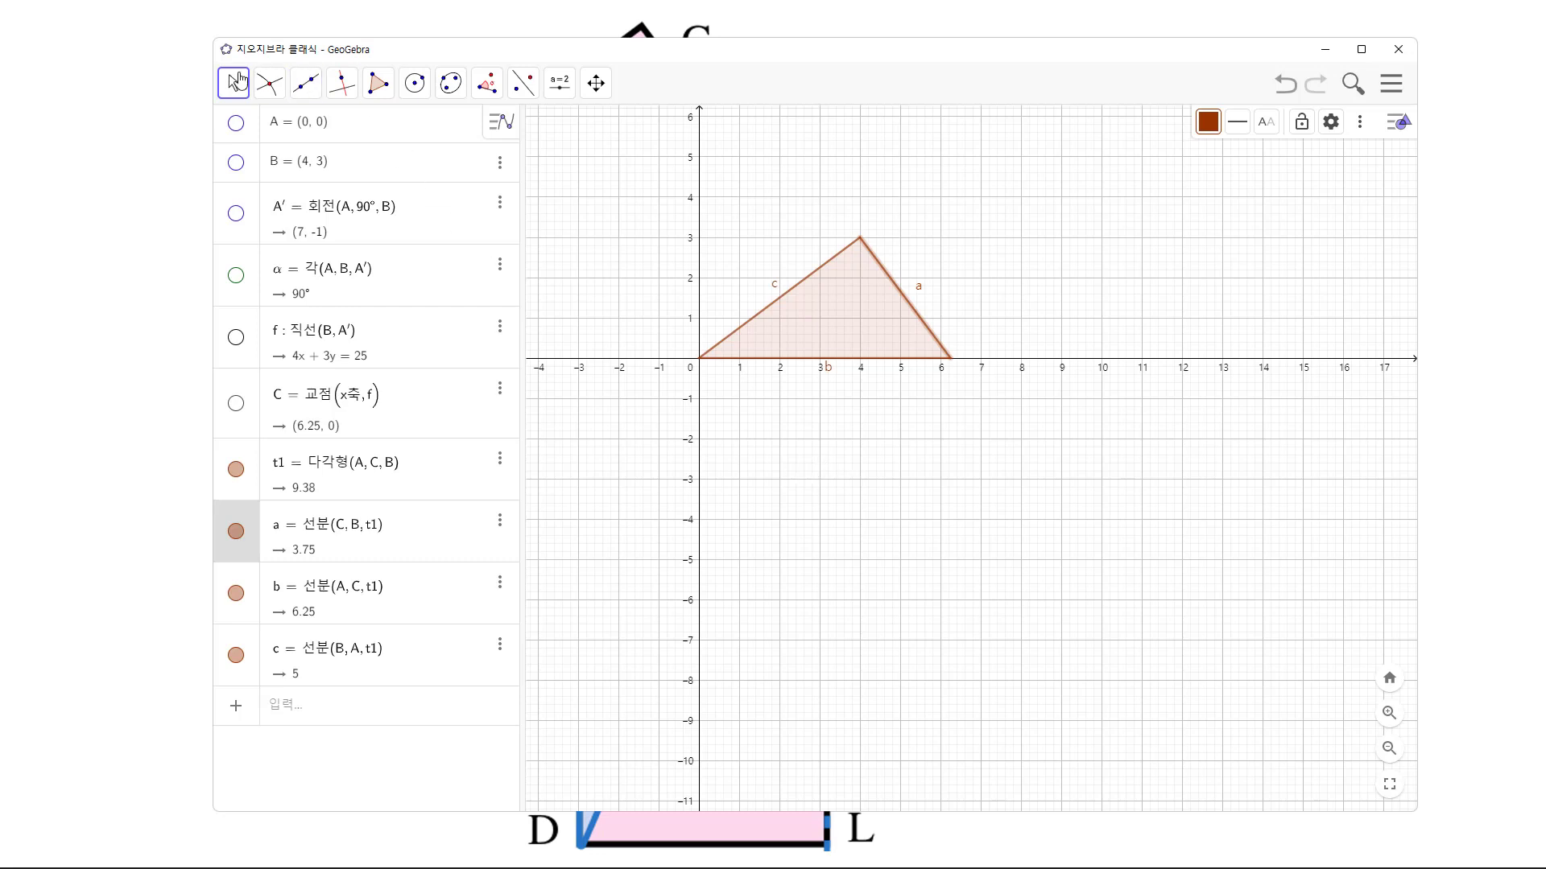
pyautogui.moveTo(787, 444); pyautogui.dragTo(881, 605)
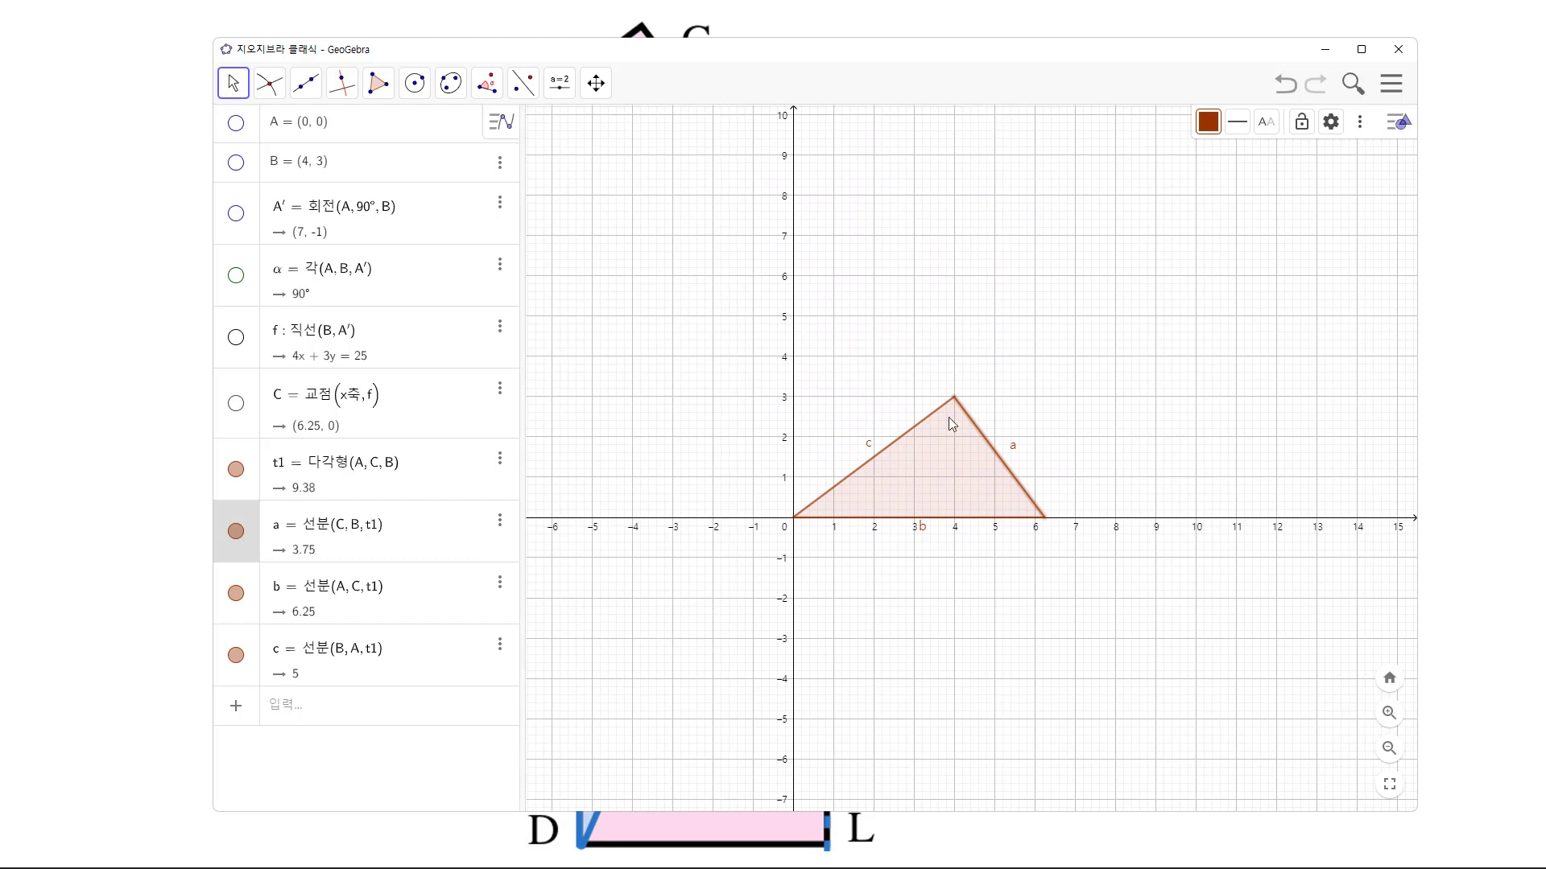
pyautogui.click(378, 83)
pyautogui.click(429, 160)
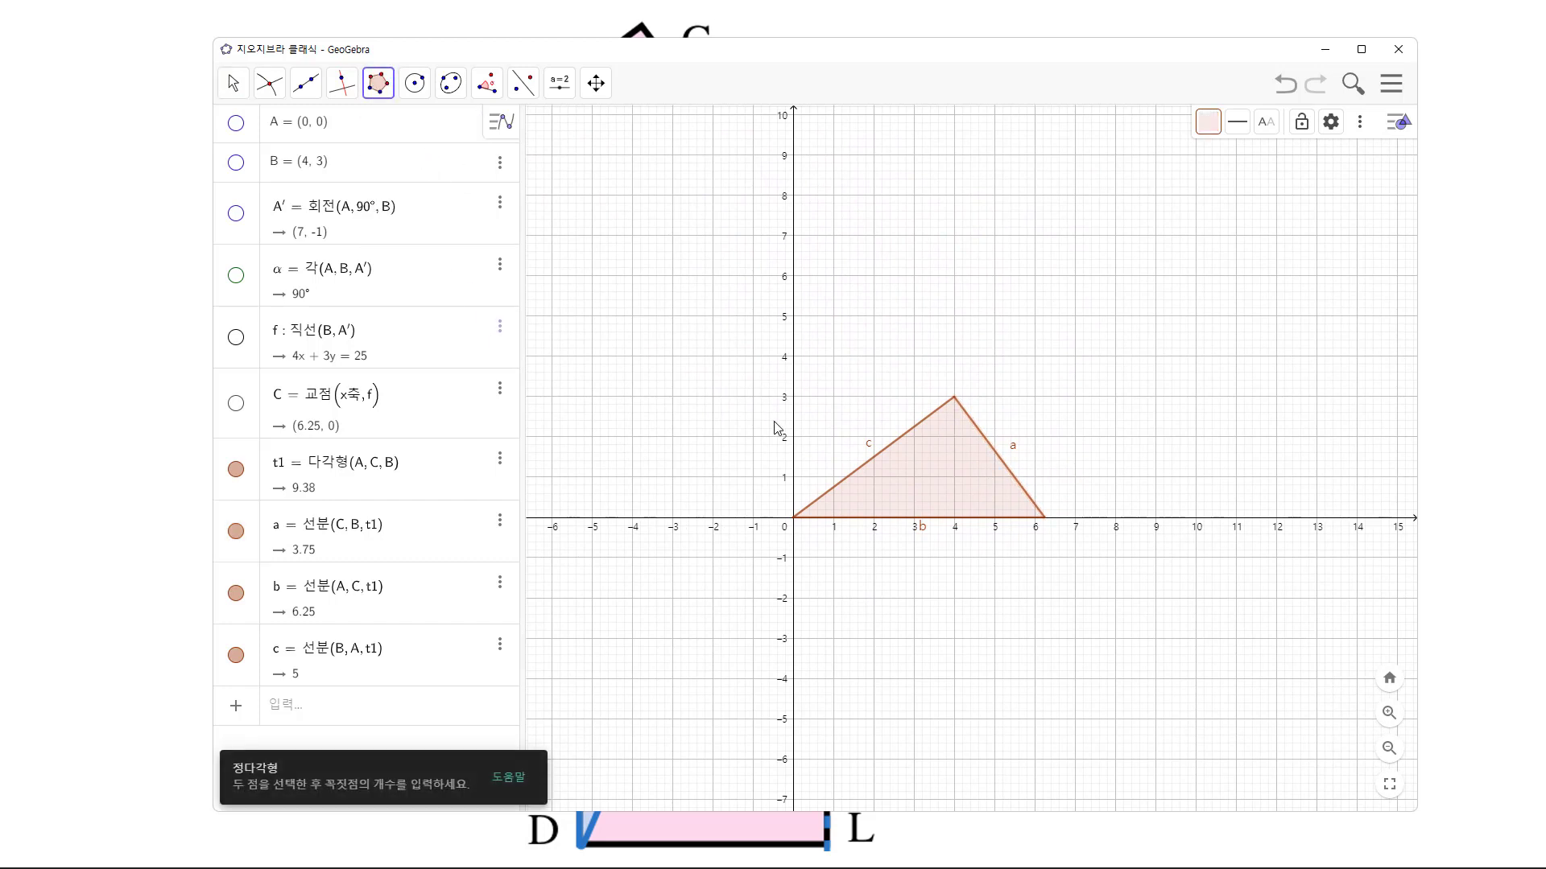
pyautogui.click(793, 516)
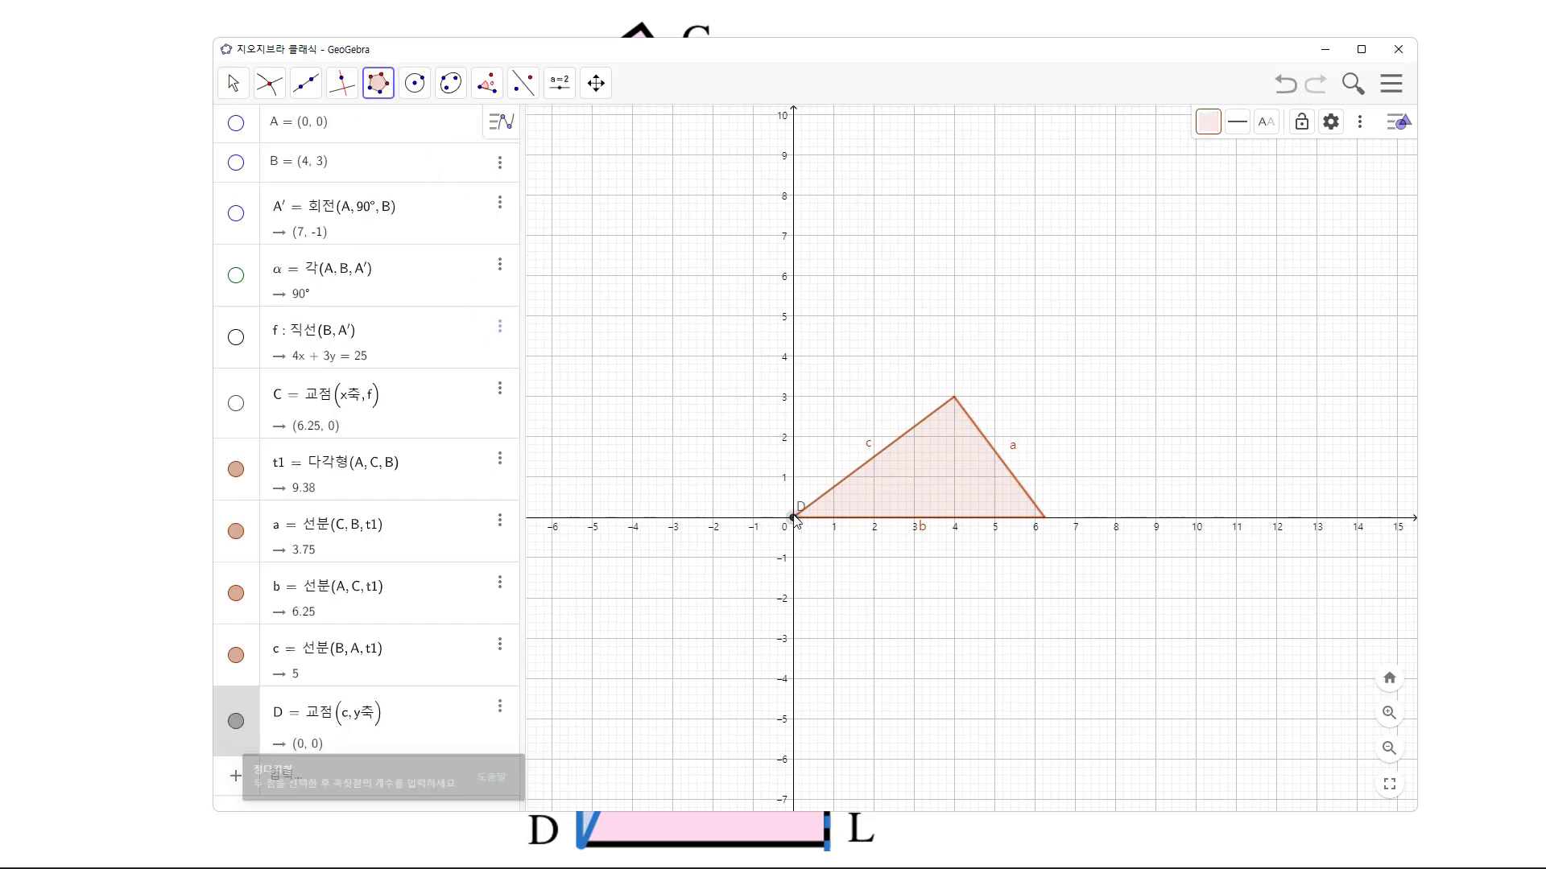
pyautogui.click(956, 407)
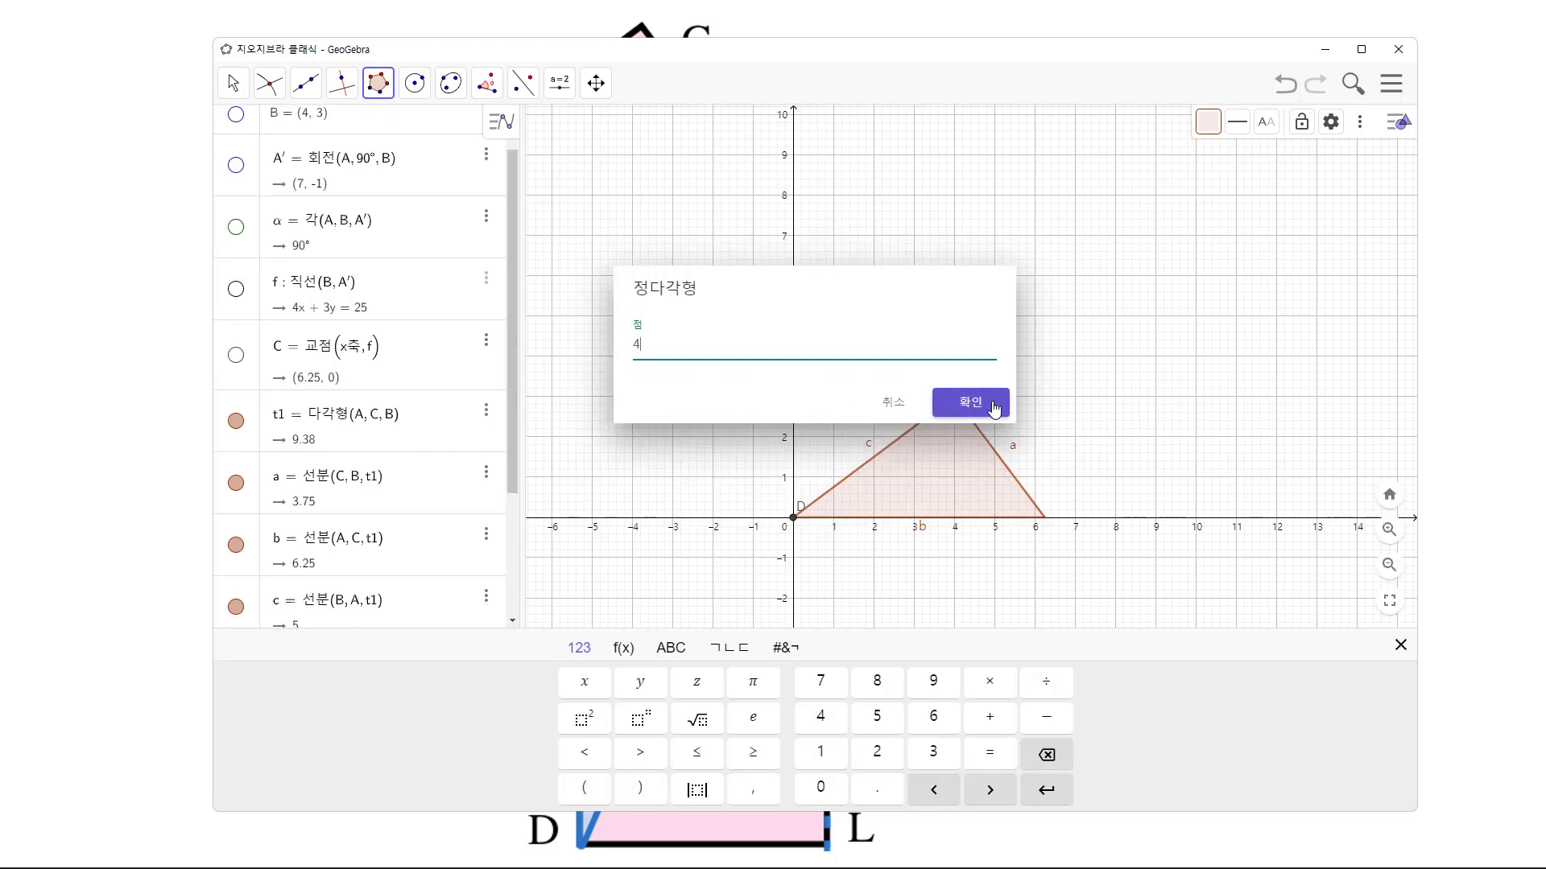
pyautogui.click(970, 409)
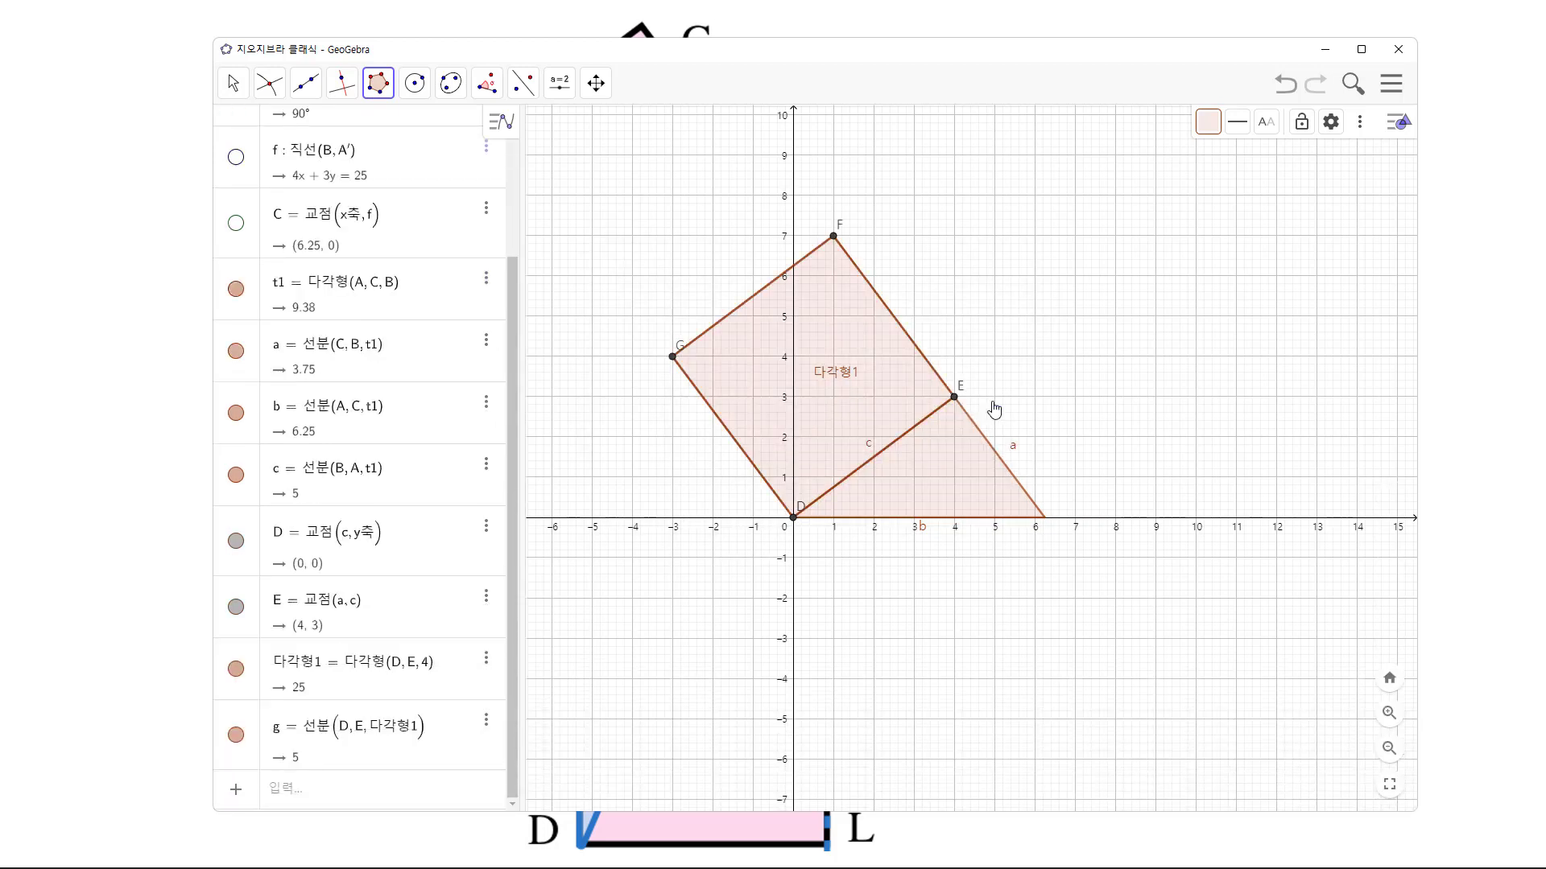
# Step: Build outward squares on the triangle's remaining sides a and b as regular polygons with 4 vertices
pyautogui.click(1045, 517)
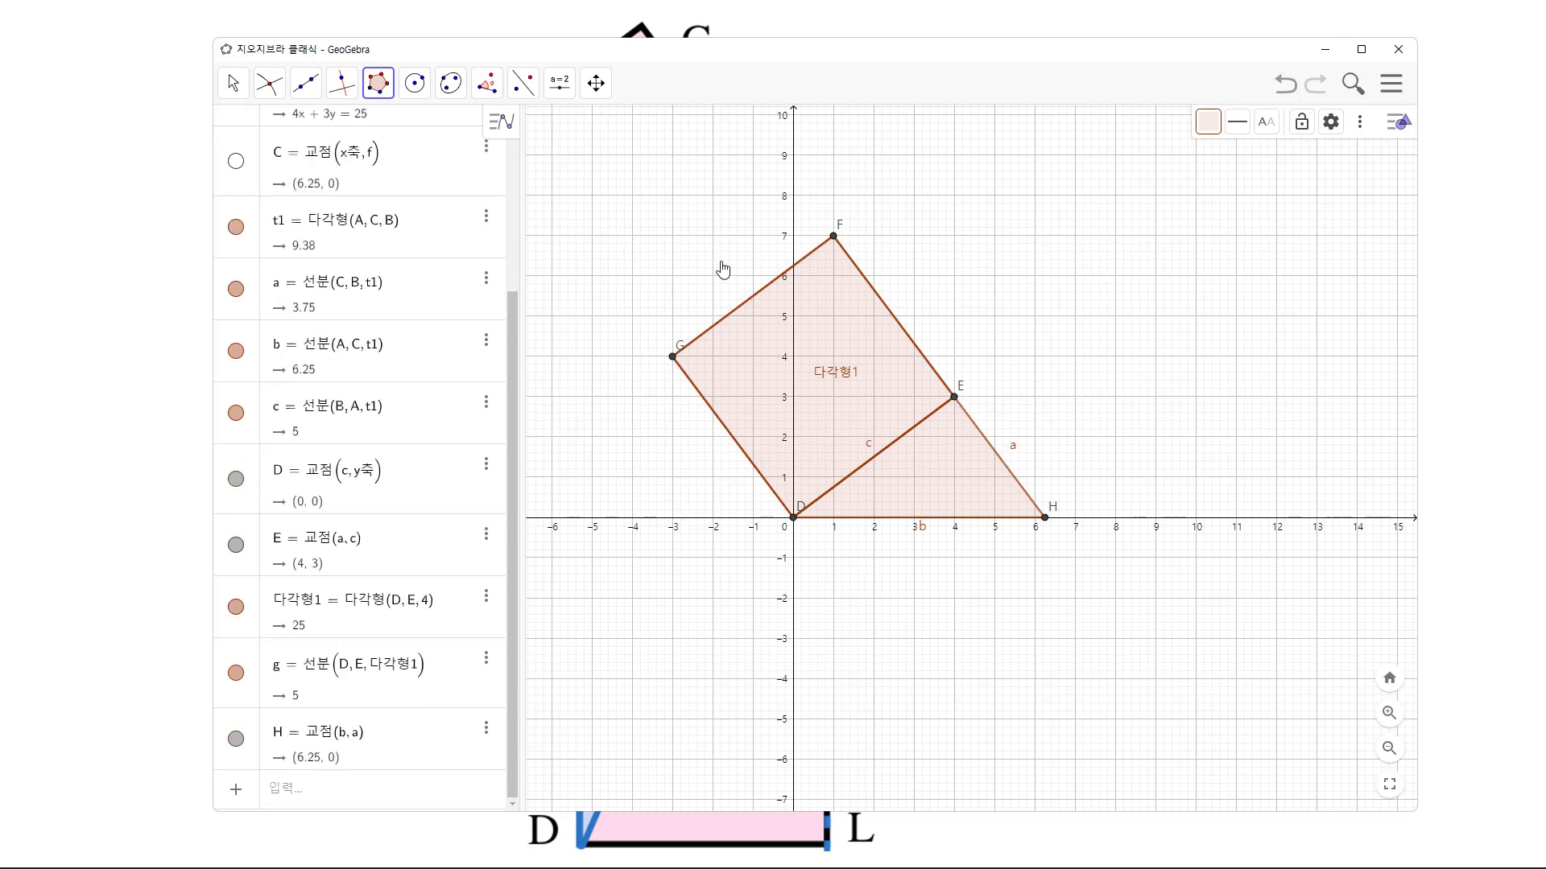
pyautogui.click(861, 478)
pyautogui.click(966, 411)
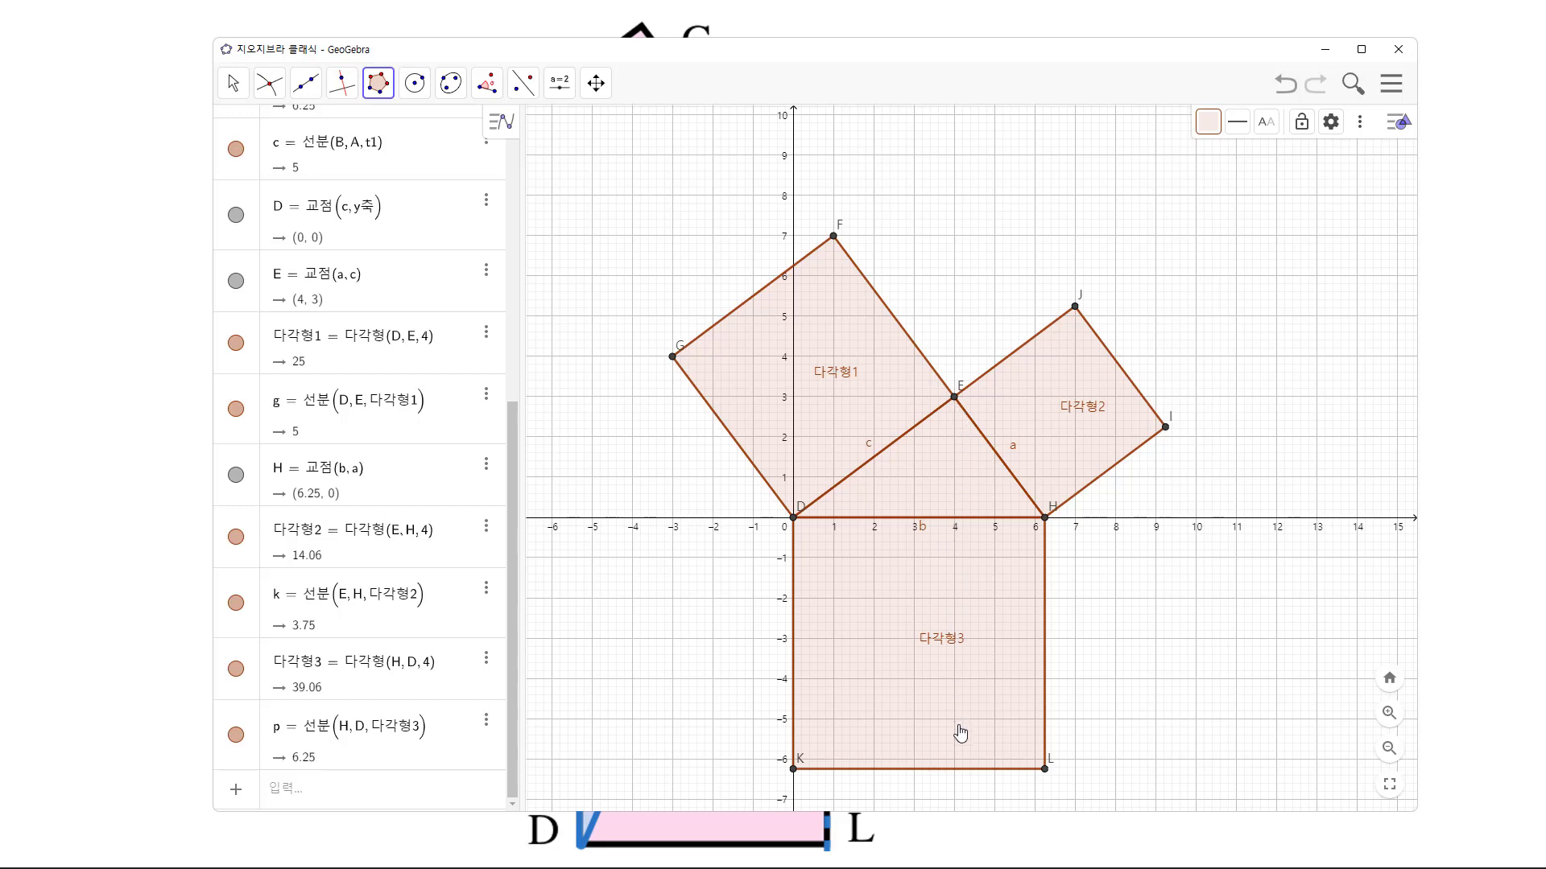
# Step: Construct a perpendicular line through vertex E to the lower side KL of the square beneath the triangle
pyautogui.click(341, 90)
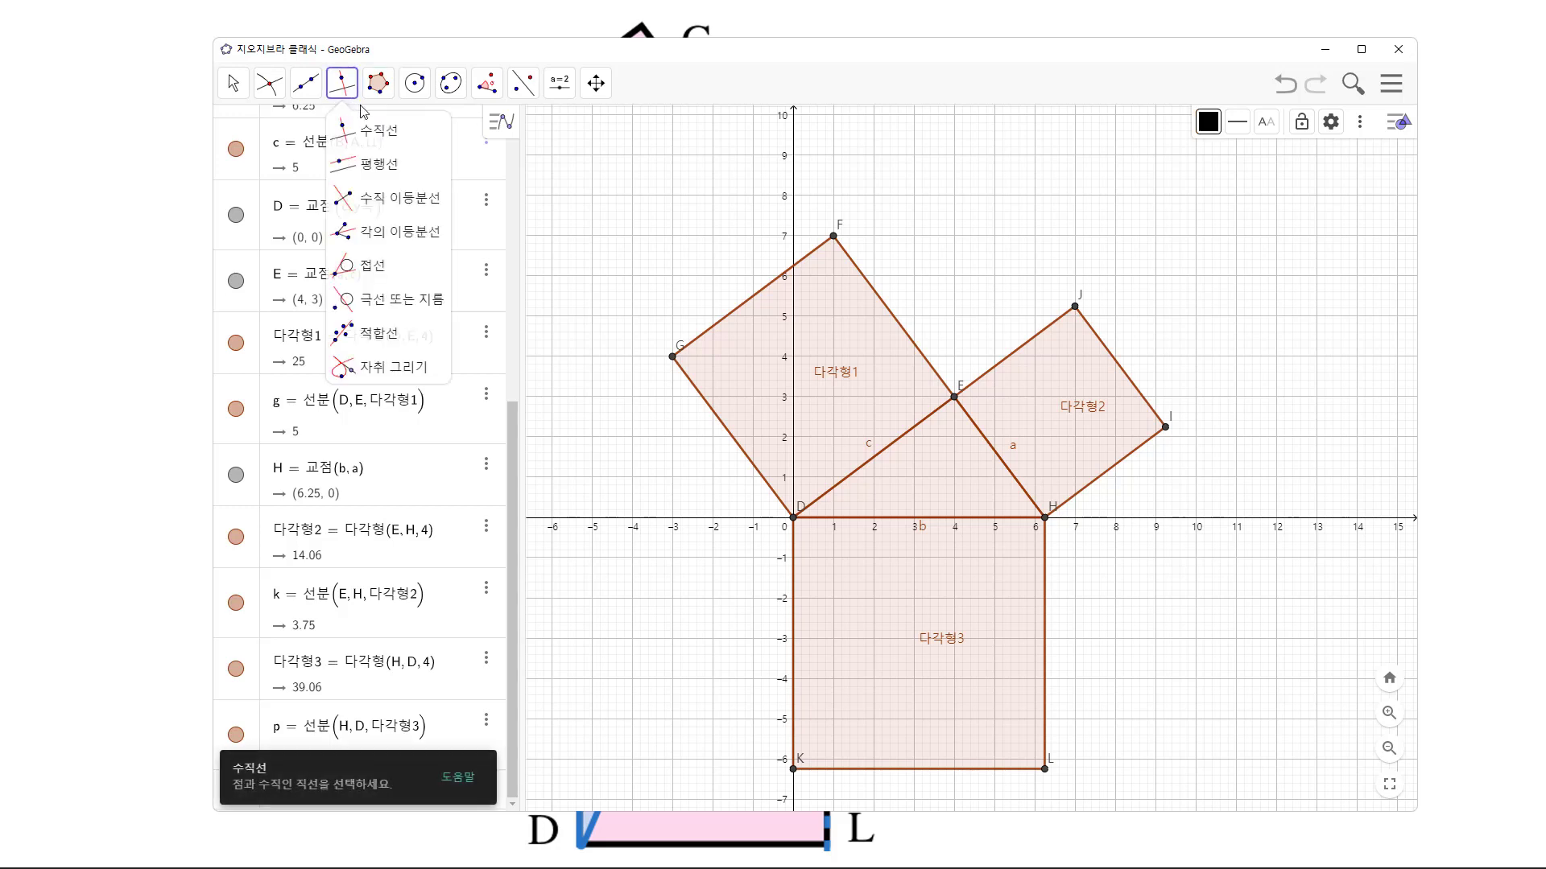
pyautogui.click(398, 146)
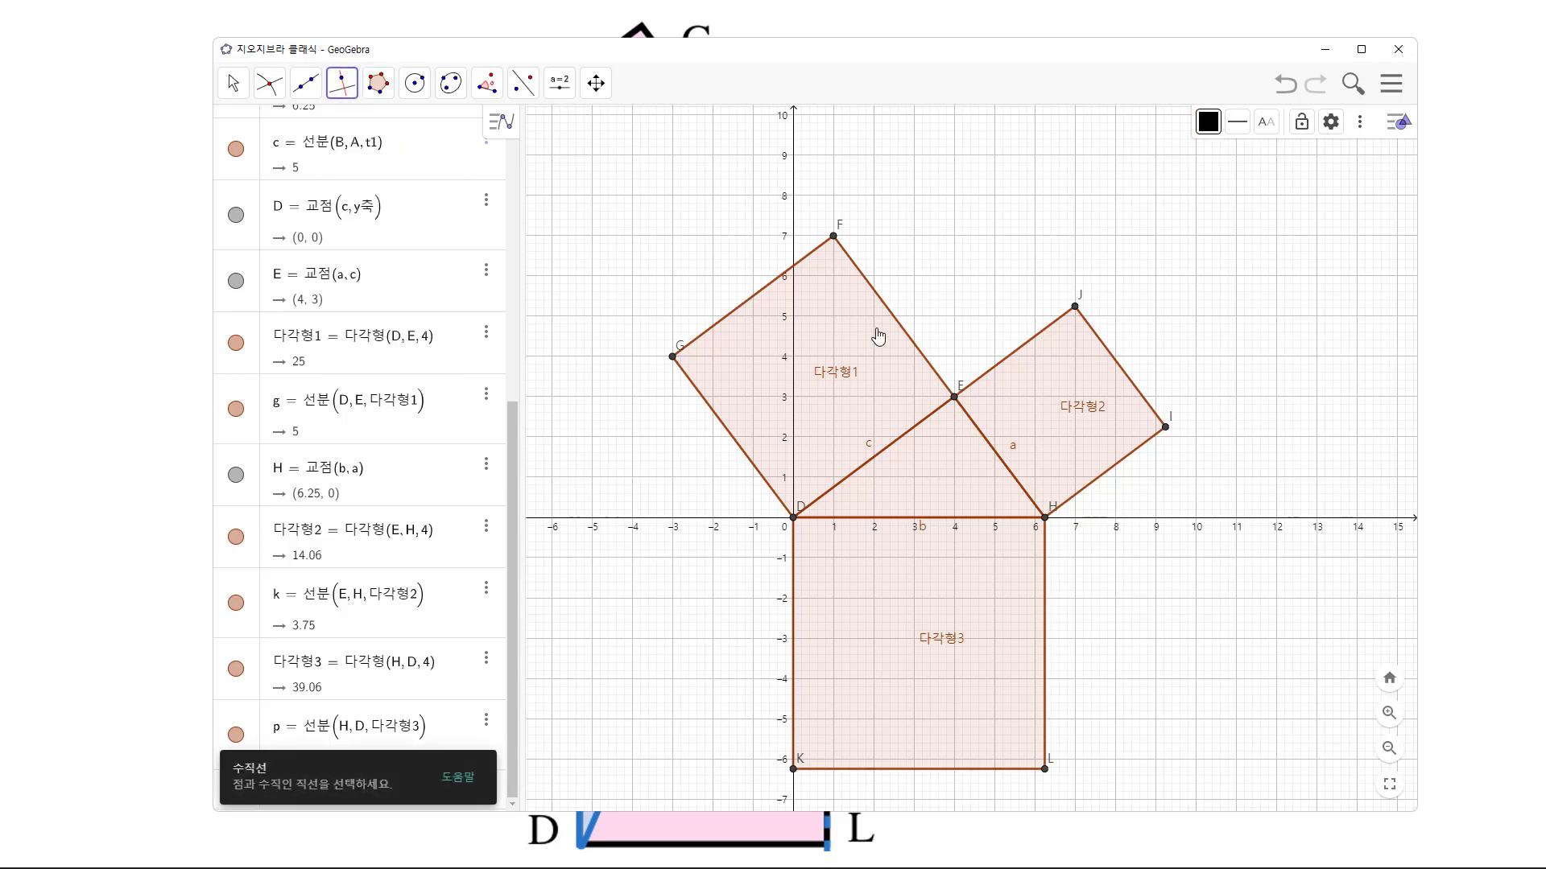
pyautogui.click(955, 398)
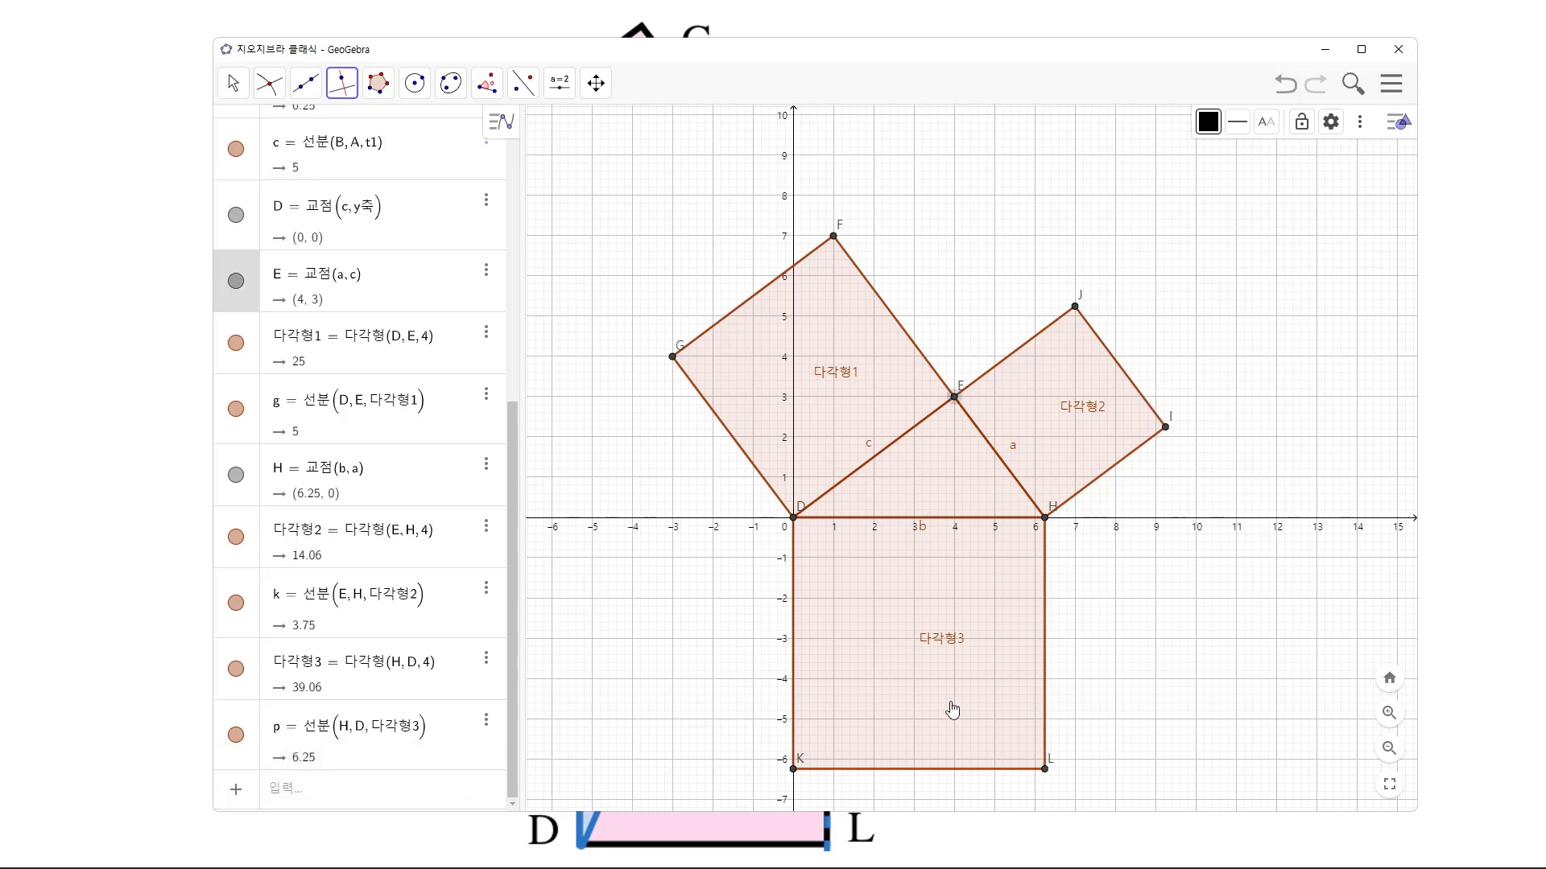
pyautogui.click(956, 768)
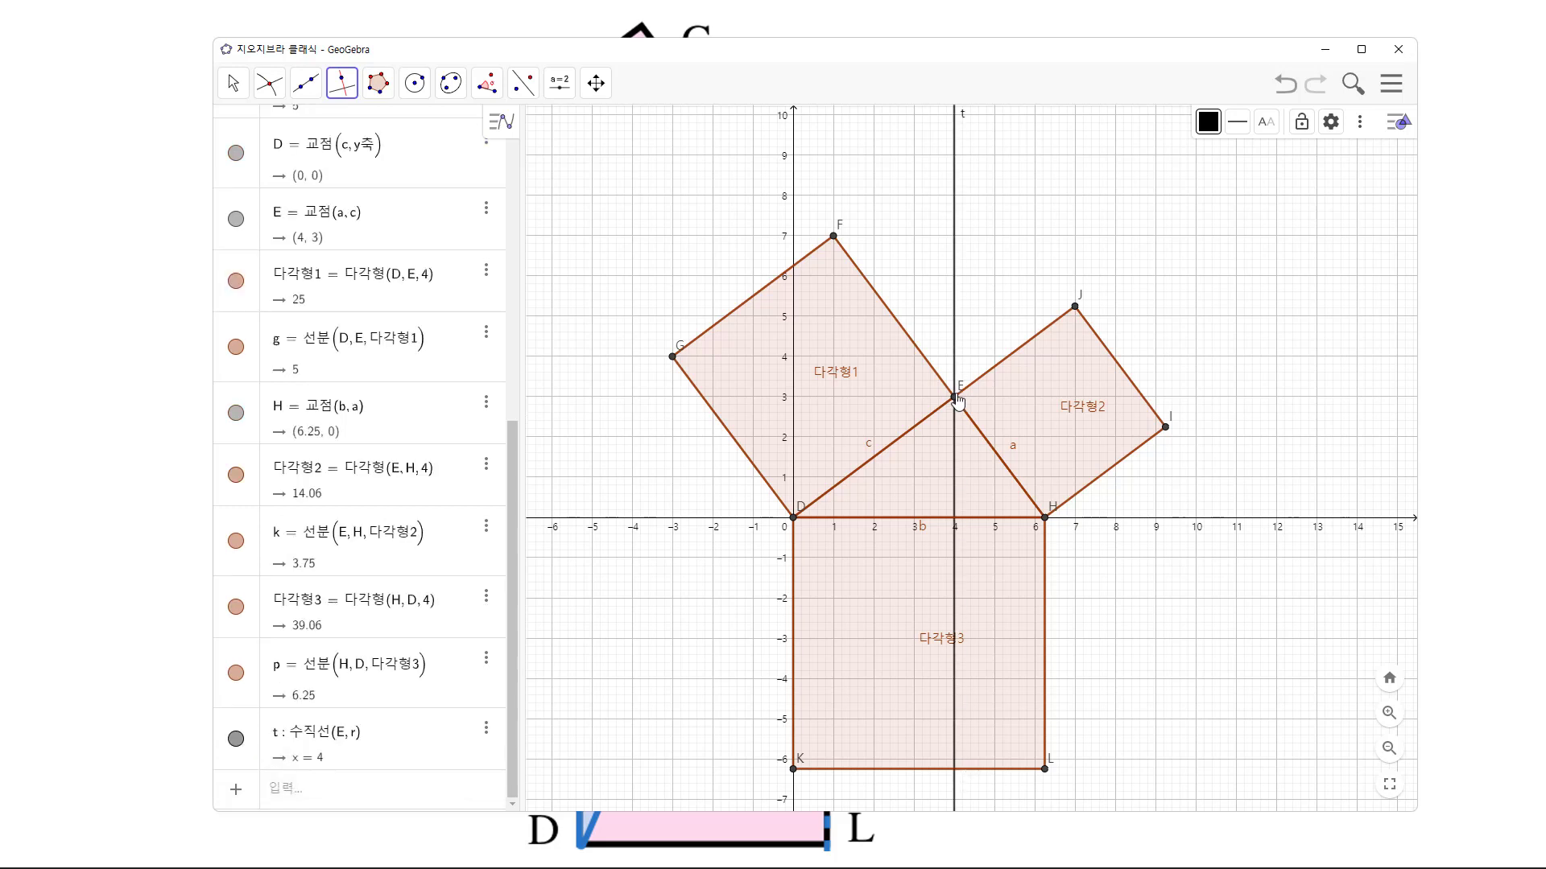
# Step: Mark the intersection points of the perpendicular line with the lower square, and hide the line
pyautogui.click(314, 83)
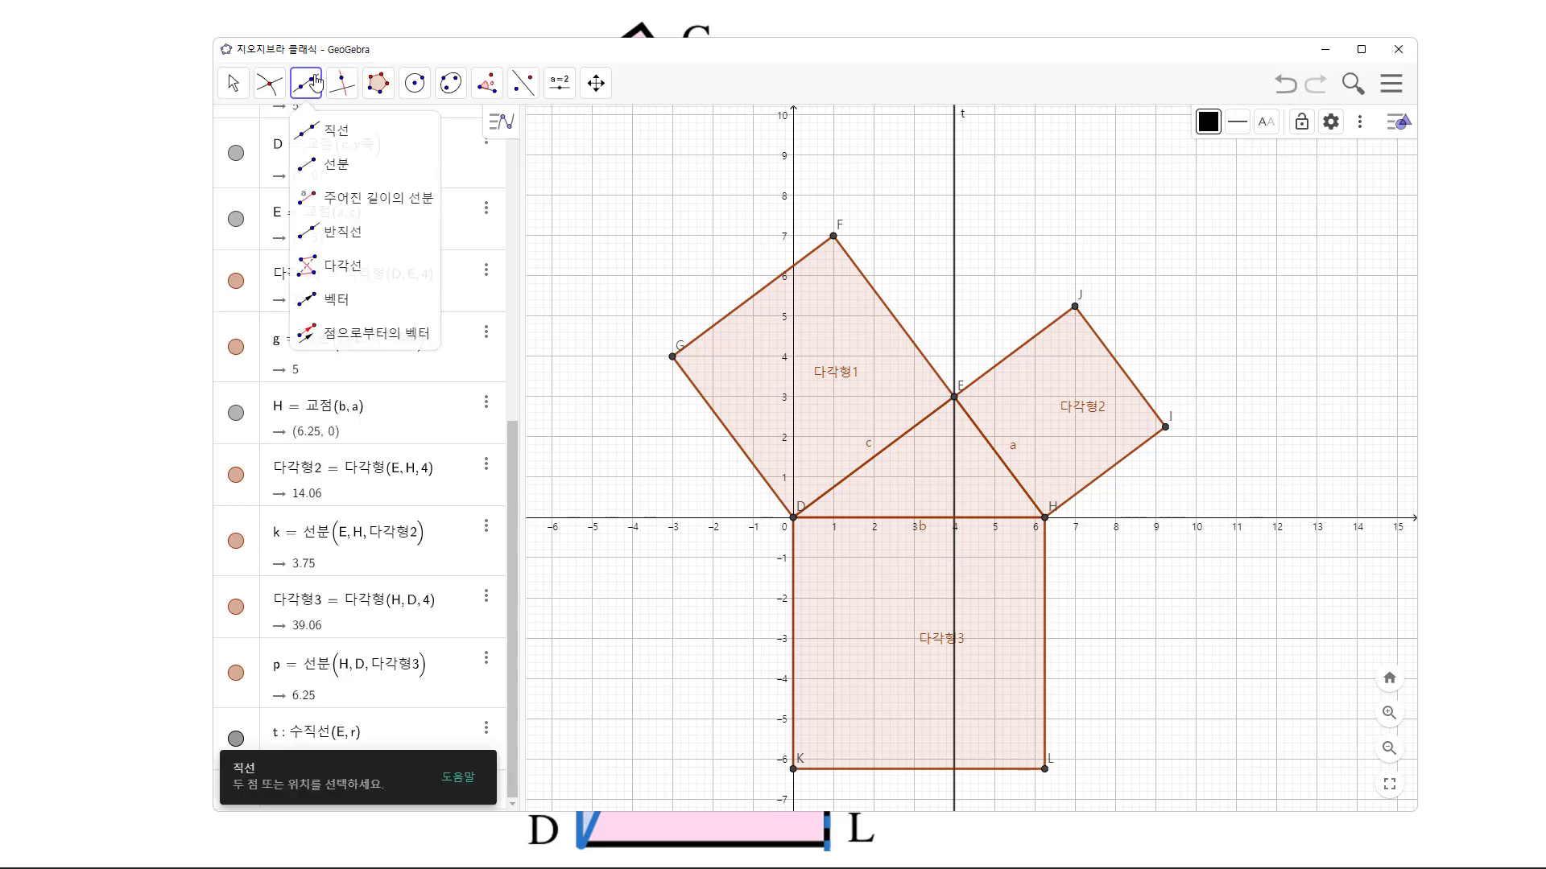
pyautogui.click(342, 83)
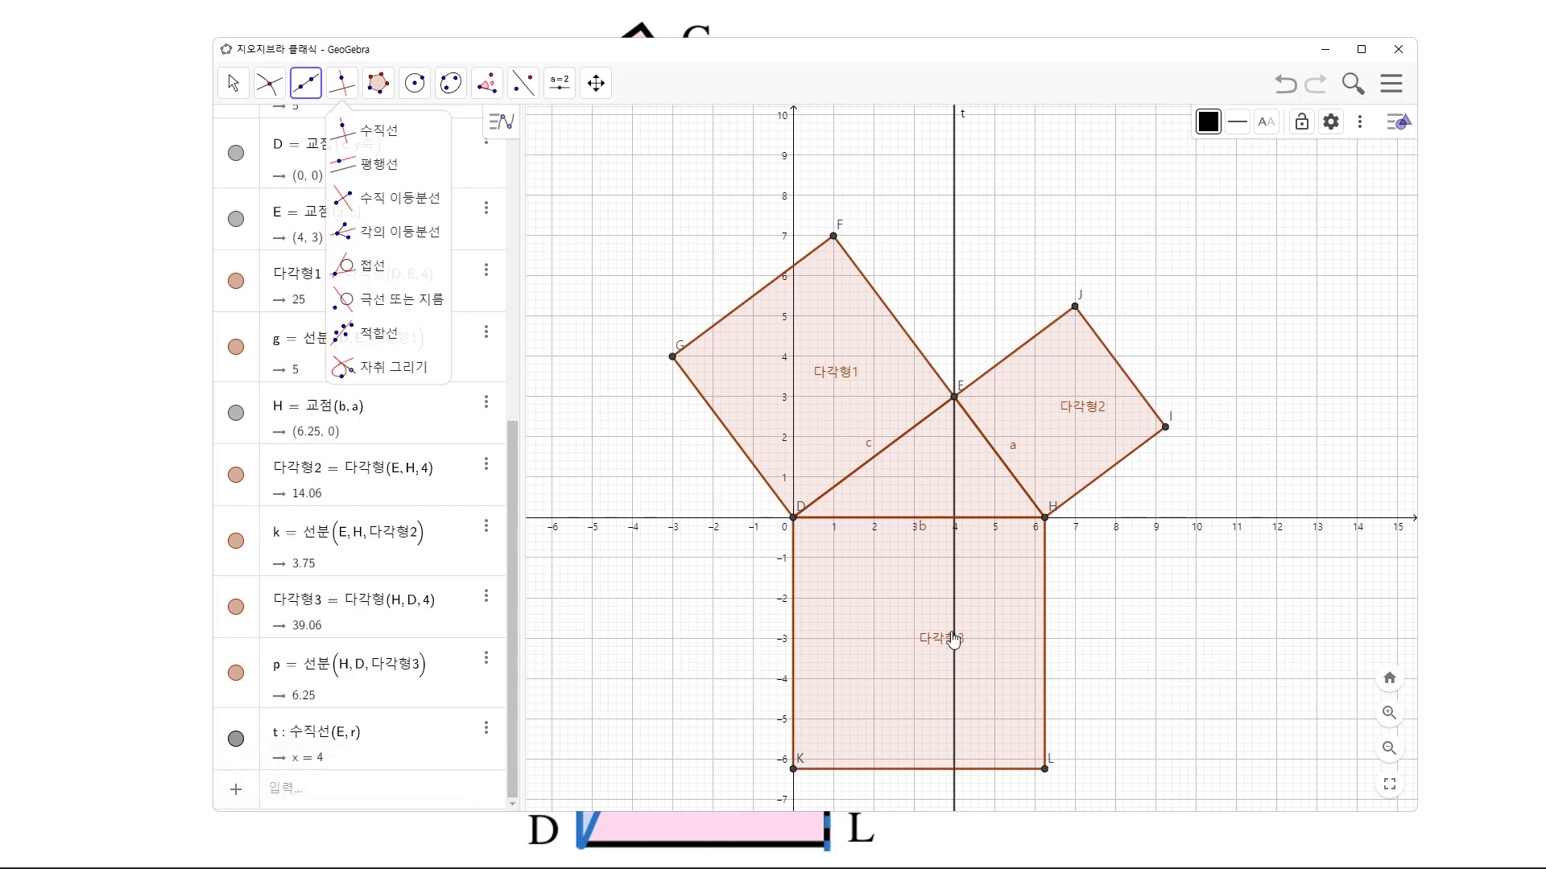
pyautogui.moveTo(259, 95)
pyautogui.click(298, 232)
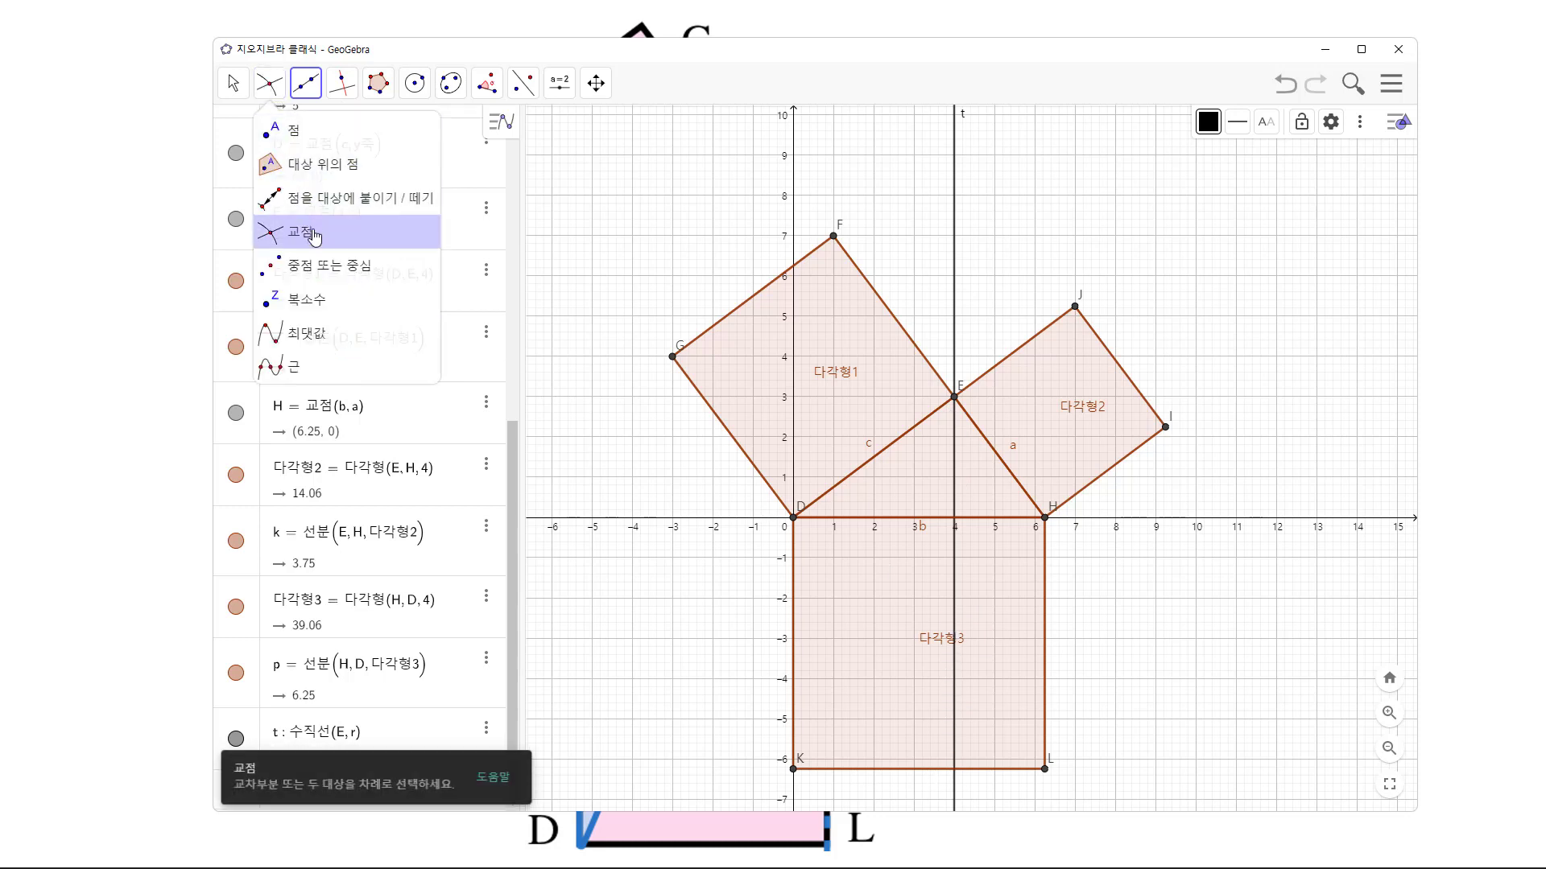
pyautogui.click(954, 492)
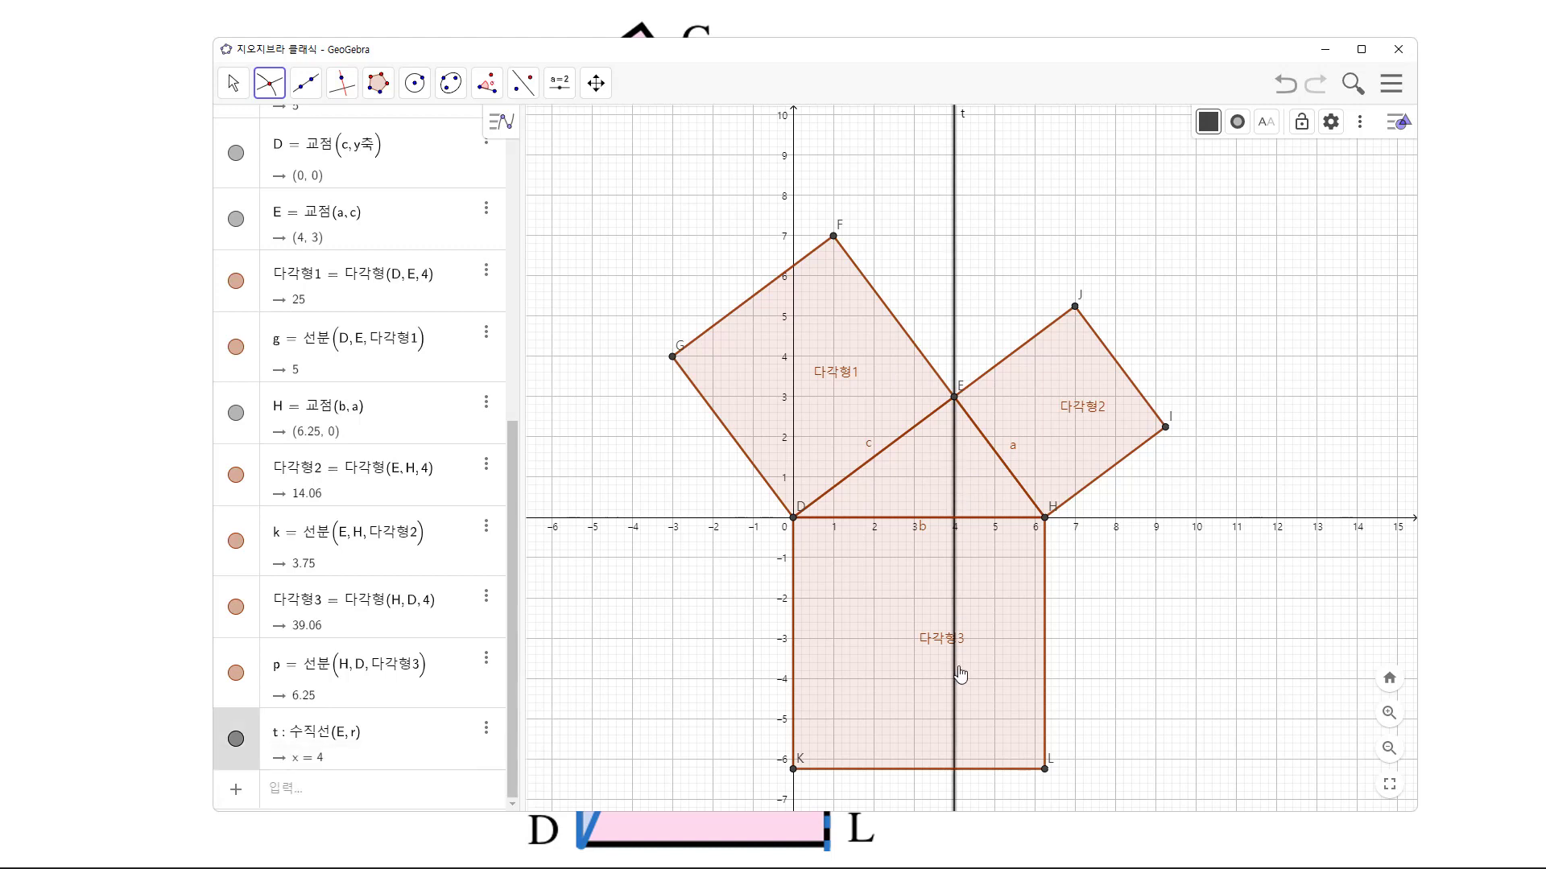
pyautogui.click(936, 772)
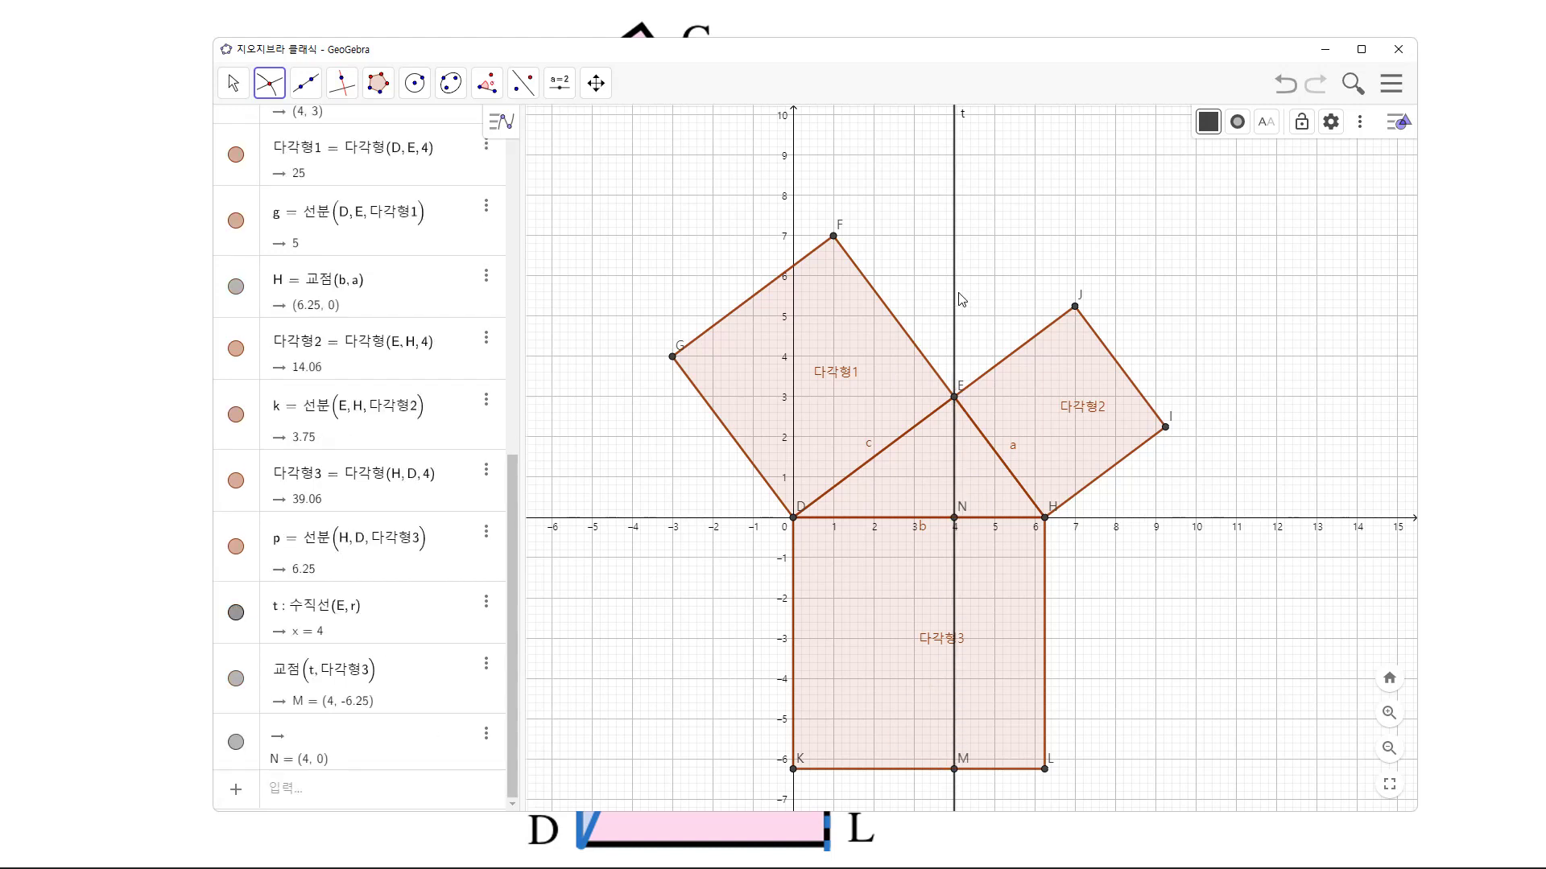
pyautogui.click(236, 613)
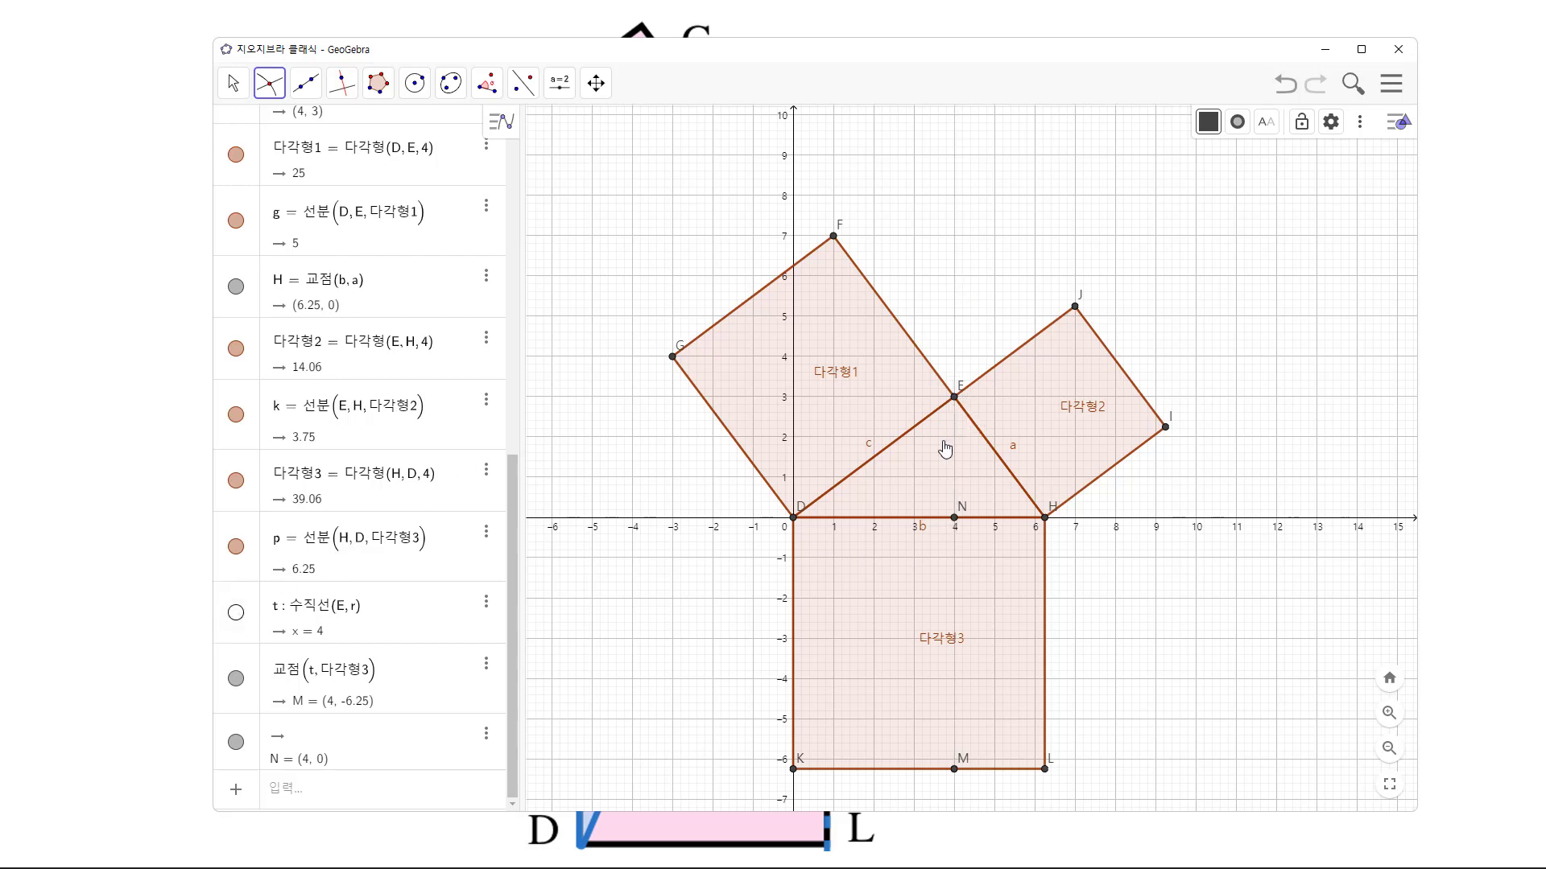
# Step: Draw a segment from the triangle's vertex E to point M on the lower square's bottom side
pyautogui.click(307, 83)
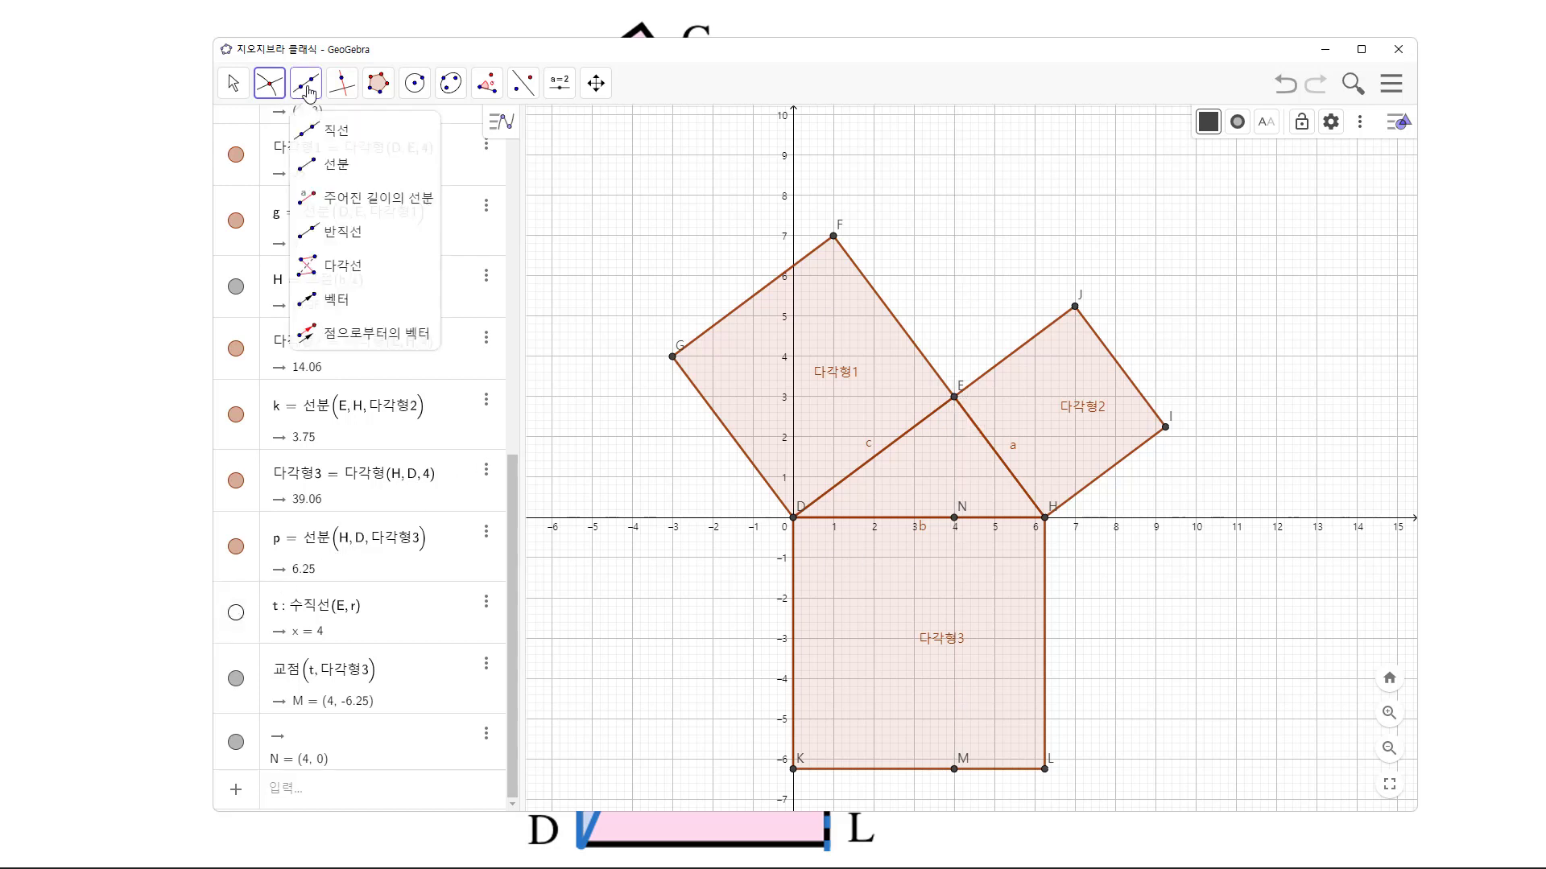
pyautogui.click(331, 157)
pyautogui.click(953, 397)
pyautogui.click(954, 768)
pyautogui.click(236, 550)
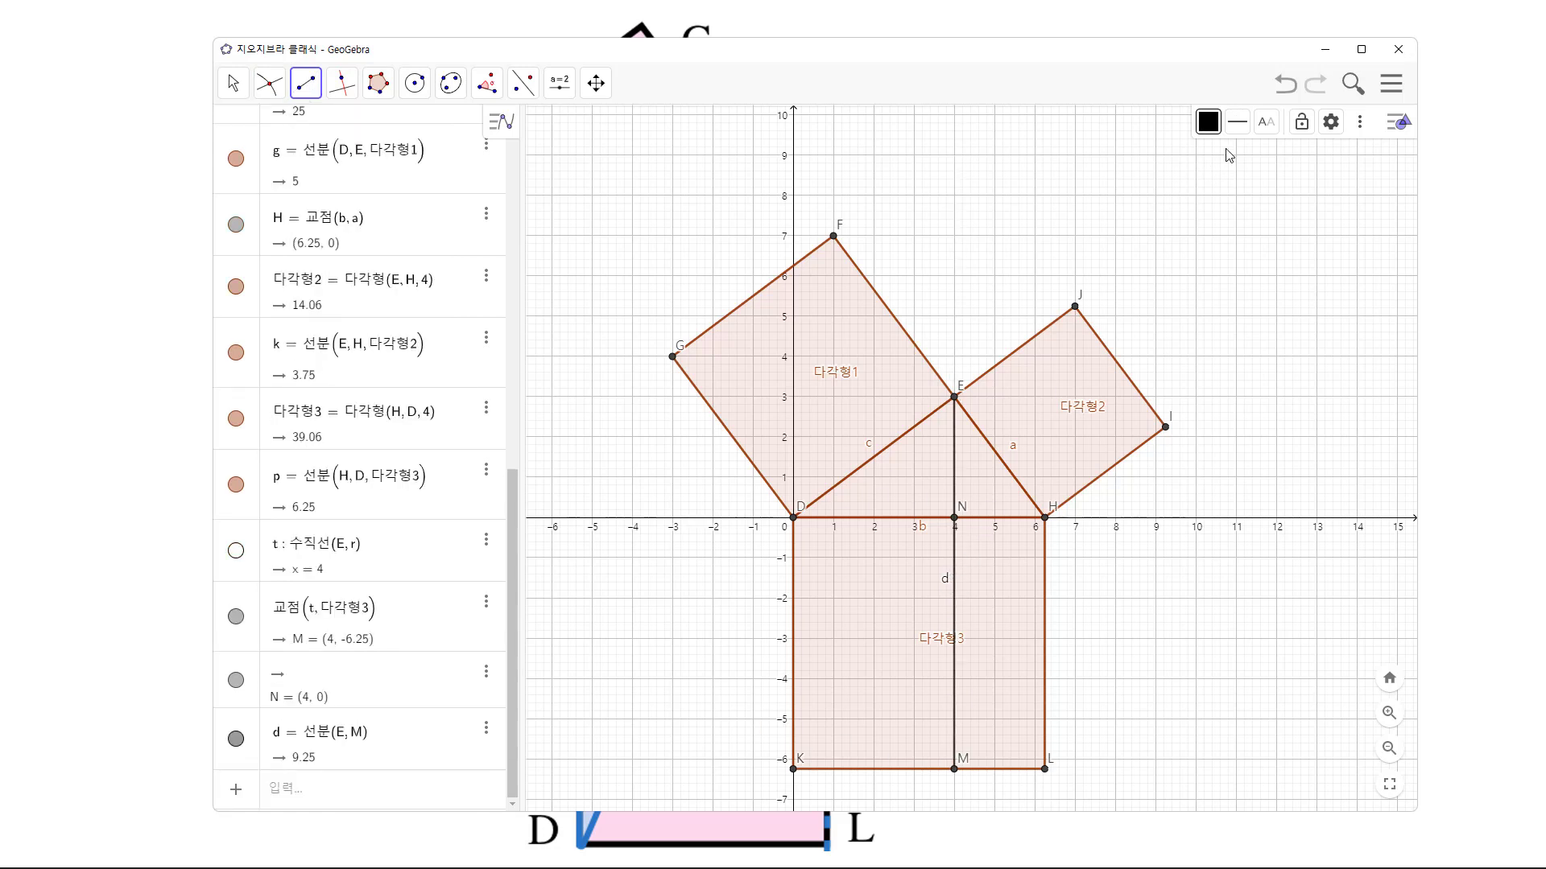
# Step: Change segment EM to a dashed line style, keeping the full perpendicular line t hidden
pyautogui.click(1238, 125)
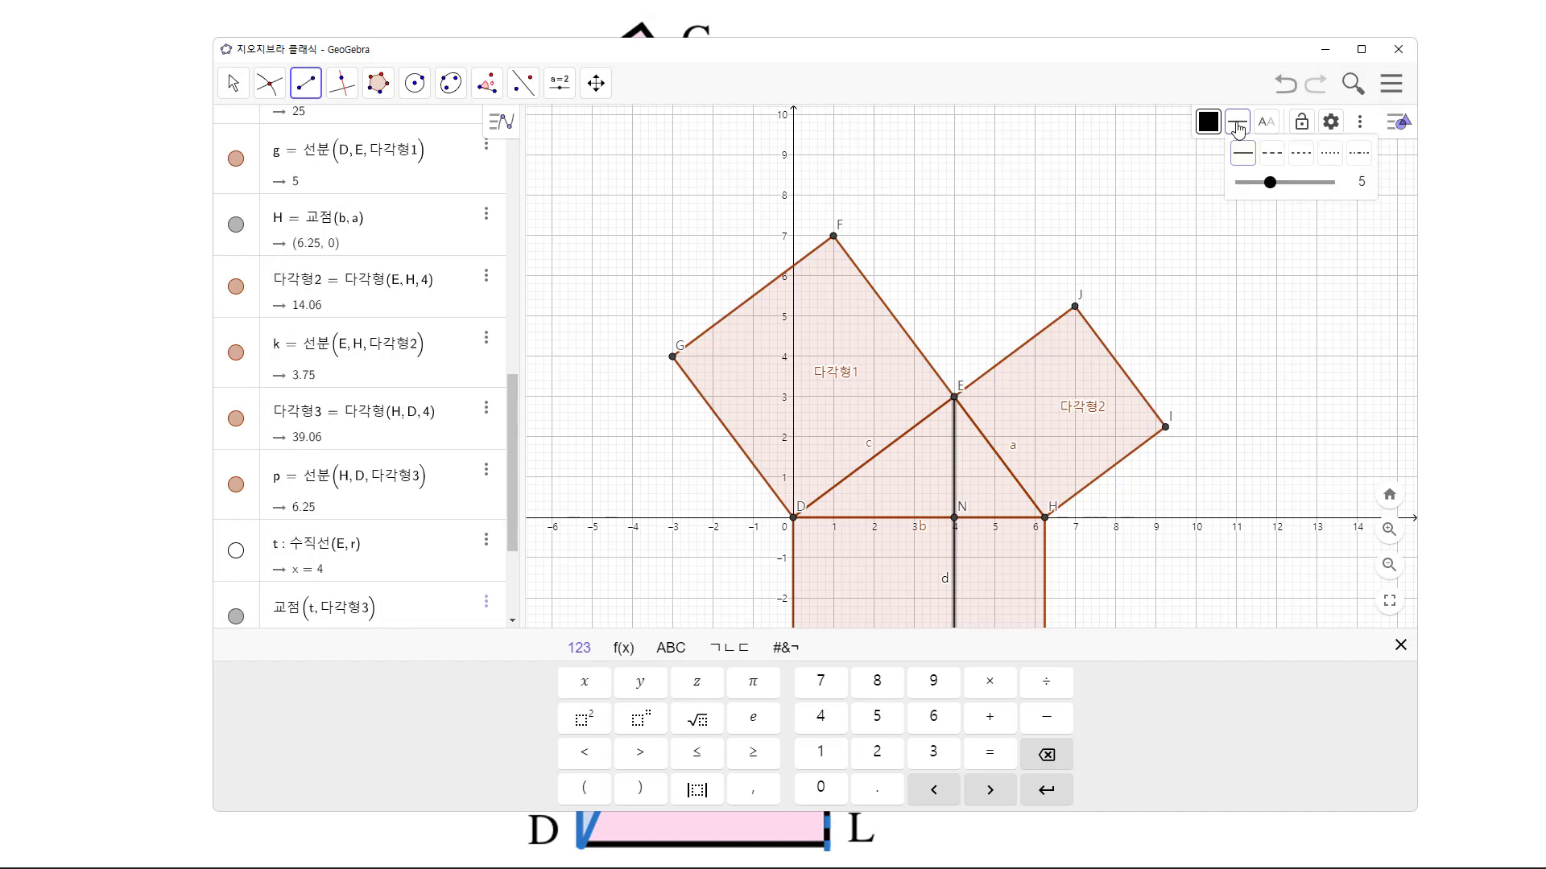
pyautogui.click(1271, 153)
pyautogui.click(1223, 311)
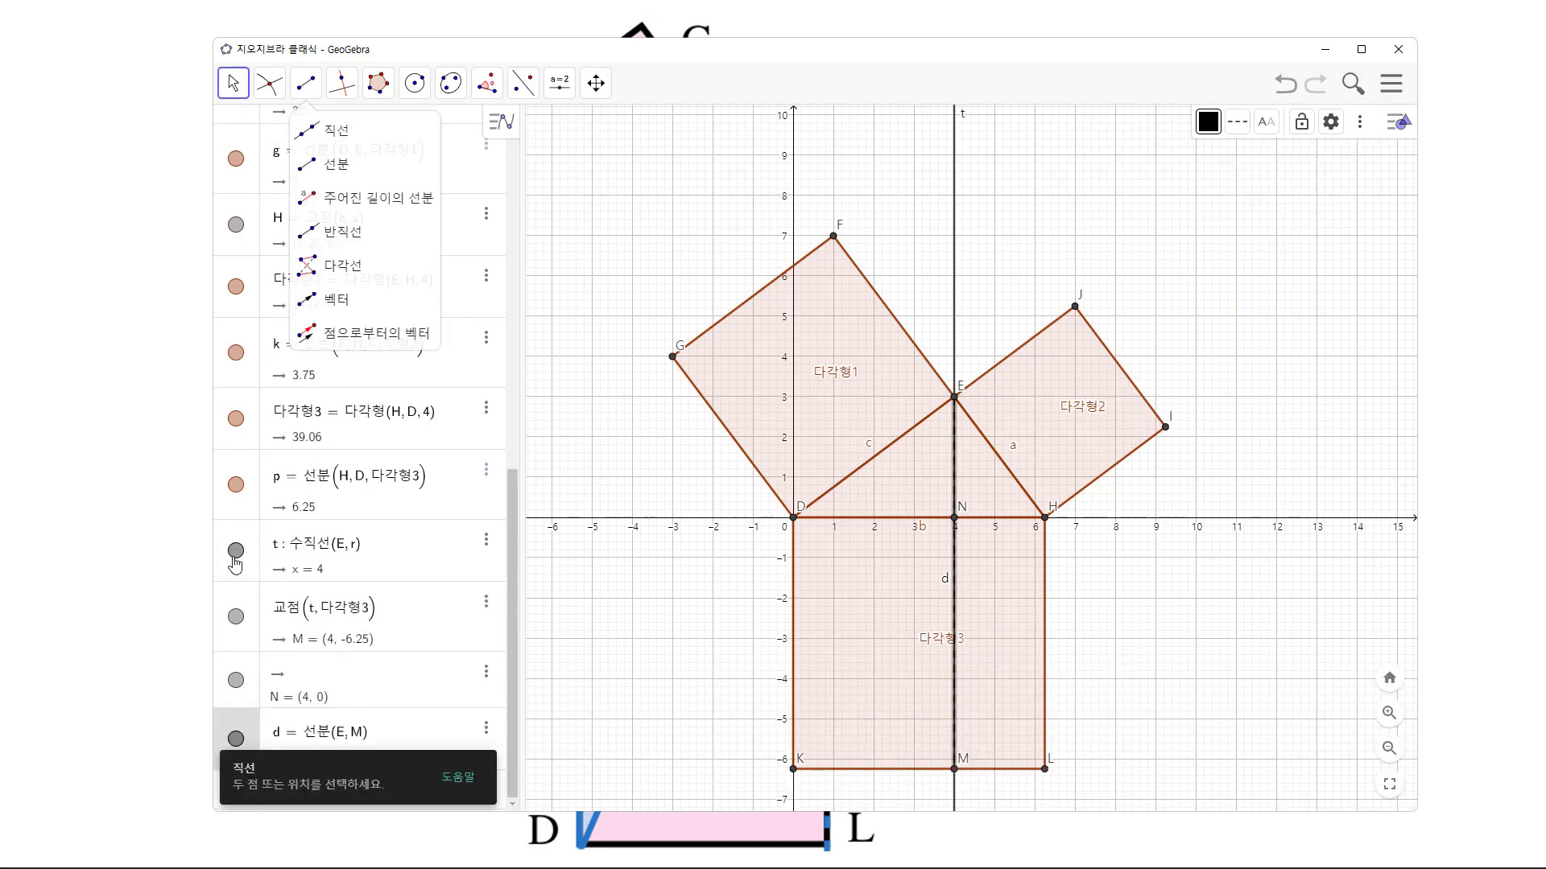
pyautogui.click(234, 555)
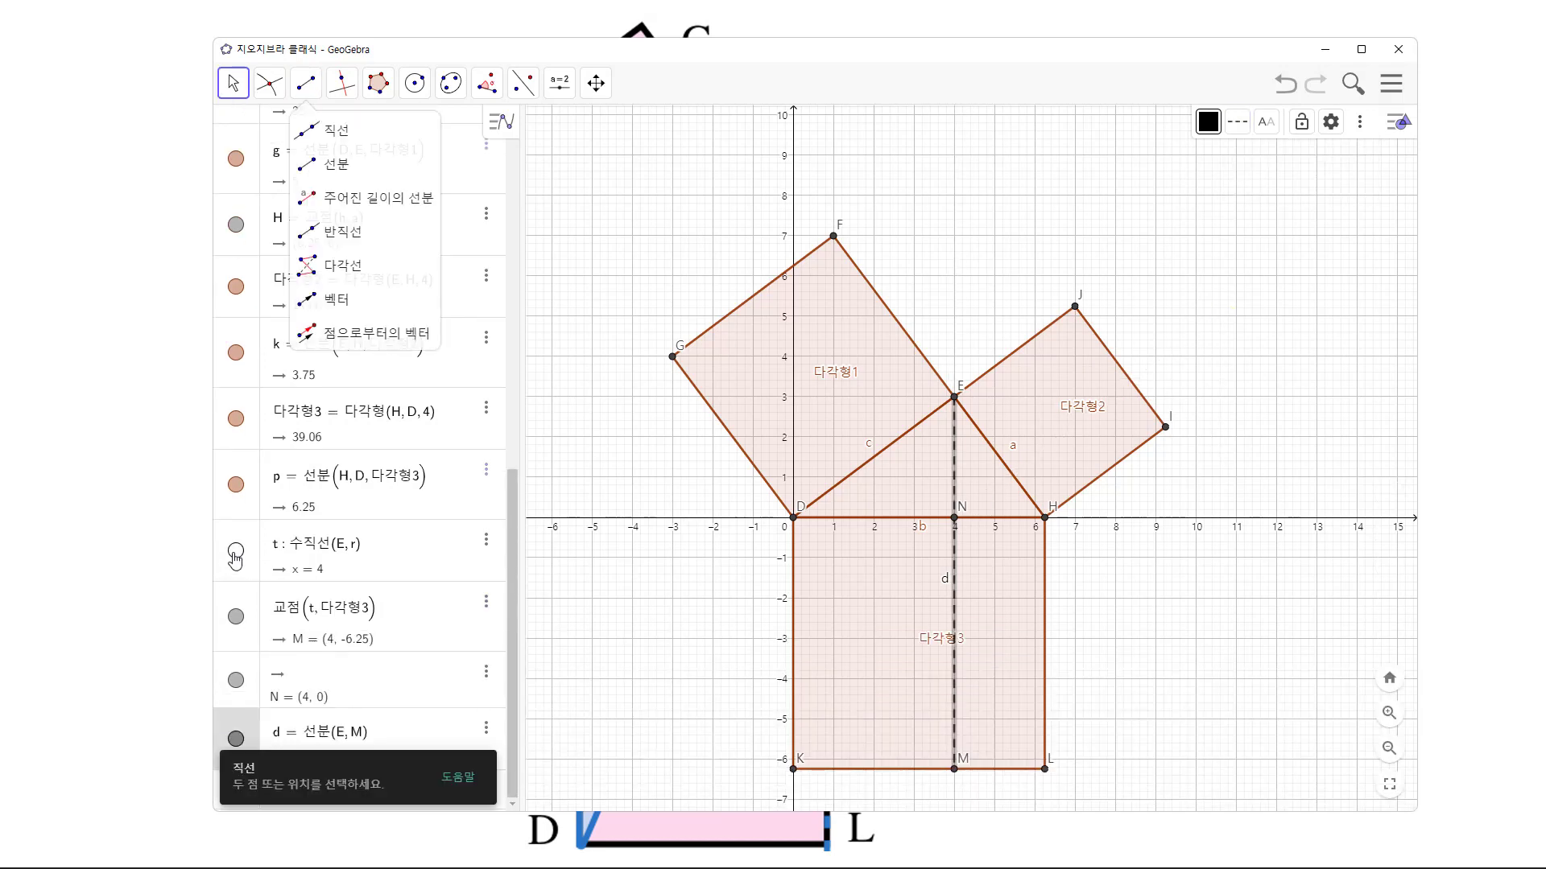
pyautogui.click(1100, 627)
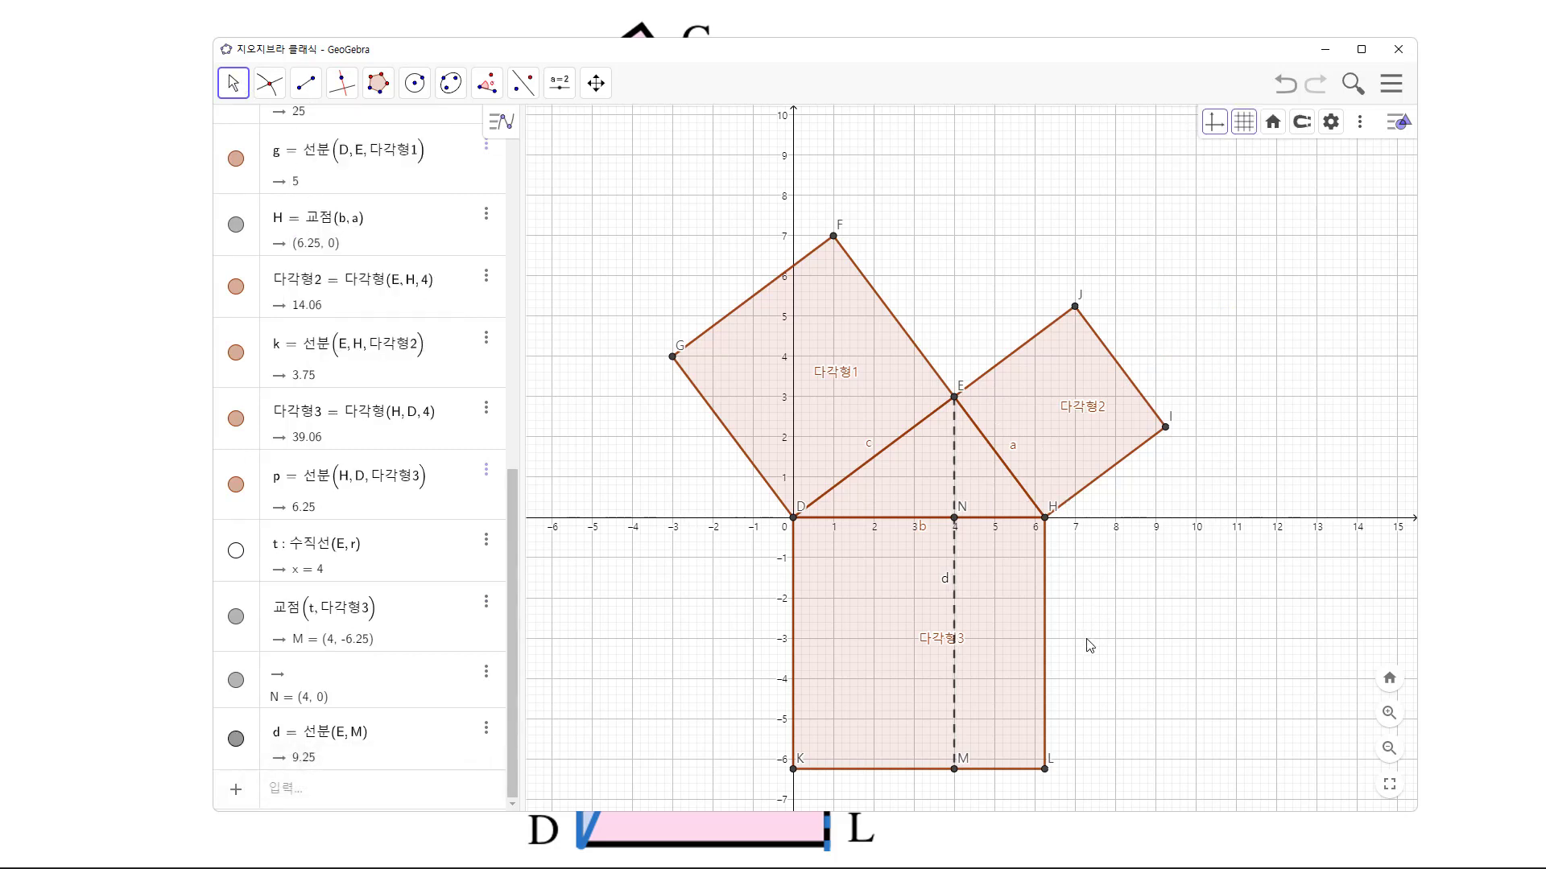
# Step: Check the reference slide, and try a regular polygon with 4 vertices on points N and D before deleting it
pyautogui.moveTo(1106, 657); pyautogui.dragTo(1103, 539)
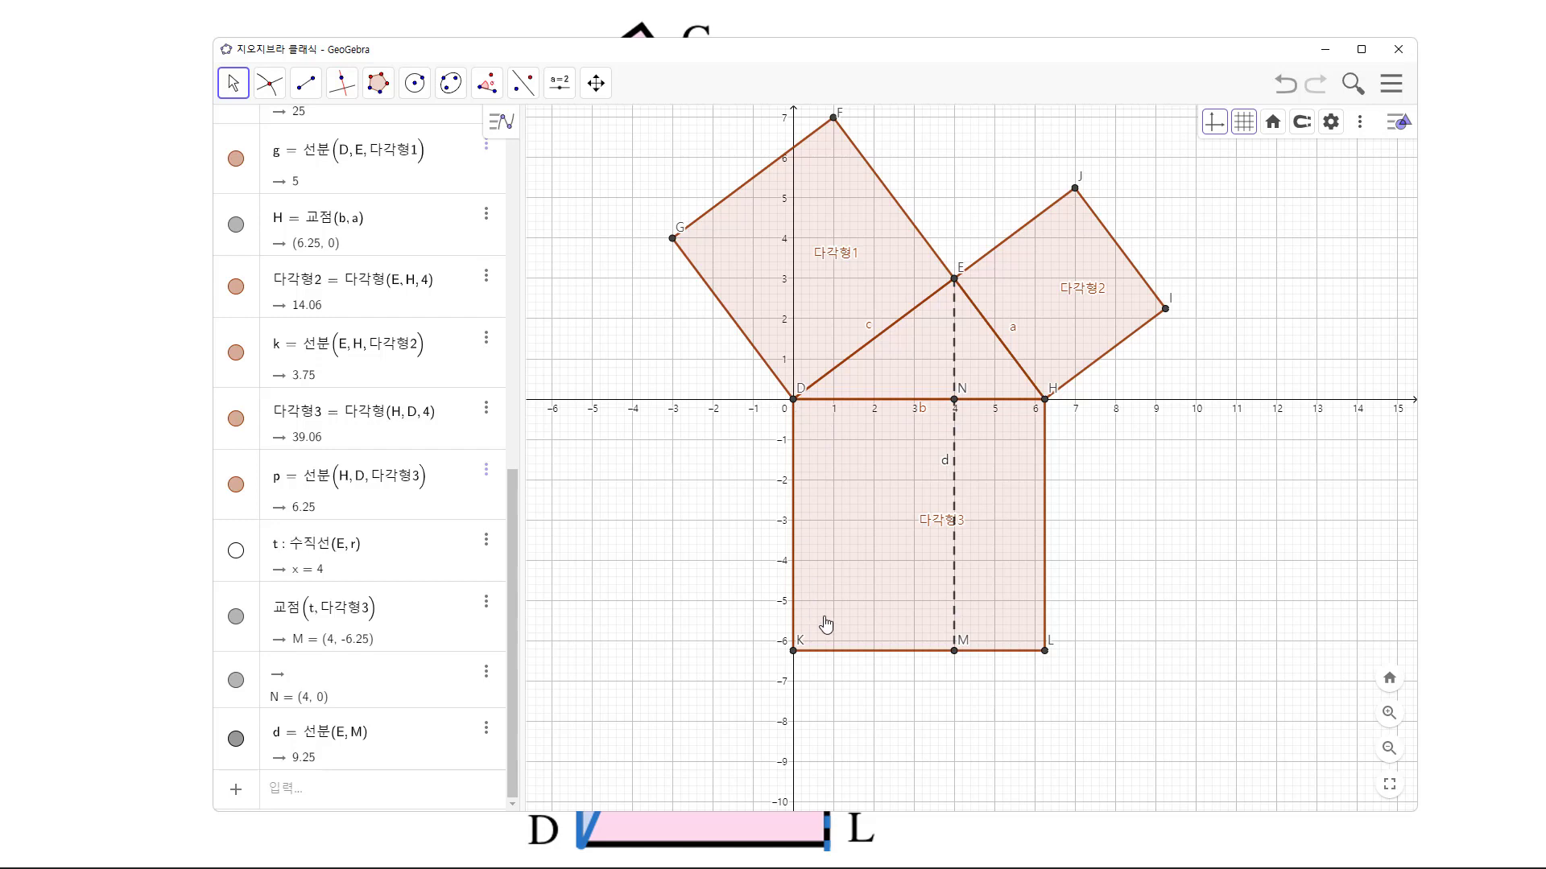
pyautogui.hotkey('alt', 'Tab')
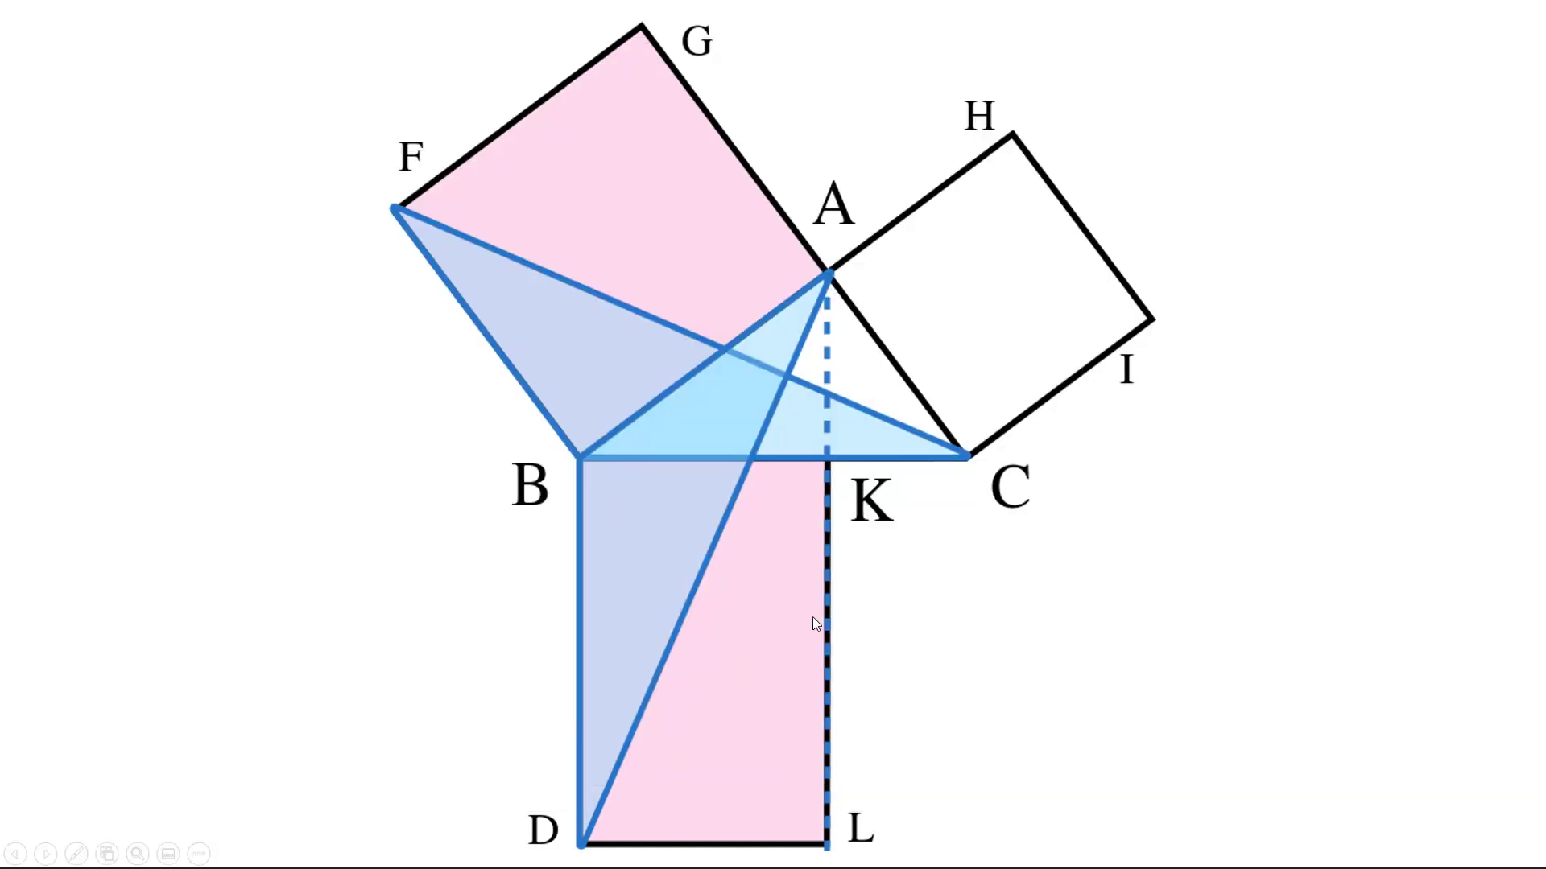
pyautogui.hotkey('alt', 'Tab')
pyautogui.click(383, 85)
pyautogui.click(394, 158)
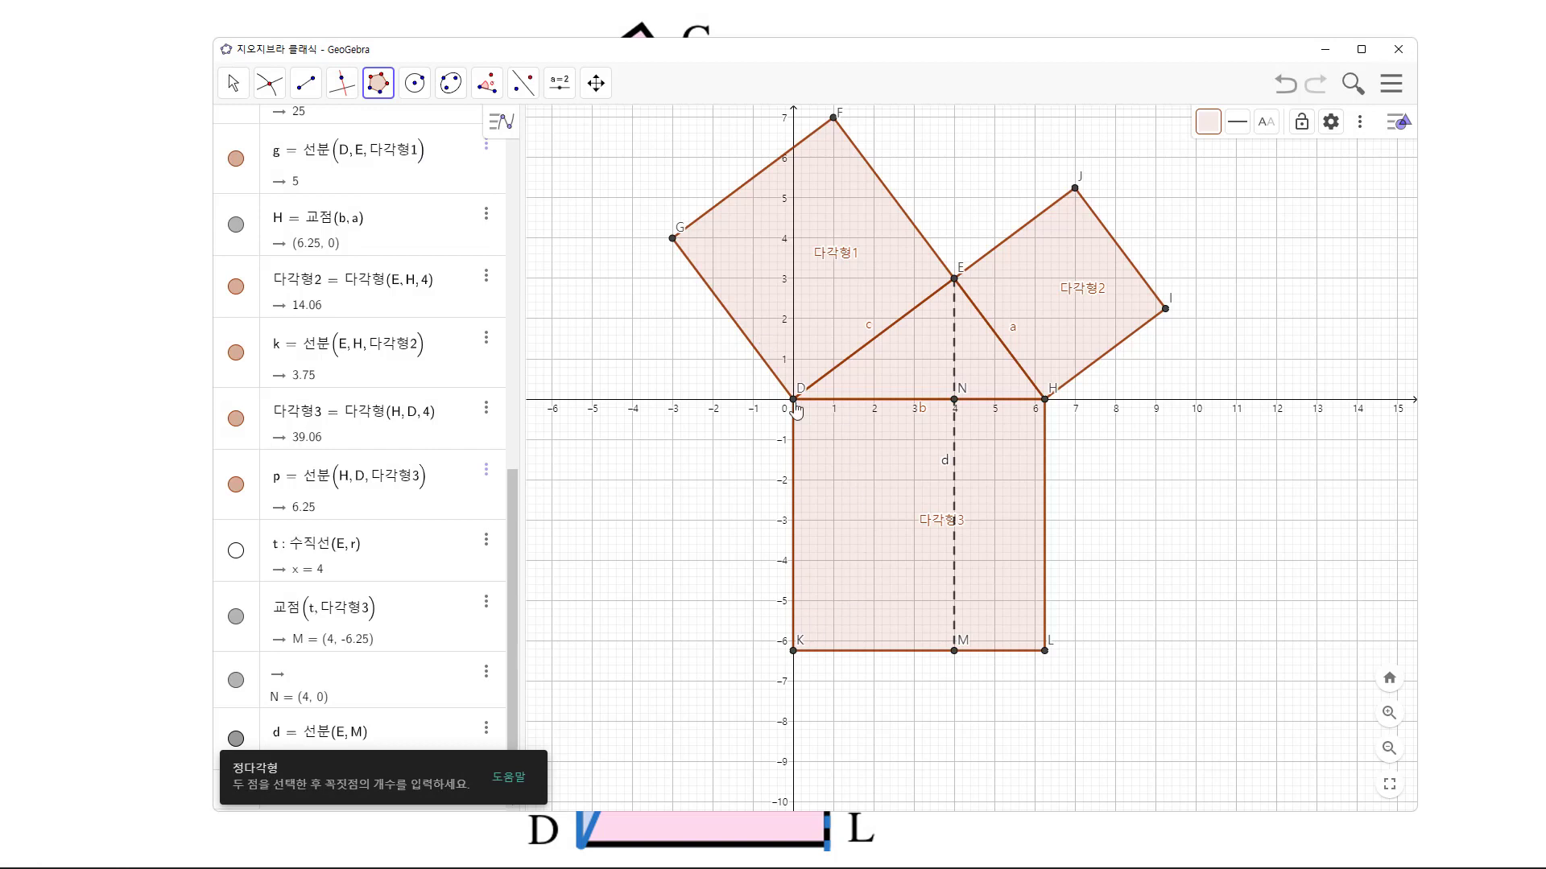
pyautogui.click(956, 400)
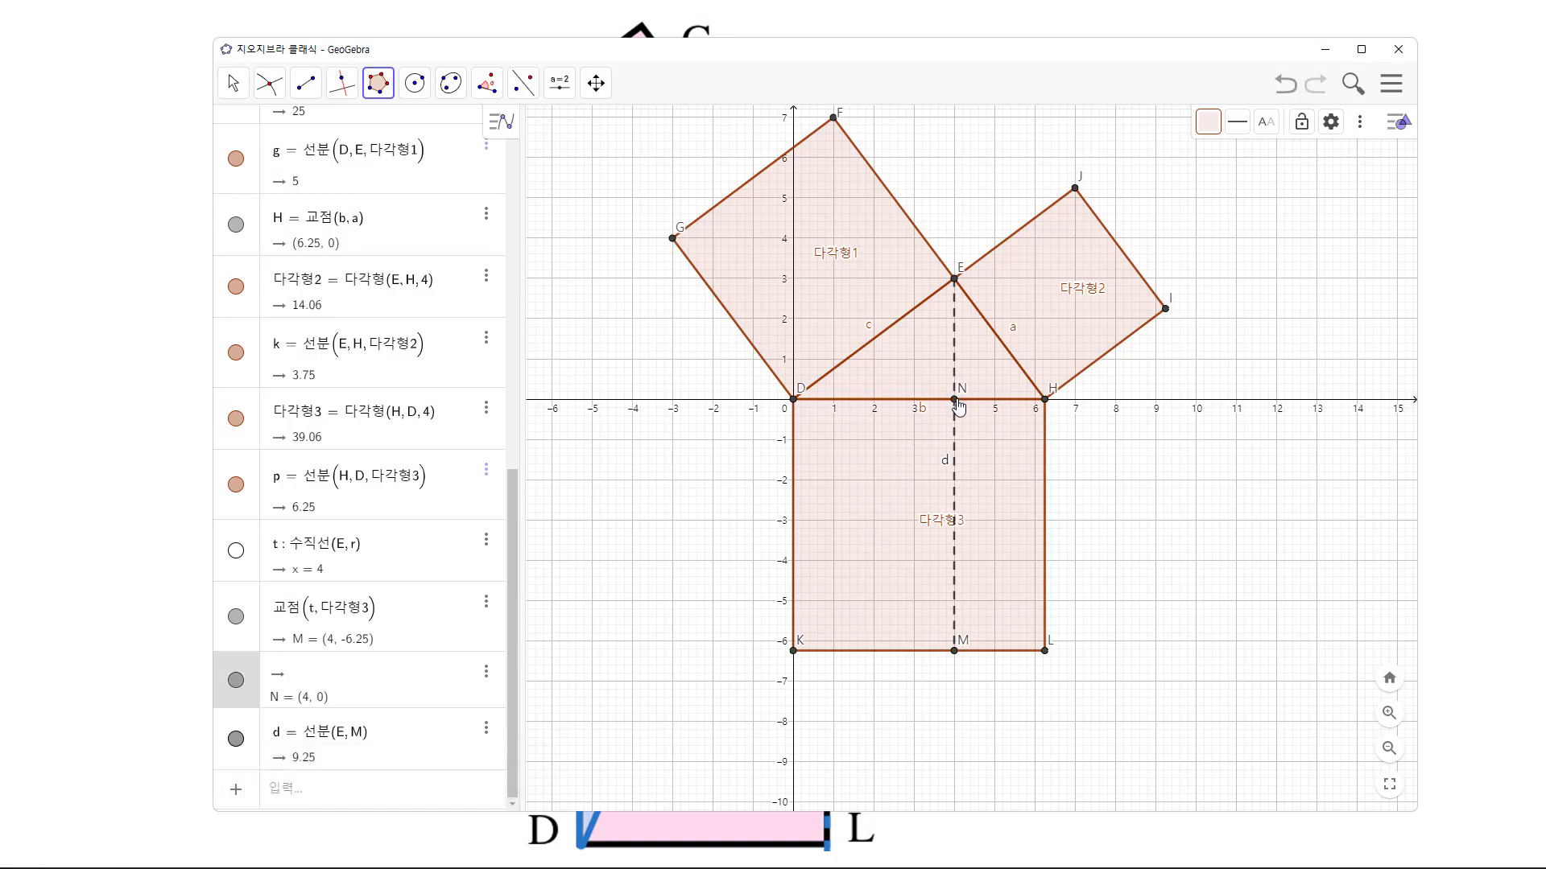
pyautogui.click(795, 401)
pyautogui.click(976, 403)
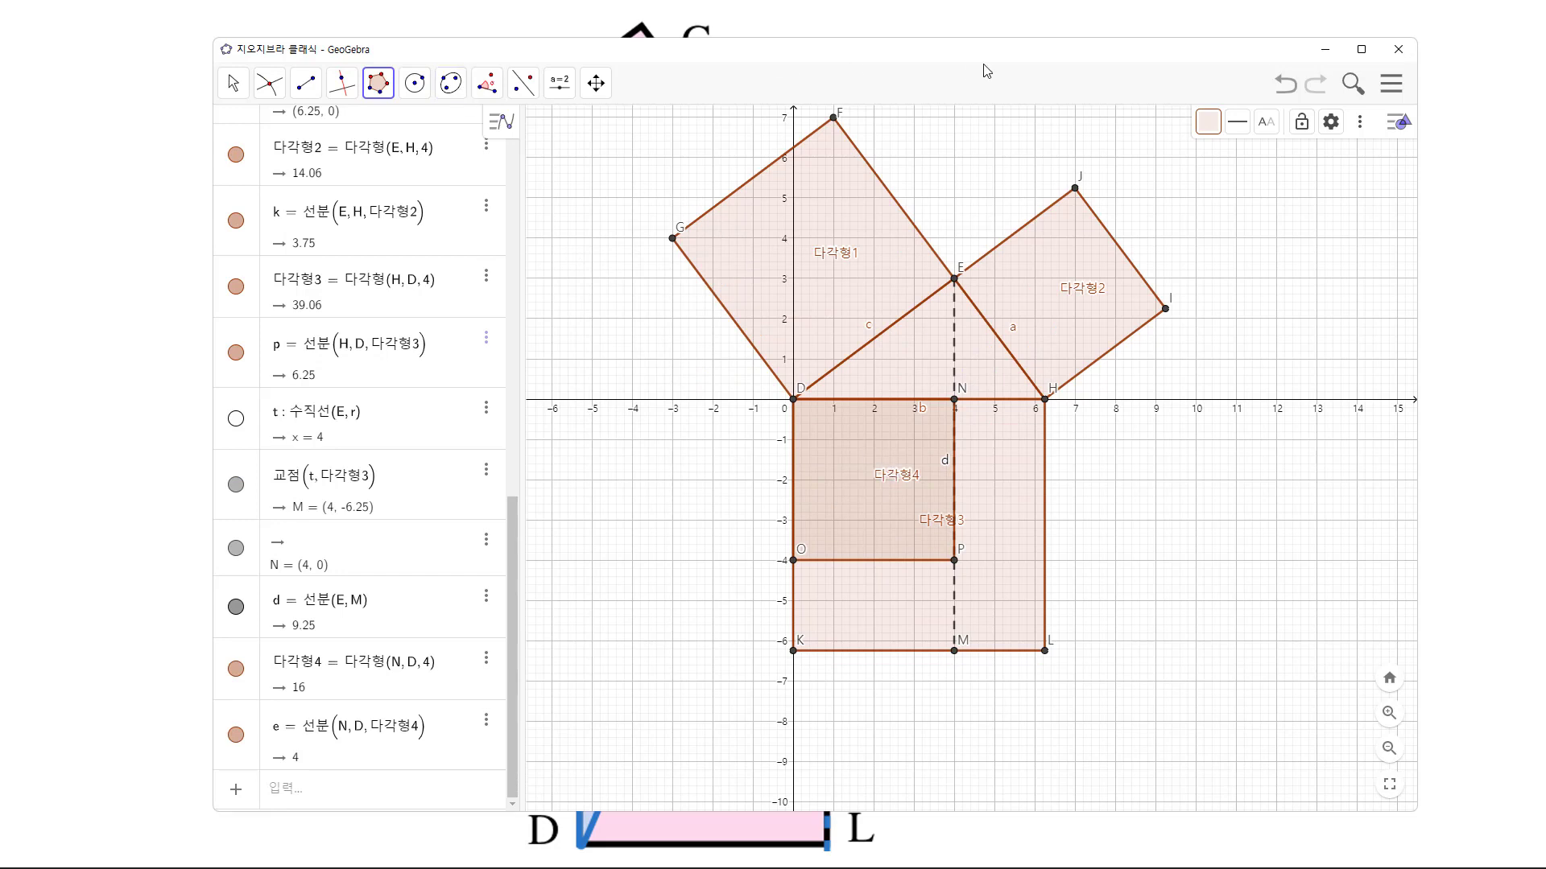
pyautogui.click(486, 719)
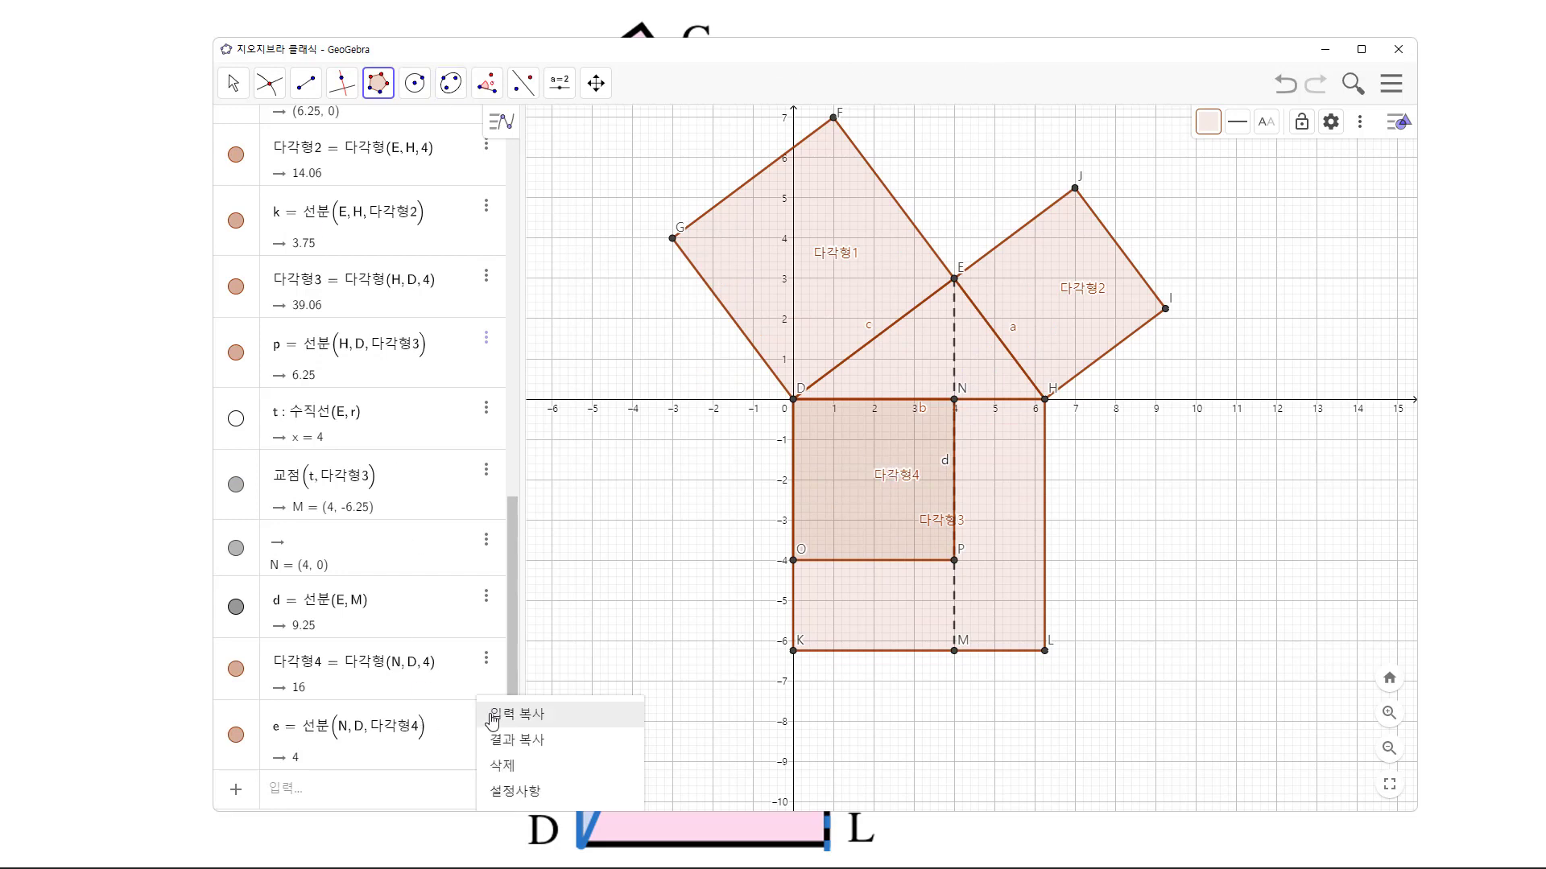
pyautogui.click(506, 765)
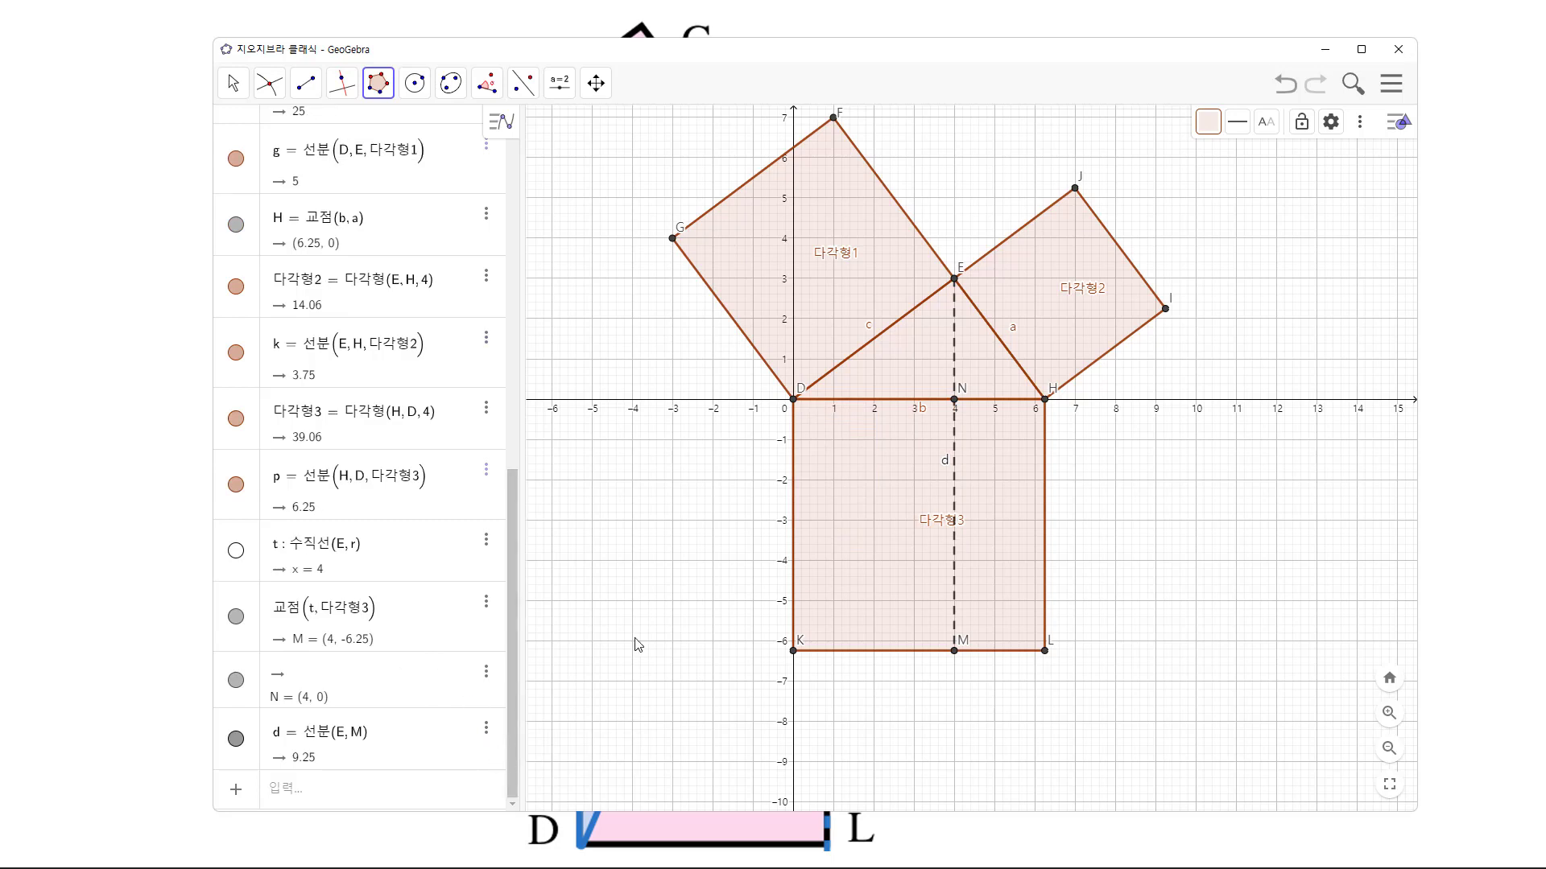
# Step: Draw a rectangle polygon through points N, D, K and M, closing it at N
pyautogui.click(378, 83)
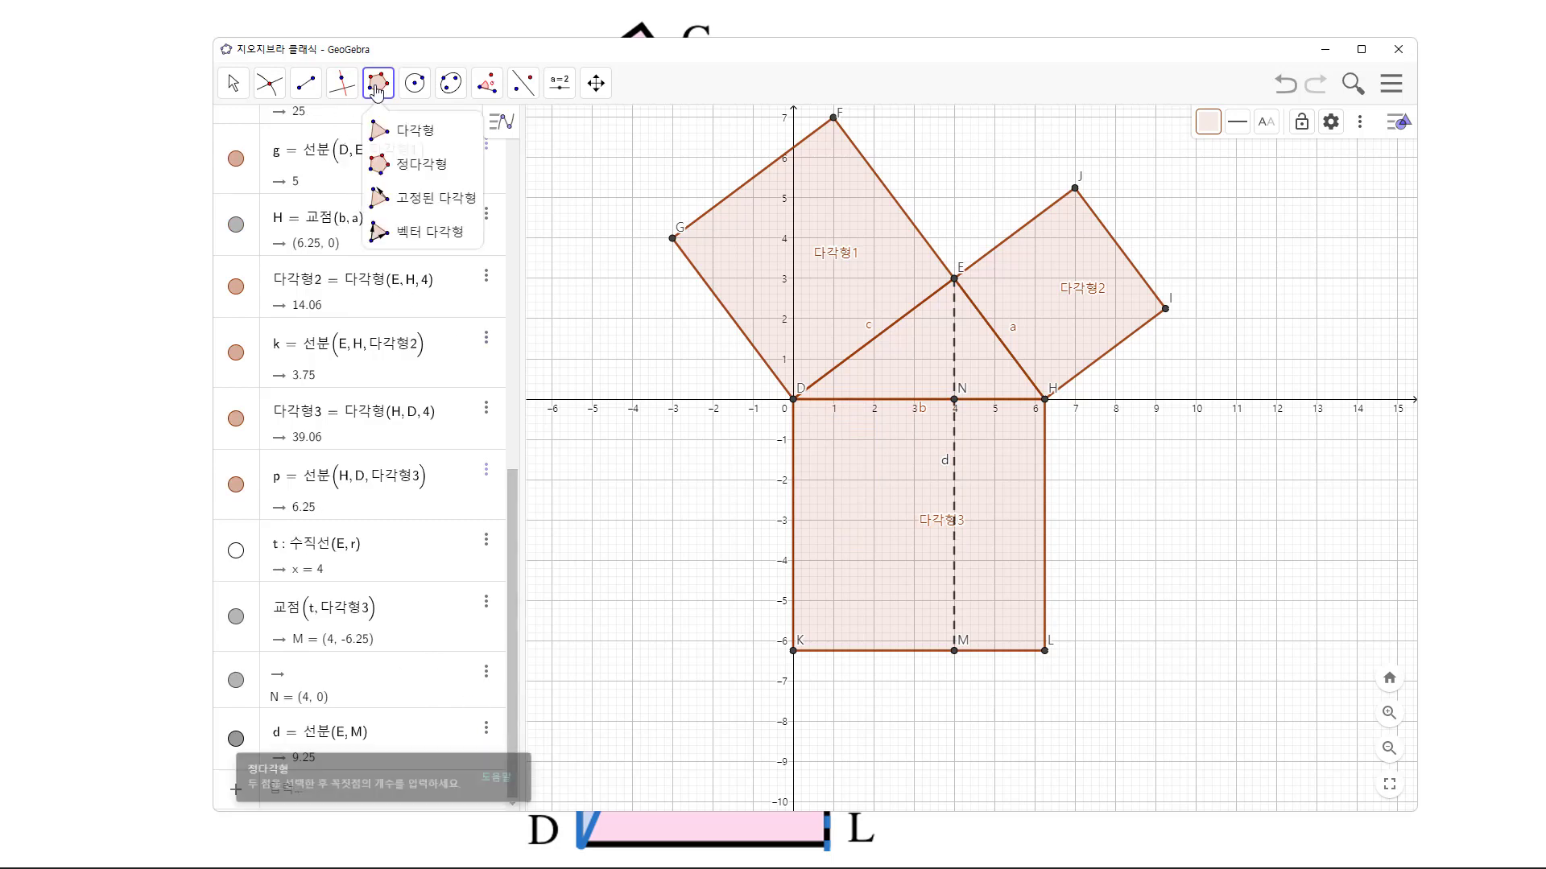
pyautogui.click(425, 131)
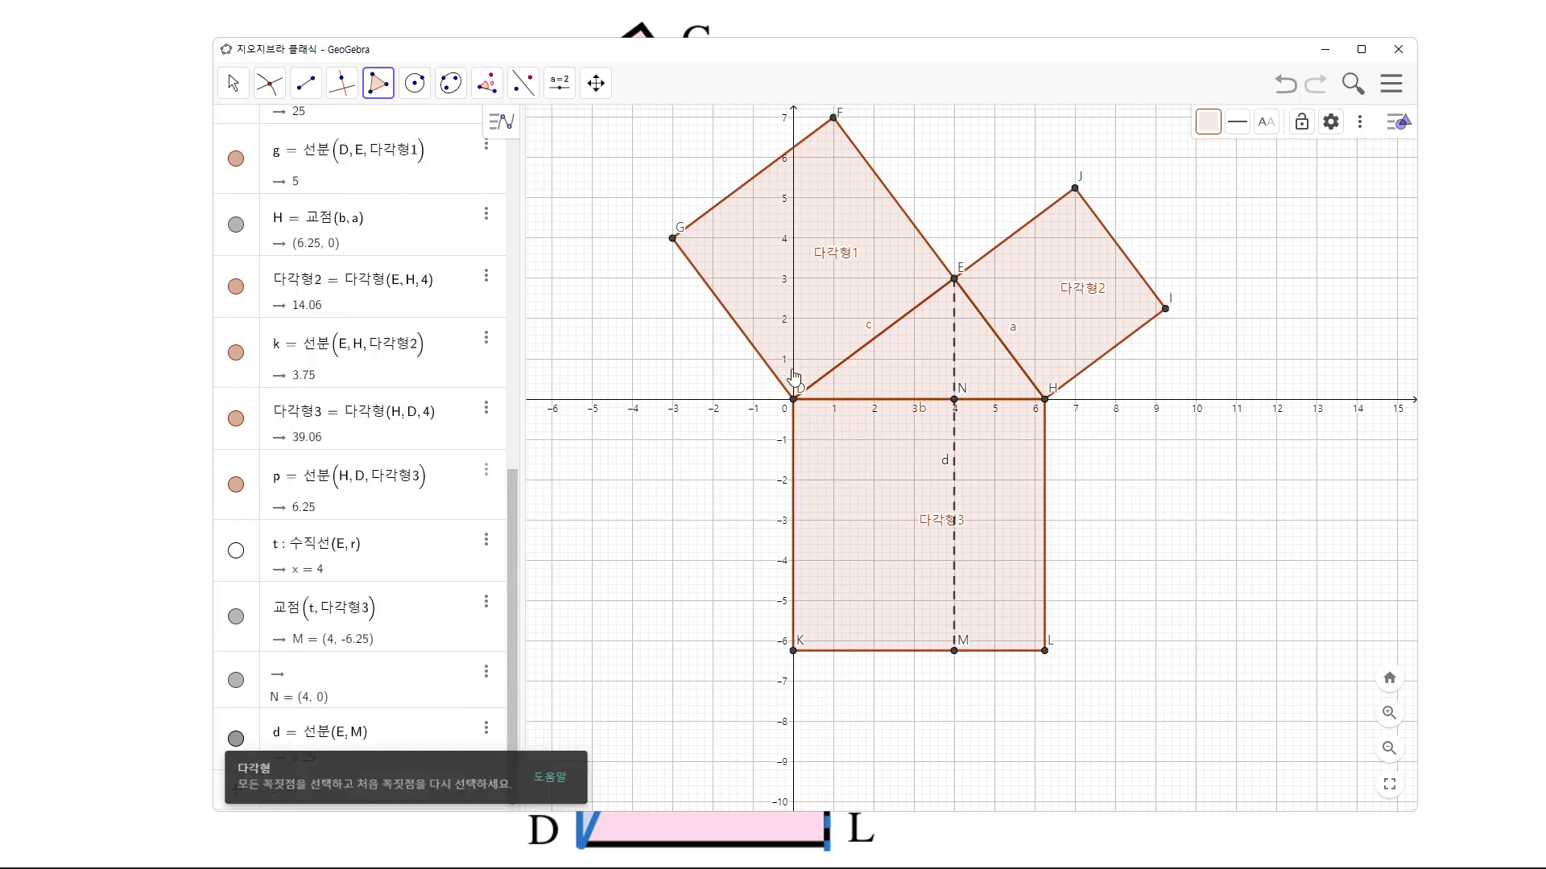
pyautogui.click(956, 401)
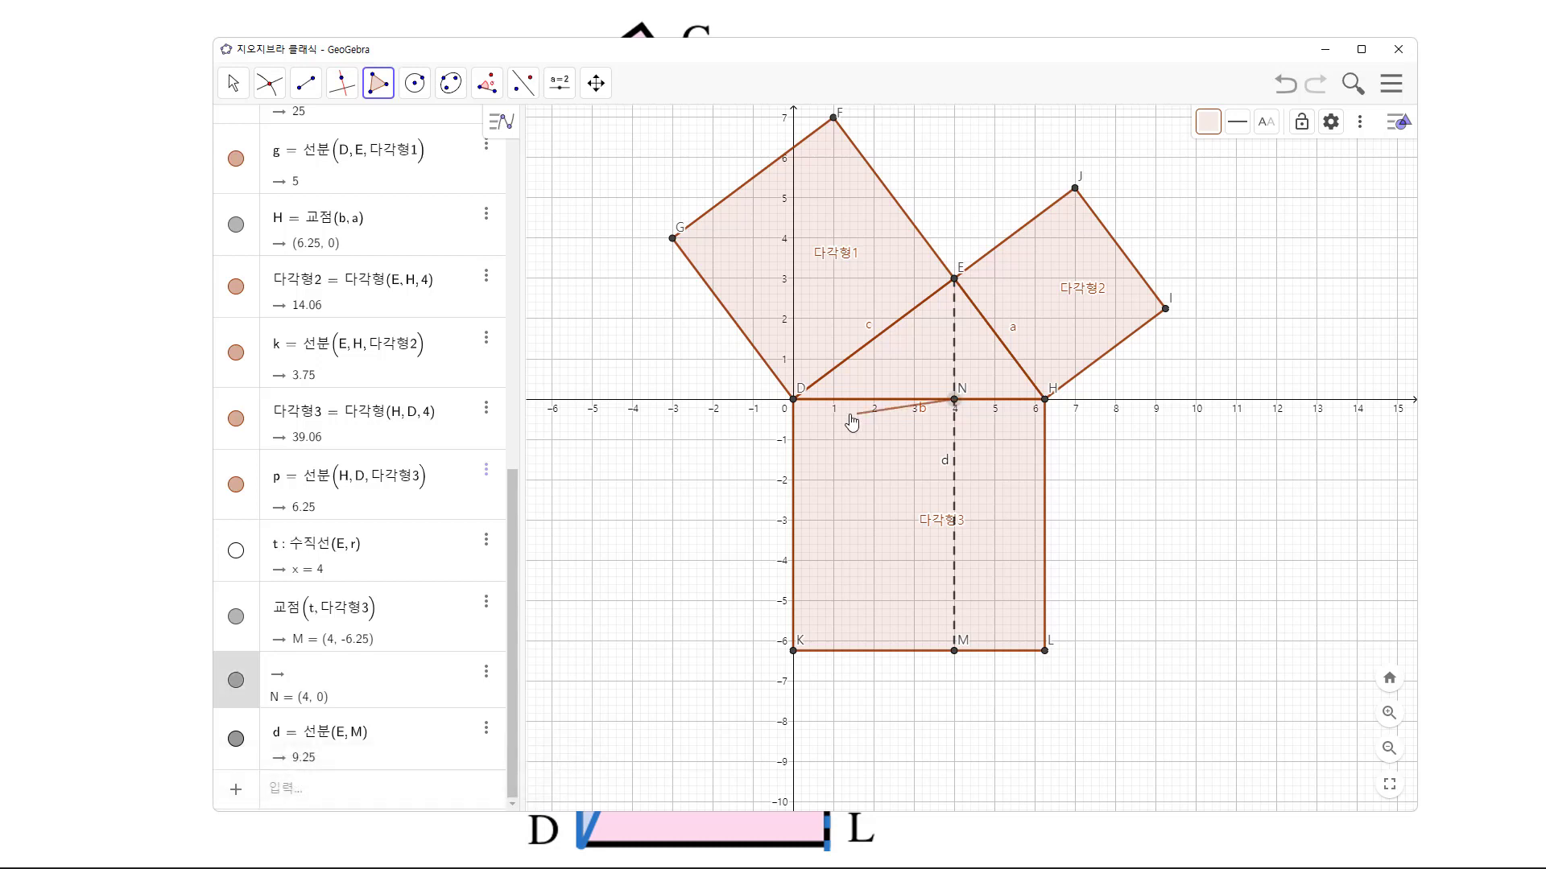
pyautogui.click(796, 401)
pyautogui.click(794, 650)
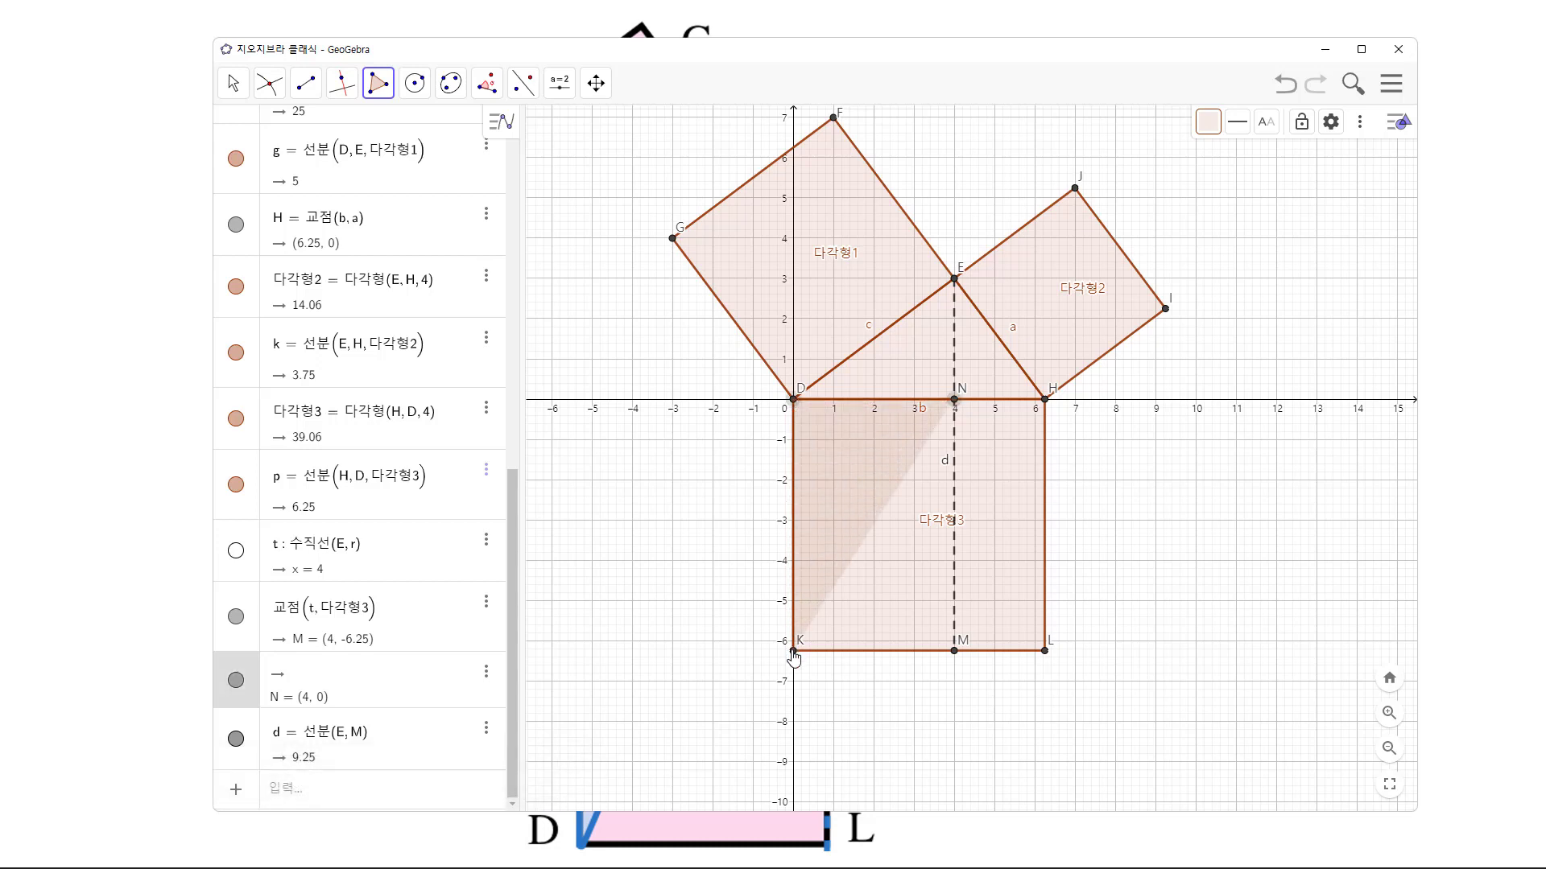
pyautogui.click(954, 652)
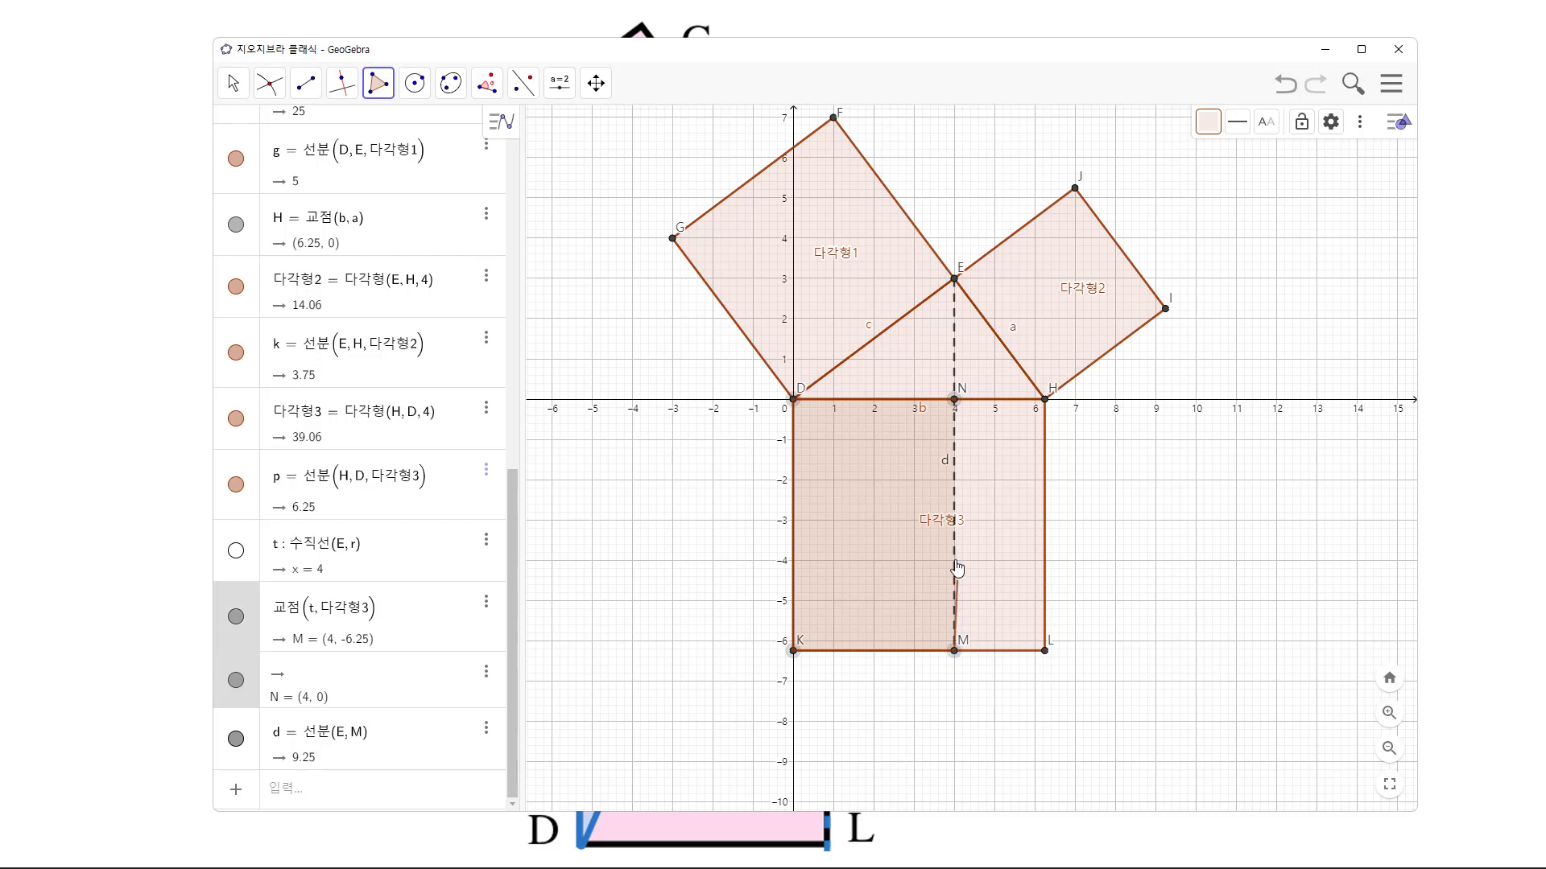
pyautogui.click(956, 401)
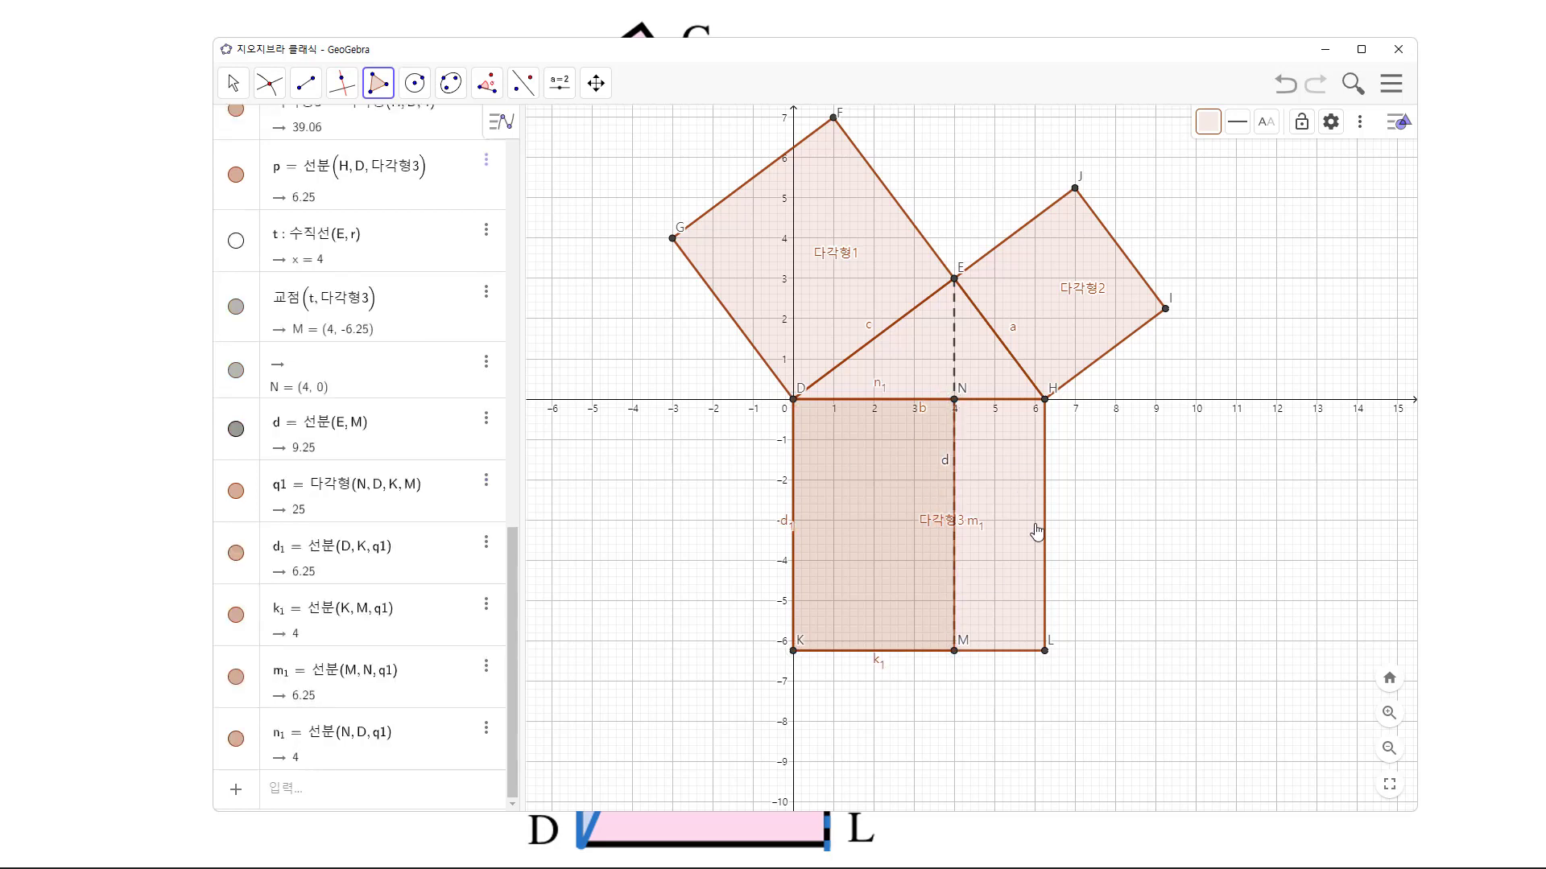
# Step: Hide the large square 다각형3 beneath the triangle so the rectangle NDKM stands alone
pyautogui.click(221, 86)
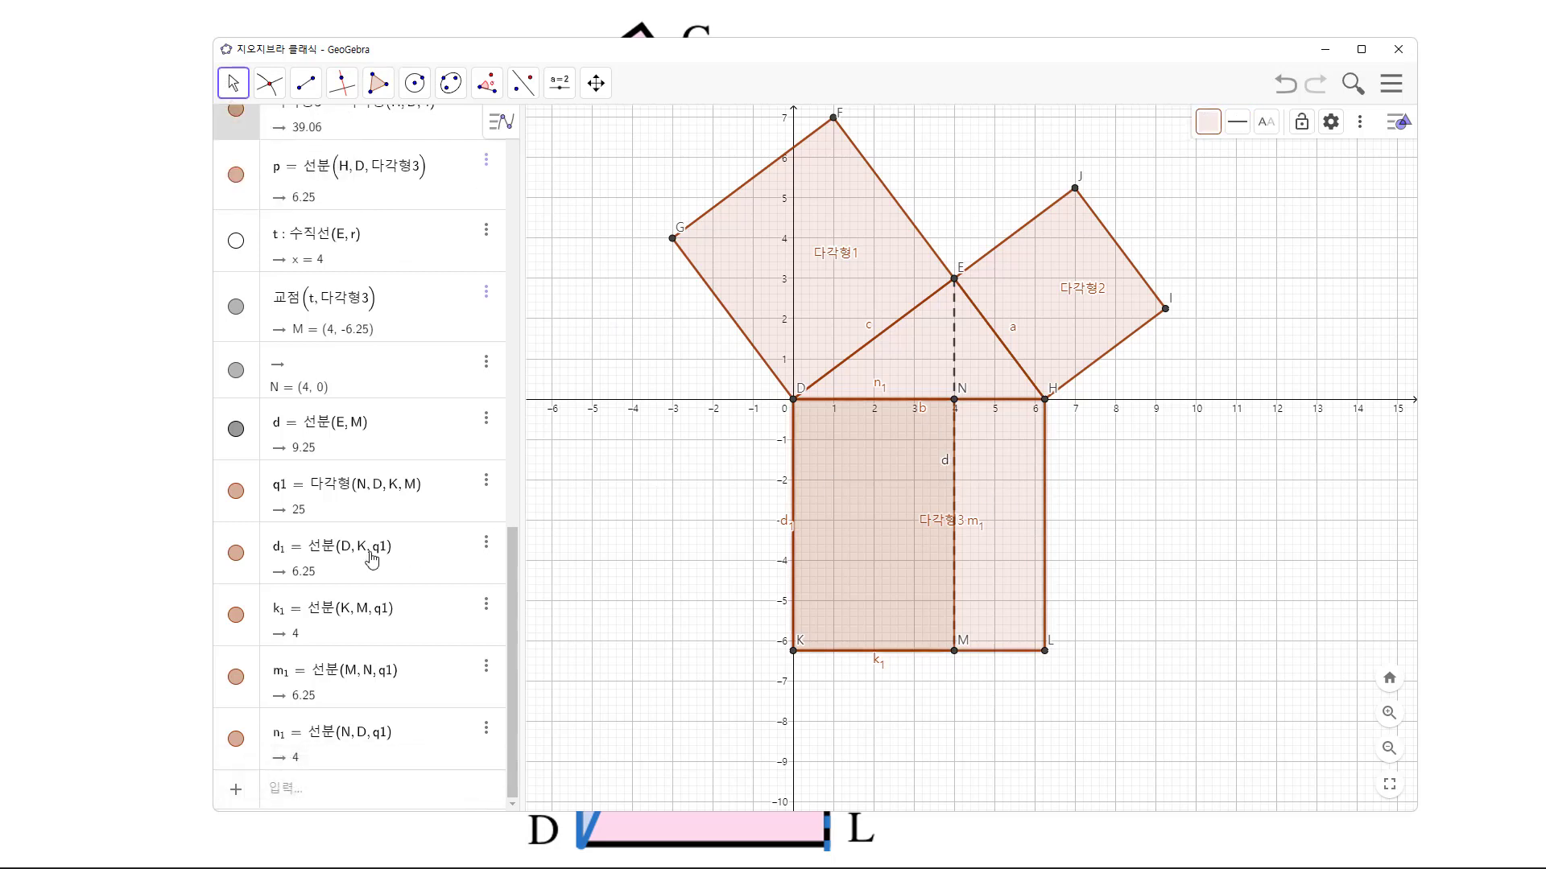
pyautogui.scroll(2, 346, 483)
pyautogui.click(236, 190)
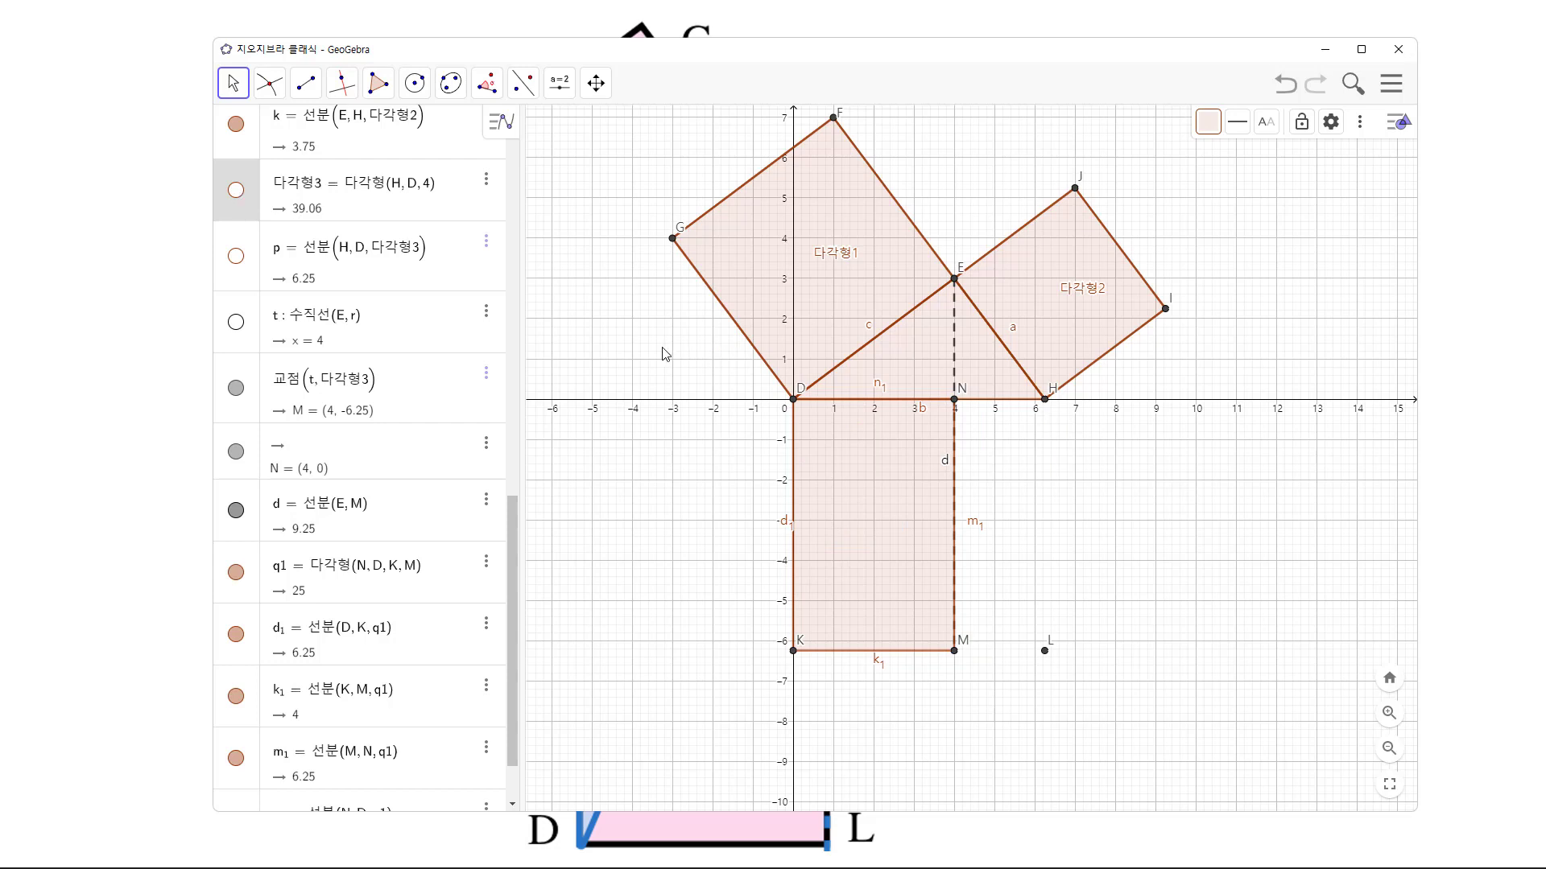
# Step: Draw a dashed segment from the square's corner G to the triangle's vertex H
pyautogui.click(306, 83)
pyautogui.moveTo(379, 83)
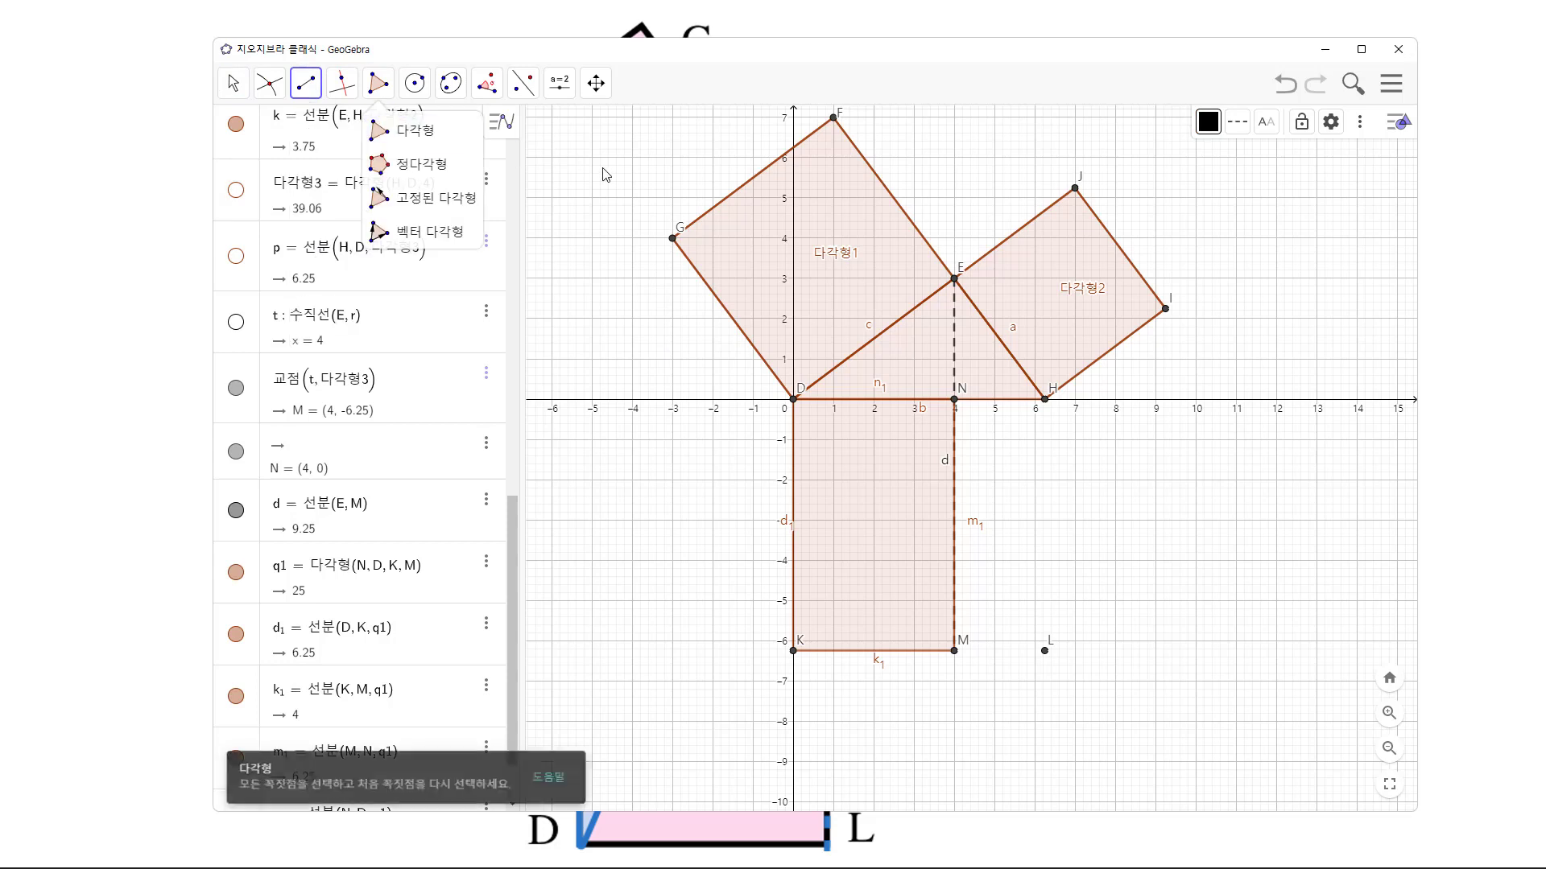
pyautogui.click(306, 83)
pyautogui.click(672, 238)
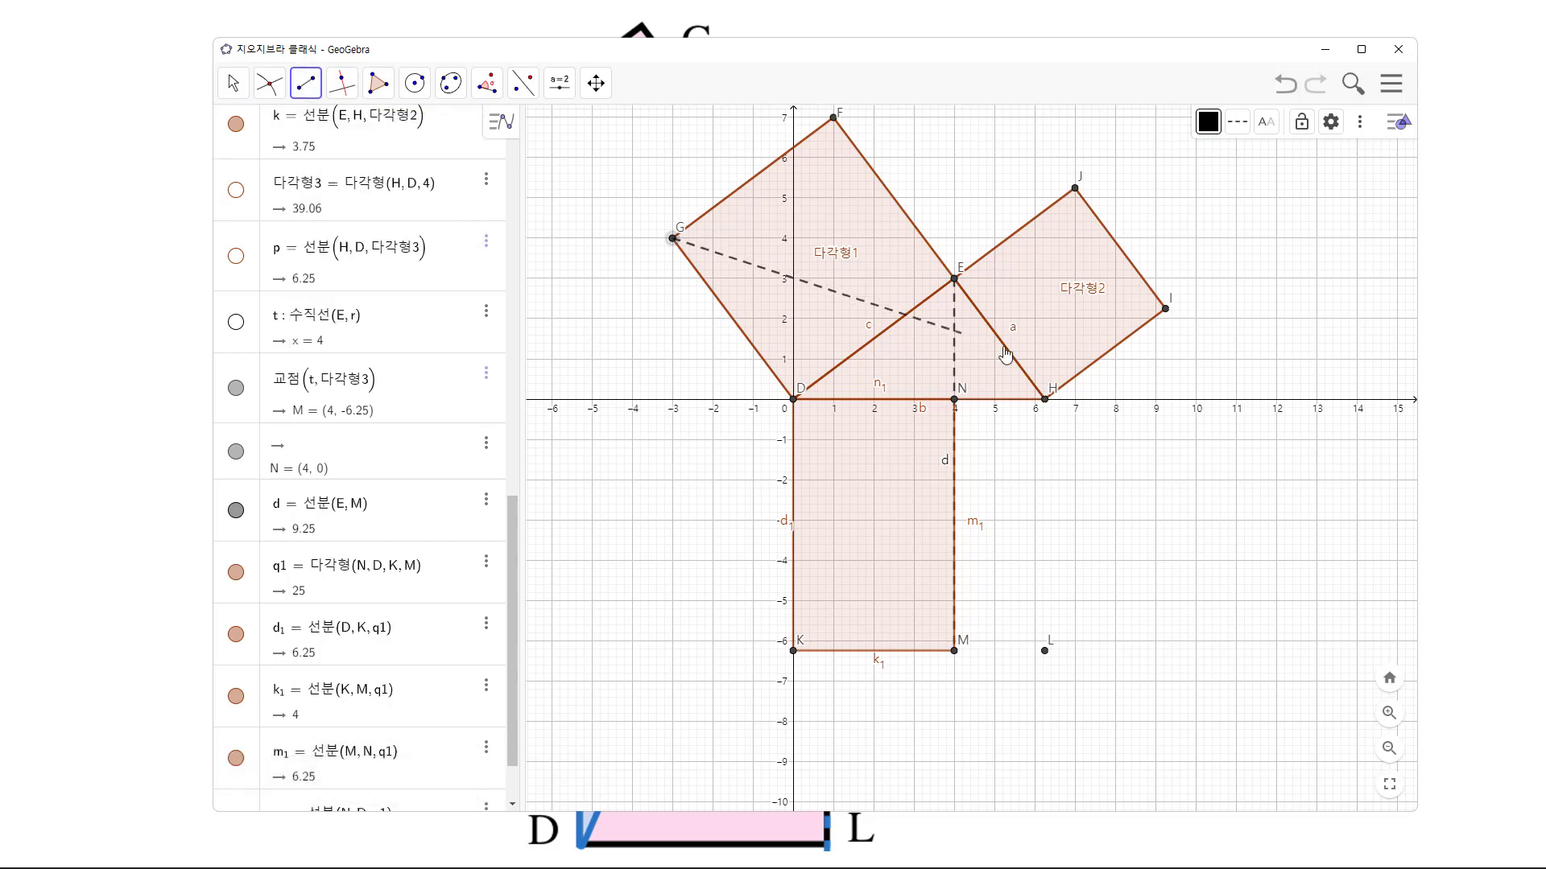
pyautogui.click(1044, 399)
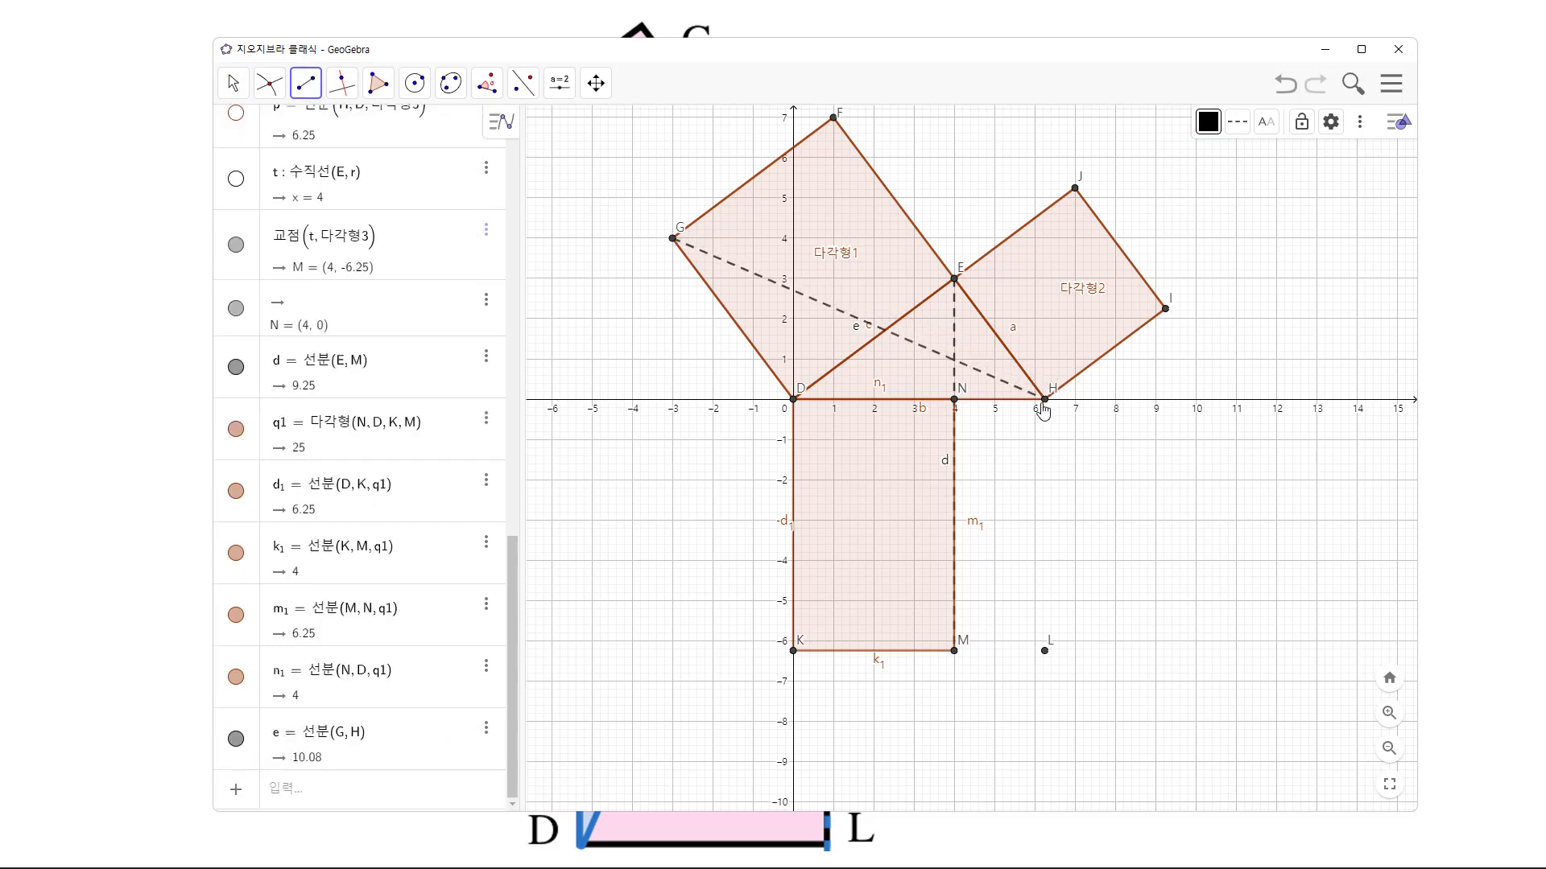
pyautogui.press('Escape')
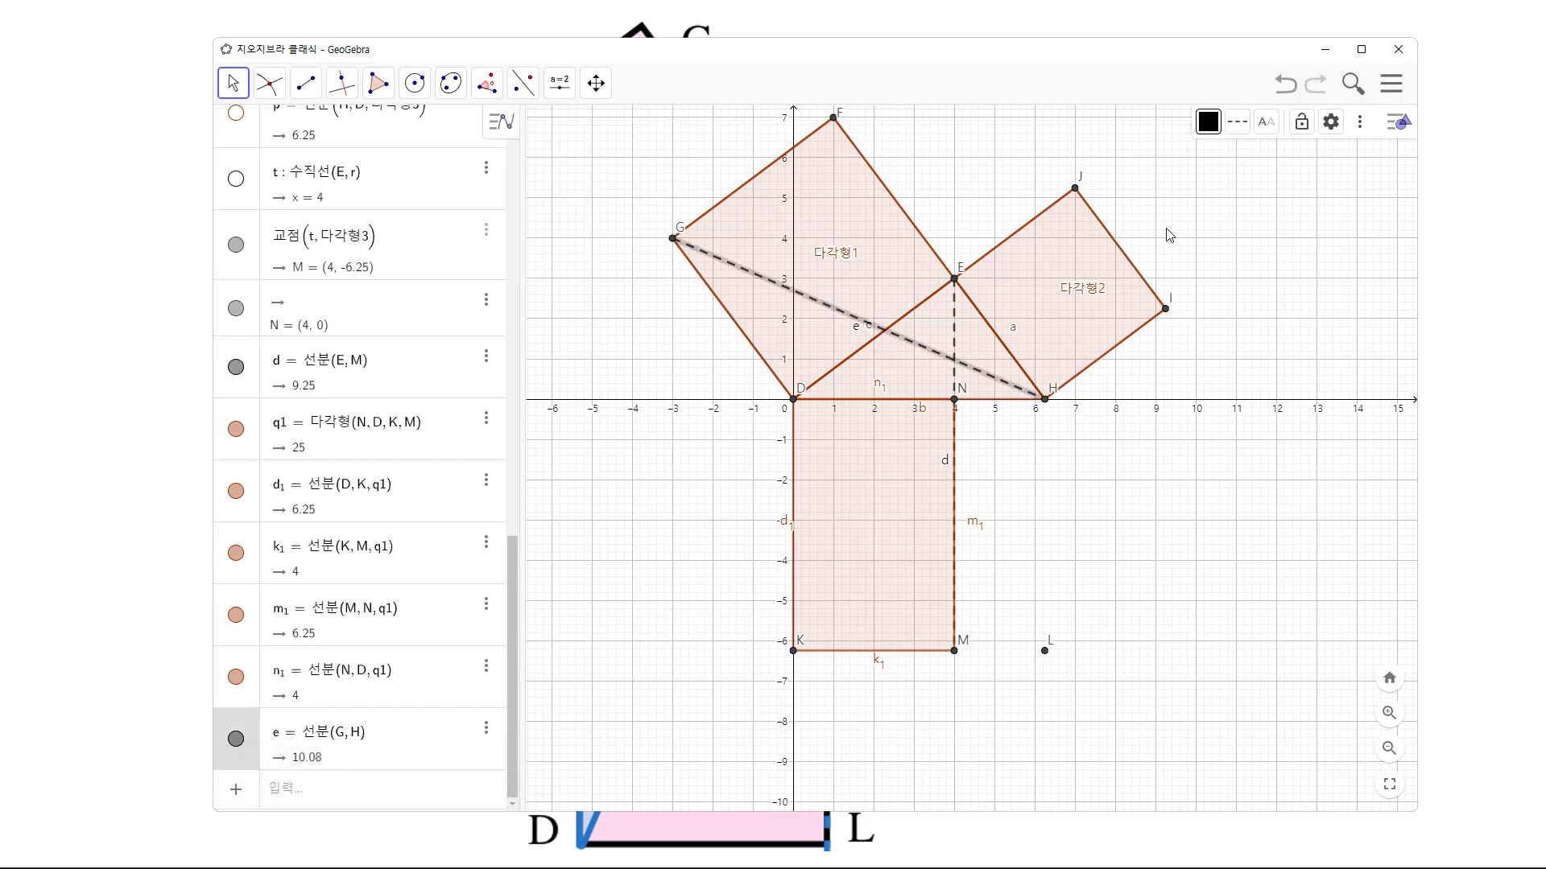
# Step: Check the reference slide and delete the dashed segment from G to H
pyautogui.hotkey('alt', 'Tab')
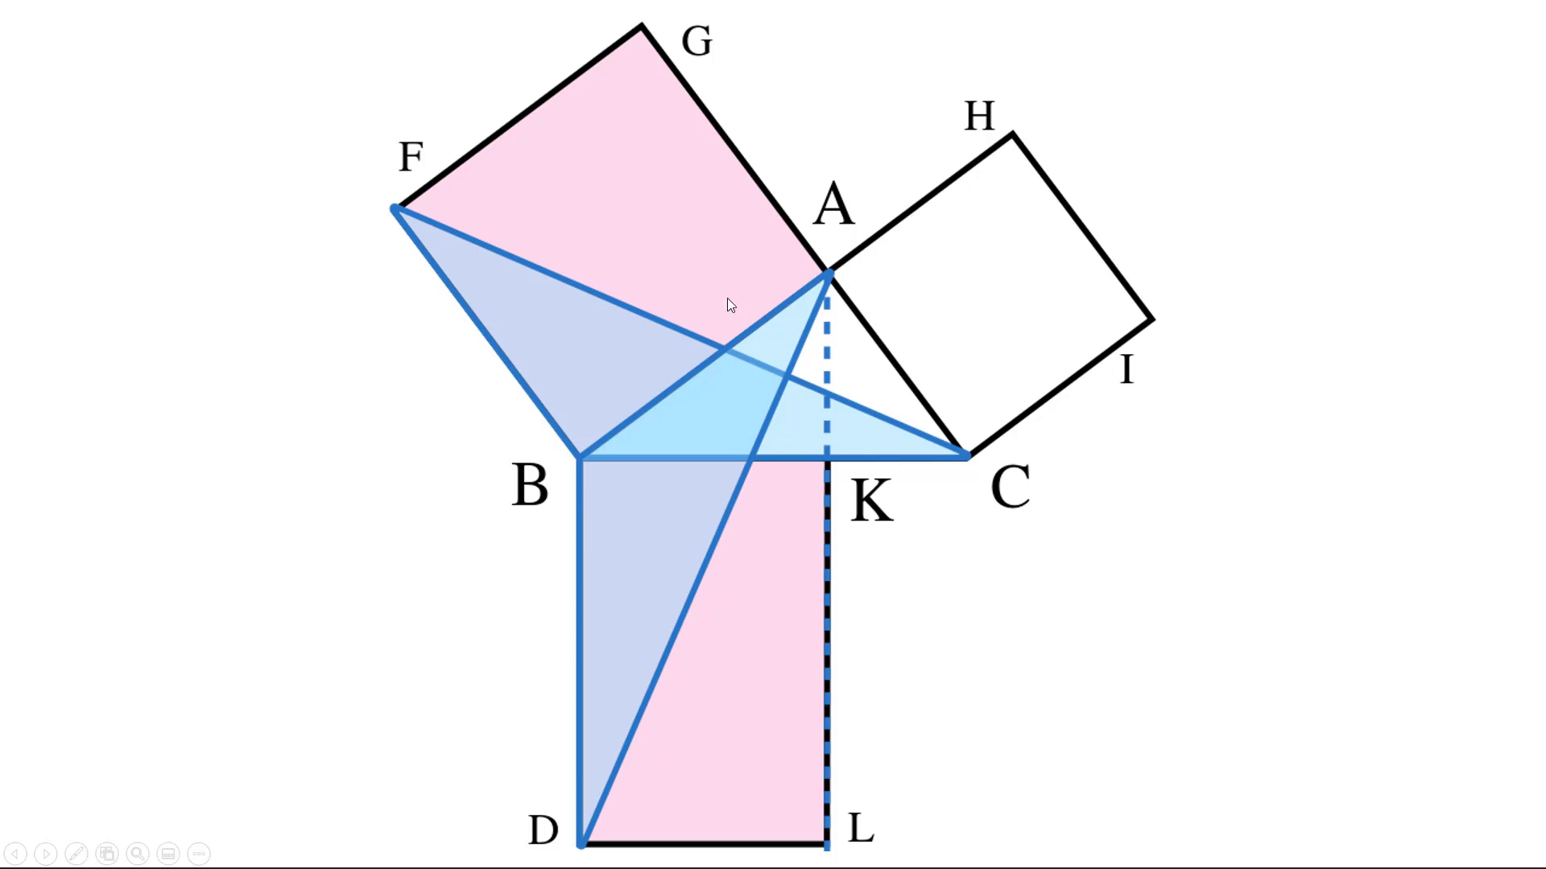
pyautogui.hotkey('alt', 'Tab')
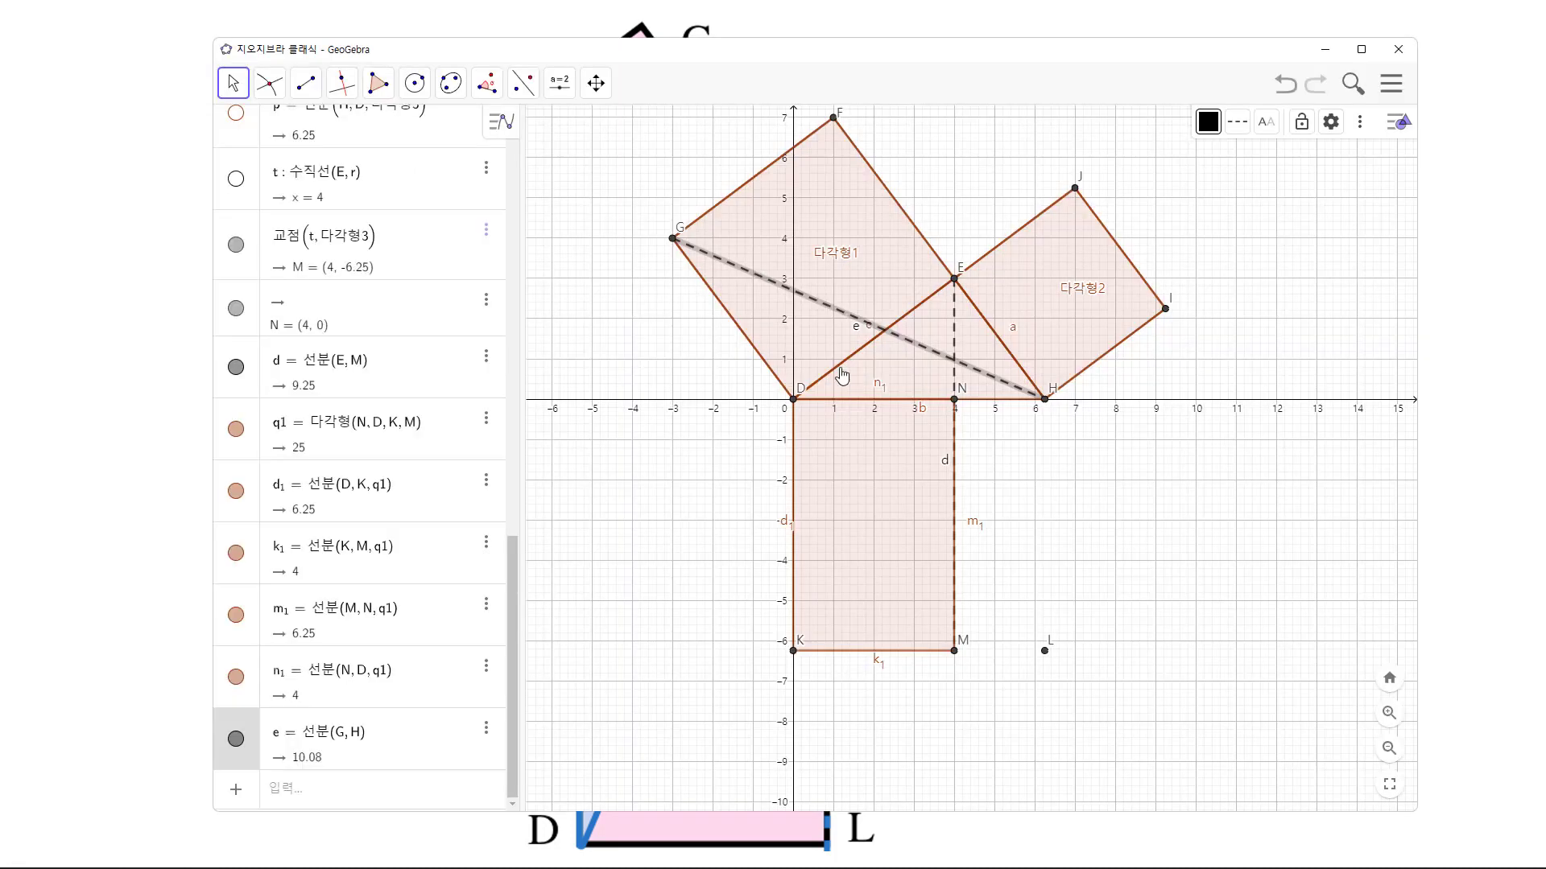
pyautogui.click(486, 728)
pyautogui.click(523, 770)
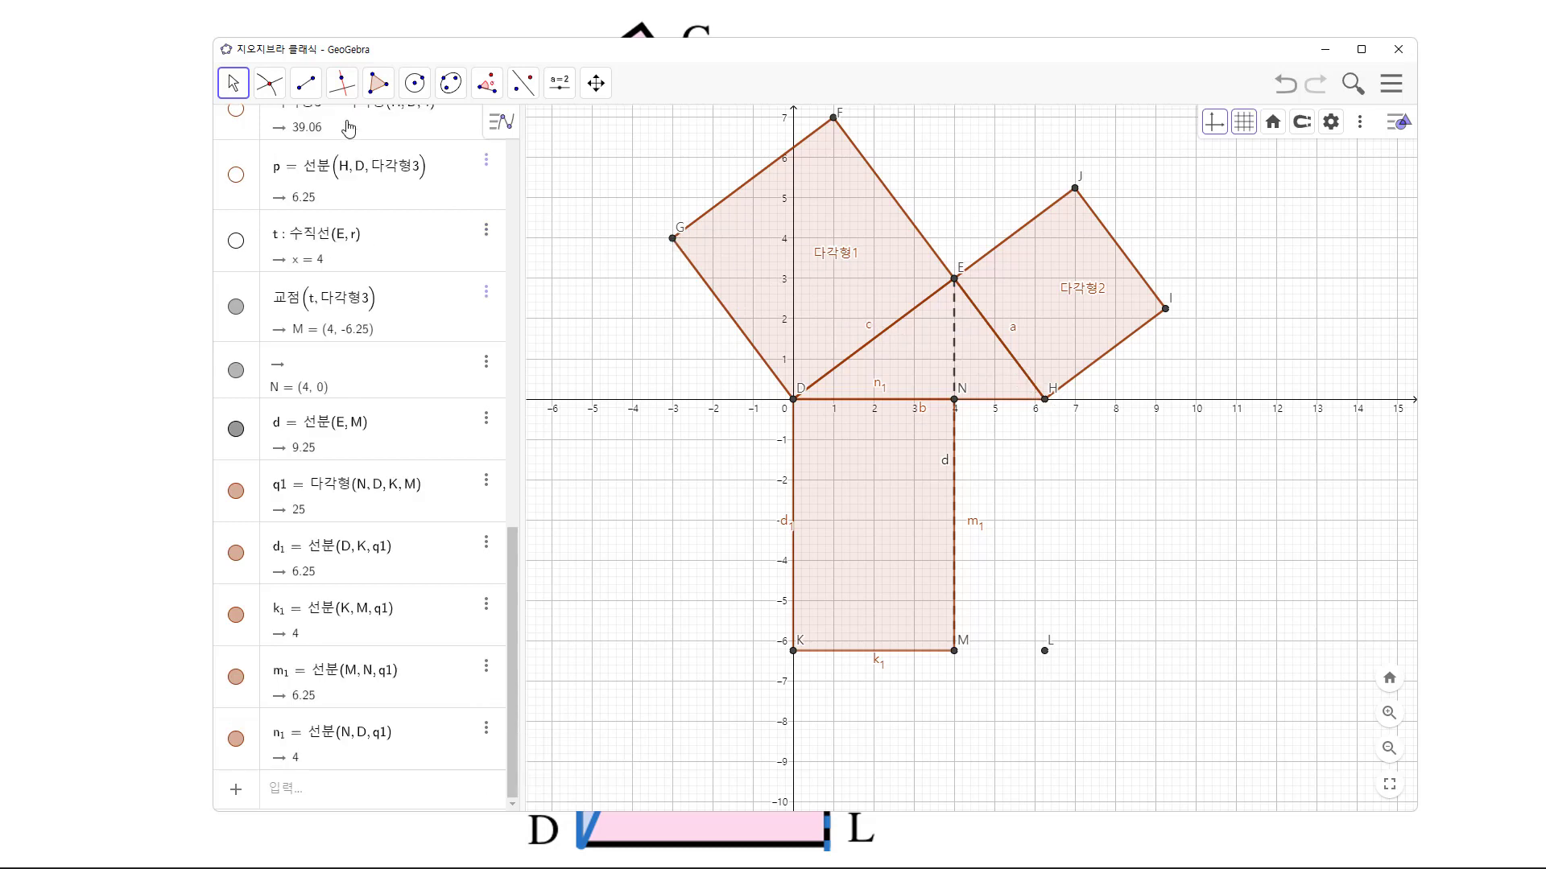
# Step: Draw a triangle polygon through points G, D and H, closing it at G
pyautogui.click(378, 85)
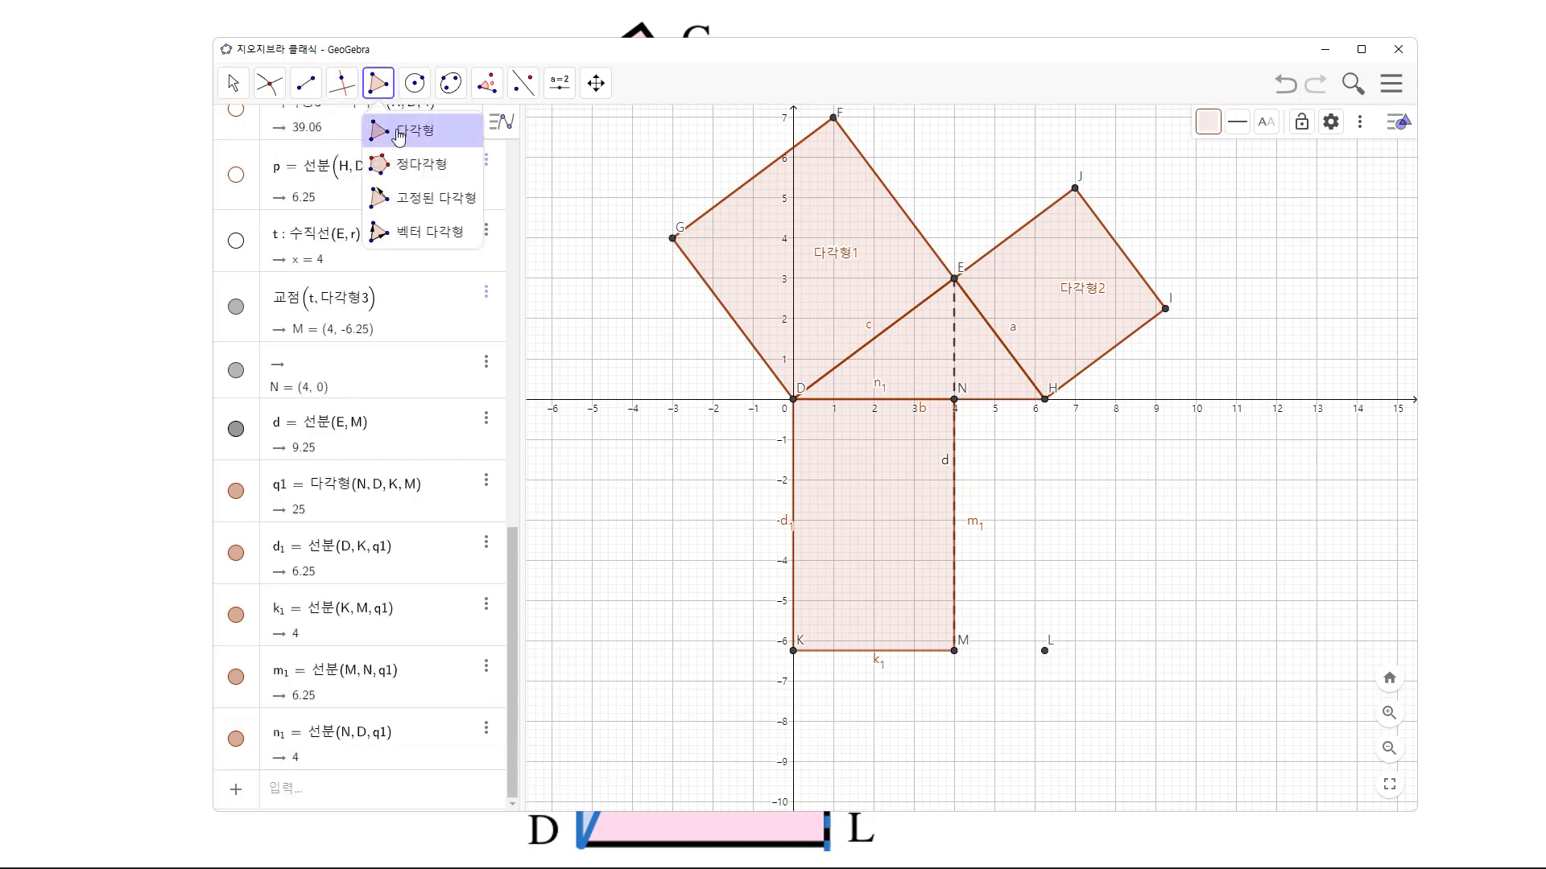
pyautogui.click(672, 239)
pyautogui.click(794, 398)
pyautogui.click(1044, 399)
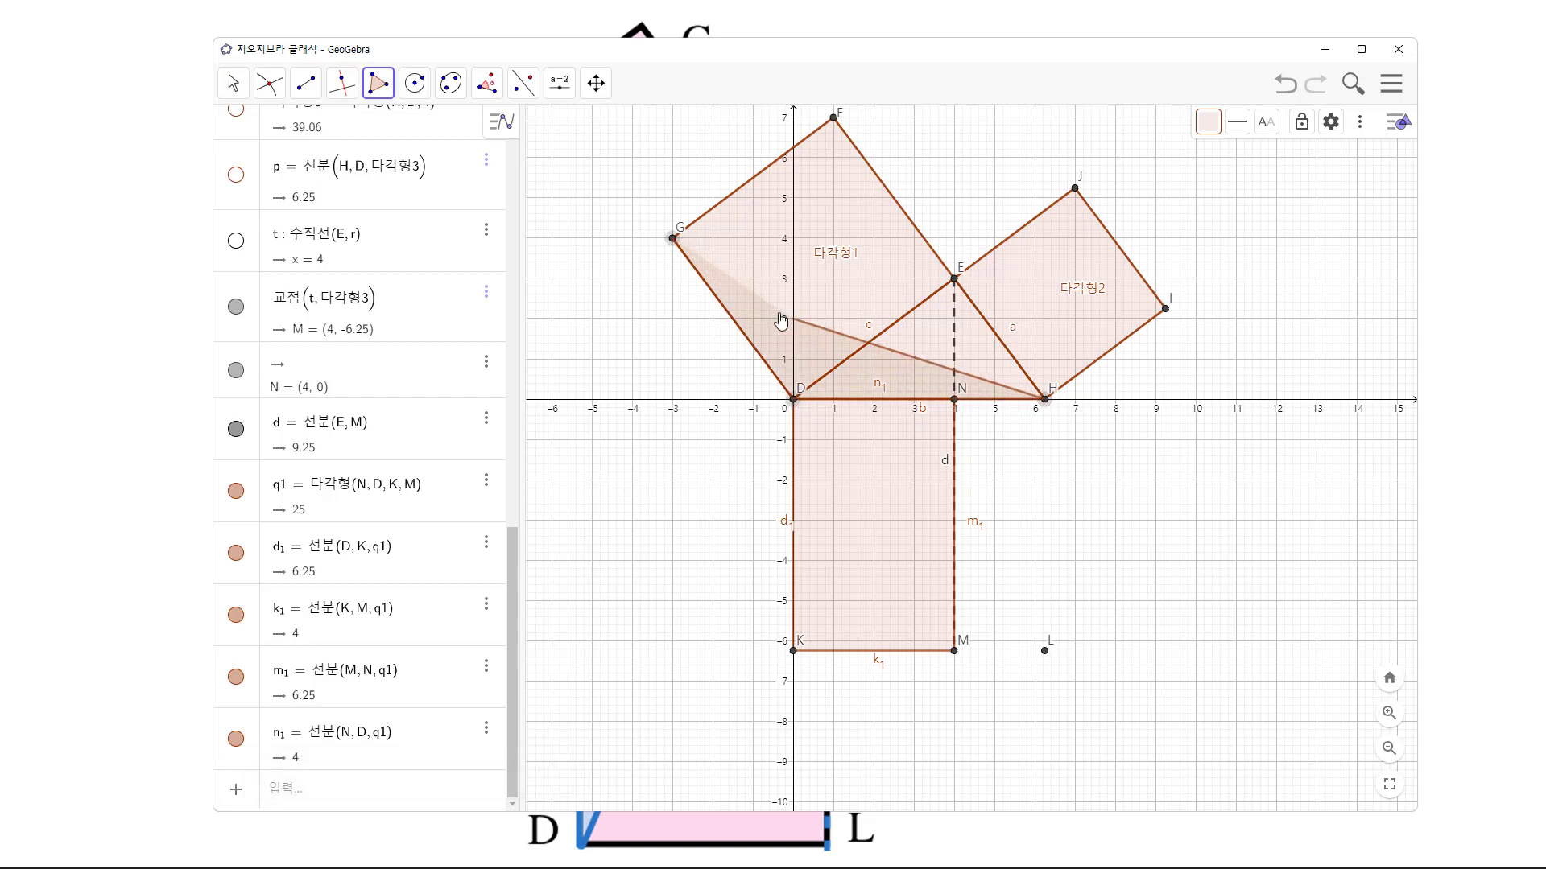
pyautogui.click(673, 239)
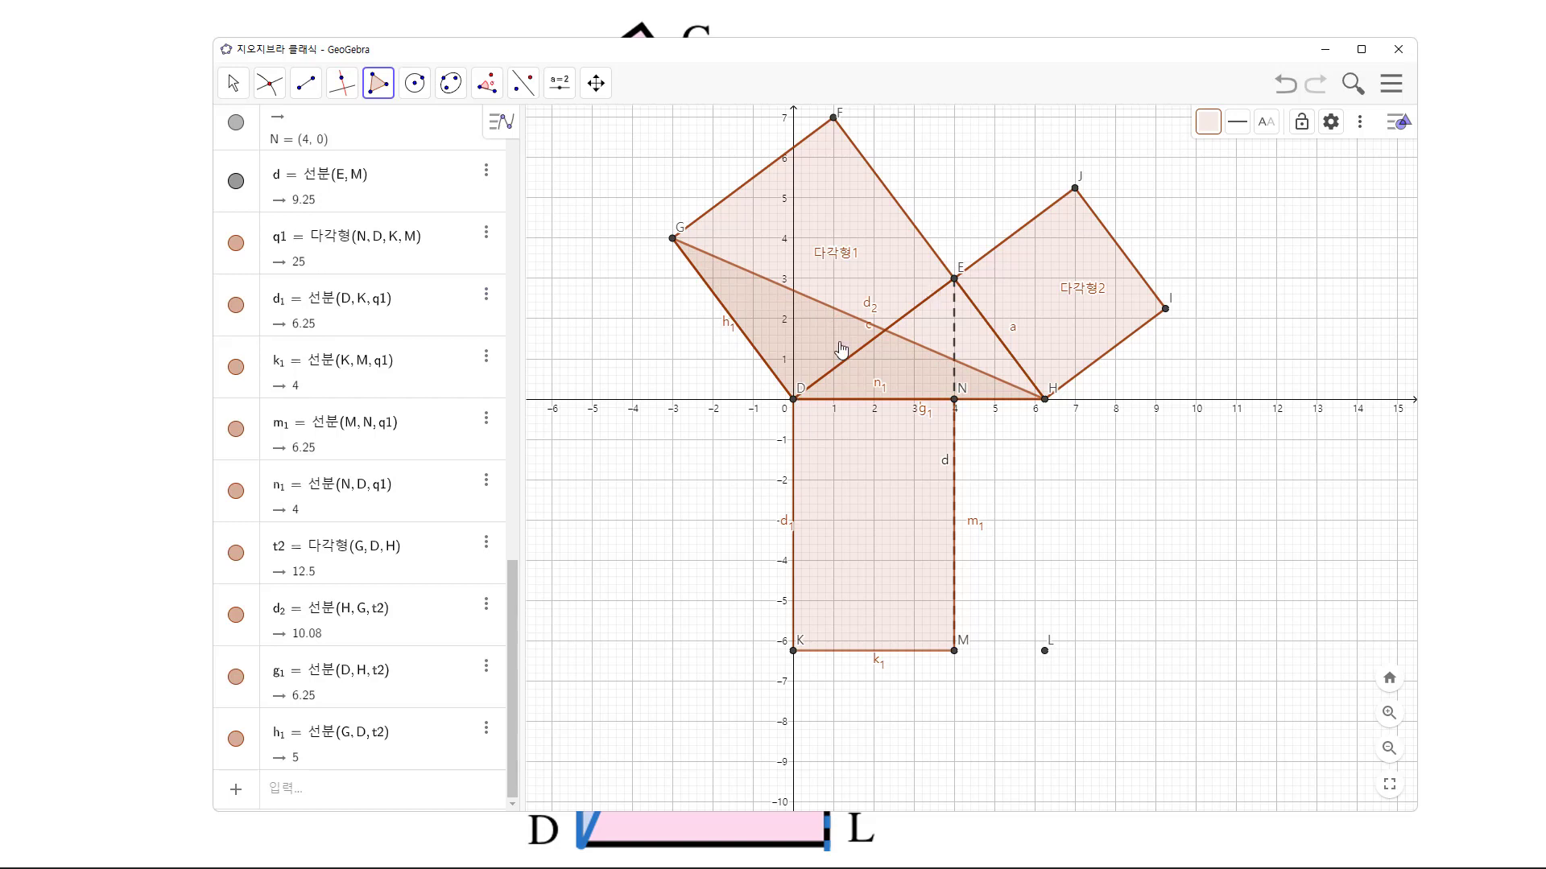
# Step: Draw a second triangle polygon through points D, E and K, closing it at D
pyautogui.click(794, 399)
pyautogui.click(954, 279)
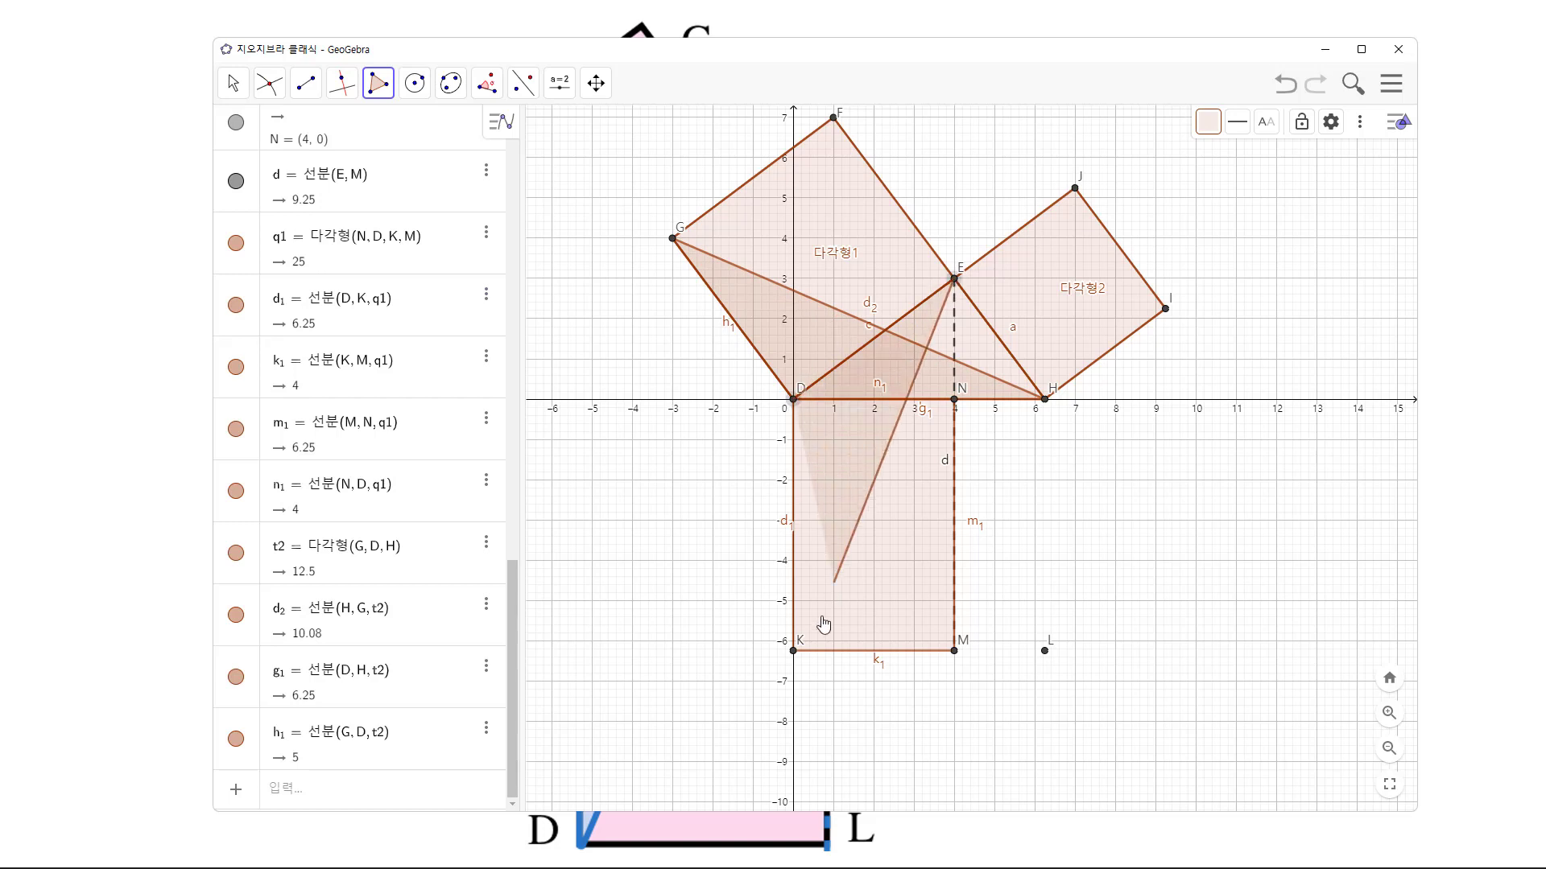
pyautogui.click(793, 650)
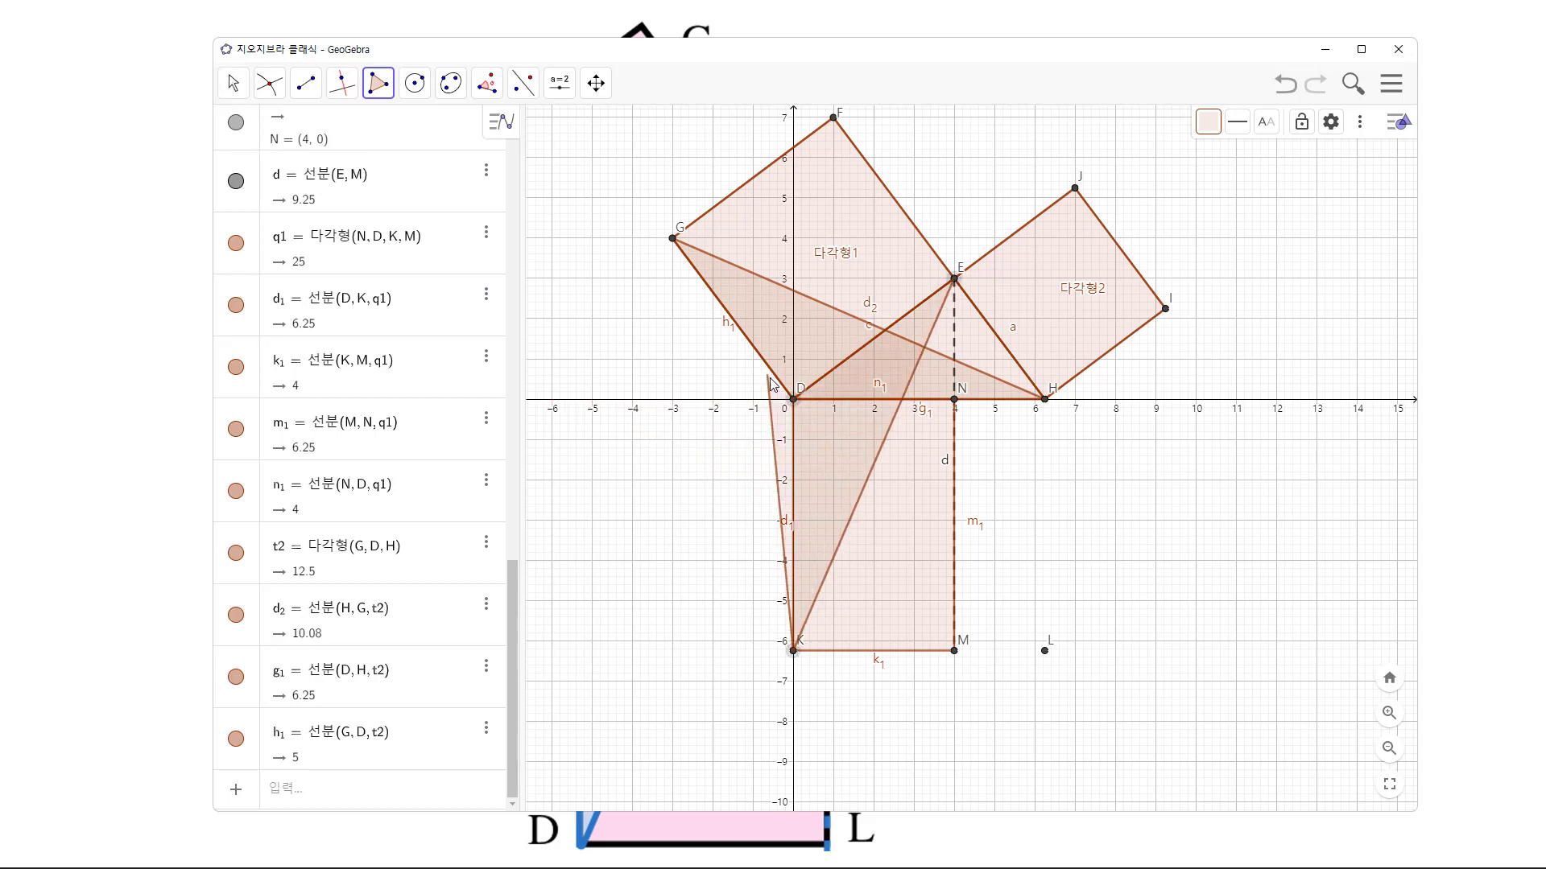
pyautogui.click(794, 405)
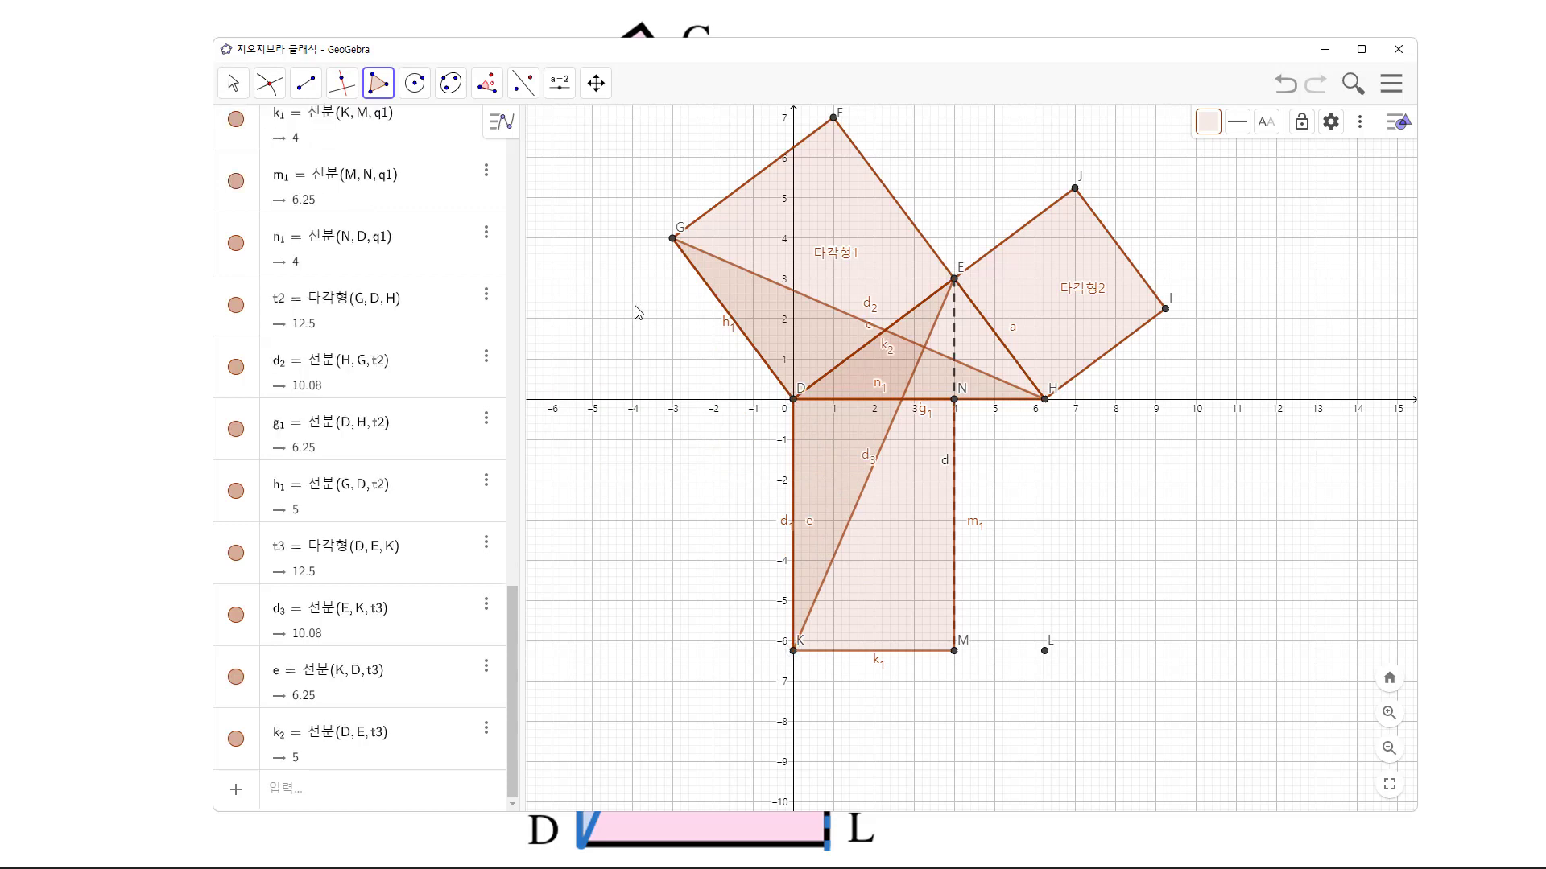
pyautogui.click(235, 82)
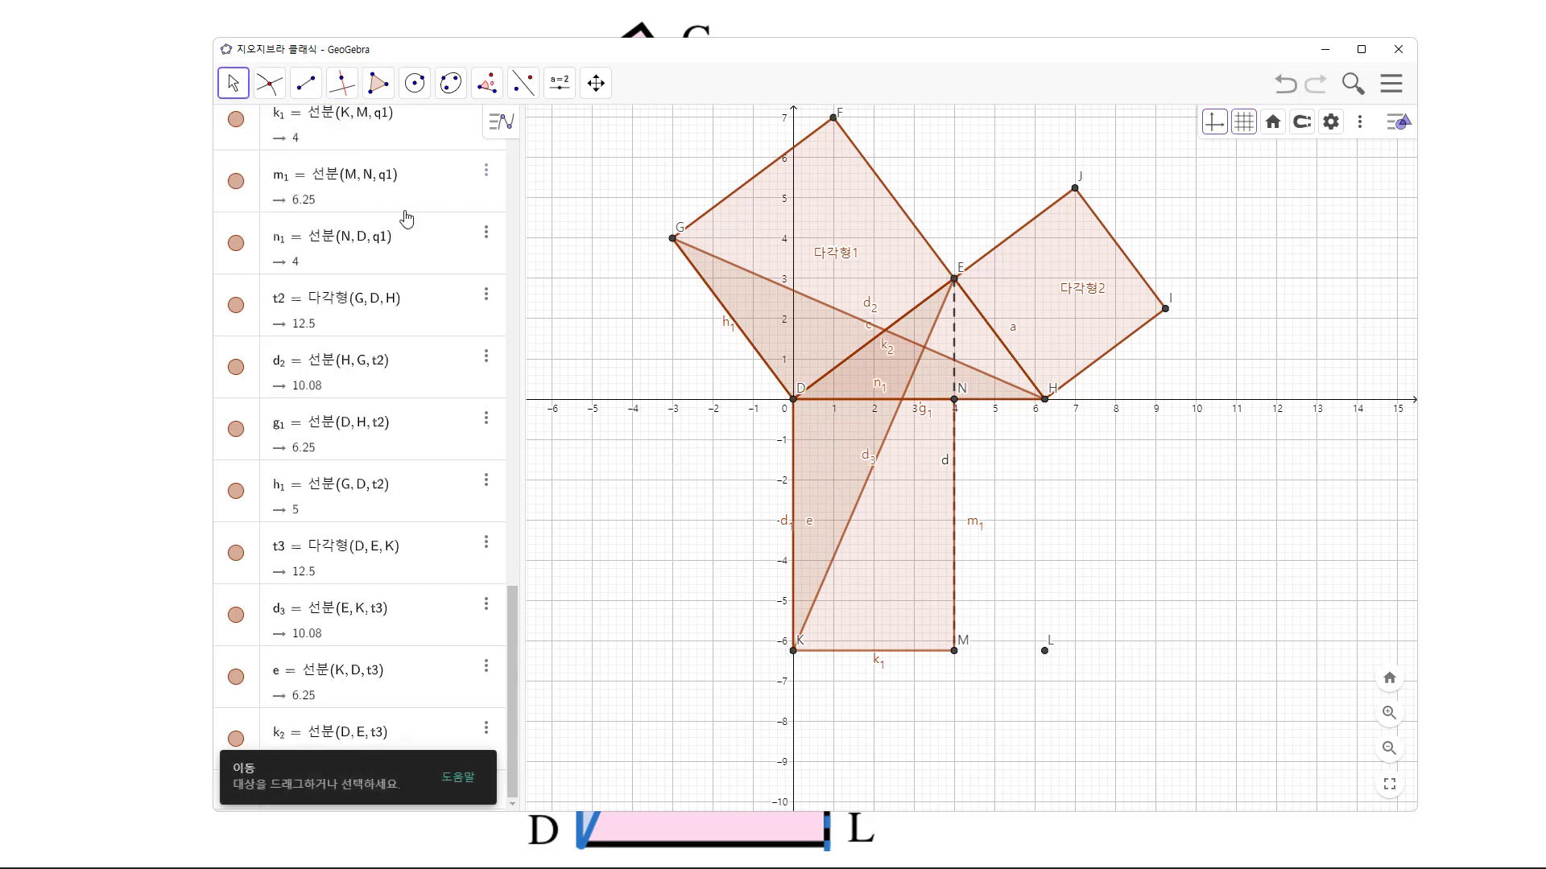
# Step: Recolour the small square 다각형2 purple and the rectangle NDKM dark grey
pyautogui.moveTo(1071, 543); pyautogui.dragTo(1110, 615)
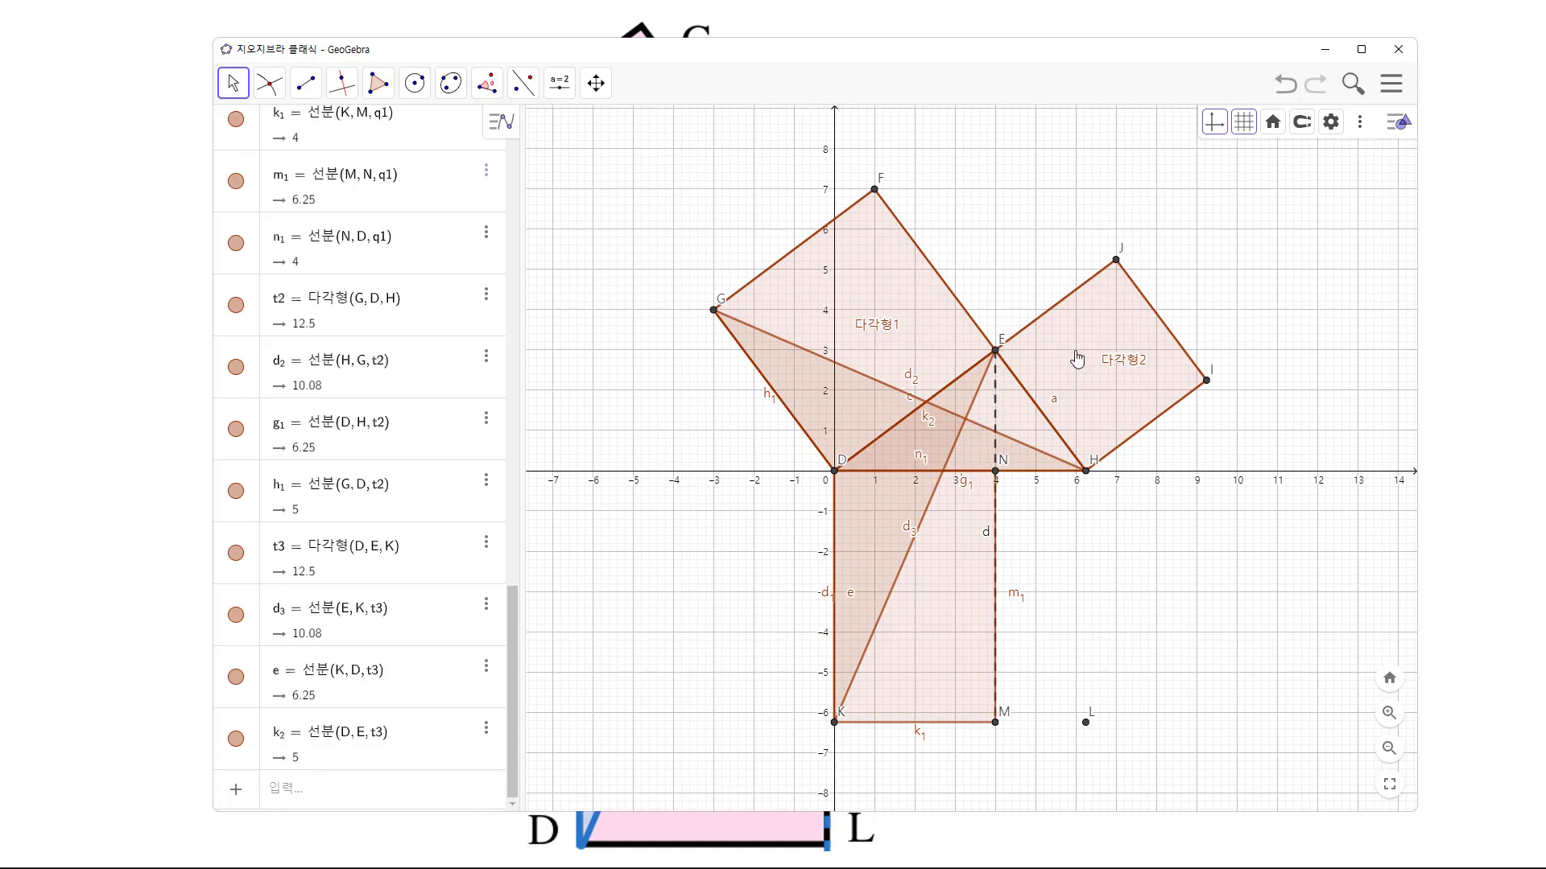
pyautogui.click(890, 280)
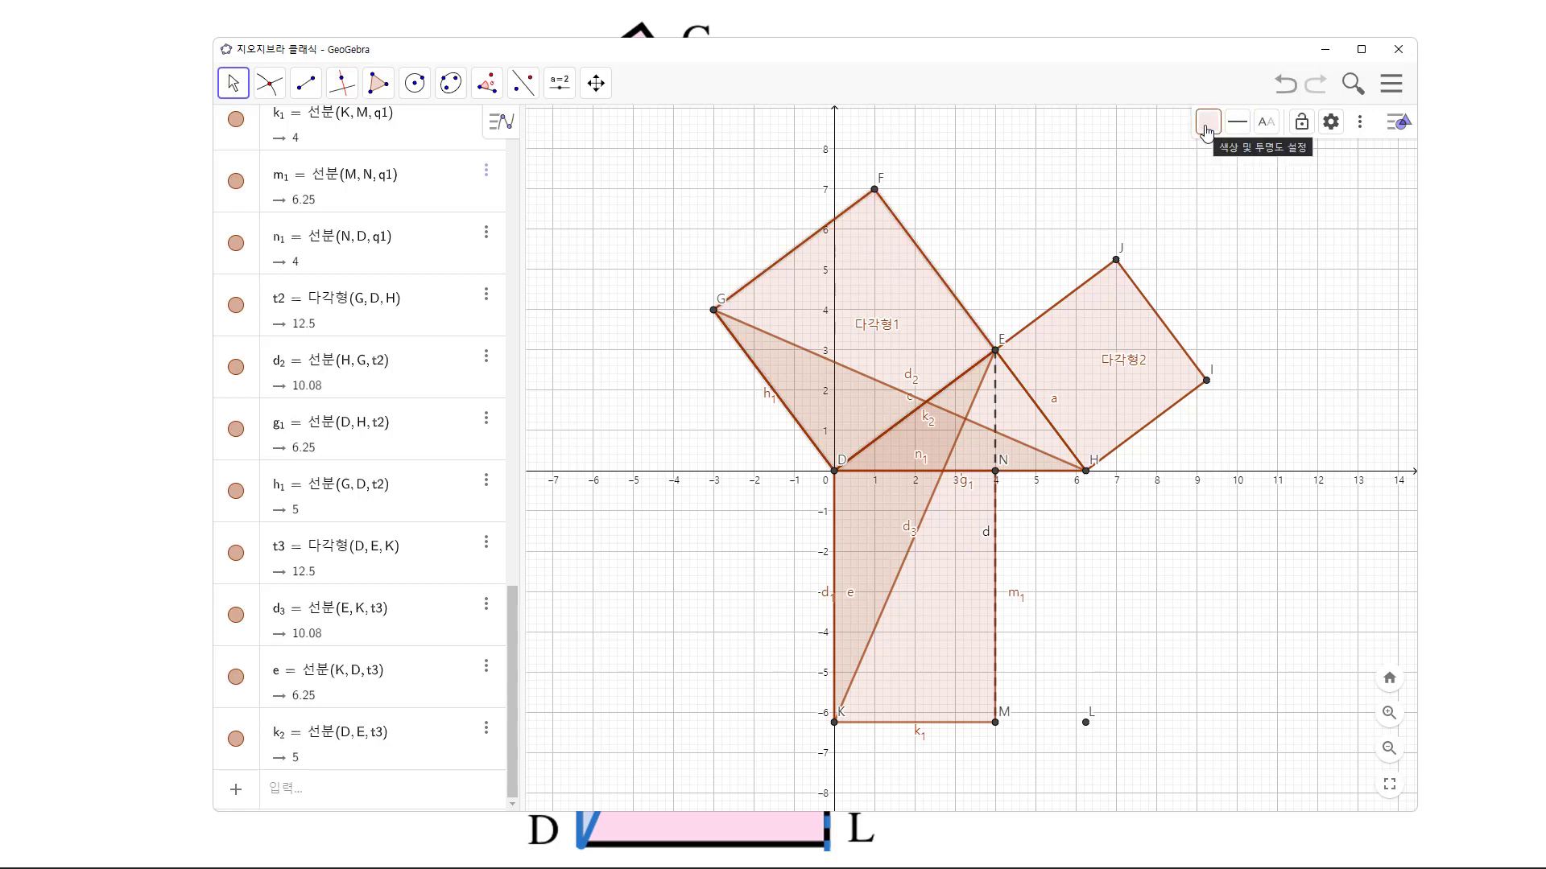
pyautogui.click(1123, 334)
pyautogui.click(1207, 121)
pyautogui.click(1271, 153)
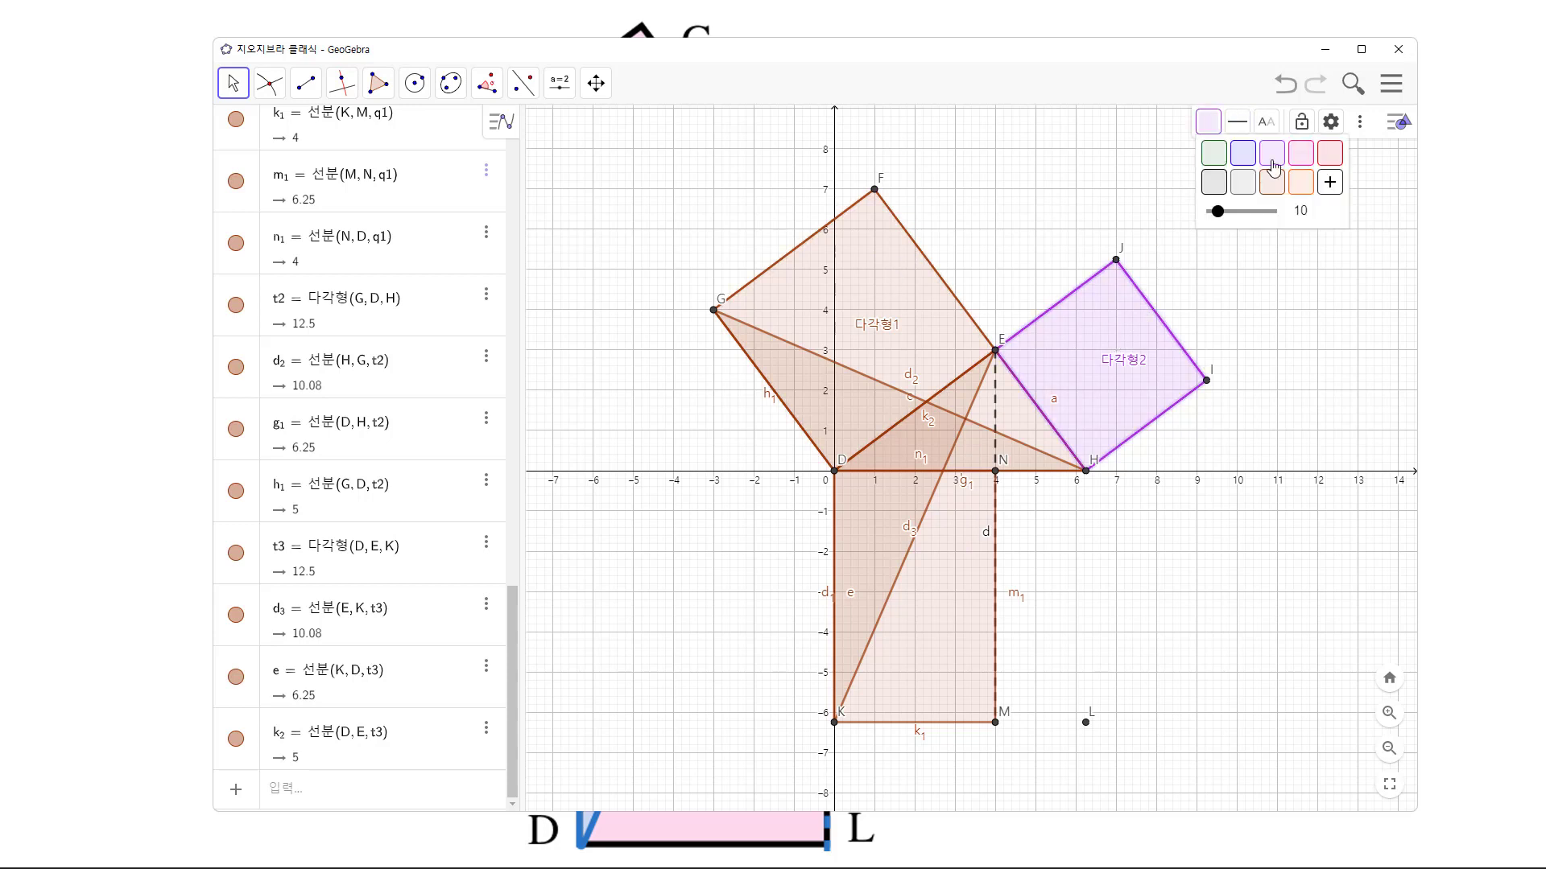
pyautogui.click(974, 616)
pyautogui.click(697, 655)
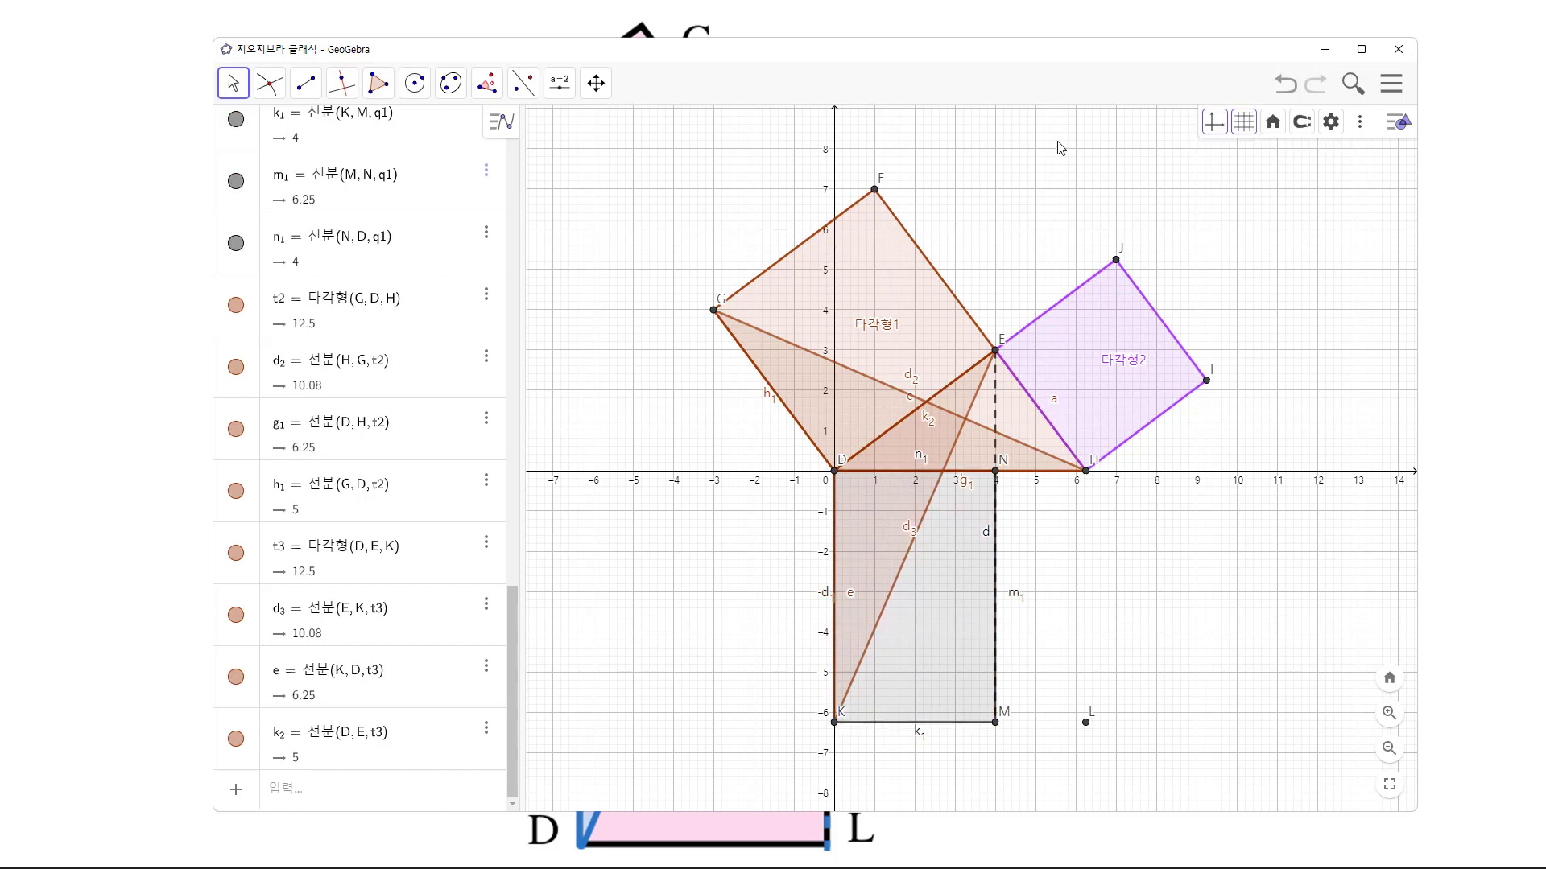
# Step: Hide the coordinate axes and remove the grid from the graphics view
pyautogui.click(1215, 123)
pyautogui.click(1245, 124)
pyautogui.click(1246, 154)
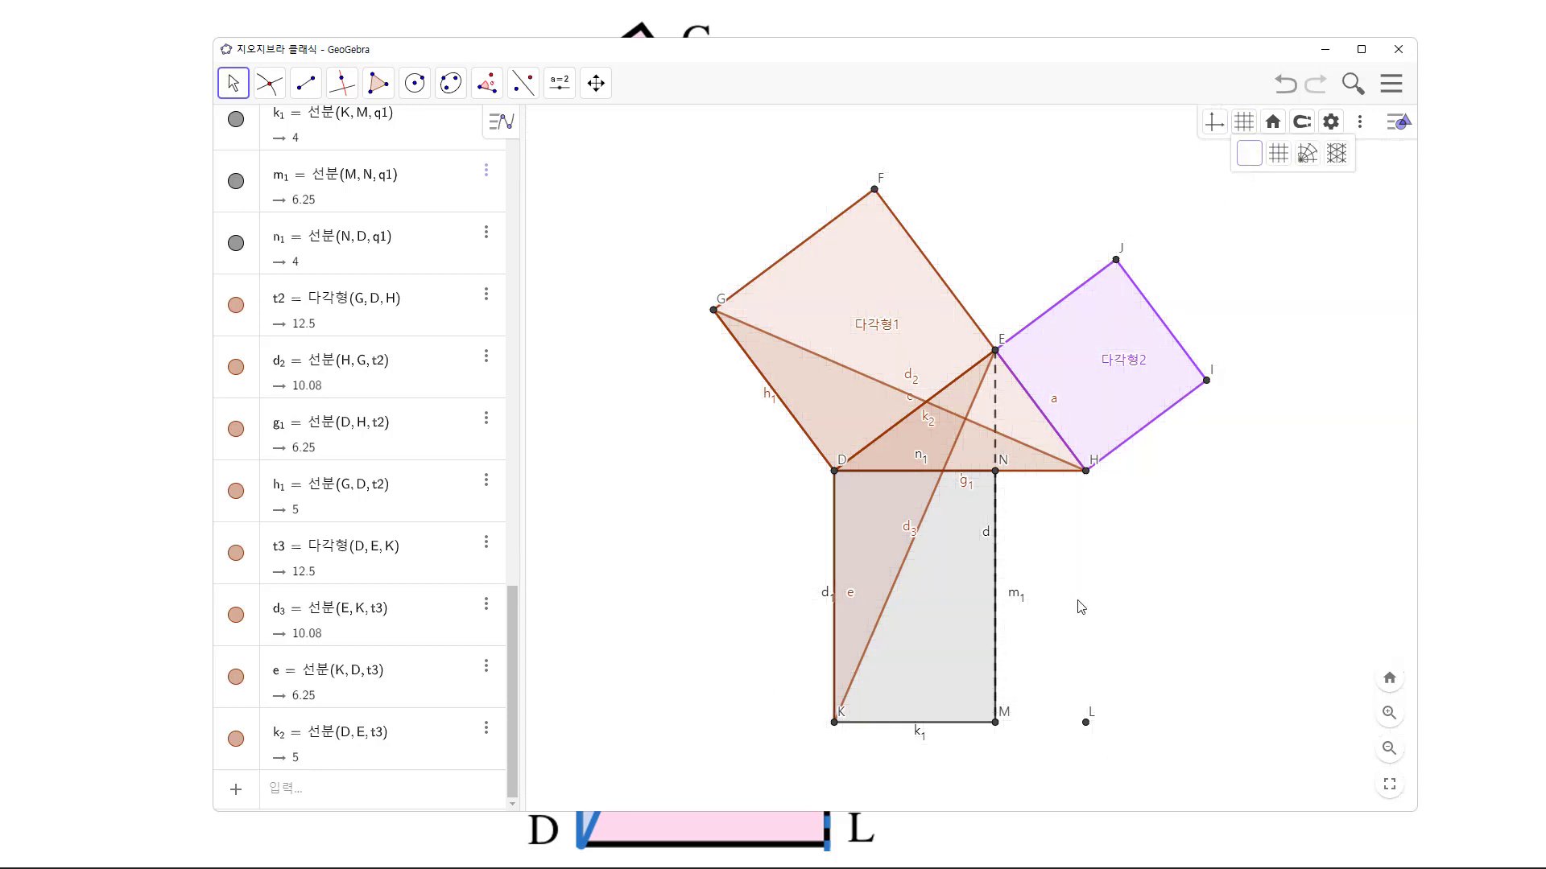
# Step: Hide the stray point L beside the rectangle and compare the figure with the reference slide
pyautogui.click(1084, 725)
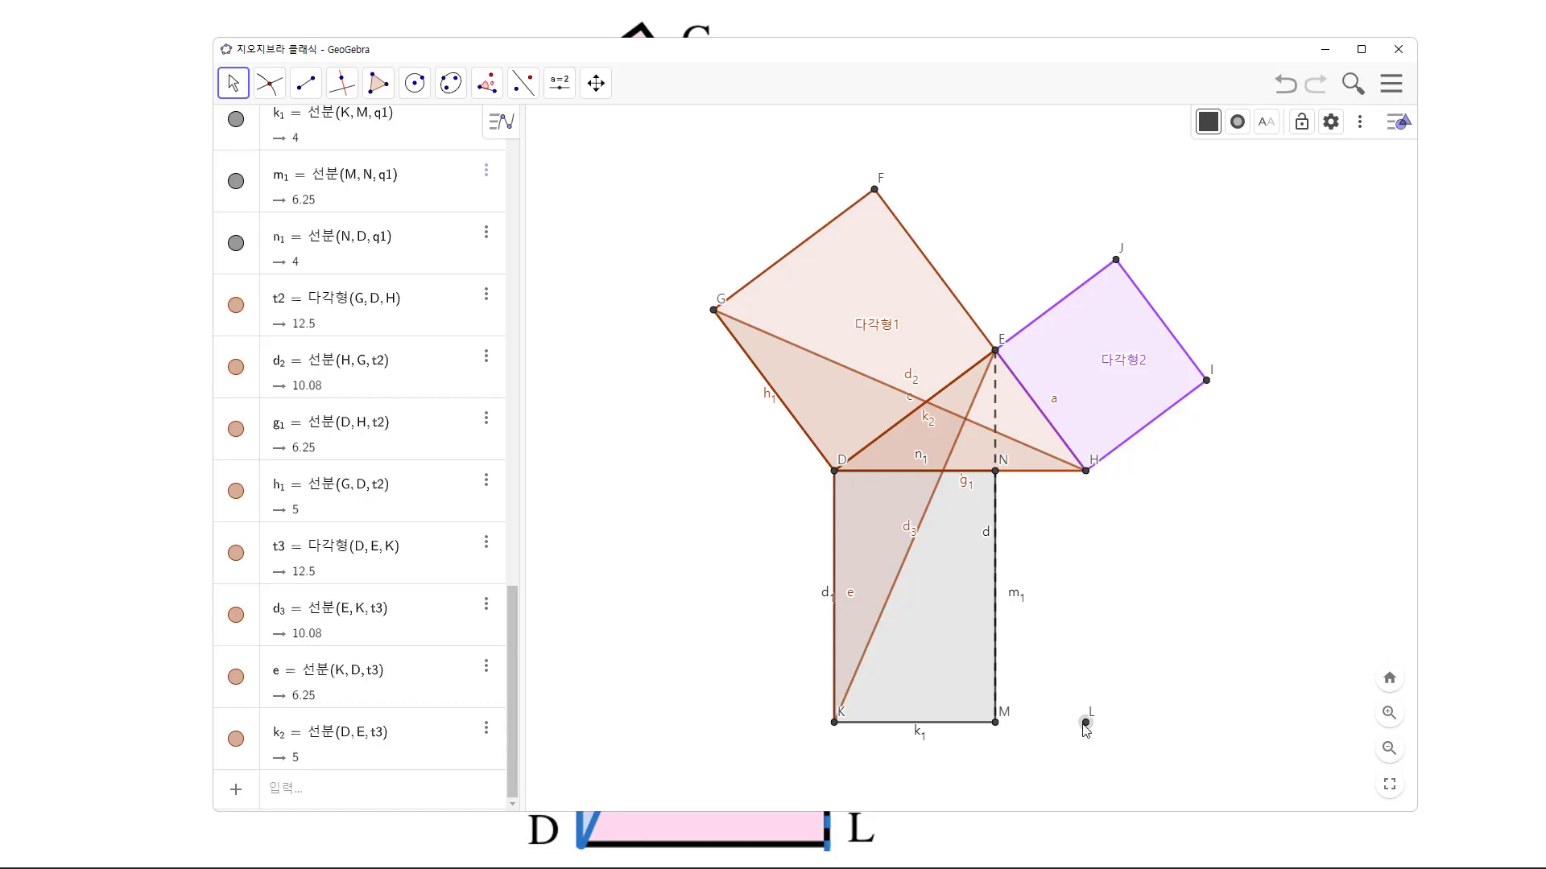
pyautogui.rightClick(1086, 727)
pyautogui.click(1135, 652)
pyautogui.hotkey('alt', 'Tab')
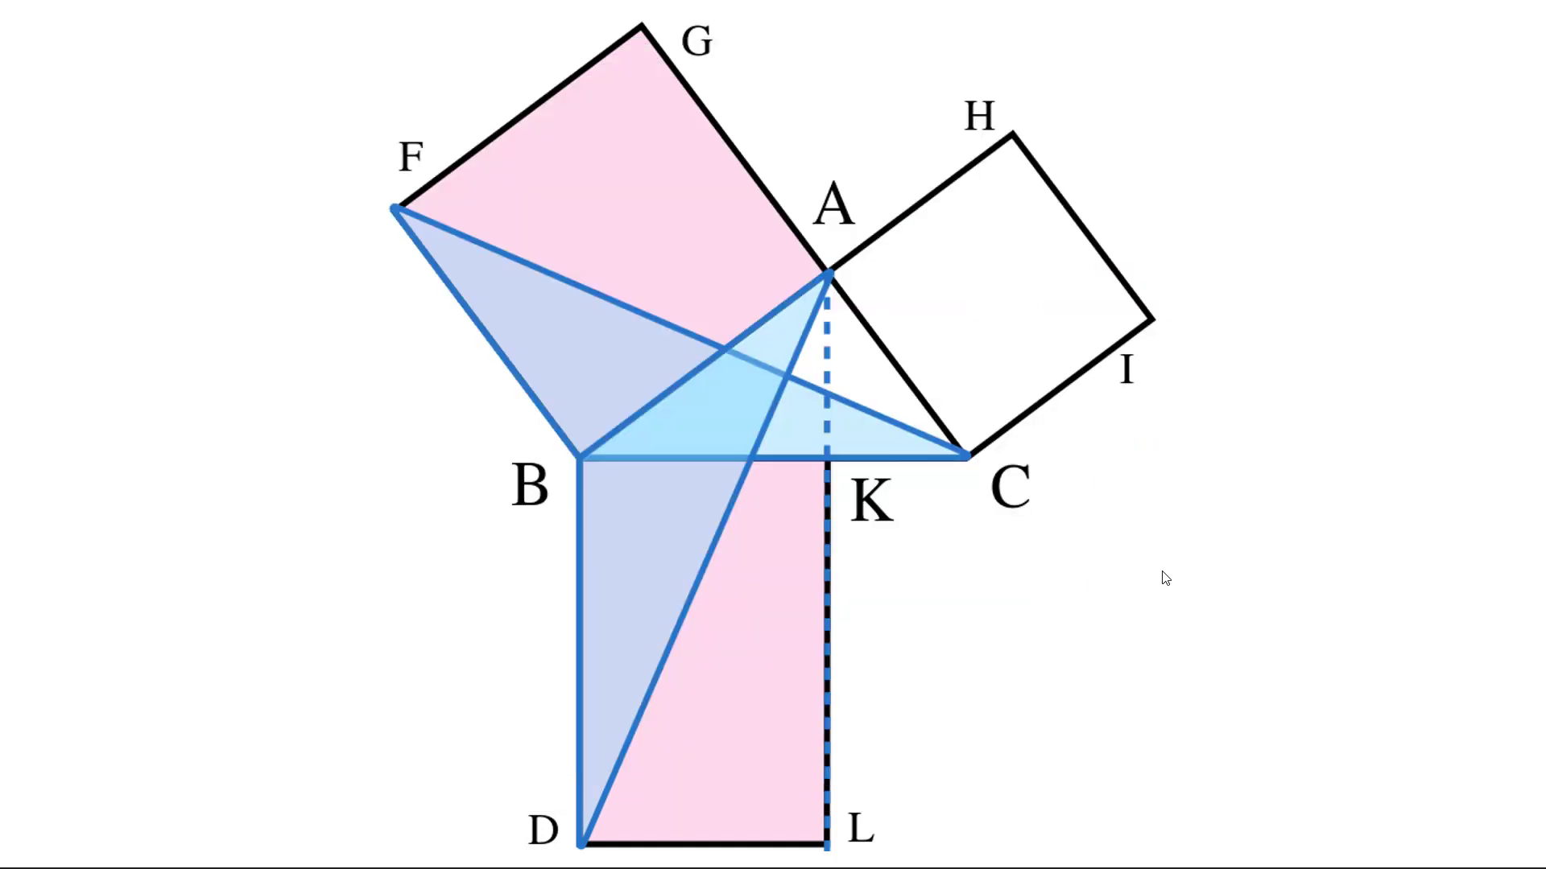
pyautogui.hotkey('alt', 'Tab')
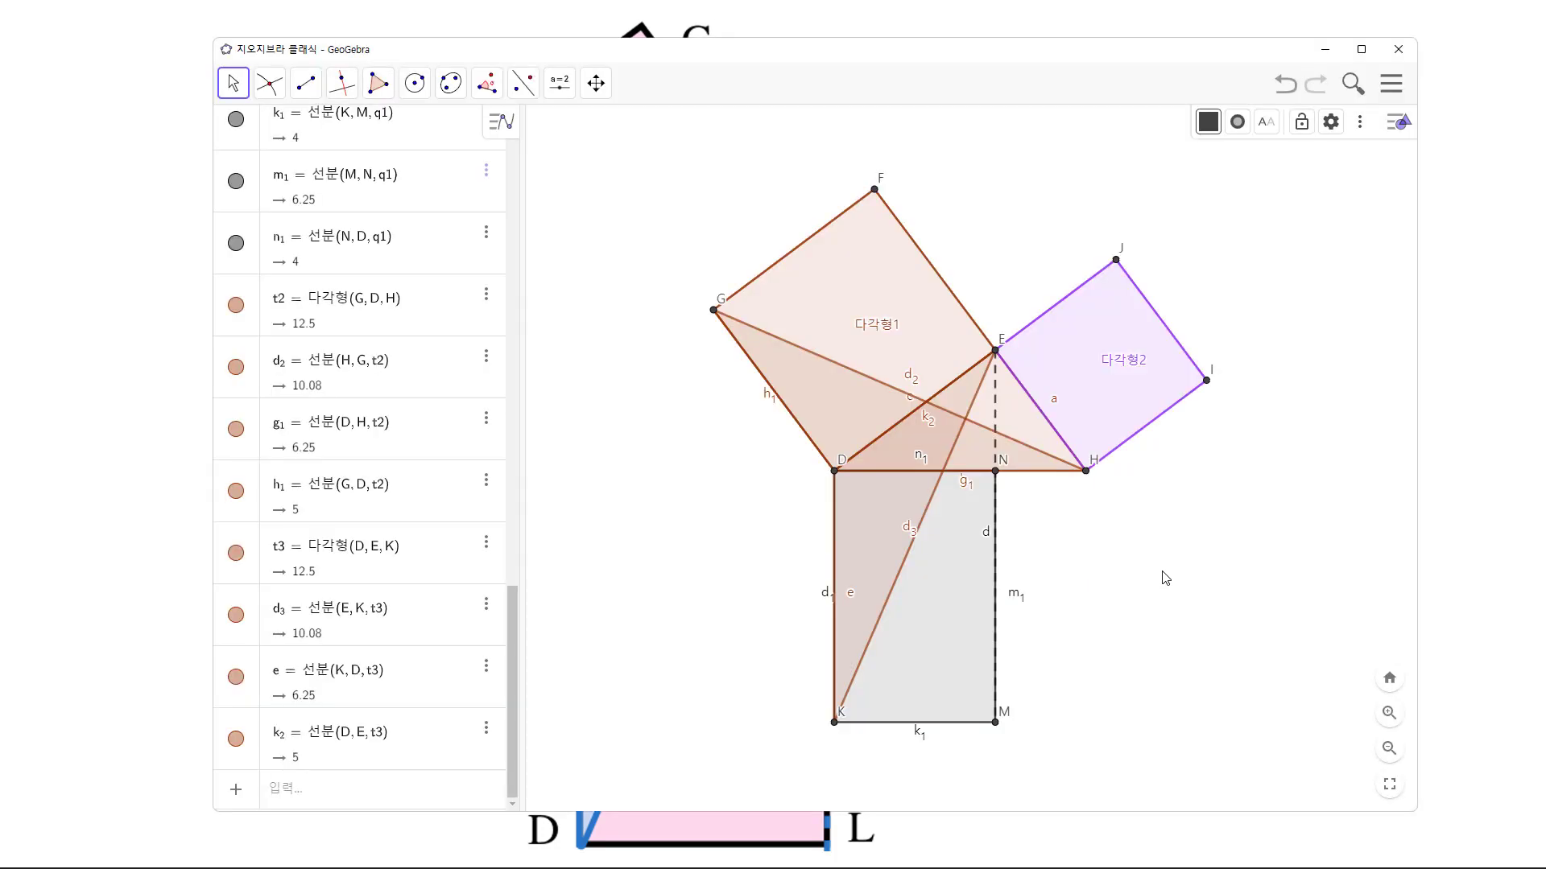